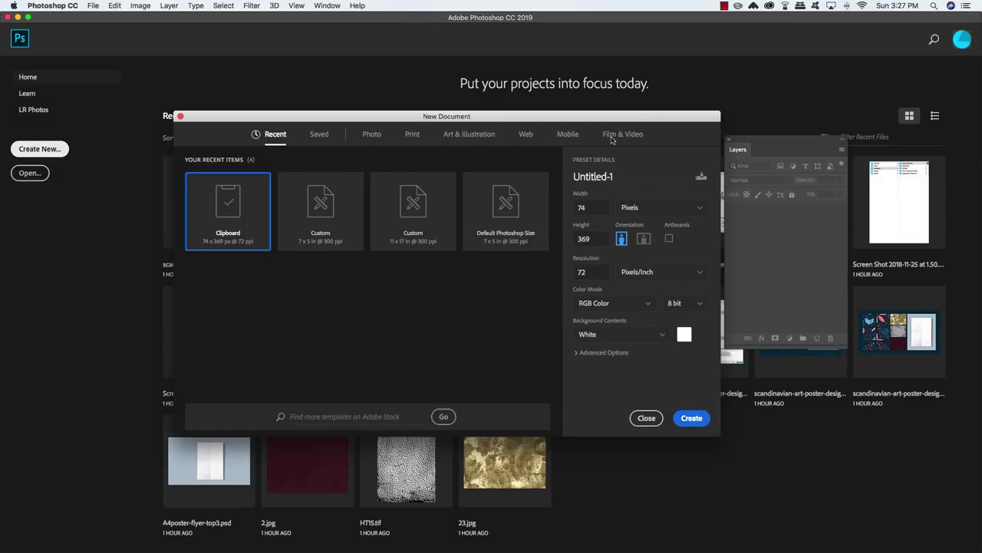
Name the new document scandinavian-poster-art-design.
{"action": "left_click", "coordinate": [614, 177]}
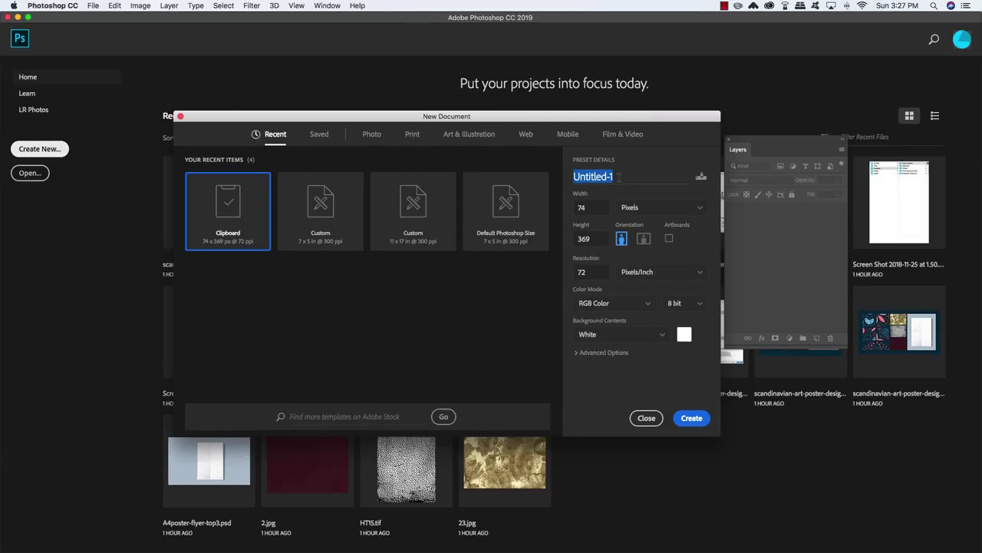
{"action": "type", "text": "scandinavi"}
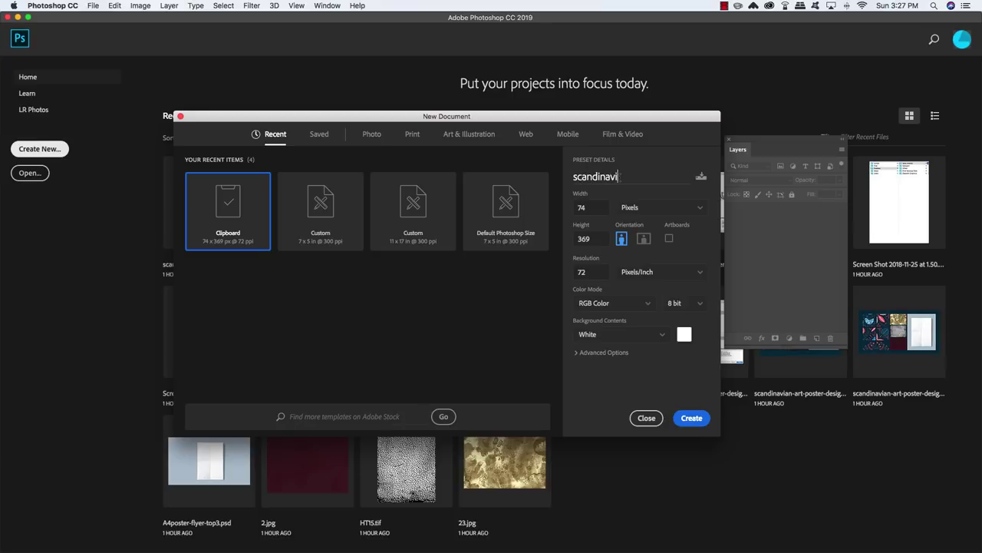
{"action": "type", "text": "an-poster-art-design"}
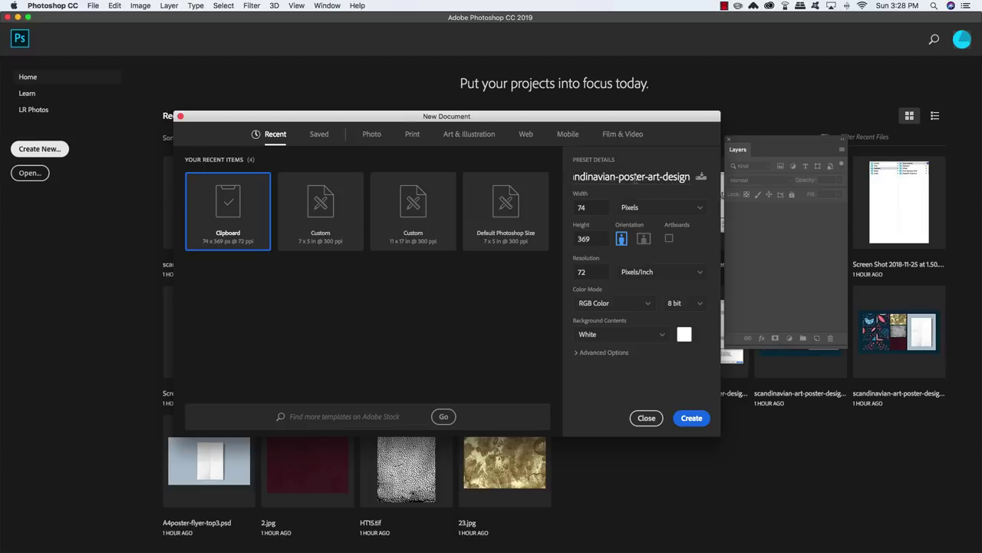
Set the new document's size to 8.267 inches wide and 11.693 inches high.
{"action": "left_click", "coordinate": [654, 208]}
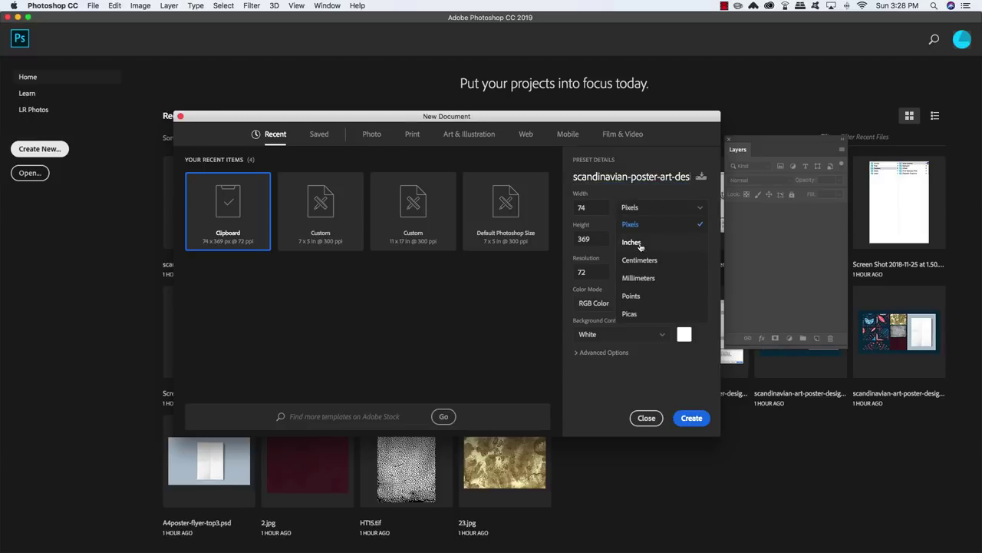
{"action": "left_click", "coordinate": [632, 242]}
{"action": "left_click", "coordinate": [587, 207]}
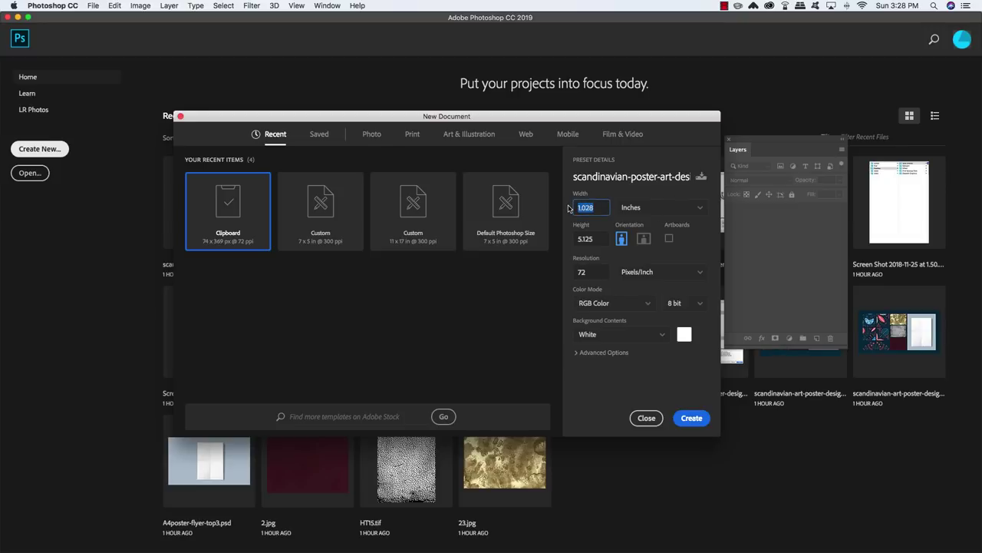
{"action": "type", "text": "8.267"}
{"action": "key", "text": "Tab"}
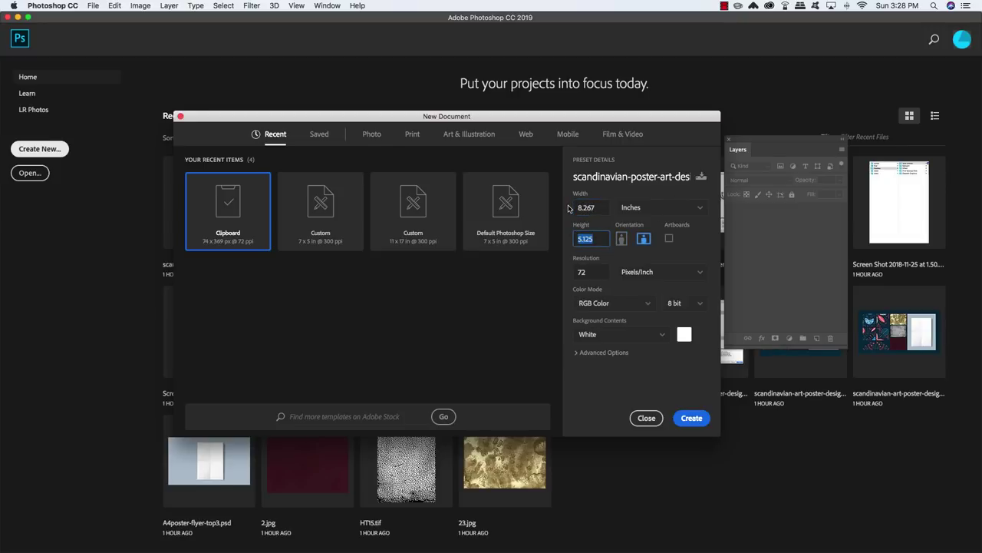
{"action": "type", "text": "11.693"}
Set the resolution to 300 pixels/inch, keep RGB Color, and create the document.
{"action": "left_click", "coordinate": [580, 273]}
{"action": "type", "text": "30"}
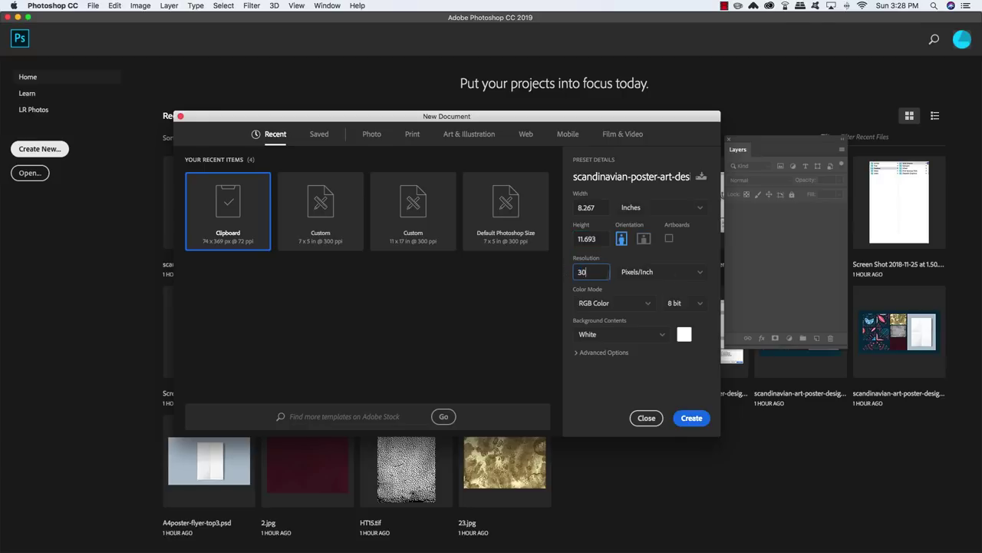
{"action": "type", "text": "0"}
{"action": "key", "text": "BackSpace"}
{"action": "key", "text": "BackSpace"}
{"action": "type", "text": "00"}
{"action": "left_click", "coordinate": [618, 307]}
{"action": "left_click", "coordinate": [685, 380]}
{"action": "left_click", "coordinate": [692, 418]}
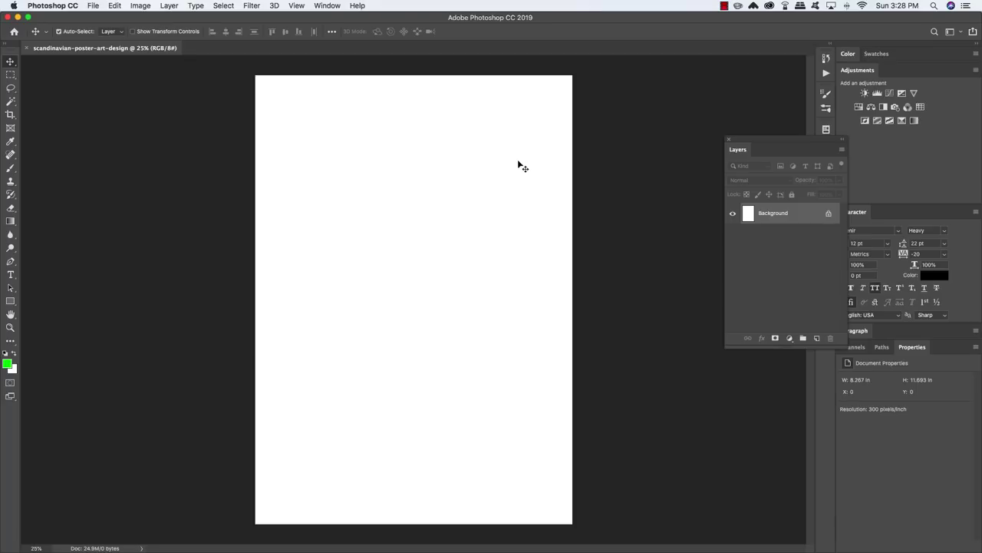
Place the texture HT15.tif from the Offset folder in freebies as an embedded object in the poster document.
{"action": "left_click_drag", "start_coordinate": [802, 146], "coordinate": [650, 84]}
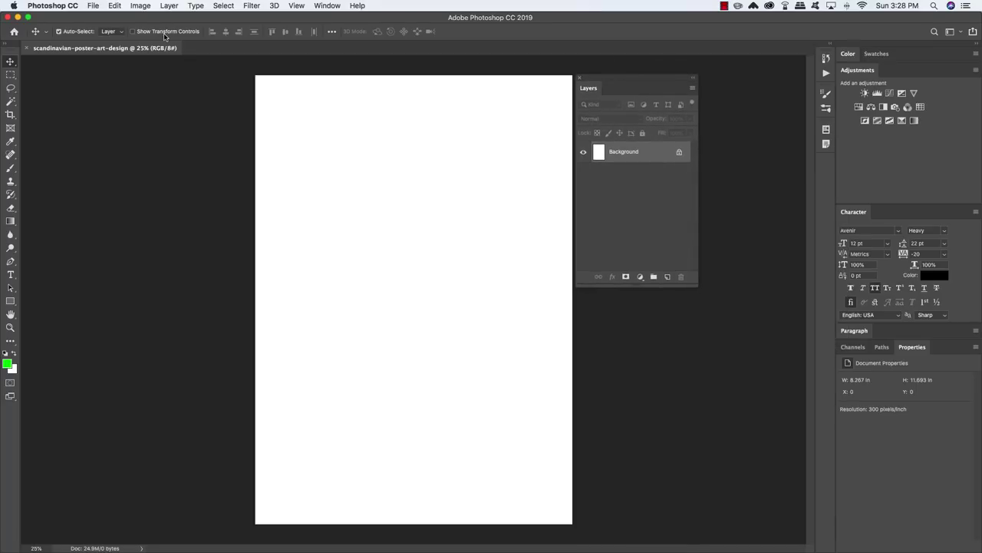
{"action": "left_click", "coordinate": [93, 5]}
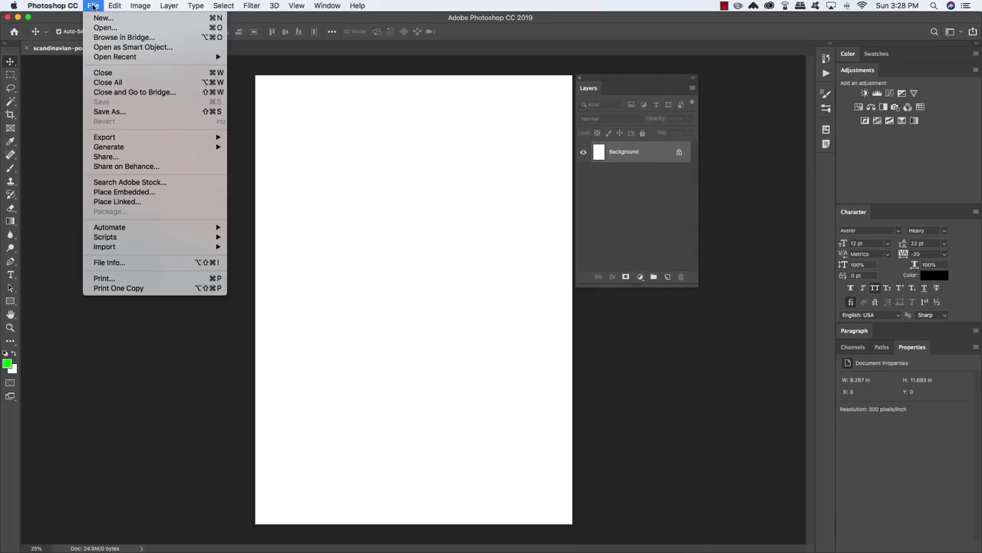
{"action": "left_click", "coordinate": [137, 192]}
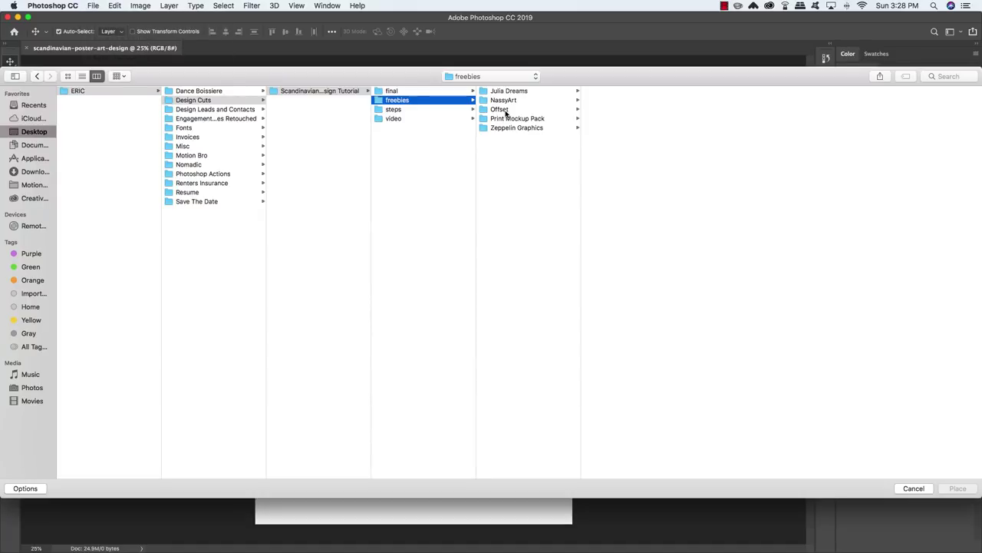
{"action": "left_click", "coordinate": [506, 111]}
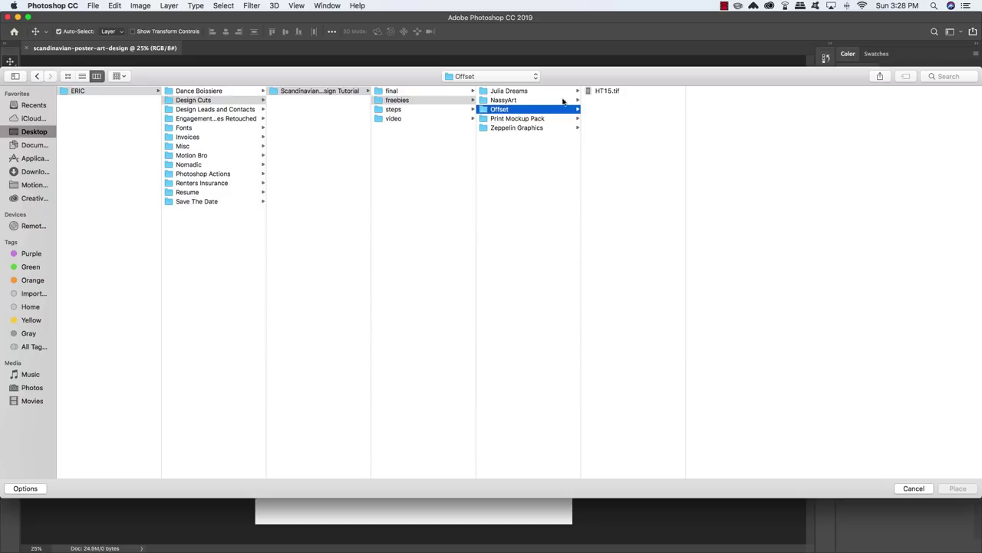
{"action": "left_click", "coordinate": [602, 93]}
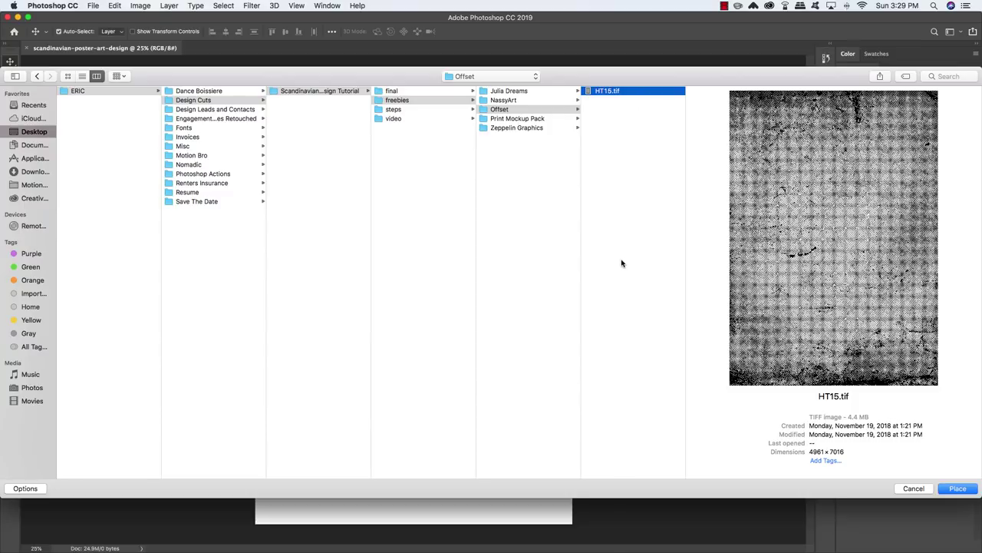
{"action": "key", "text": "Return"}
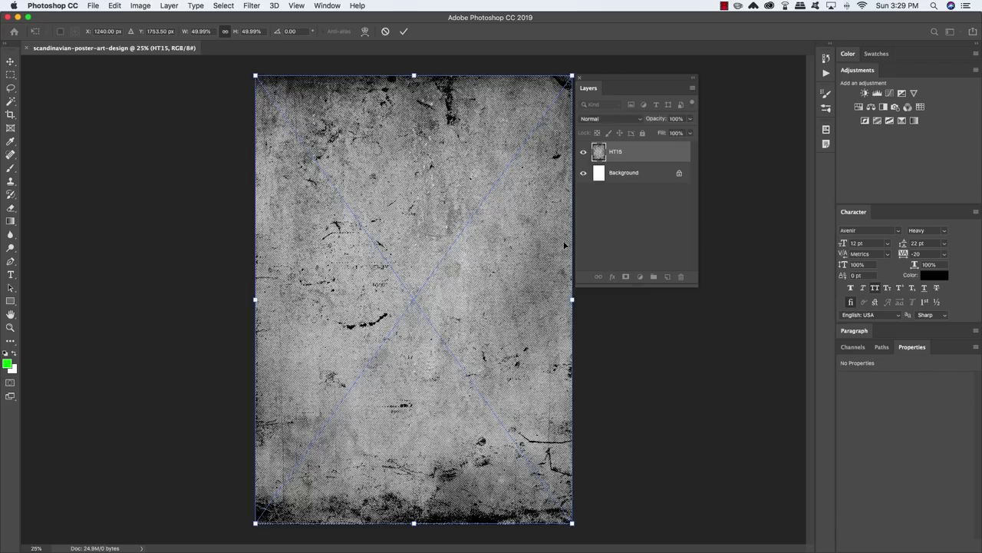
Enlarge the placed HT15 texture proportionally from its centre to about 58.6%, extending past the canvas edges, and commit it.
{"action": "left_click_drag", "start_coordinate": [598, 81], "coordinate": [632, 87]}
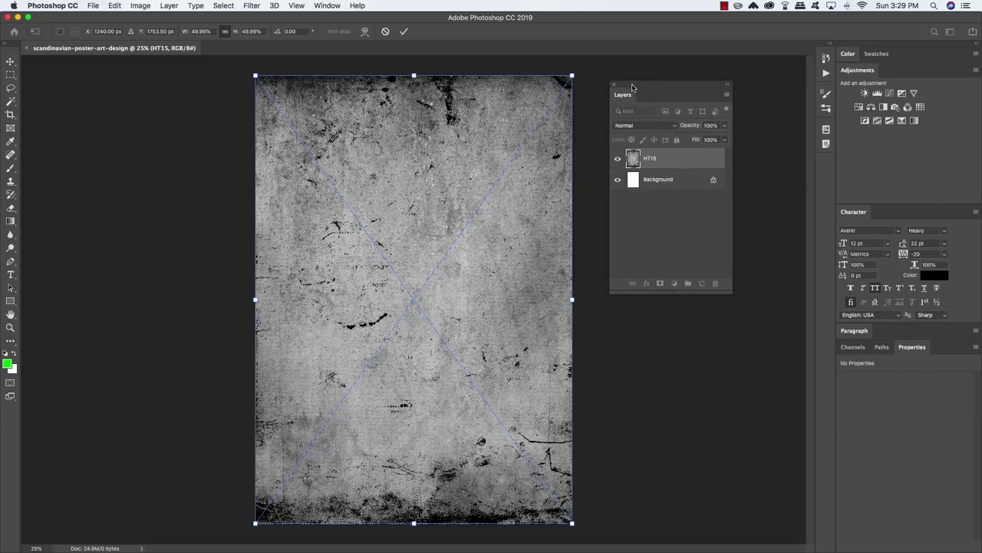
{"action": "key", "text": "super+minus"}
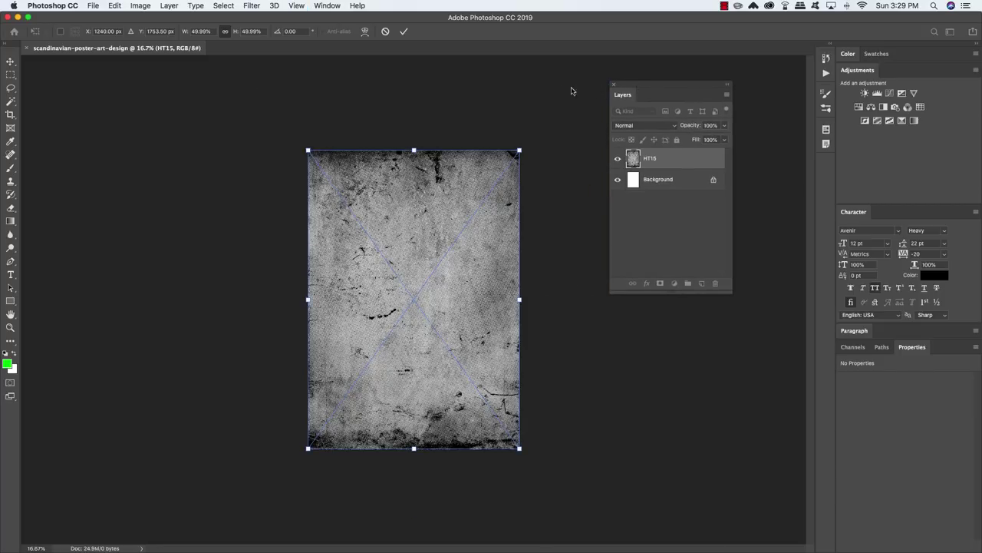
{"action": "left_click_drag", "start_coordinate": [520, 149], "coordinate": [549, 131]}
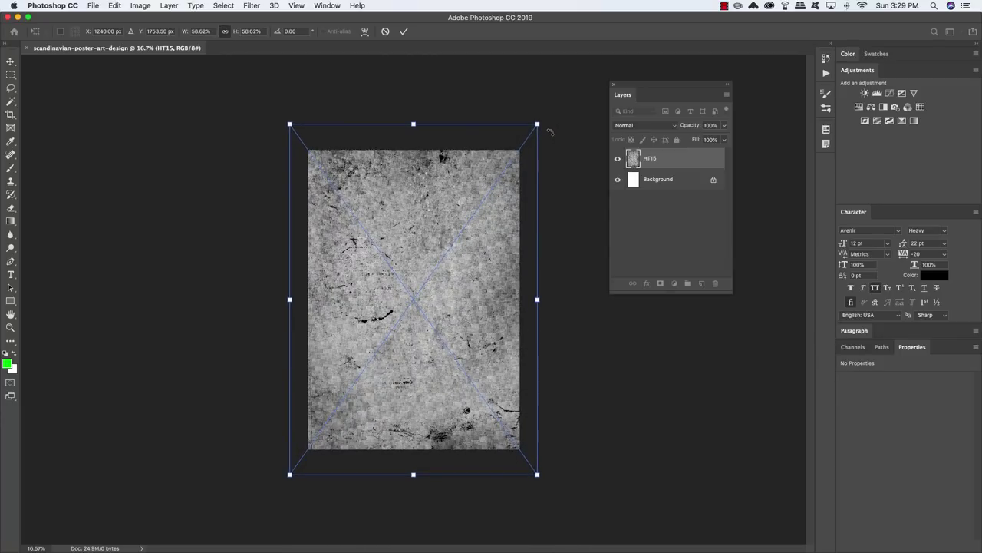
{"action": "key", "text": "Return"}
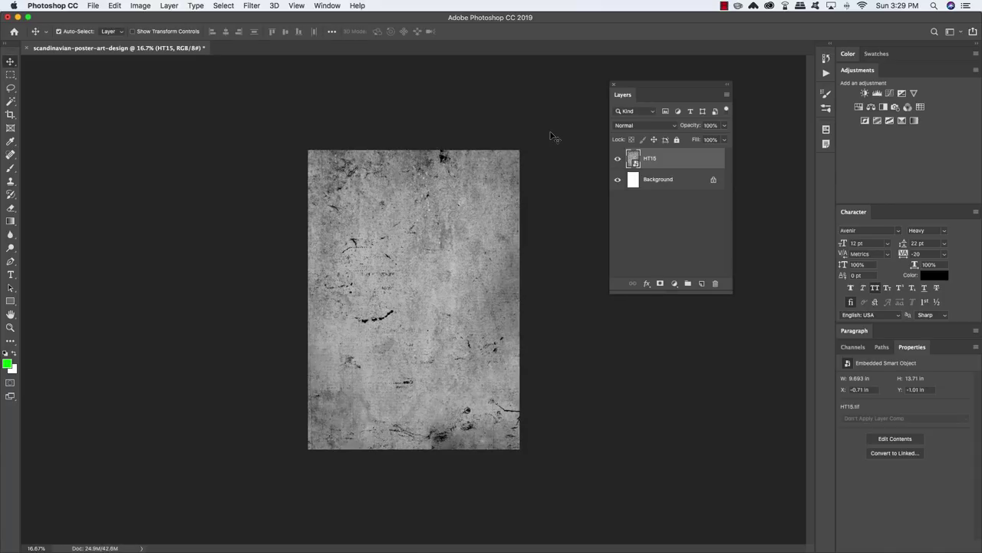
Invert the HT15 texture as a smart filter and delete the white Background layer.
{"action": "key", "text": "super+l"}
{"action": "left_click_drag", "start_coordinate": [637, 89], "coordinate": [548, 158]}
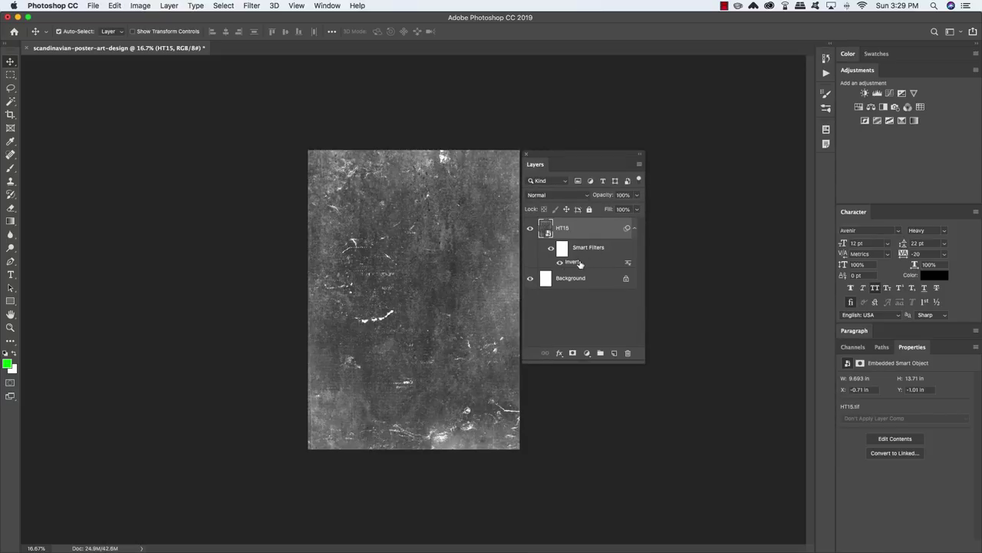
{"action": "left_click", "coordinate": [561, 263]}
{"action": "left_click", "coordinate": [561, 263]}
{"action": "left_click", "coordinate": [634, 228]}
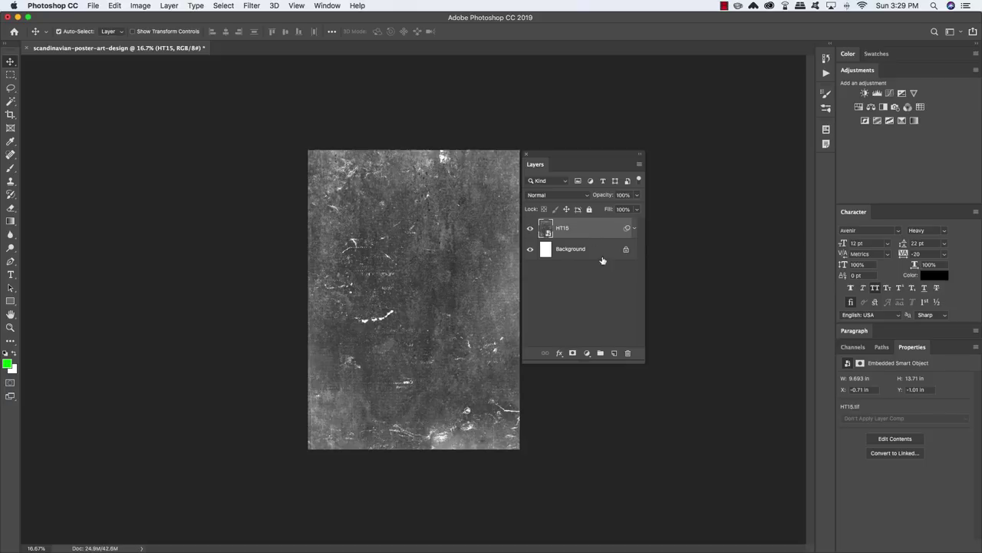
{"action": "left_click_drag", "start_coordinate": [603, 251], "coordinate": [627, 352]}
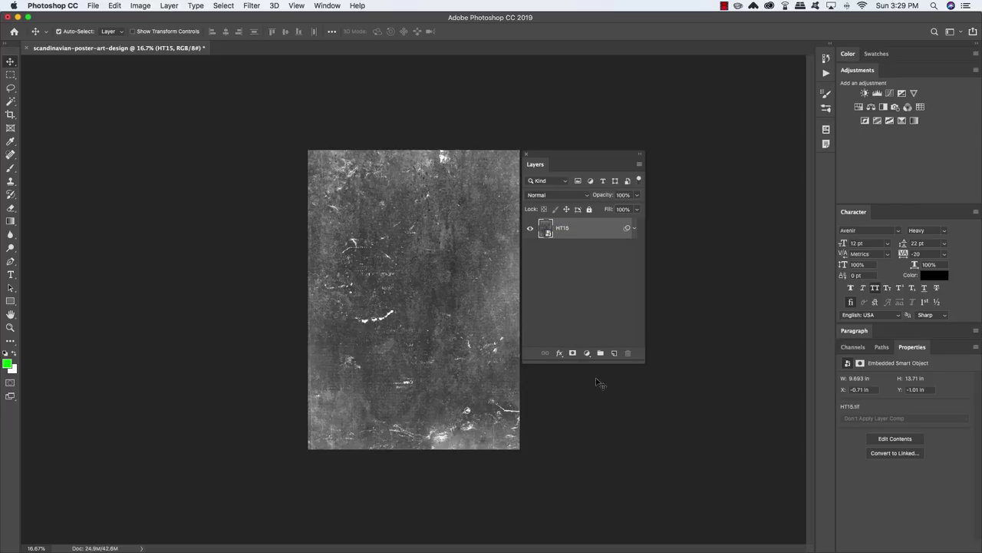
Add a solid color fill layer in #333333 above HT15 and set its blend mode to Multiply.
{"action": "left_click", "coordinate": [587, 353]}
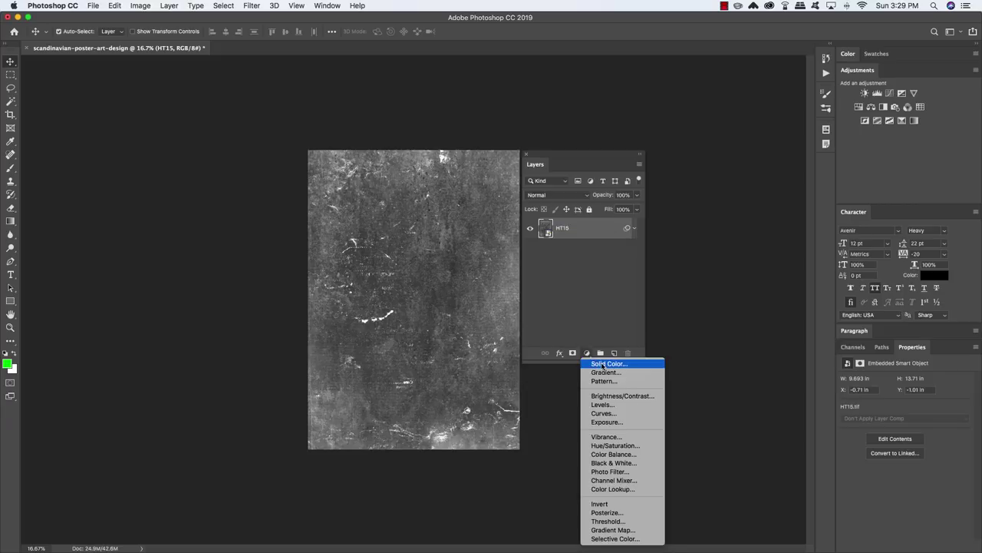
{"action": "left_click", "coordinate": [603, 364]}
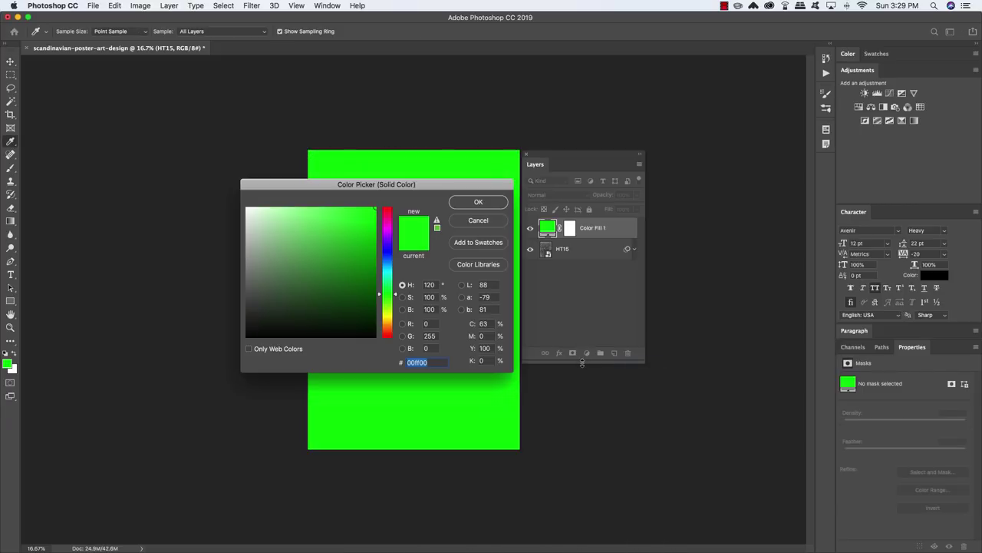
{"action": "type", "text": "333333"}
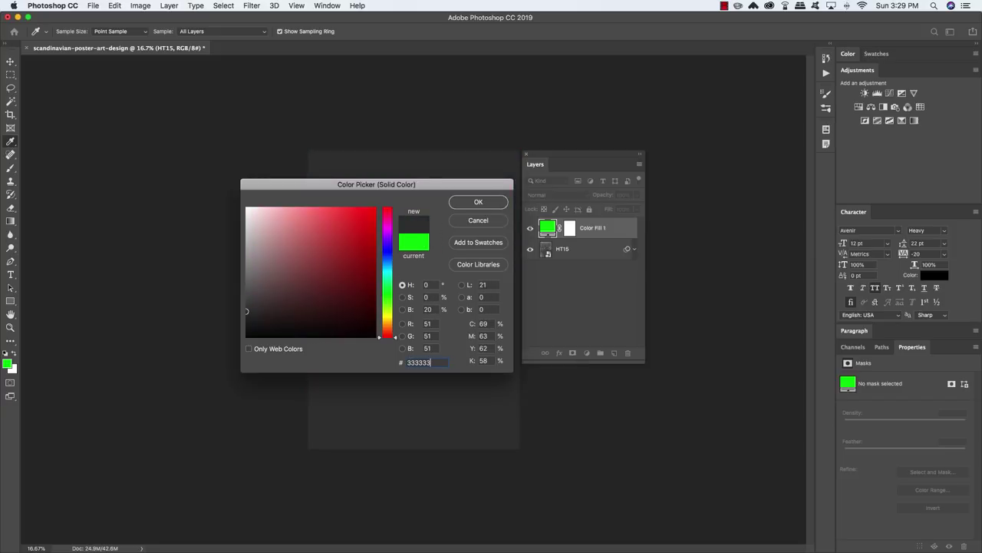
{"action": "key", "text": "Return"}
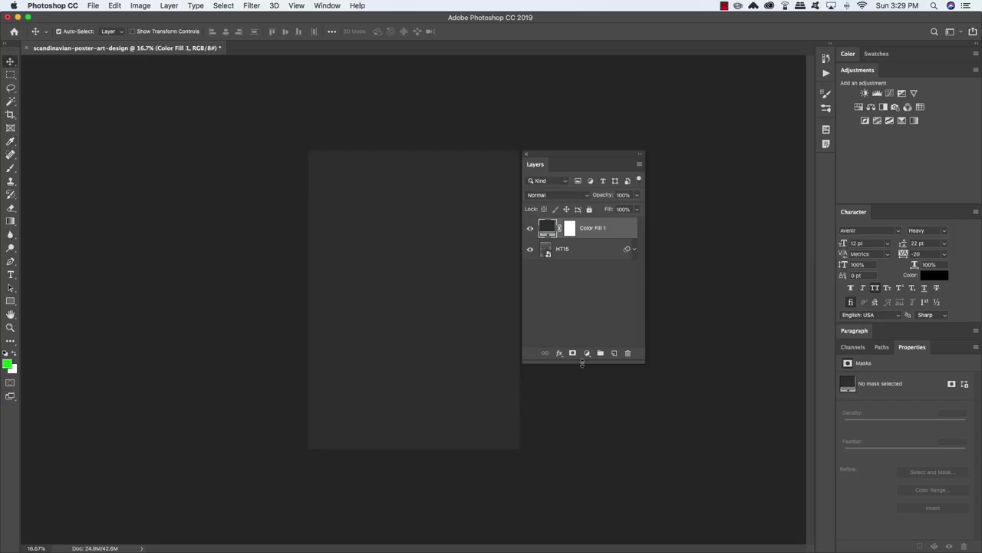
{"action": "left_click", "coordinate": [559, 195]}
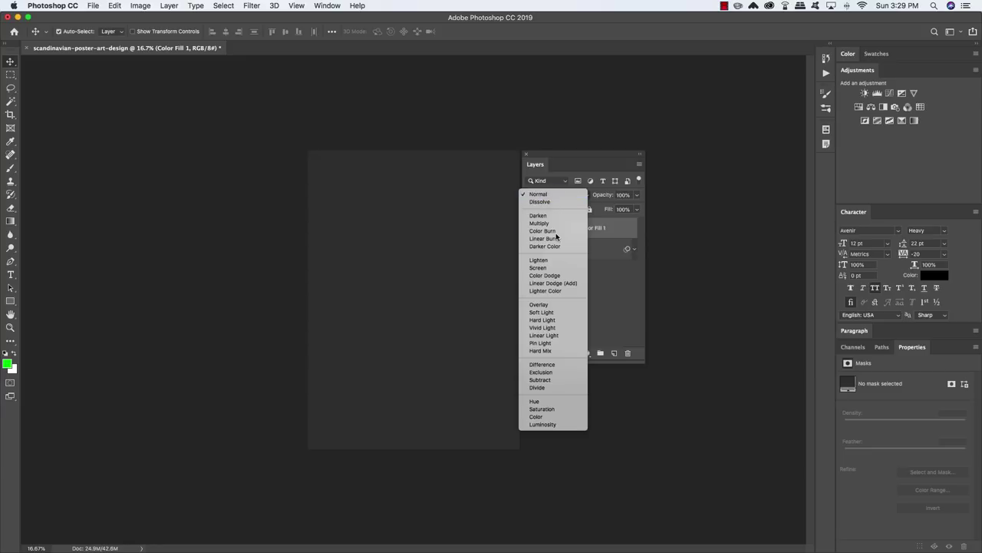
{"action": "left_click", "coordinate": [555, 228]}
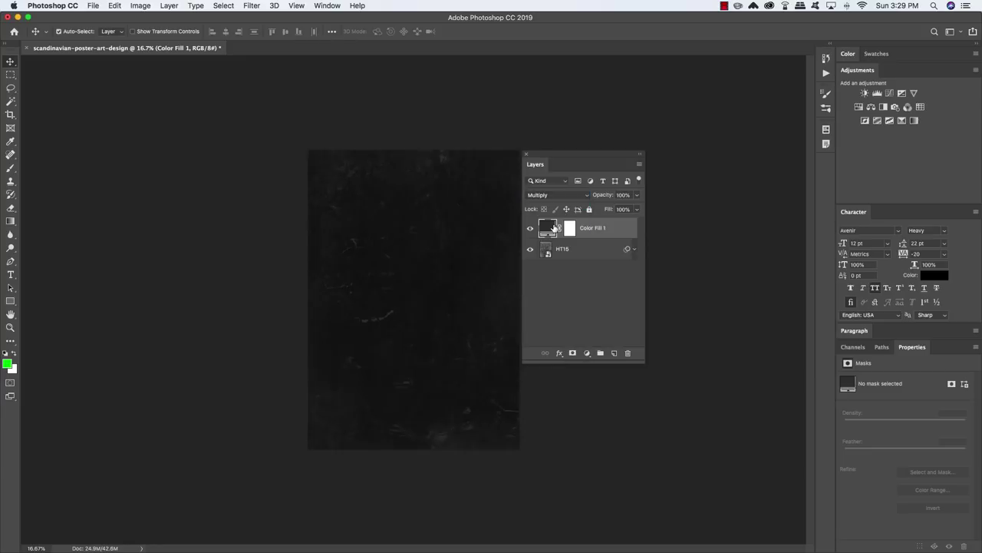
{"action": "left_click", "coordinate": [577, 302]}
Add a Gradient Map adjustment layer above the color fill and place its properties beside the layer list.
{"action": "left_click", "coordinate": [587, 353]}
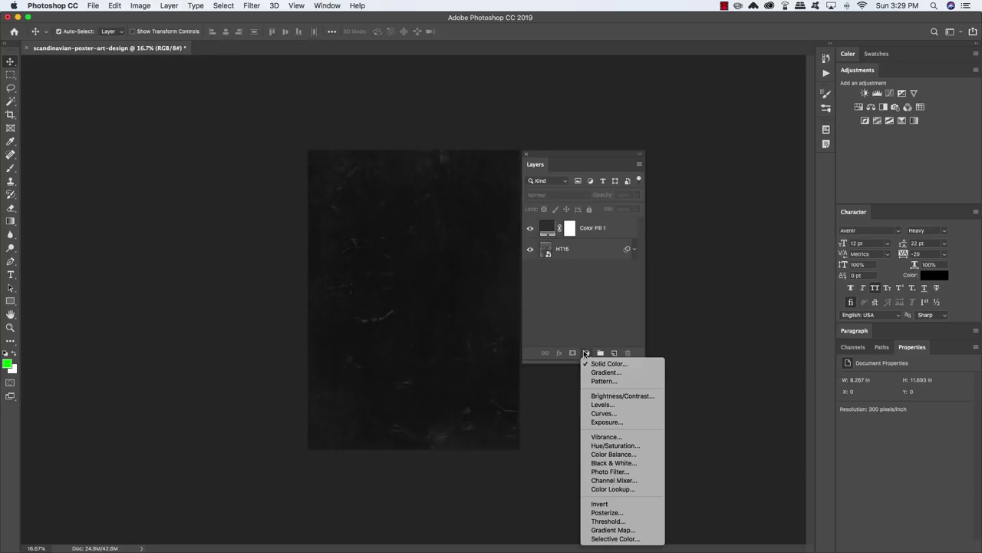
{"action": "left_click", "coordinate": [623, 530]}
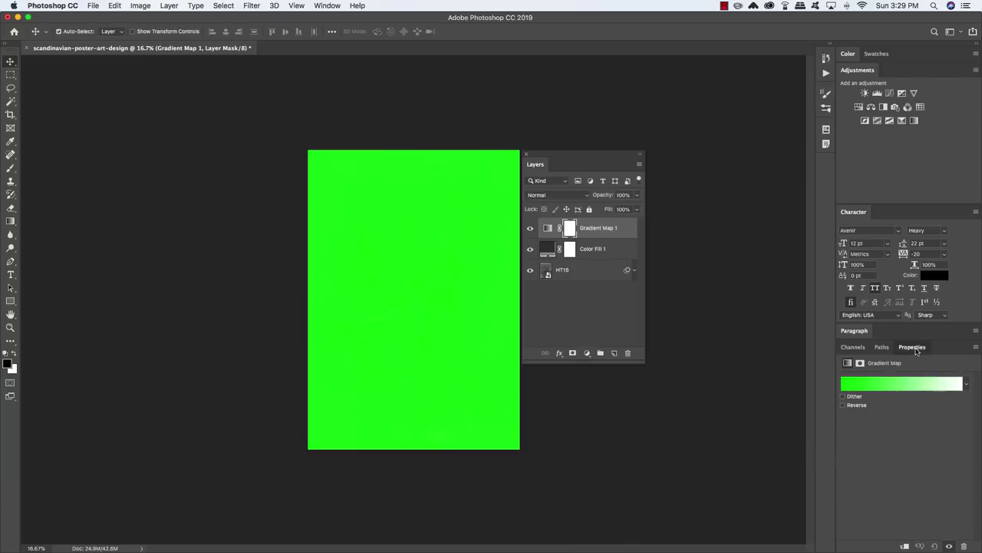
{"action": "left_click_drag", "start_coordinate": [915, 351], "coordinate": [674, 172]}
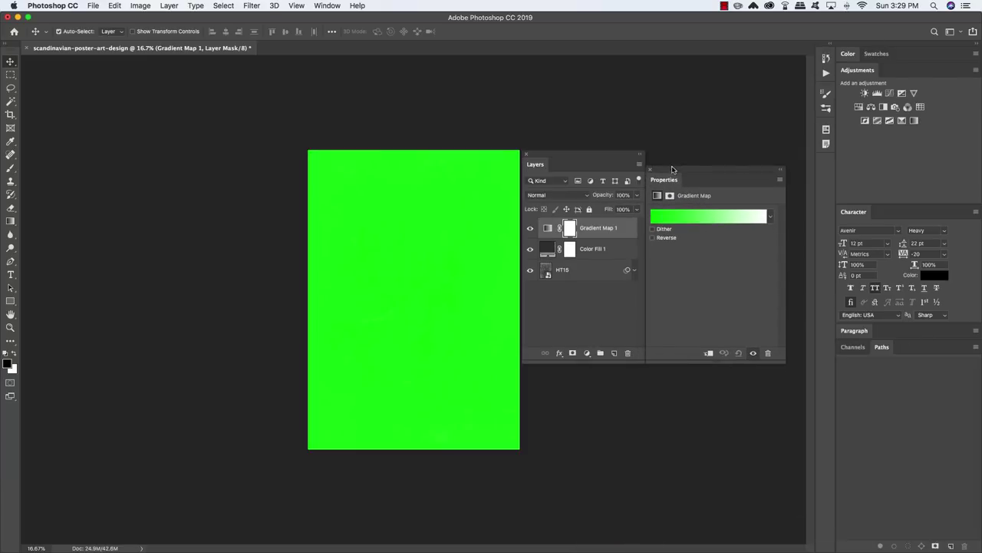
Set the gradient map's starting color stop at location 0% to dark blue #0f3c55.
{"action": "left_click", "coordinate": [703, 220]}
{"action": "left_click_drag", "start_coordinate": [565, 46], "coordinate": [327, 139]}
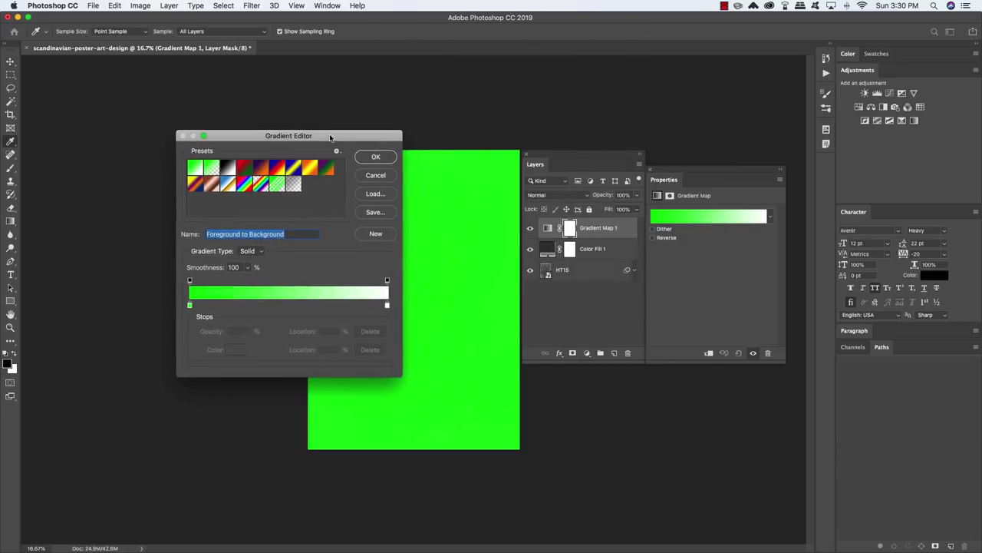
{"action": "left_click", "coordinate": [191, 305]}
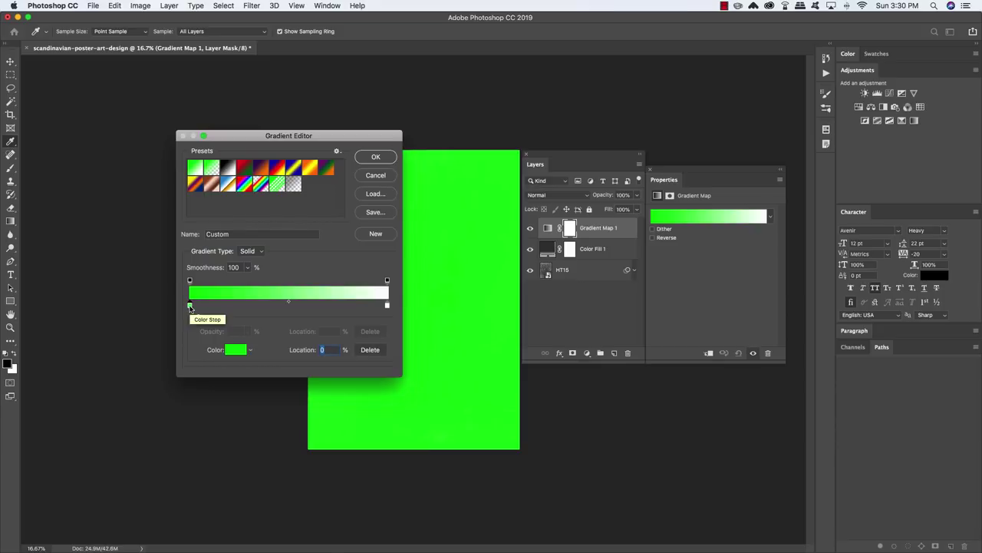
{"action": "left_click", "coordinate": [234, 349]}
{"action": "left_click_drag", "start_coordinate": [429, 362], "coordinate": [376, 357]}
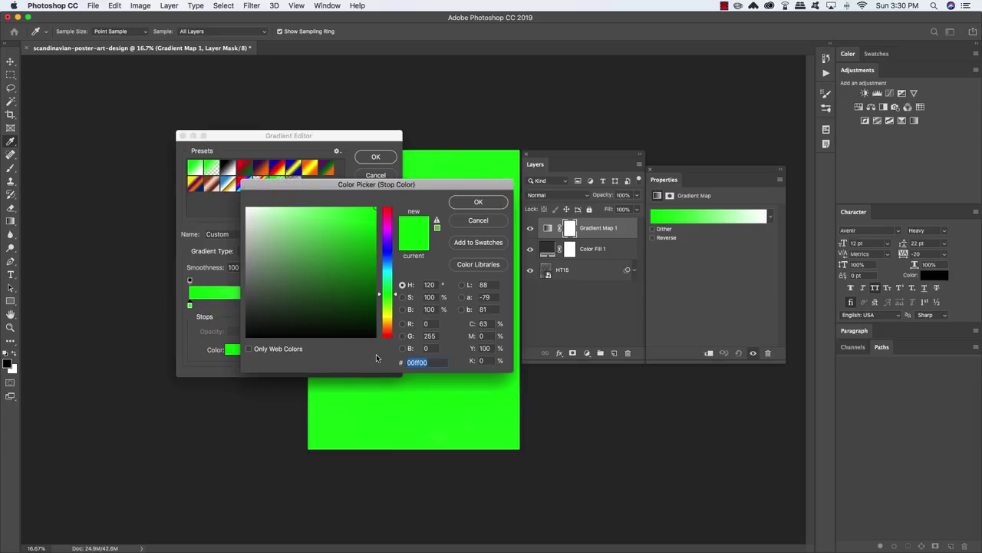
{"action": "type", "text": "0f3"}
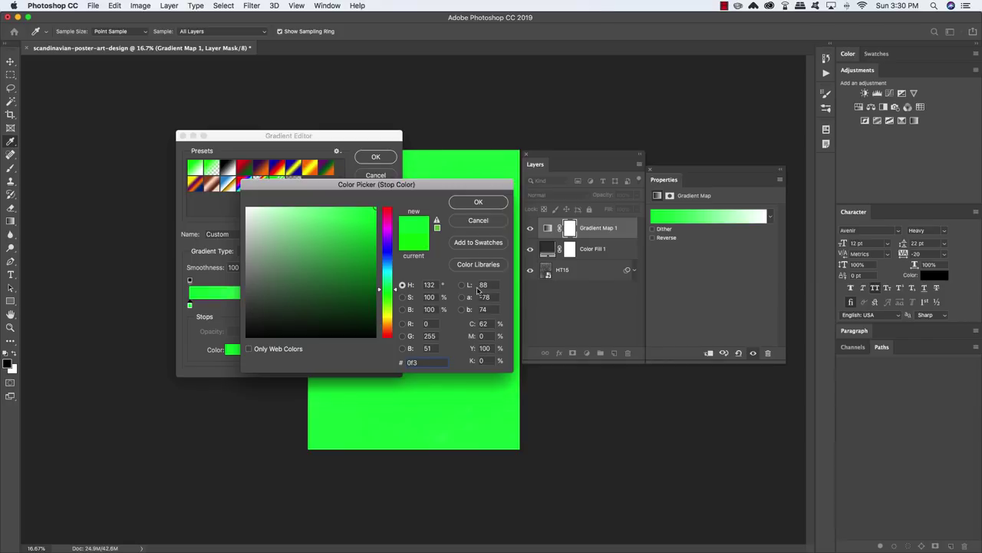
{"action": "type", "text": "c55"}
{"action": "left_click", "coordinate": [478, 202]}
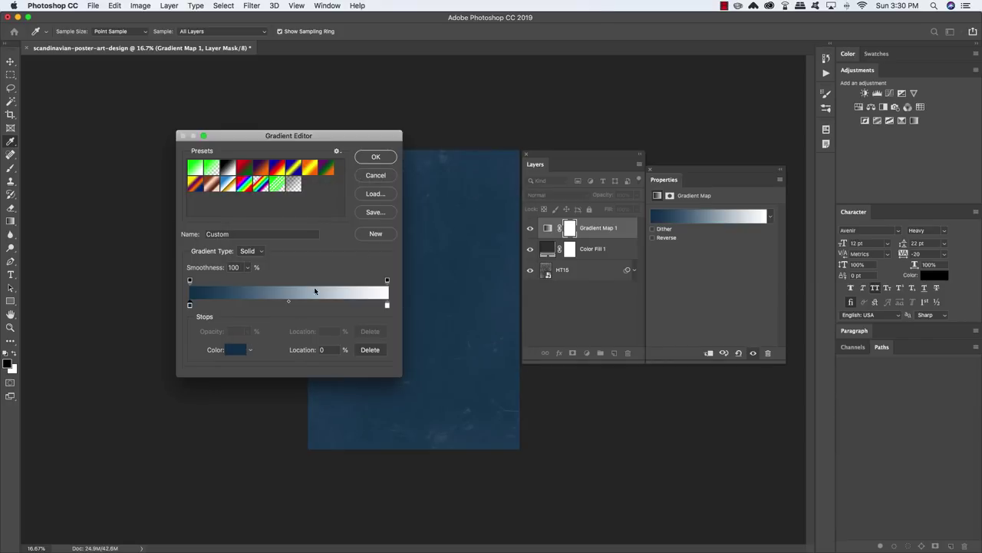
Set the gradient map's ending color stop at location 100% to bright cyan #00deff and accept the gradient.
{"action": "double_click", "coordinate": [387, 307]}
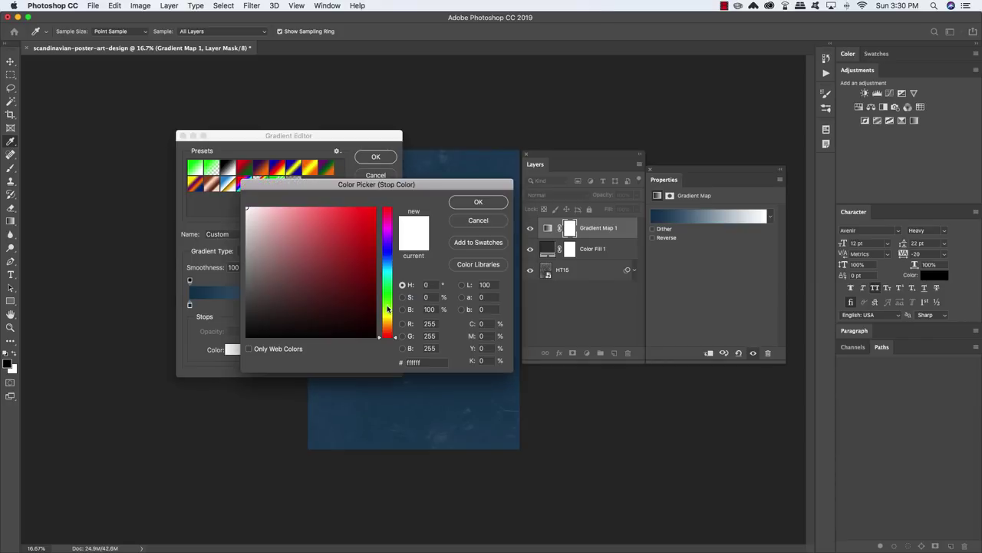
{"action": "left_click_drag", "start_coordinate": [427, 361], "coordinate": [356, 356]}
{"action": "type", "text": "00deff"}
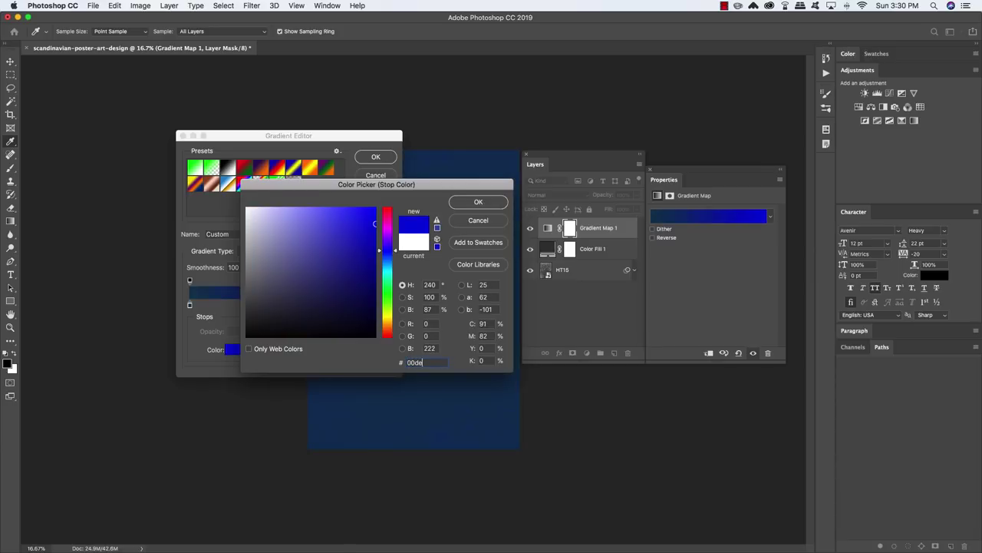
{"action": "left_click", "coordinate": [475, 204]}
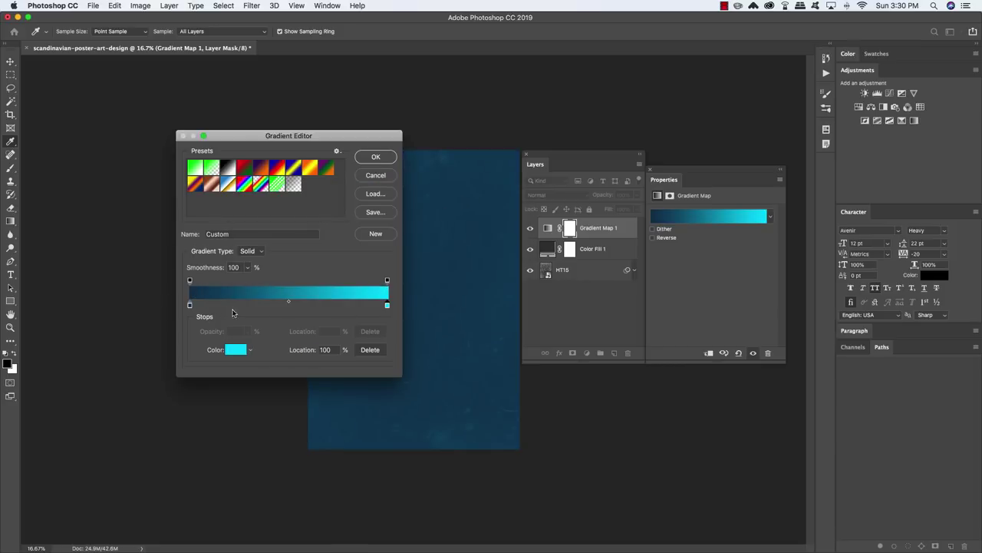
{"action": "left_click", "coordinate": [375, 157]}
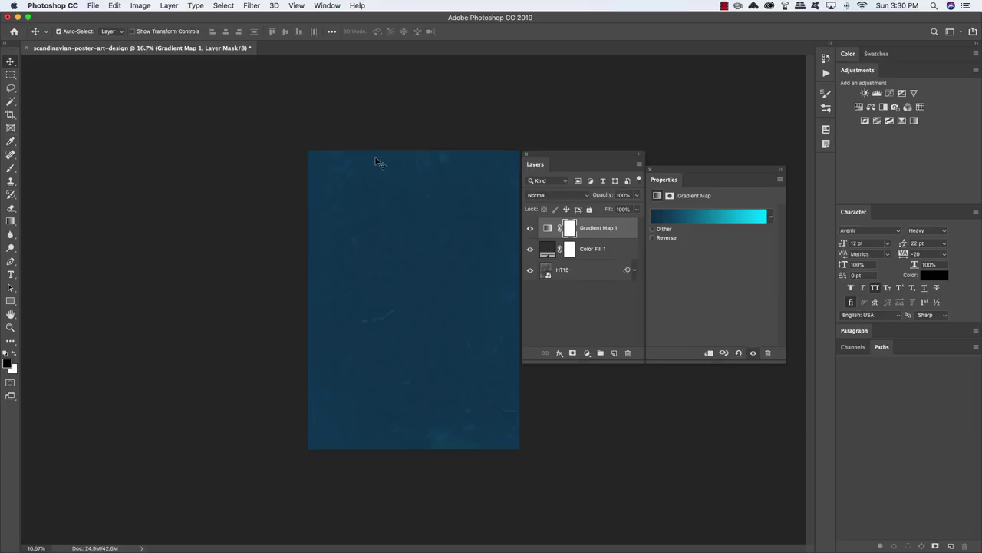
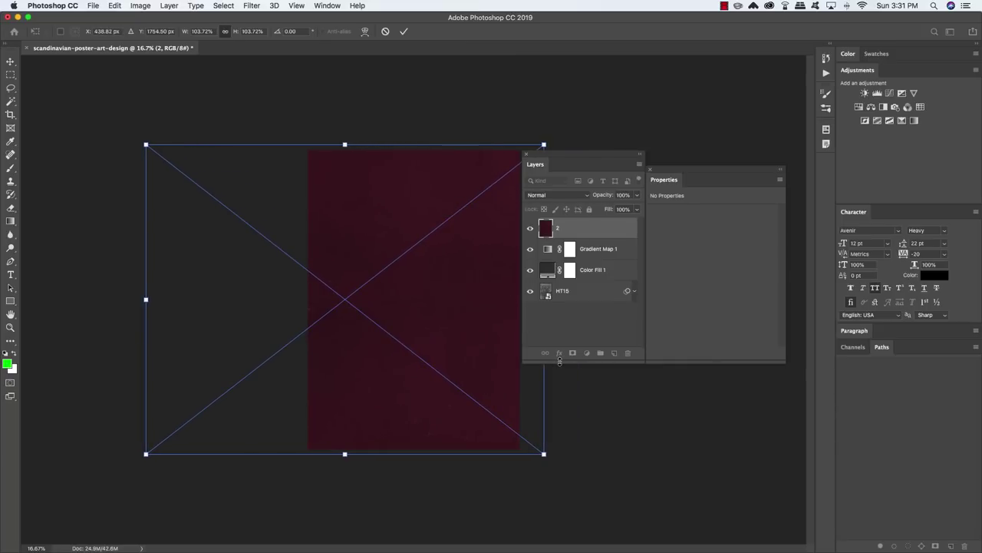
Commit the placed dark red texture 2 over the poster and set its blend mode to Subtract.
{"action": "key", "text": "Return"}
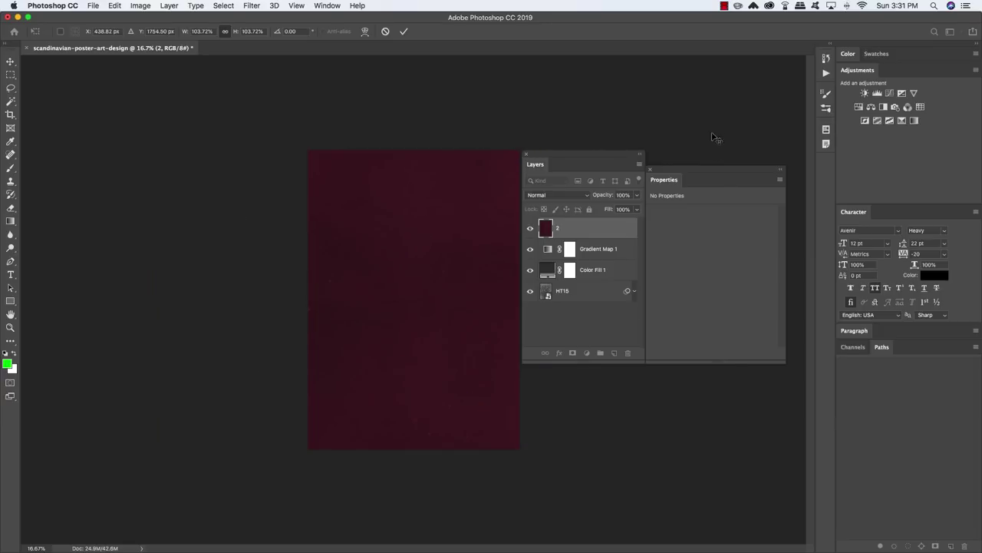
{"action": "left_click", "coordinate": [651, 169]}
{"action": "mouse_move", "coordinate": [610, 156]}
{"action": "left_mouse_down"}
{"action": "mouse_move", "coordinate": [660, 158]}
{"action": "mouse_move", "coordinate": [626, 158]}
{"action": "left_mouse_up"}
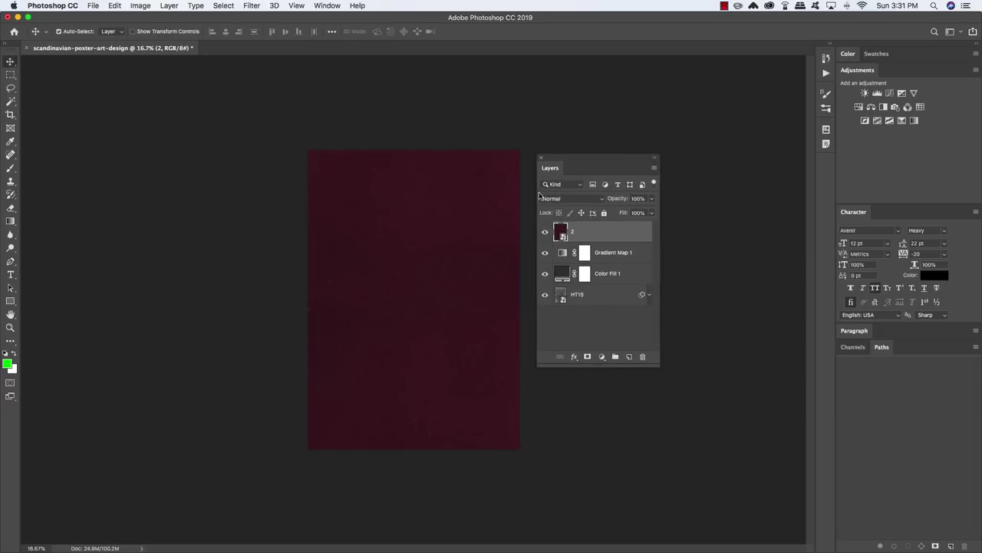
{"action": "left_click", "coordinate": [581, 202]}
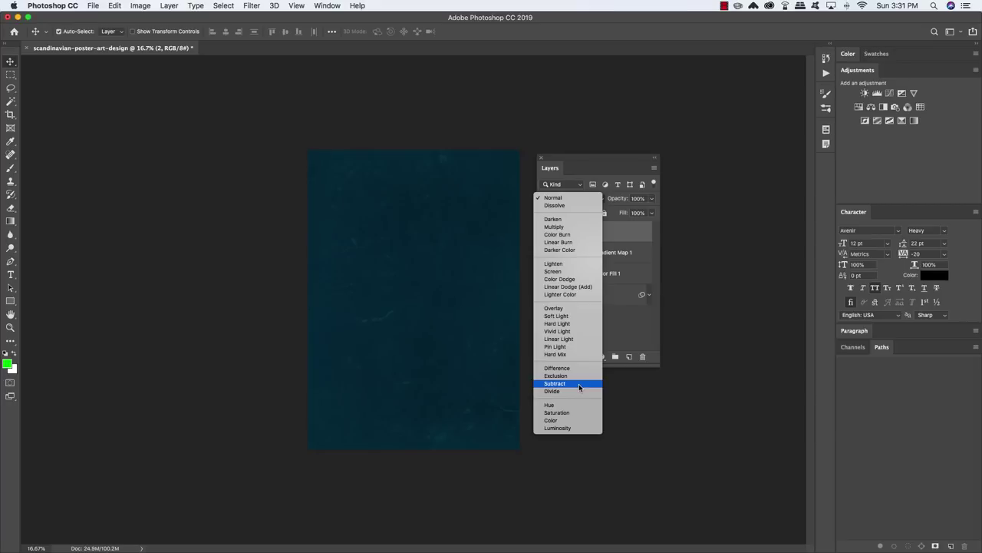
{"action": "left_click", "coordinate": [578, 383]}
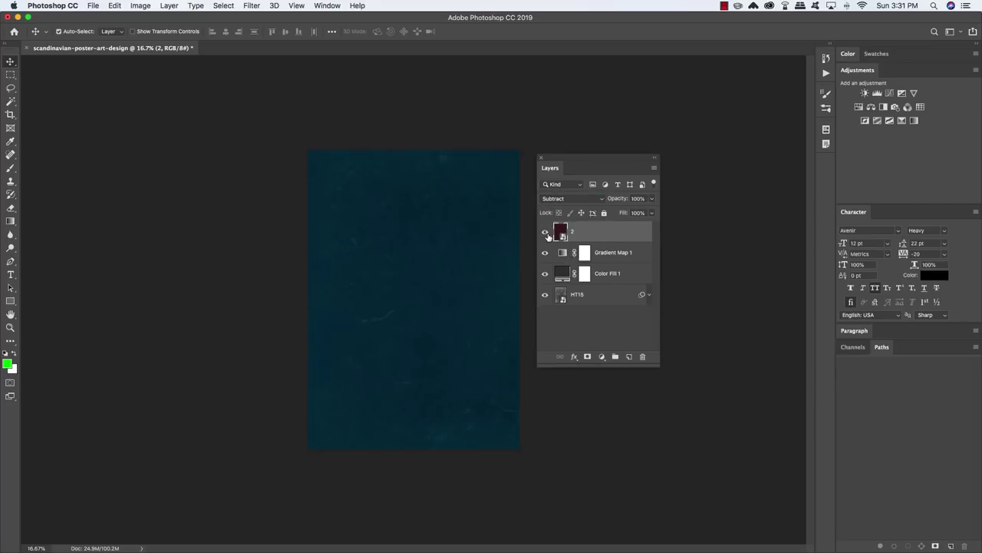
Toggle layer 2's visibility to compare the background with and without the subtracted texture.
{"action": "left_click", "coordinate": [546, 232]}
{"action": "left_click", "coordinate": [545, 232]}
{"action": "left_click", "coordinate": [546, 232]}
{"action": "left_click", "coordinate": [545, 231]}
{"action": "left_click", "coordinate": [546, 231]}
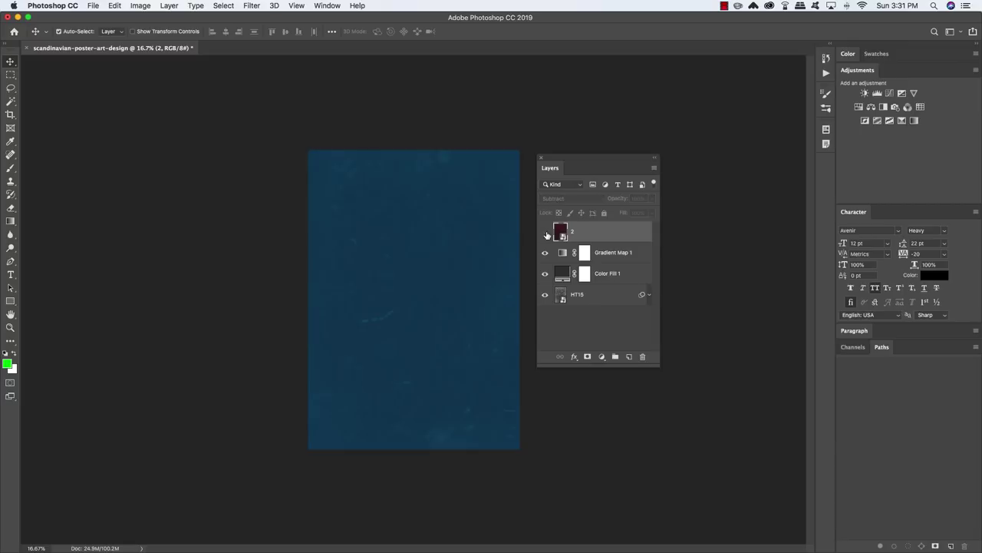
{"action": "left_click", "coordinate": [546, 232]}
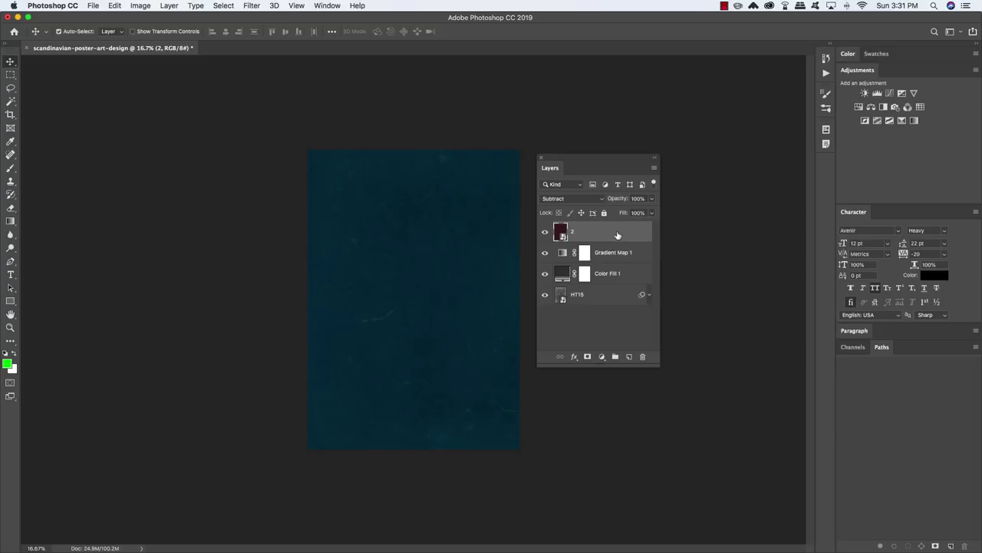
Group layer 2, the gradient map, the color fill and HT15, and name the group BG.
{"action": "left_click", "coordinate": [608, 301], "text": "shift"}
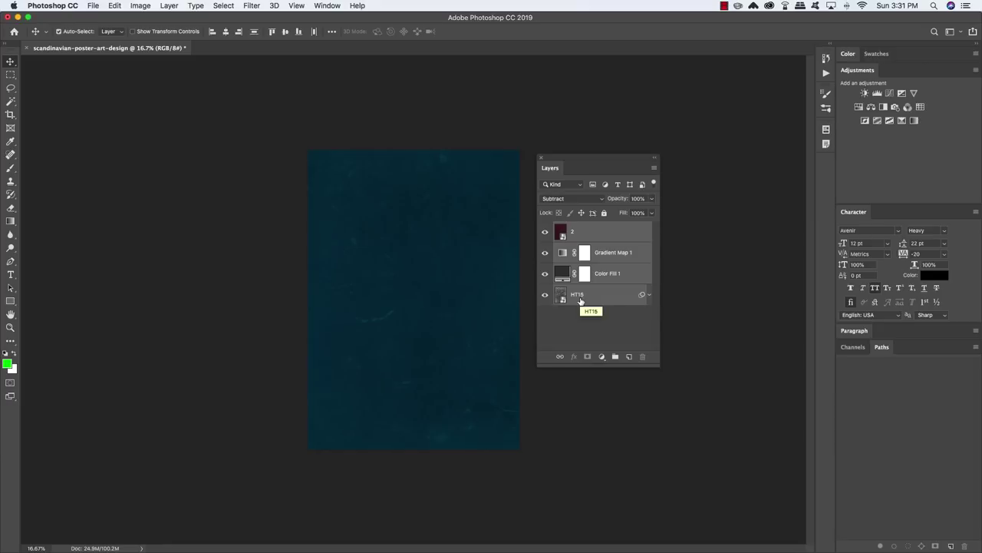
{"action": "key", "text": "super+g"}
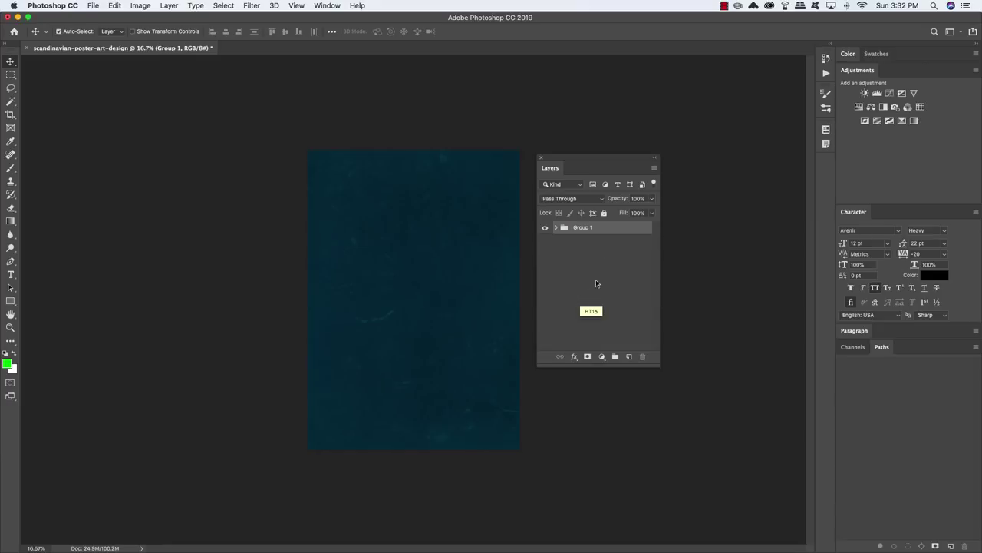
{"action": "double_click", "coordinate": [583, 227]}
{"action": "type", "text": "BG"}
{"action": "key", "text": "Return"}
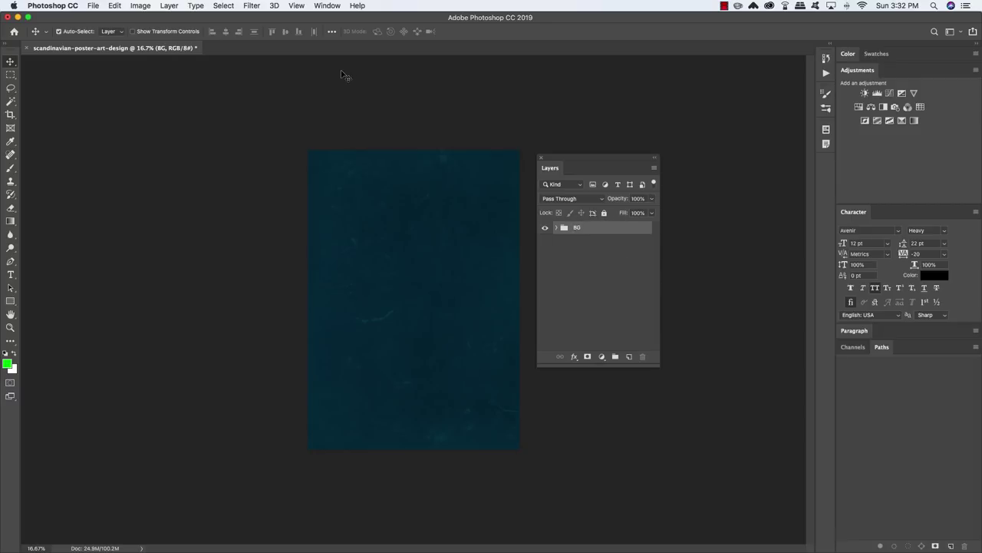
Place BORDER-01.png from the Julia Dreams freebies folder as an embedded image above the BG group.
{"action": "key", "text": "super+plus"}
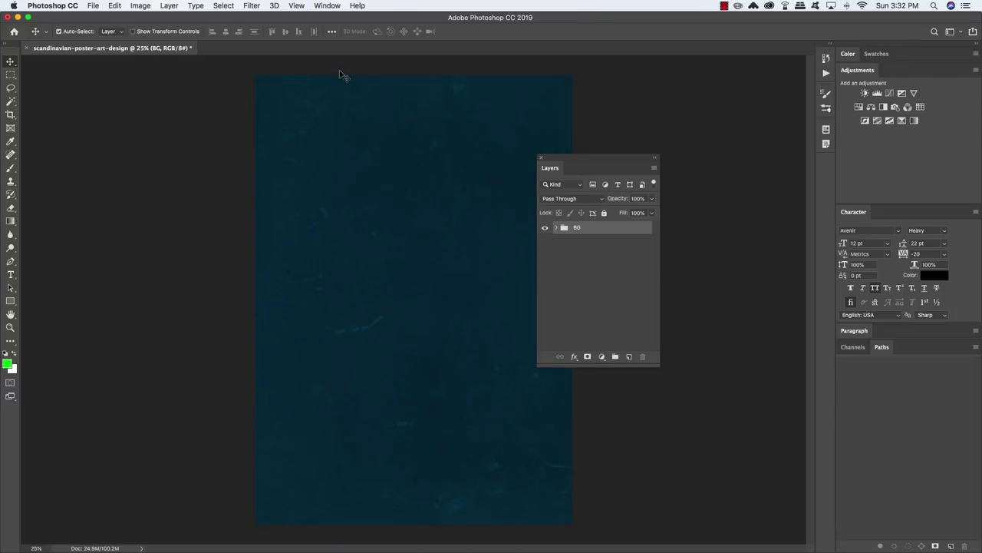
{"action": "left_click_drag", "start_coordinate": [594, 161], "coordinate": [656, 112]}
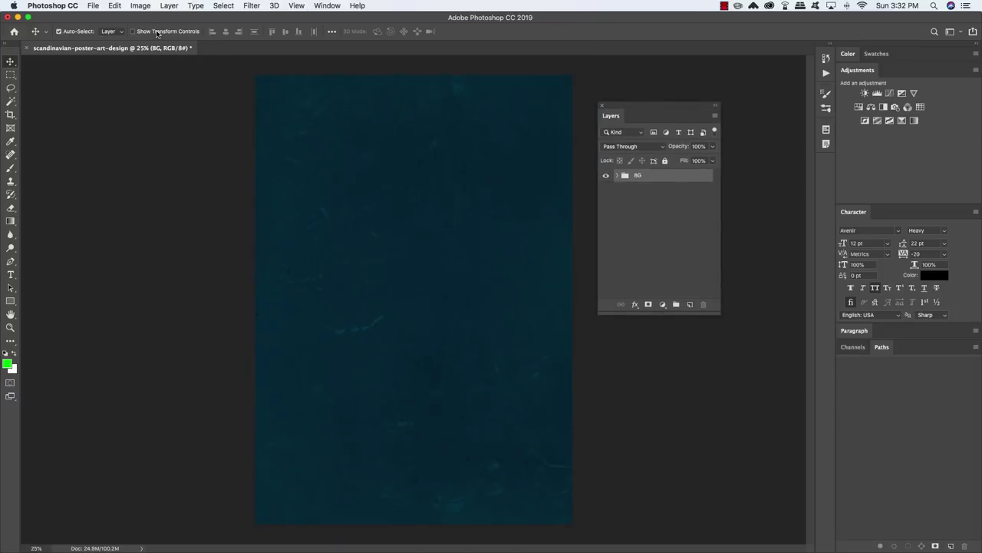
{"action": "left_click", "coordinate": [93, 5]}
{"action": "left_click", "coordinate": [156, 193]}
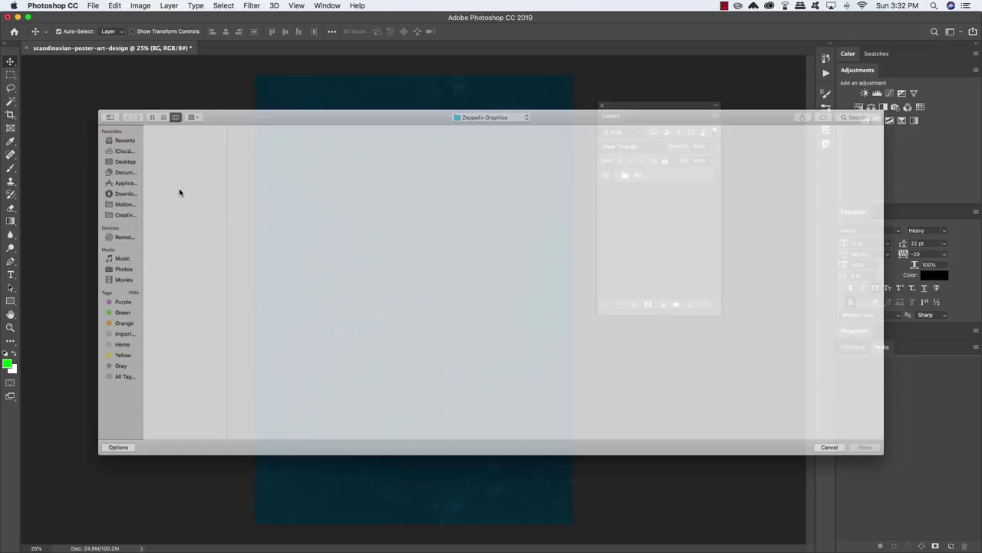
{"action": "left_click", "coordinate": [504, 81]}
{"action": "left_click", "coordinate": [485, 90]}
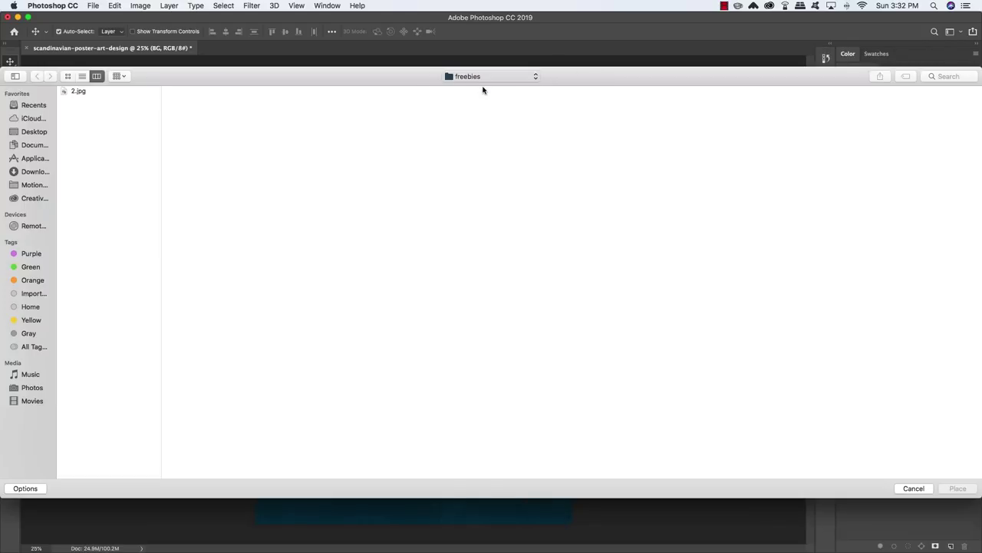
{"action": "left_click", "coordinate": [506, 93]}
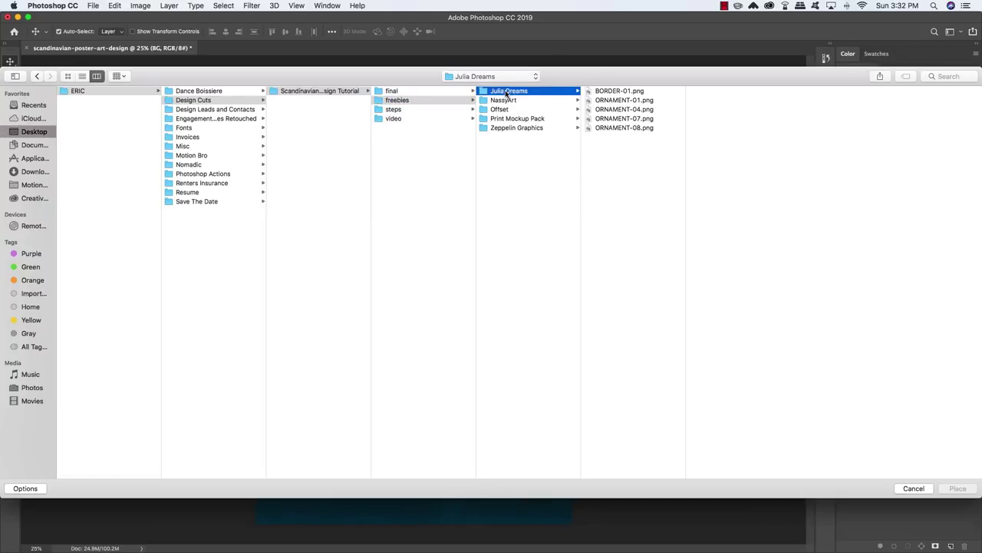
{"action": "left_click", "coordinate": [607, 92]}
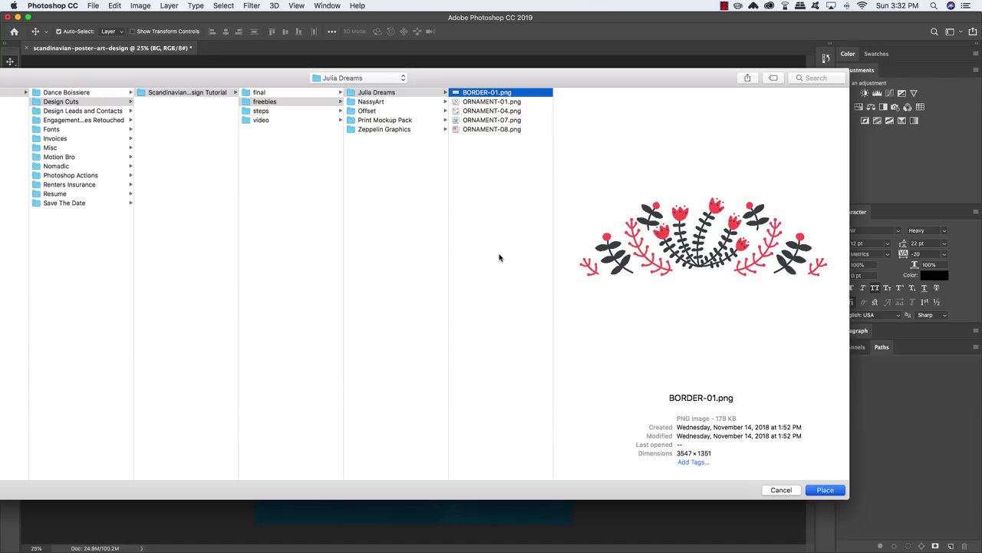
{"action": "key", "text": "Return"}
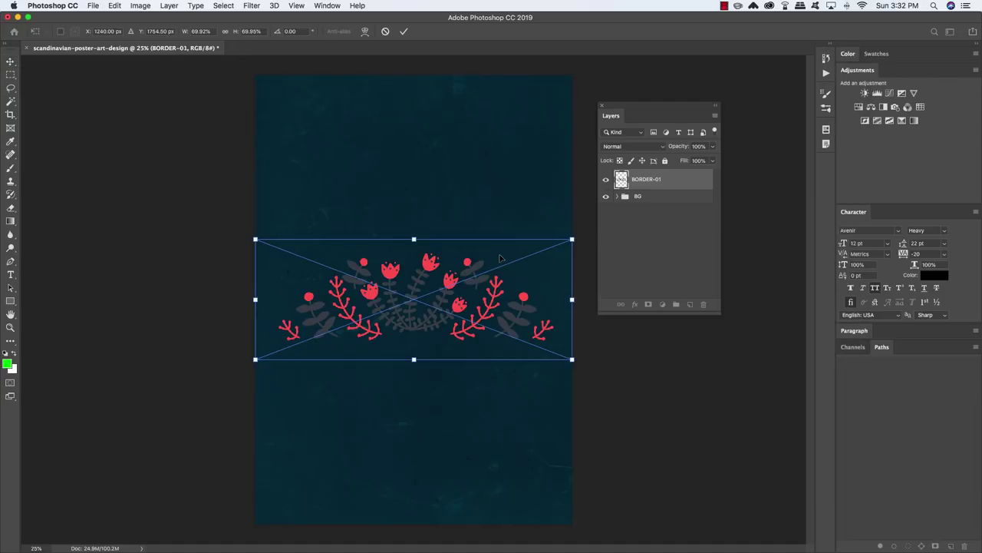
Move the floral border into the poster's upper half, scale it to about 58% and commit the placement.
{"action": "left_click_drag", "start_coordinate": [499, 305], "coordinate": [495, 222]}
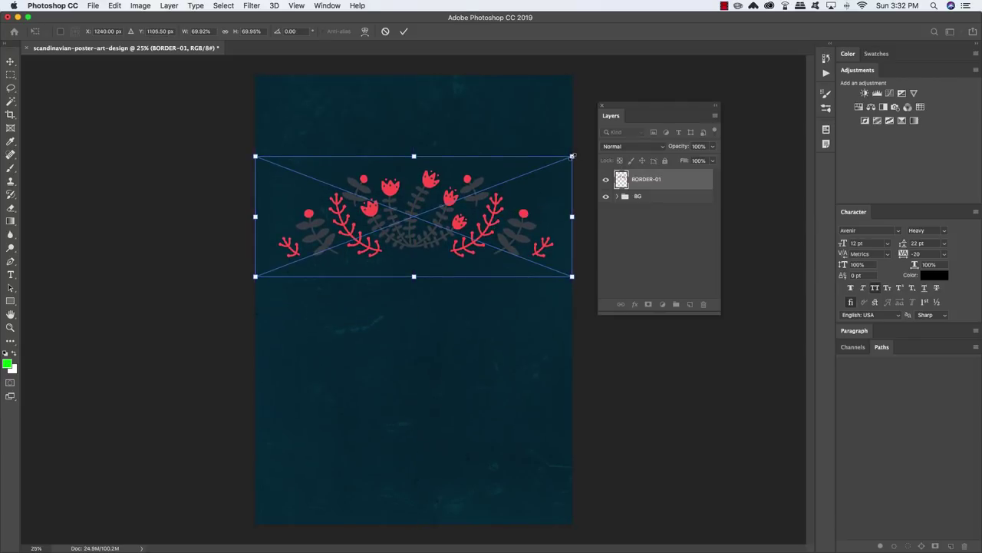
{"action": "left_click_drag", "start_coordinate": [572, 157], "coordinate": [545, 165]}
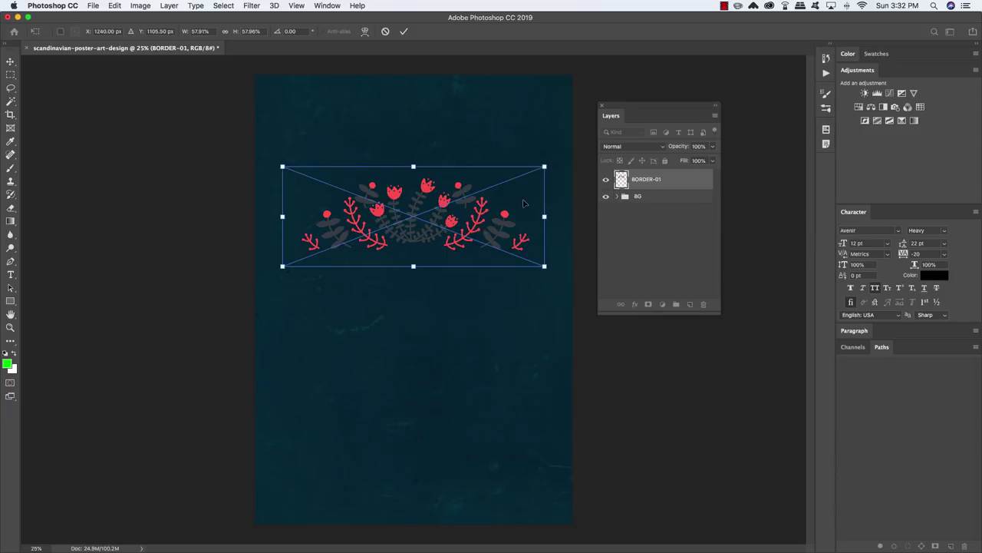
{"action": "key", "text": "Return"}
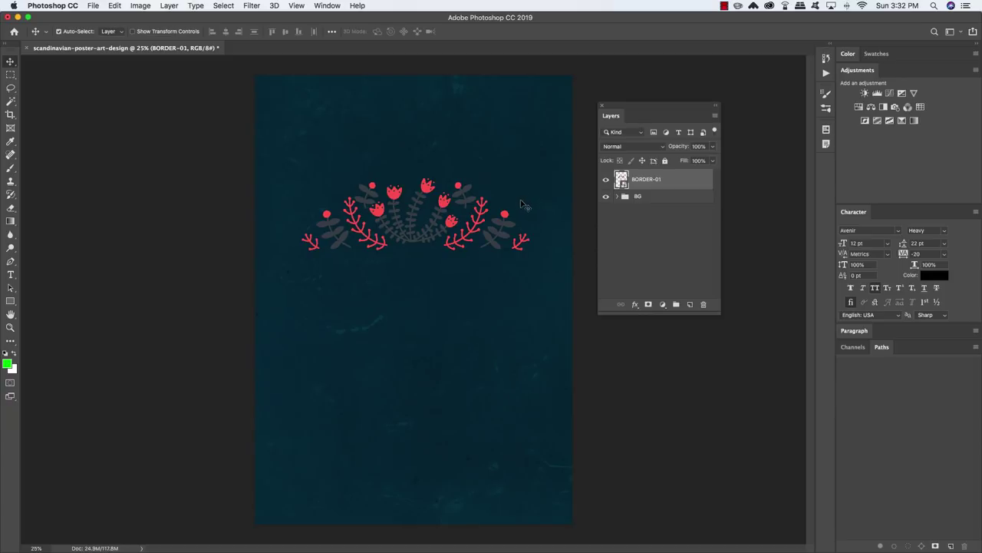
Place the gold texture 23.jpg from the NassyArt freebies folder as an embedded image above BORDER-01.
{"action": "left_click", "coordinate": [98, 6]}
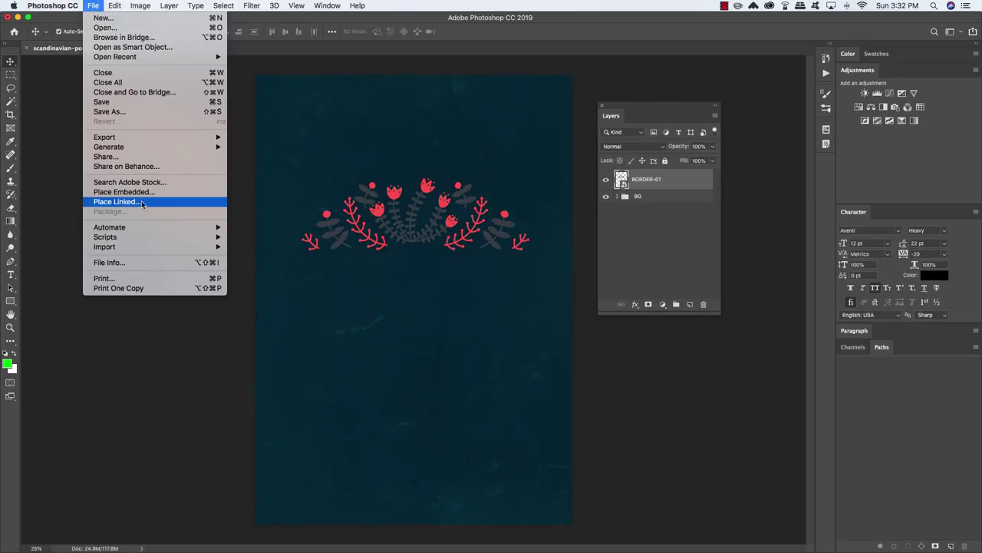
{"action": "left_click", "coordinate": [142, 192]}
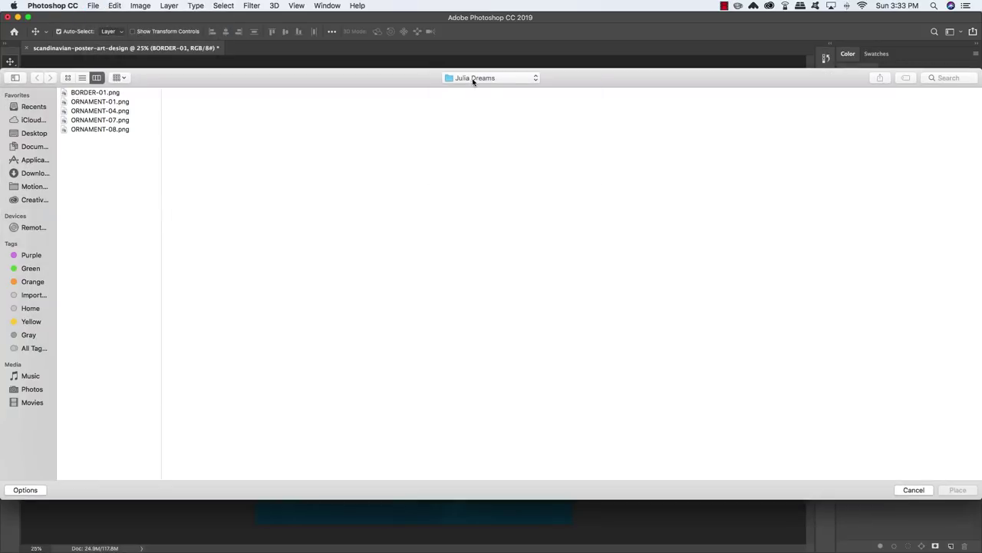
{"action": "left_click", "coordinate": [473, 80]}
{"action": "left_click", "coordinate": [470, 88]}
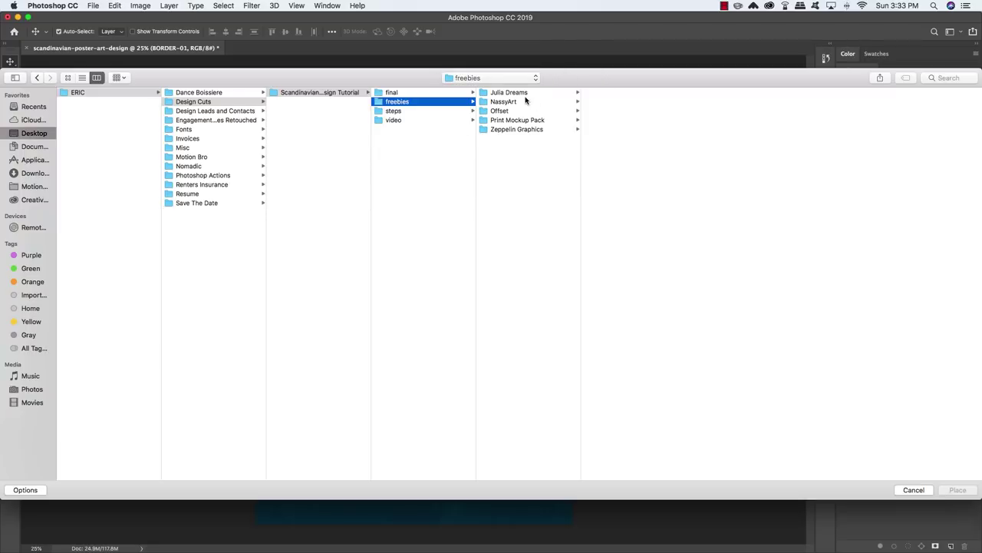
{"action": "left_click", "coordinate": [504, 102]}
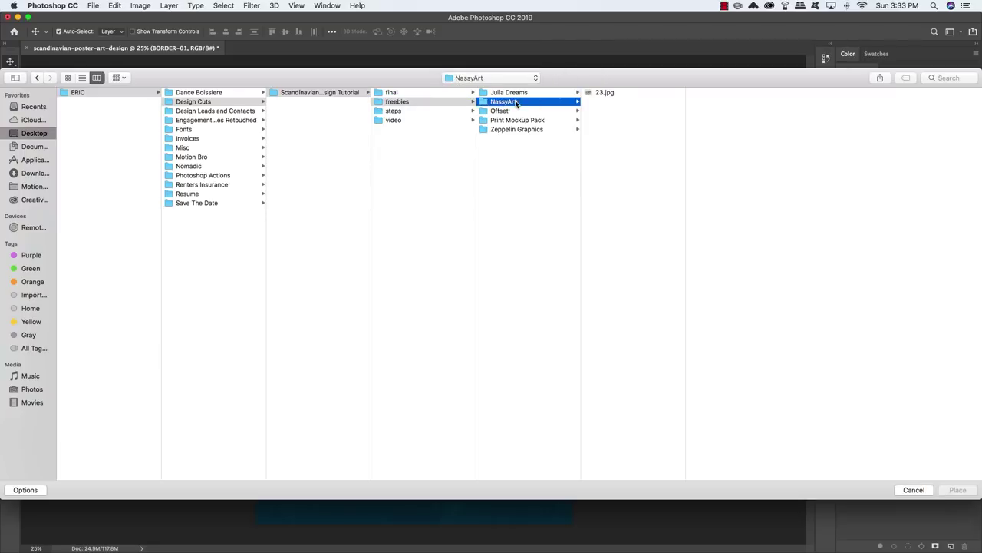
{"action": "left_click", "coordinate": [608, 93]}
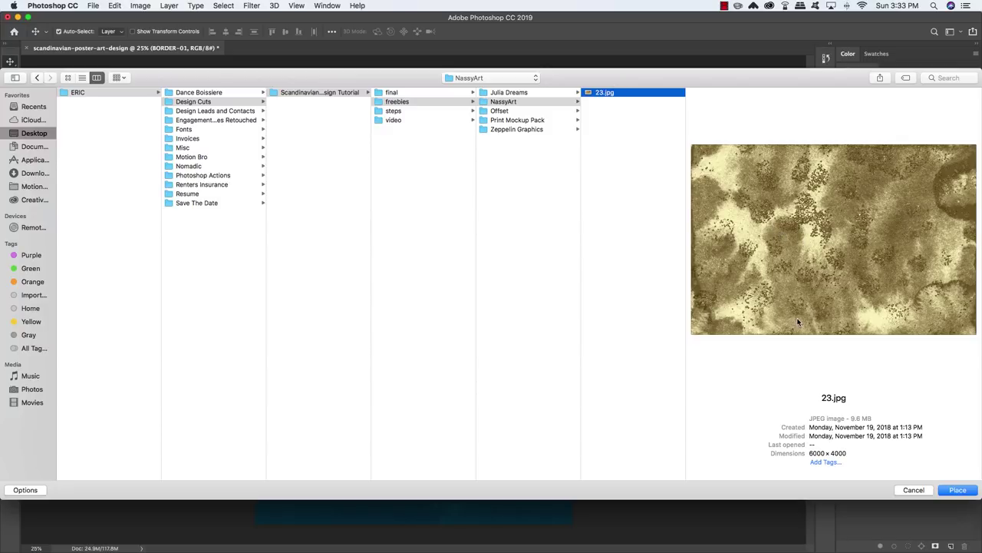
{"action": "left_click", "coordinate": [959, 491]}
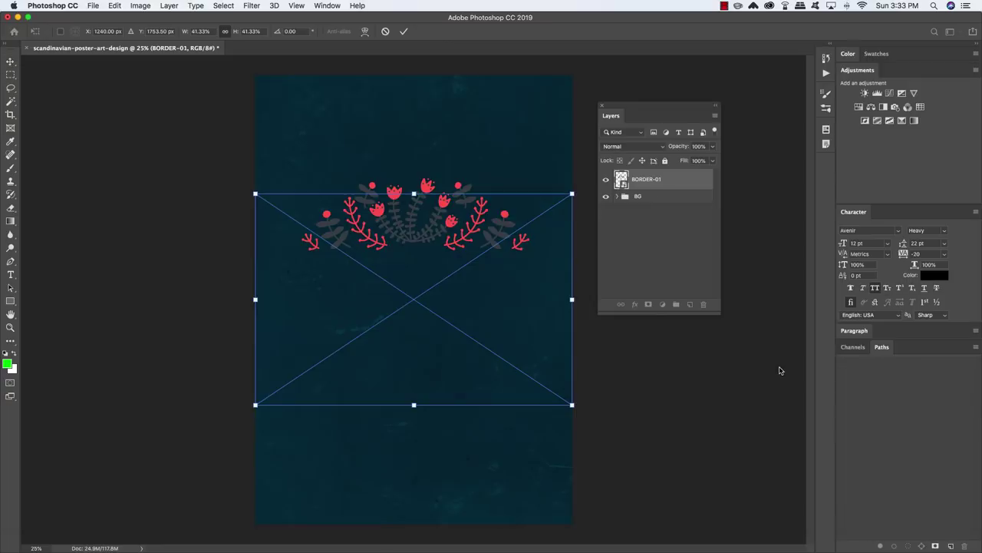
Move the gold texture up to cover the floral border, commit the placement and hide layer 23.
{"action": "left_click_drag", "start_coordinate": [530, 343], "coordinate": [533, 249]}
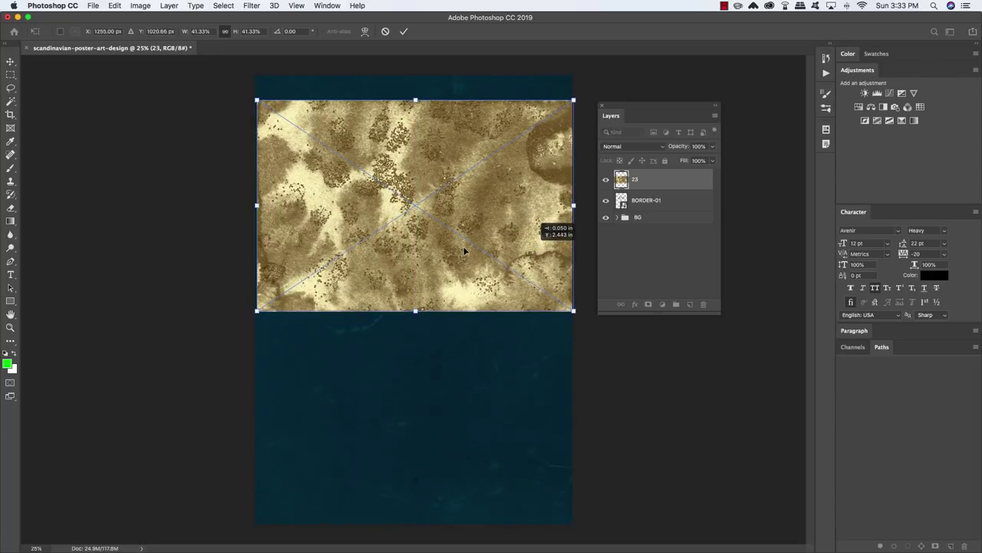
{"action": "left_click_drag", "start_coordinate": [464, 251], "coordinate": [464, 251]}
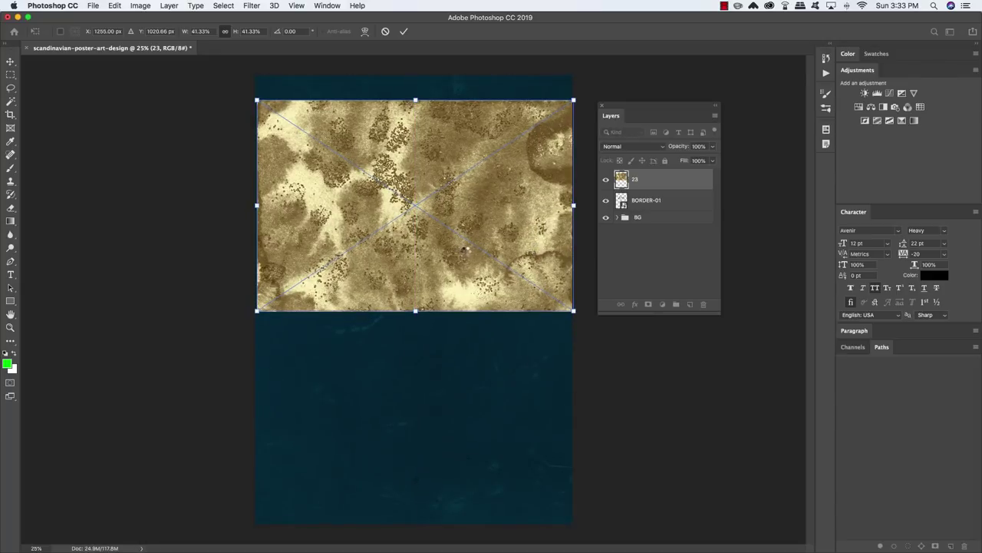
{"action": "key", "text": "Return"}
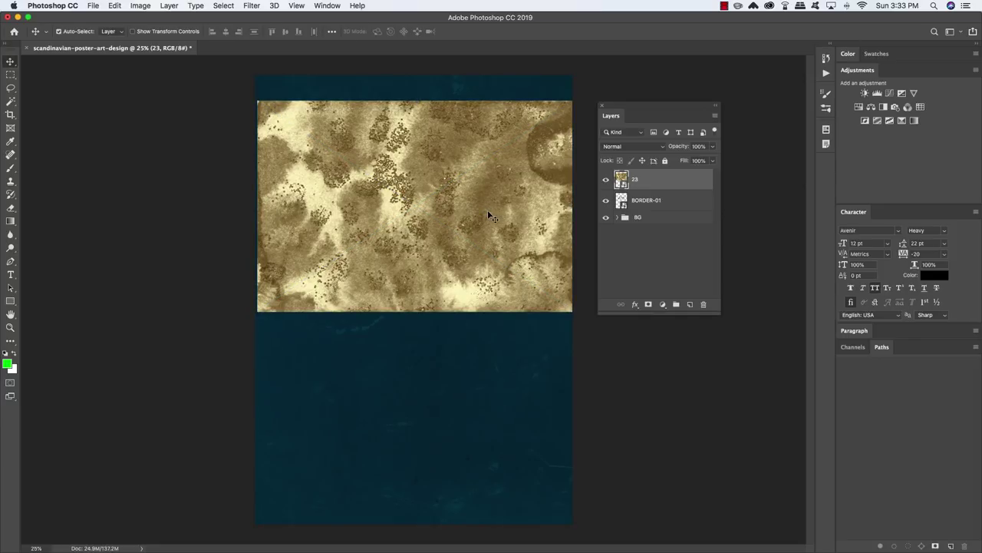
{"action": "left_click", "coordinate": [606, 181]}
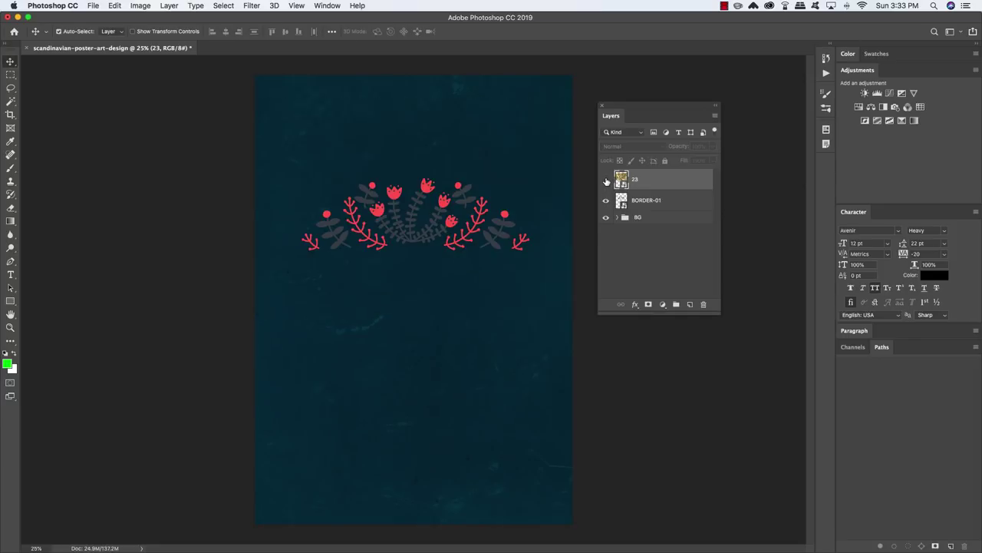
{"action": "key", "text": "super+equal"}
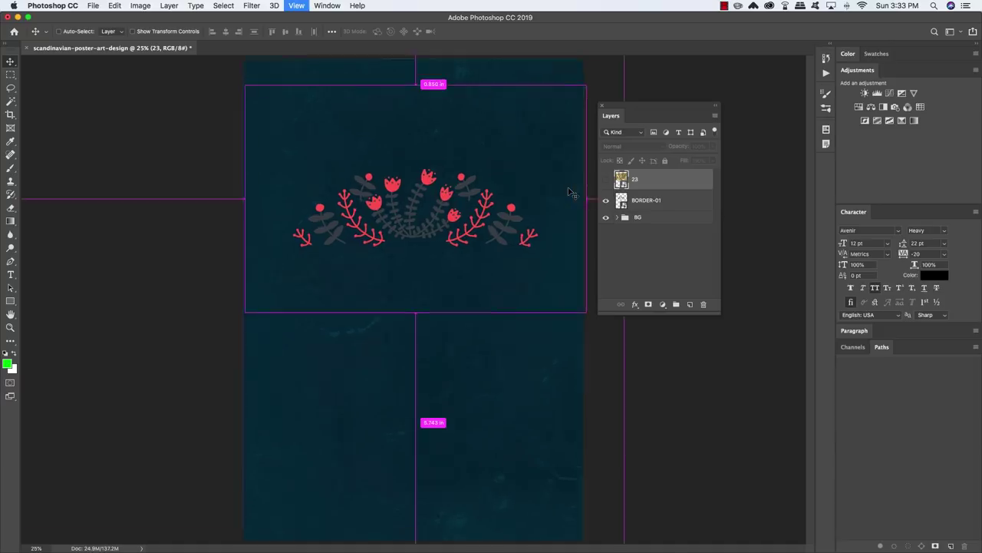
Select one gray leaf sprig on the BORDER-01 layer with the Magic Wand and extend the selection to all similar gray leaves.
{"action": "left_click_drag", "start_coordinate": [568, 189], "coordinate": [523, 225]}
{"action": "left_click", "coordinate": [675, 202]}
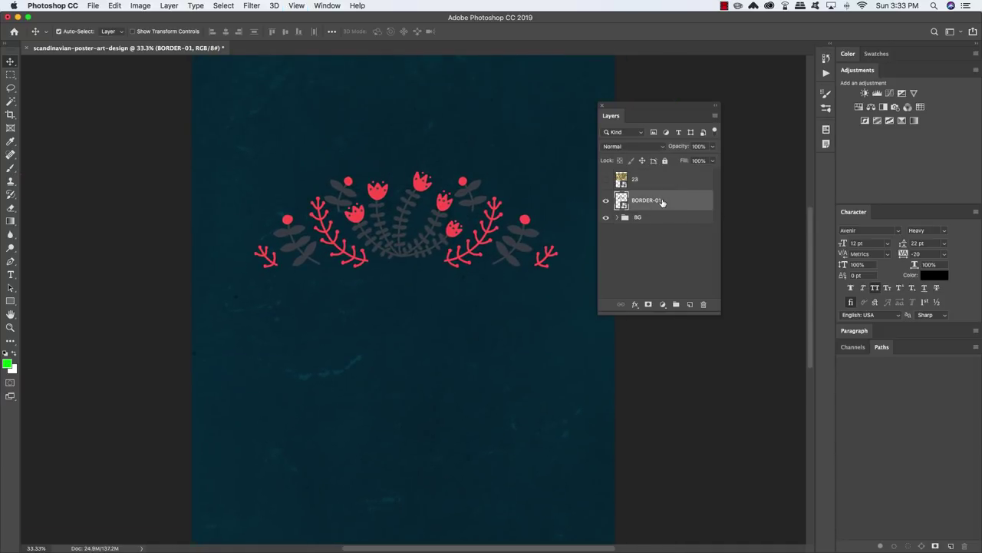
{"action": "key", "text": "w"}
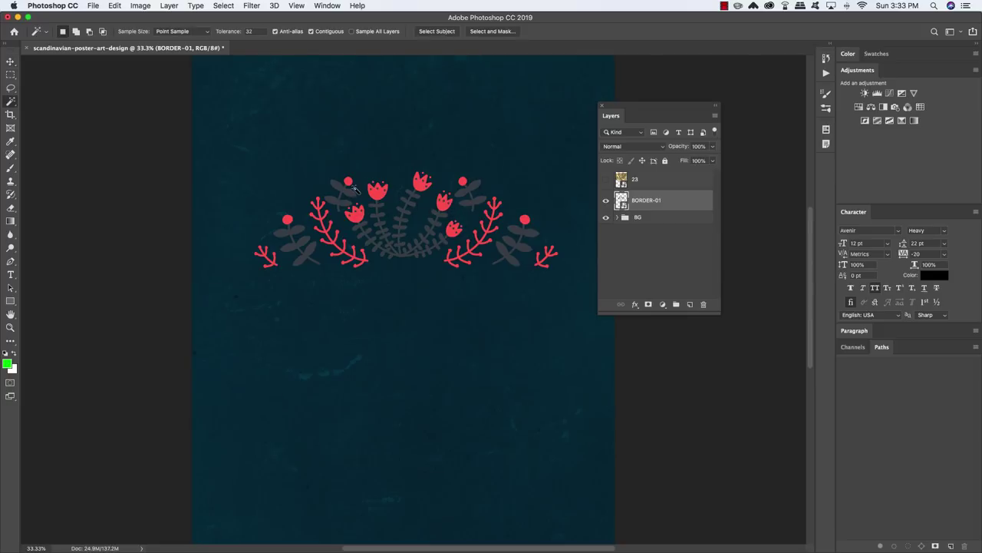
{"action": "left_click", "coordinate": [474, 193]}
{"action": "left_click", "coordinate": [224, 5]}
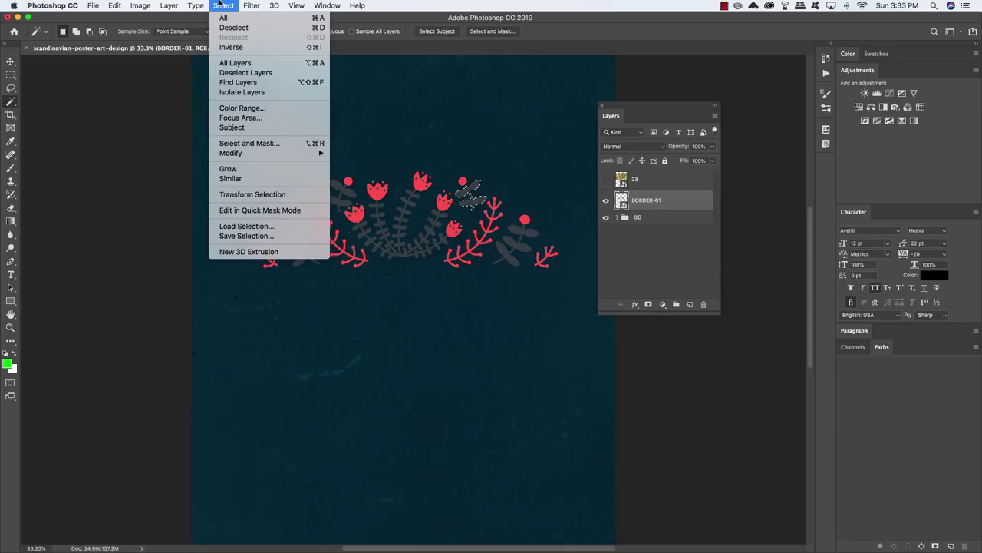
{"action": "left_click", "coordinate": [273, 179]}
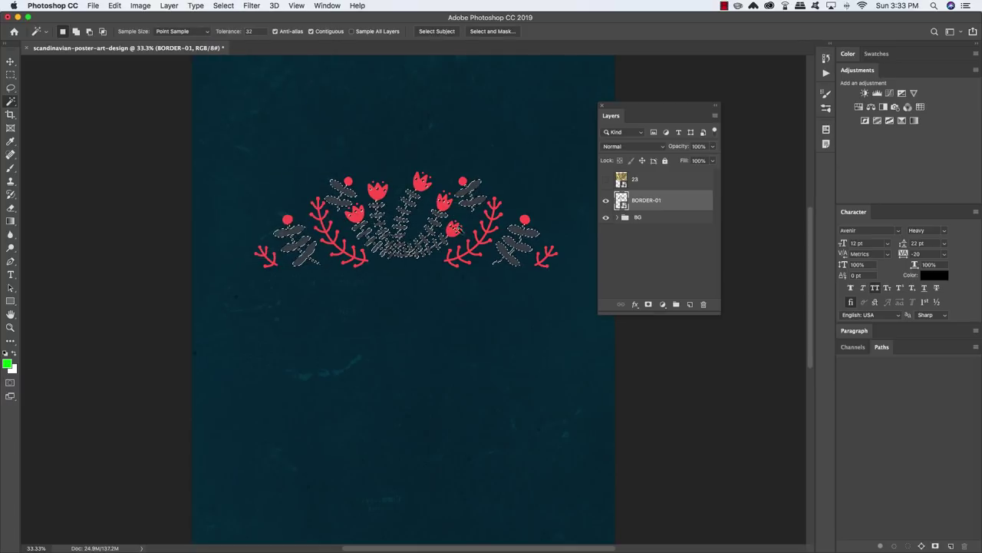
Show layer 23, mask it with the leaf selection and target its gold texture instead of the mask.
{"action": "left_click", "coordinate": [666, 182]}
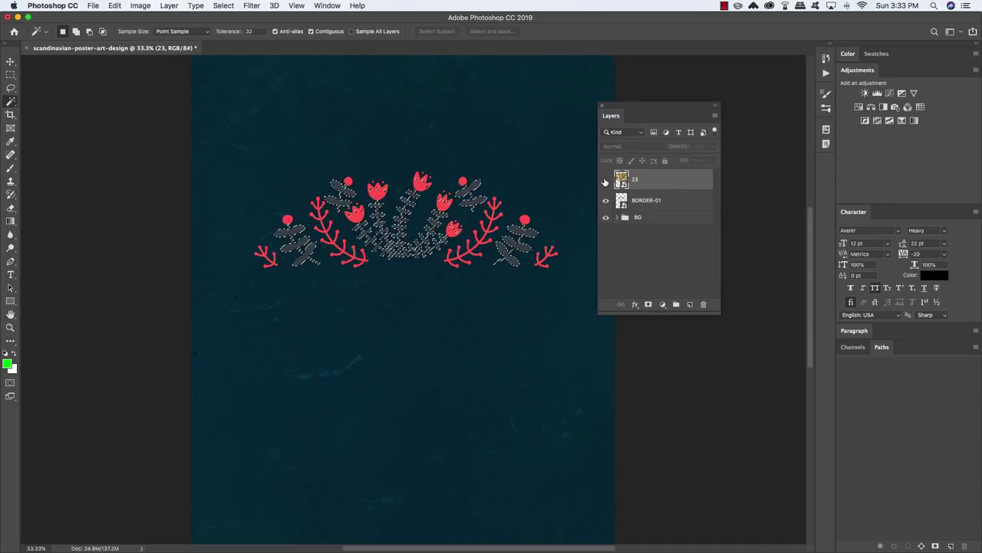
{"action": "left_click", "coordinate": [605, 181]}
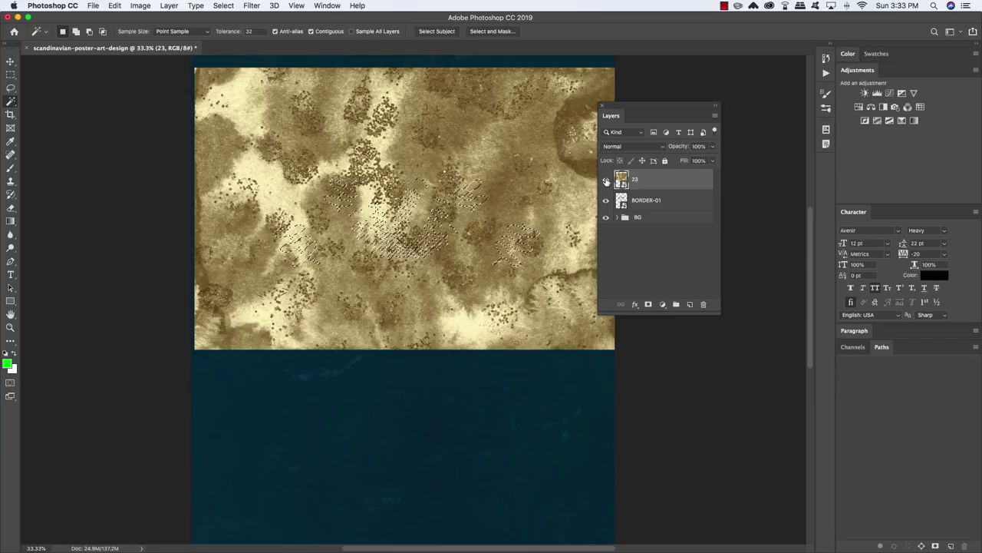
{"action": "left_click", "coordinate": [649, 306]}
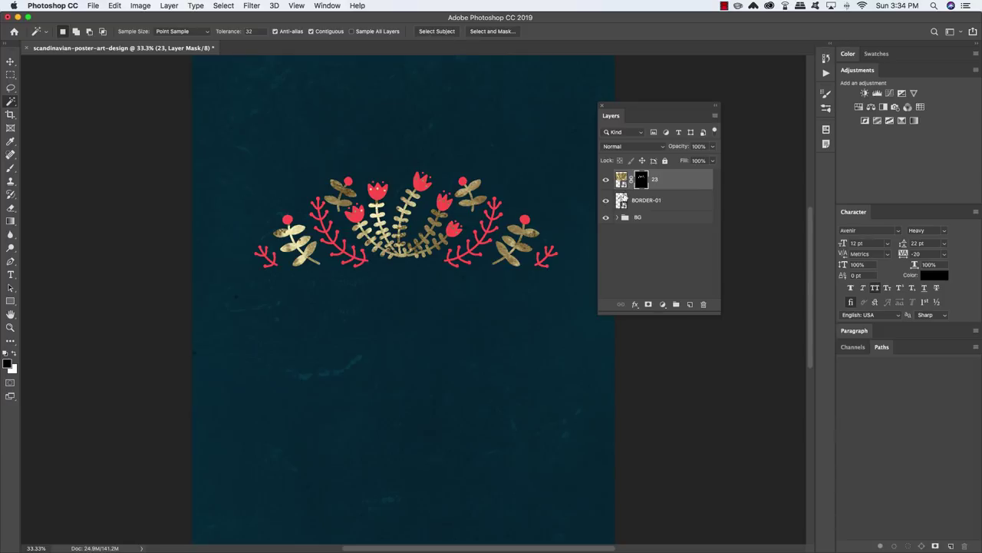
{"action": "left_click", "coordinate": [621, 180]}
{"action": "key", "text": "v"}
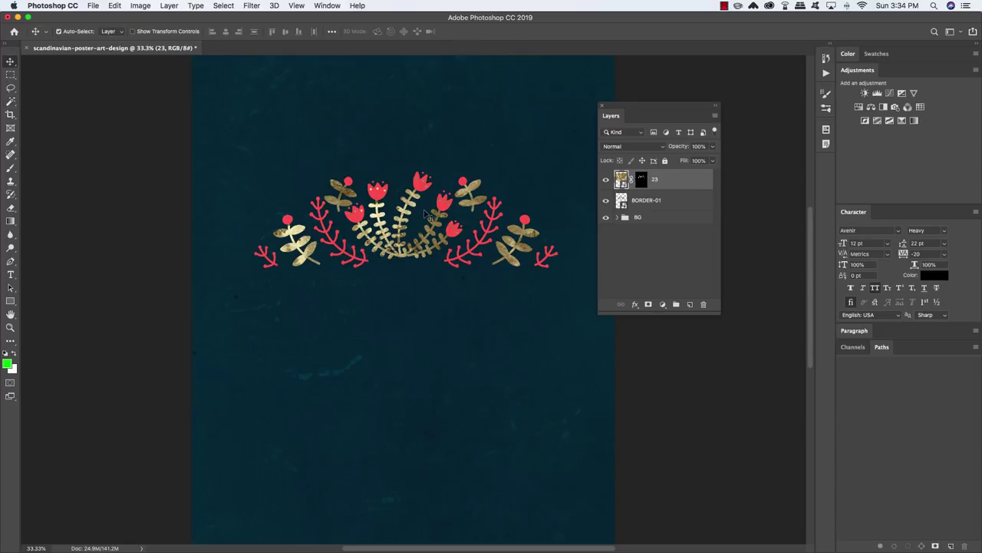
{"action": "left_click", "coordinate": [426, 168]}
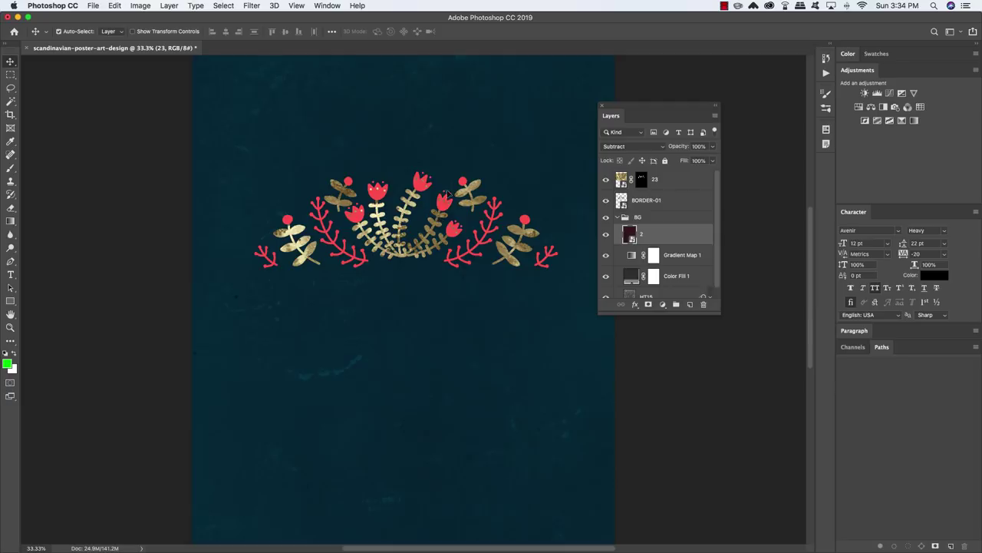
{"action": "left_click", "coordinate": [680, 185]}
{"action": "key", "text": "super+t"}
{"action": "mouse_move", "coordinate": [454, 200]}
{"action": "left_mouse_down"}
{"action": "mouse_move", "coordinate": [379, 206]}
{"action": "mouse_move", "coordinate": [441, 166]}
{"action": "mouse_move", "coordinate": [467, 187]}
{"action": "left_mouse_up"}
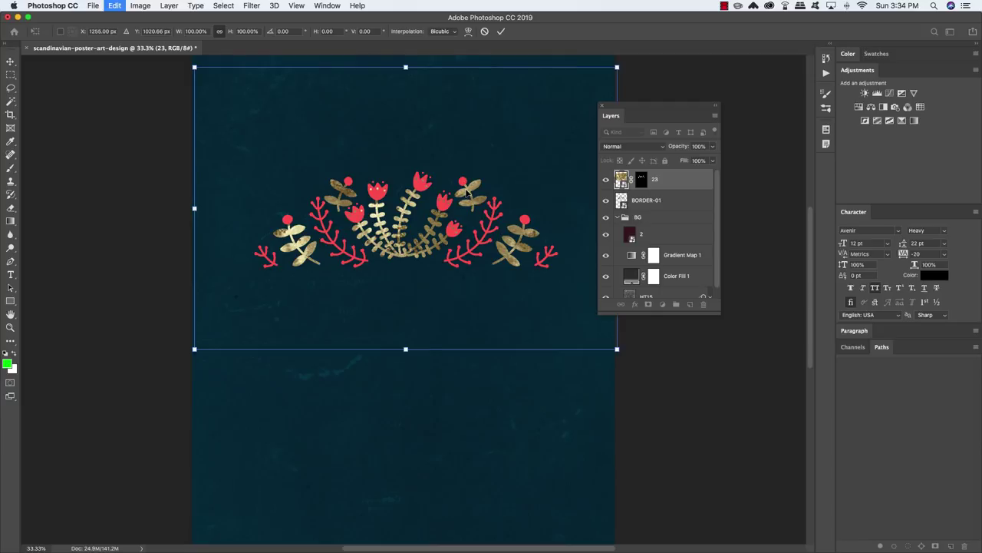
{"action": "key", "text": "Return"}
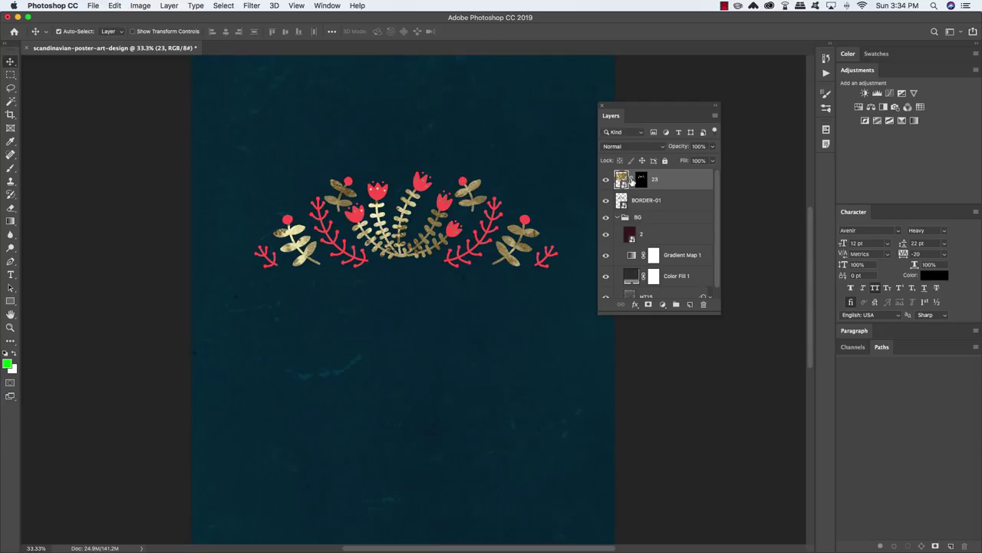
Unlink the mask of layer 23, nudge the gold texture to the right within the leaf shapes and relink the mask.
{"action": "left_click", "coordinate": [634, 182]}
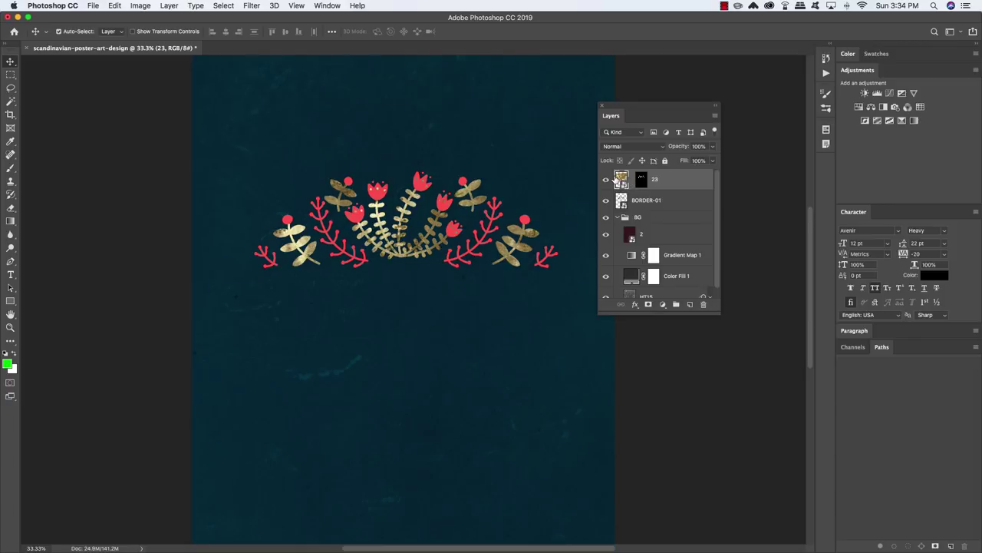
{"action": "key", "text": "Right"}
{"action": "key", "text": "Right"}
{"action": "key", "text": "Right"}
{"action": "key", "text": "Right"}
{"action": "key", "text": "Right"}
{"action": "key", "text": "Right"}
{"action": "key", "text": "Right"}
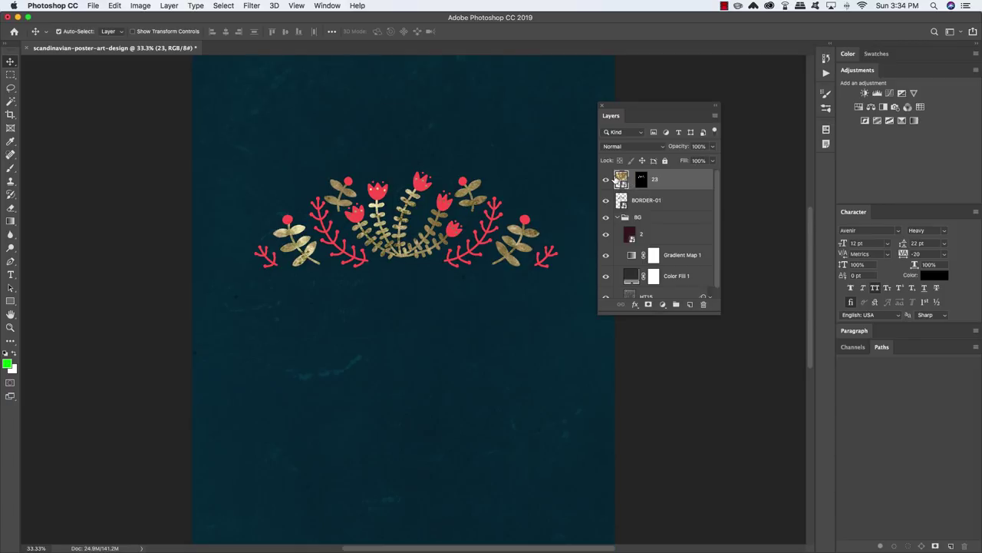
{"action": "key", "text": "Right"}
{"action": "key", "text": "Right"}
{"action": "key", "text": "Right"}
{"action": "key", "text": "Right"}
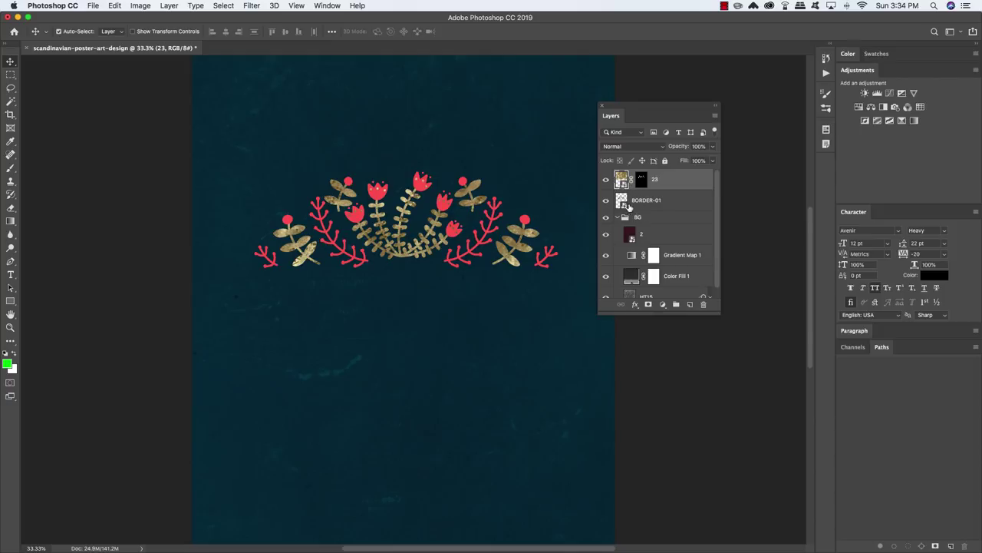
Collapse the BG group, duplicate the masked gold texture layer 23 and hide the copy.
{"action": "left_click", "coordinate": [618, 218]}
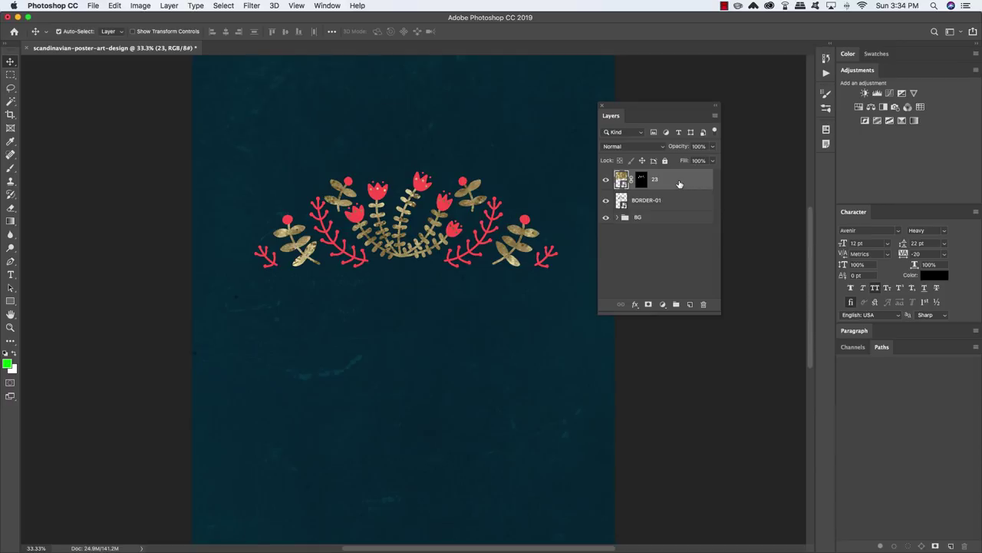
{"action": "key", "text": "super+j"}
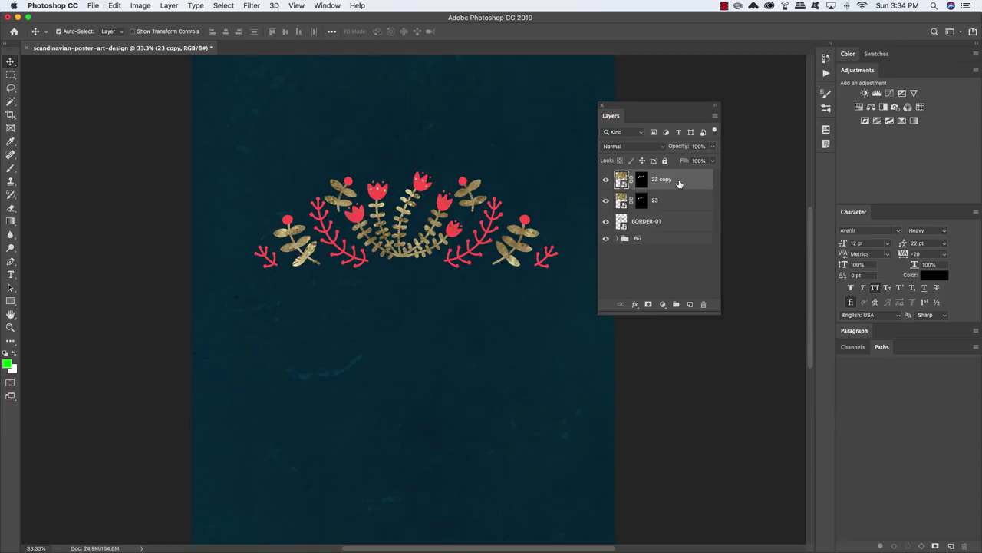
{"action": "left_click", "coordinate": [605, 180]}
Group layer 23 and BORDER-01 together and name the group BORDER.
{"action": "left_click", "coordinate": [679, 202]}
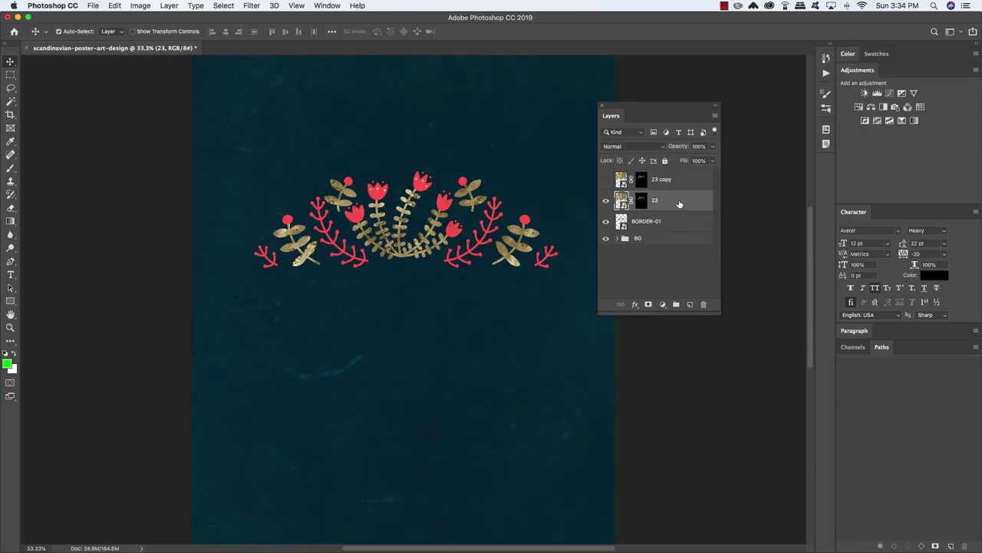
{"action": "left_click", "coordinate": [680, 223], "text": "shift"}
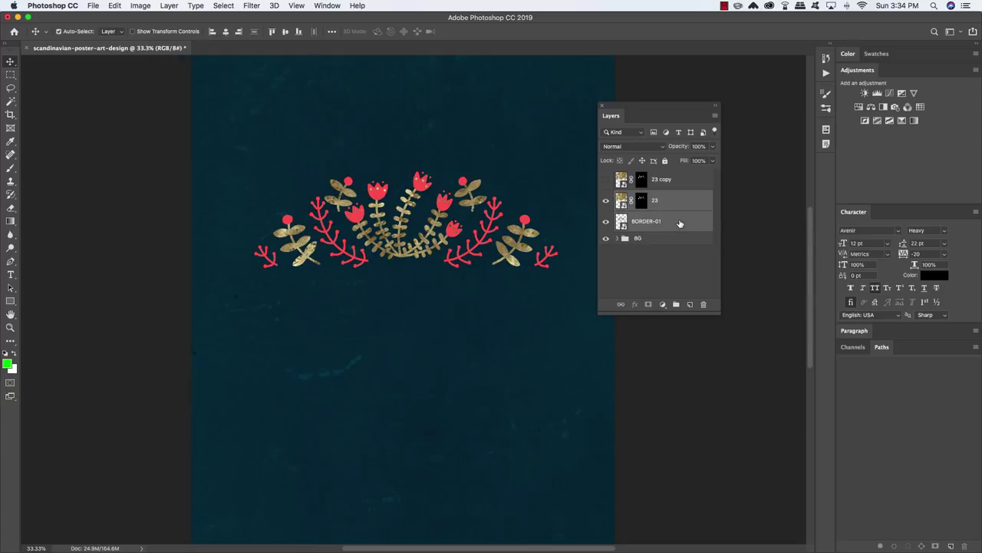
{"action": "key", "text": "super+g"}
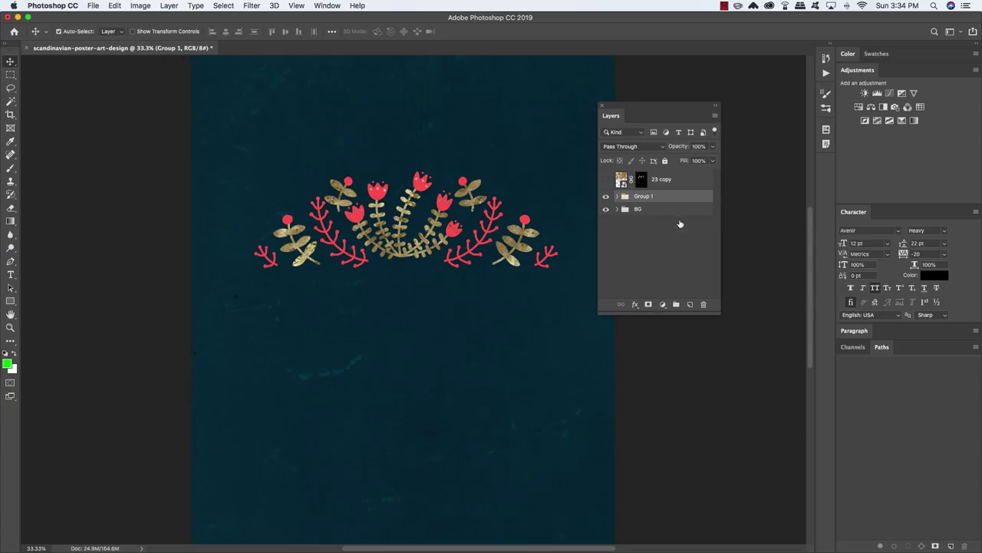
{"action": "double_click", "coordinate": [643, 196]}
{"action": "type", "text": "BORDER"}
{"action": "key", "text": "Return"}
Add a new layer above the BORDER group and create the white text SCANDINAVIAN on it, below the floral border.
{"action": "left_click", "coordinate": [689, 305]}
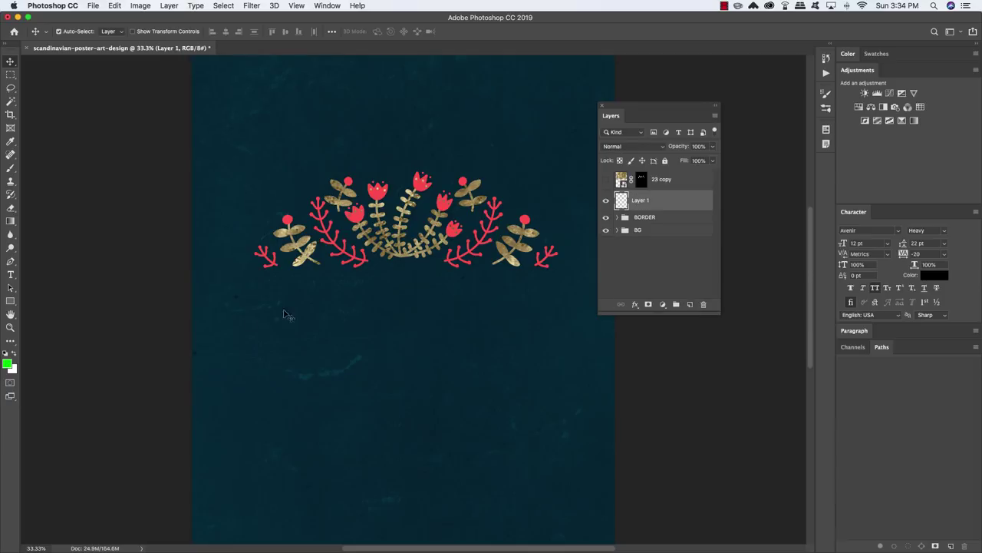
{"action": "key", "text": "t"}
{"action": "key", "text": "d"}
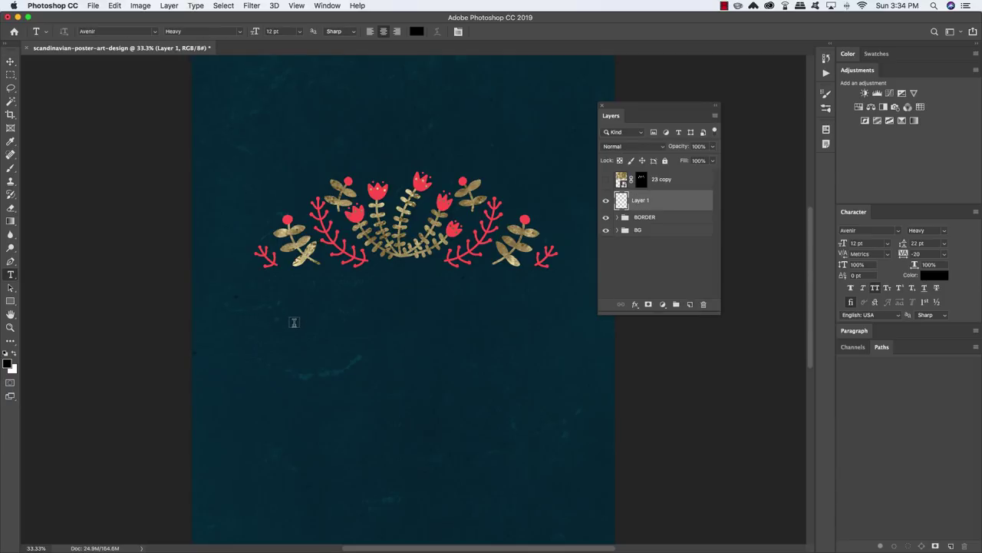
{"action": "key", "text": "x"}
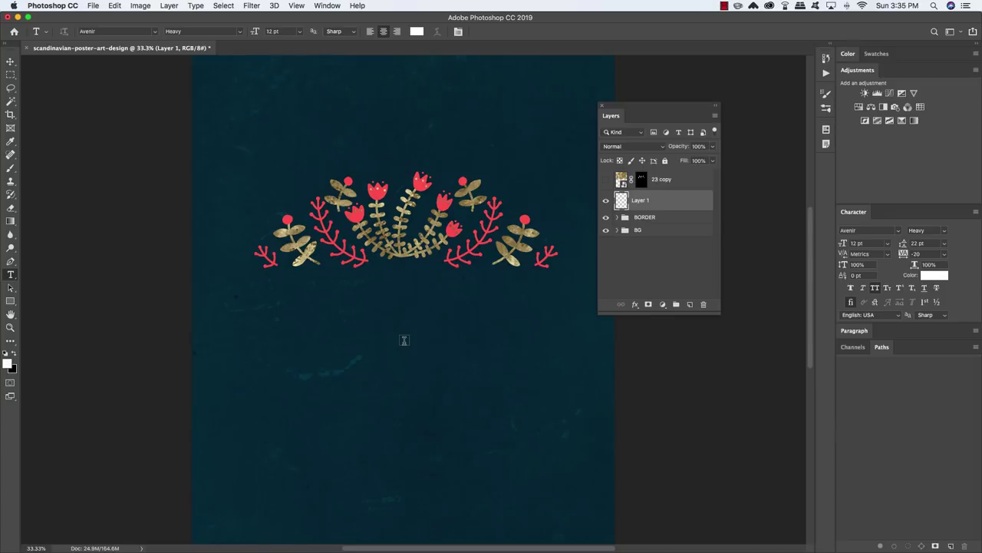
{"action": "left_click", "coordinate": [292, 316]}
{"action": "type", "text": "SCAN"}
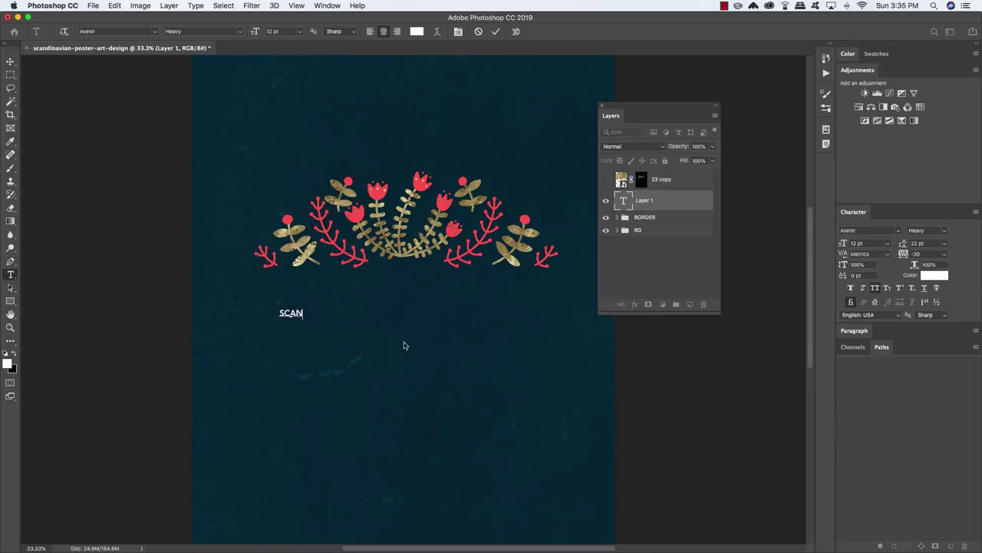
{"action": "type", "text": "DINAVIAN"}
{"action": "left_click", "coordinate": [10, 62]}
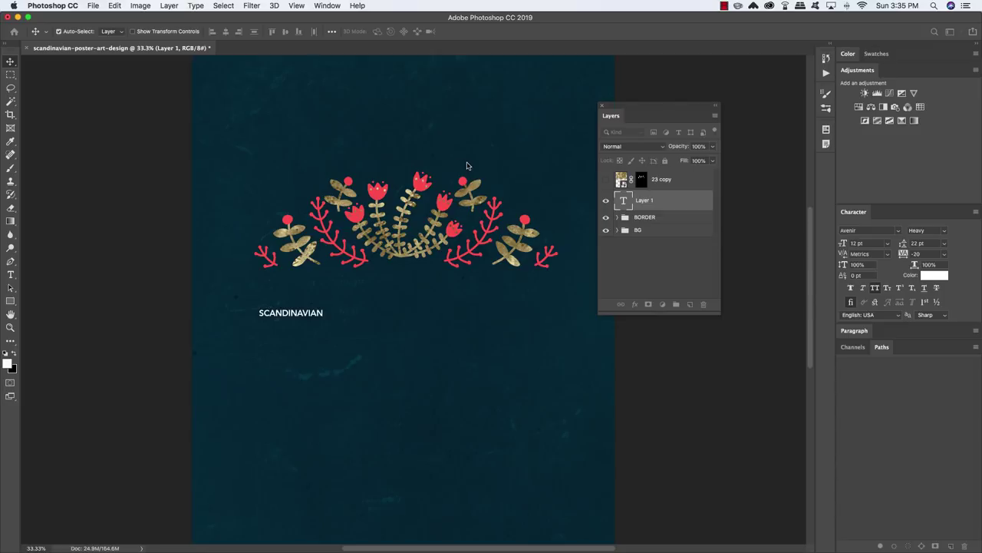
Save the document and set the SCANDINAVIAN text's font to Bolde Rough Regular.
{"action": "key", "text": "super+t"}
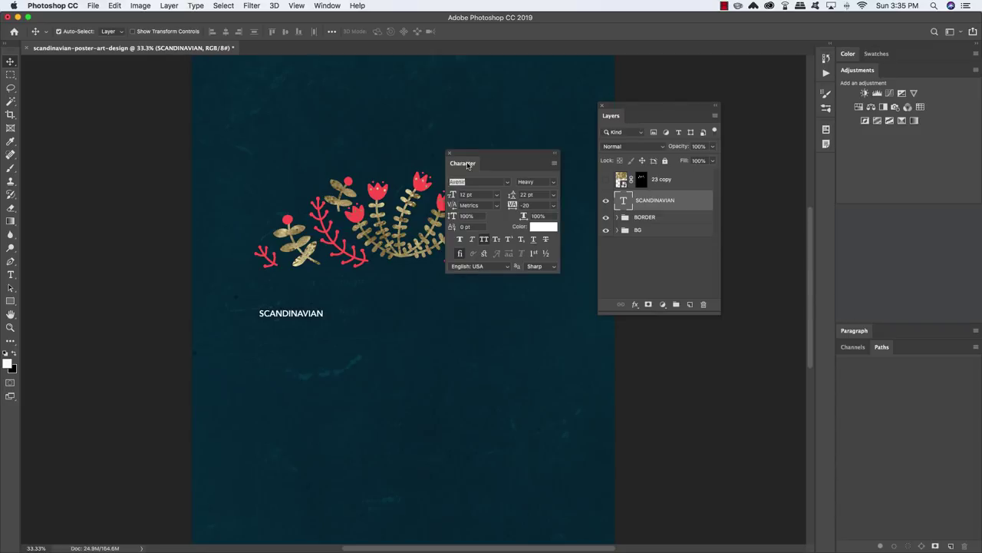
{"action": "key", "text": "super+s"}
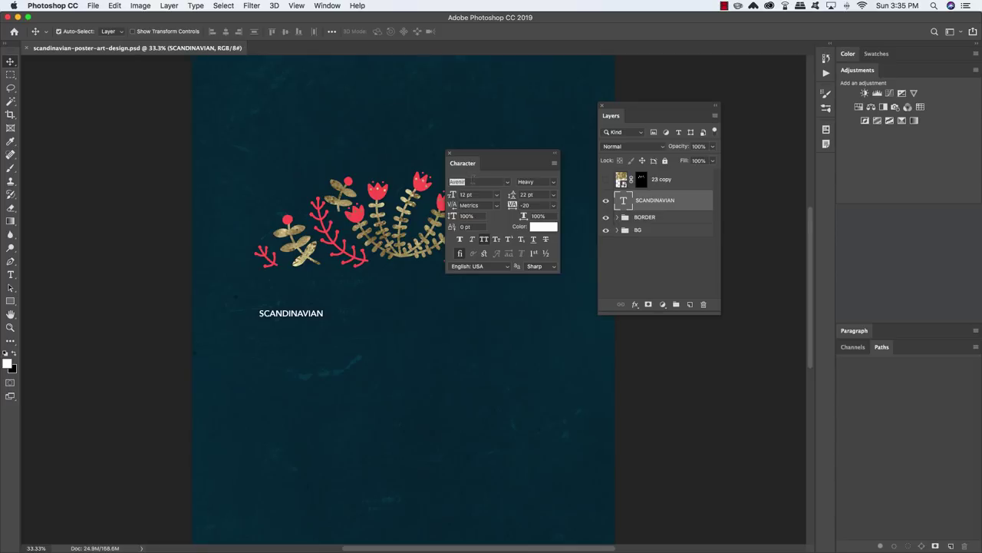
{"action": "left_click", "coordinate": [474, 181]}
{"action": "type", "text": "b"}
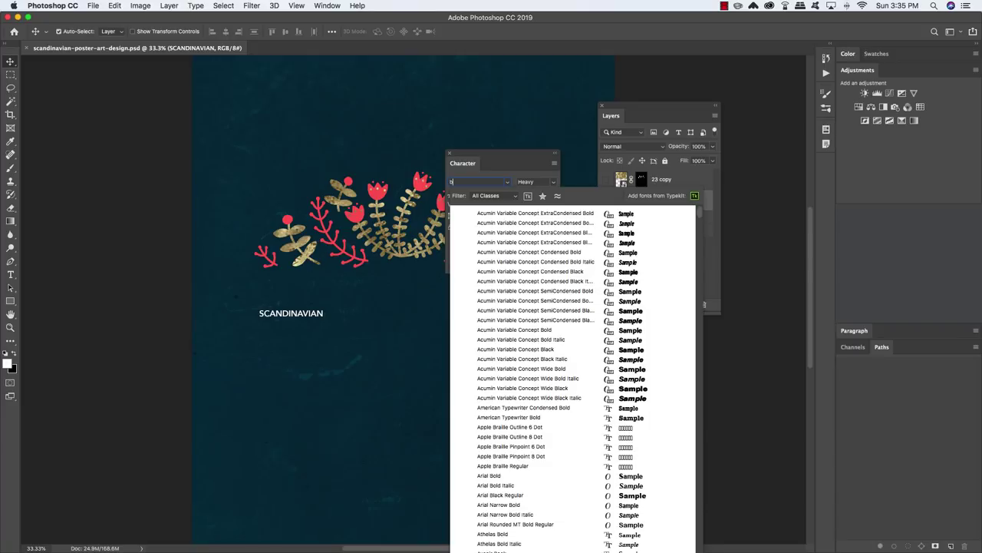
{"action": "type", "text": "olde ro"}
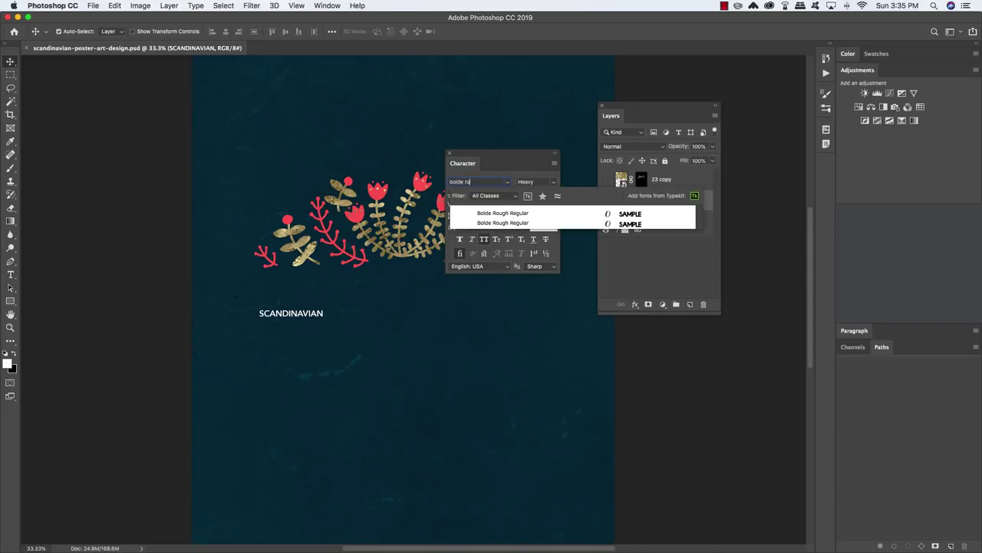
{"action": "key", "text": "Down"}
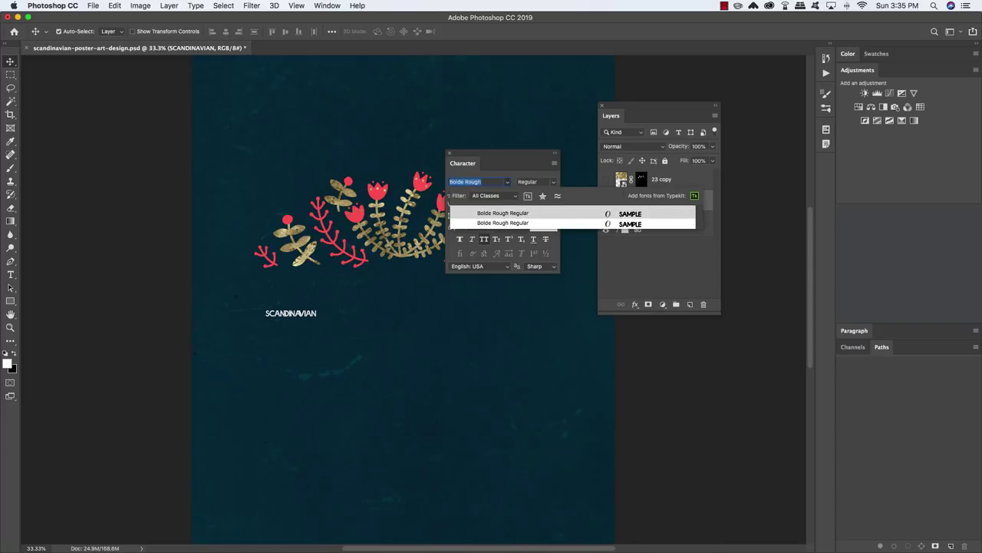
{"action": "key", "text": "Down"}
{"action": "key", "text": "Return"}
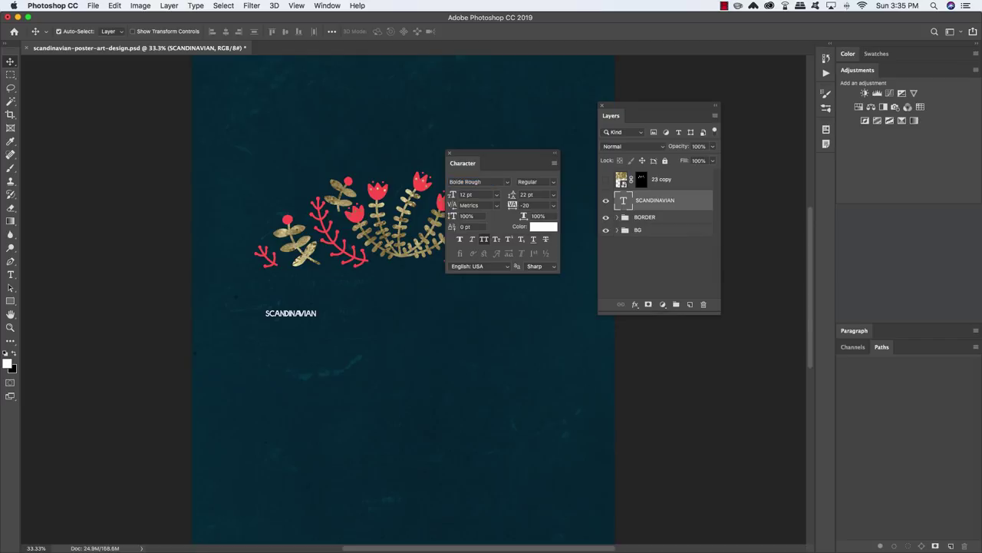
Set the font size of the whole SCANDINAVIAN text to 80 pt and commit the edit.
{"action": "key", "text": "t"}
{"action": "double_click", "coordinate": [302, 313]}
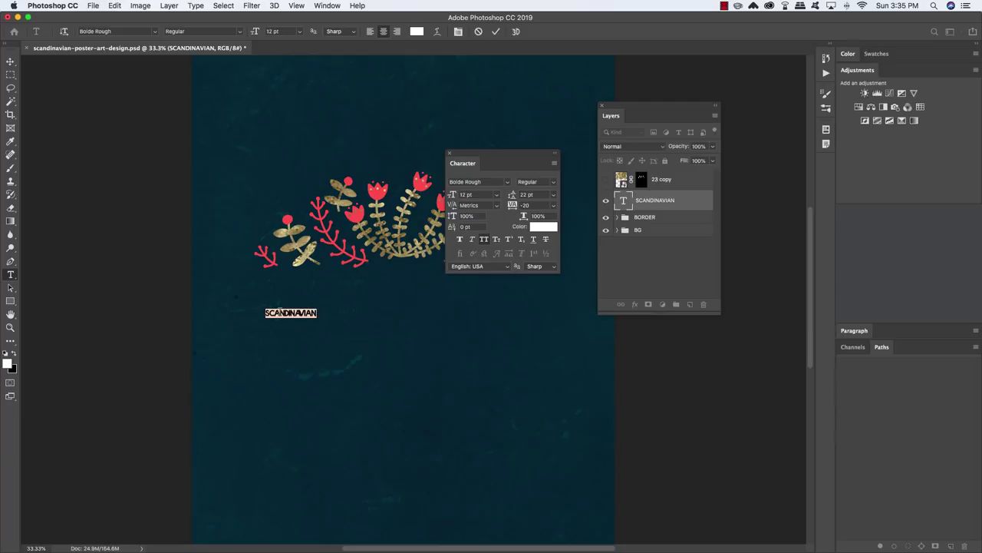
{"action": "left_click", "coordinate": [477, 195]}
{"action": "type", "text": "80"}
{"action": "key", "text": "Return"}
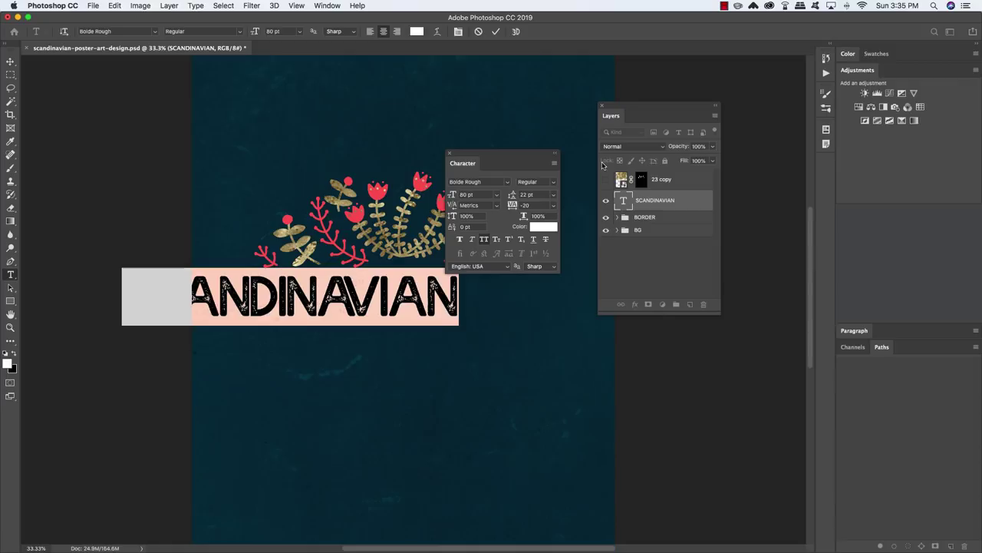
{"action": "left_click", "coordinate": [10, 62]}
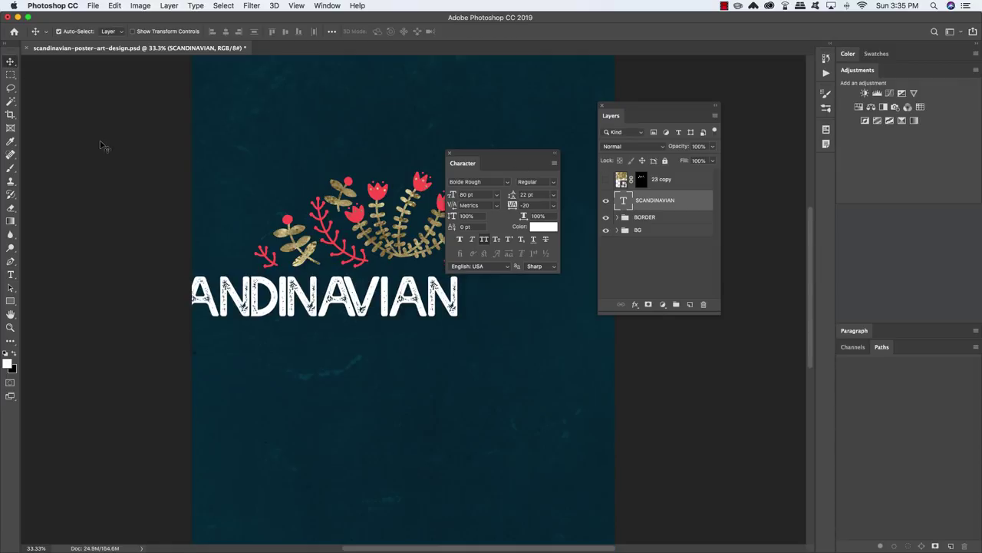
Move the SCANDINAVIAN text to the right so it is centred under the floral border, clearing the character settings off the title.
{"action": "key", "text": "ctrl+t"}
{"action": "left_click_drag", "start_coordinate": [238, 297], "coordinate": [351, 297]}
{"action": "left_click_drag", "start_coordinate": [471, 154], "coordinate": [227, 97]}
{"action": "key", "text": "Return"}
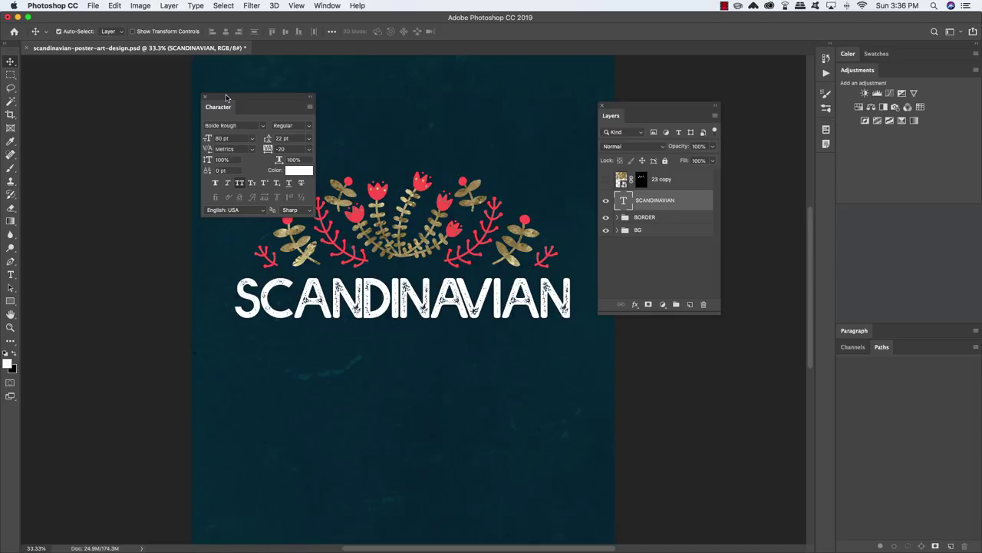
Add a new layer above the SCANDINAVIAN text and create the text Art on it, just below the title's first letters.
{"action": "key", "text": "super+shift+alt+n"}
{"action": "key", "text": "t"}
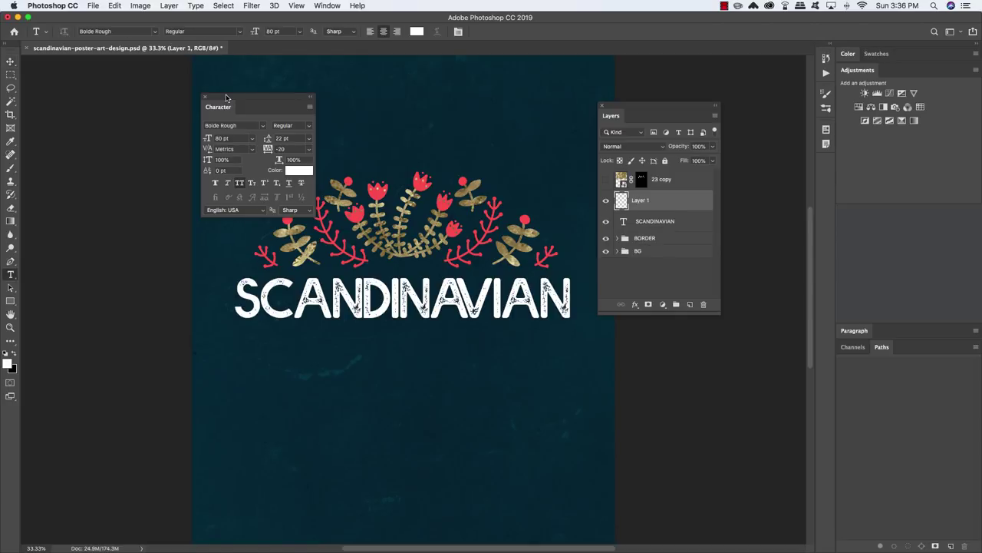
{"action": "left_click", "coordinate": [305, 357]}
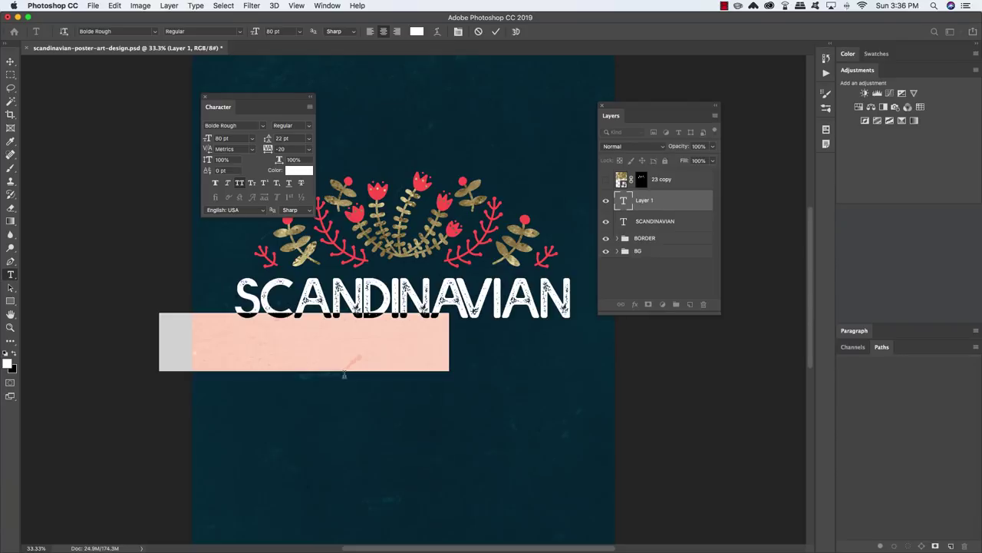
{"action": "type", "text": "ART"}
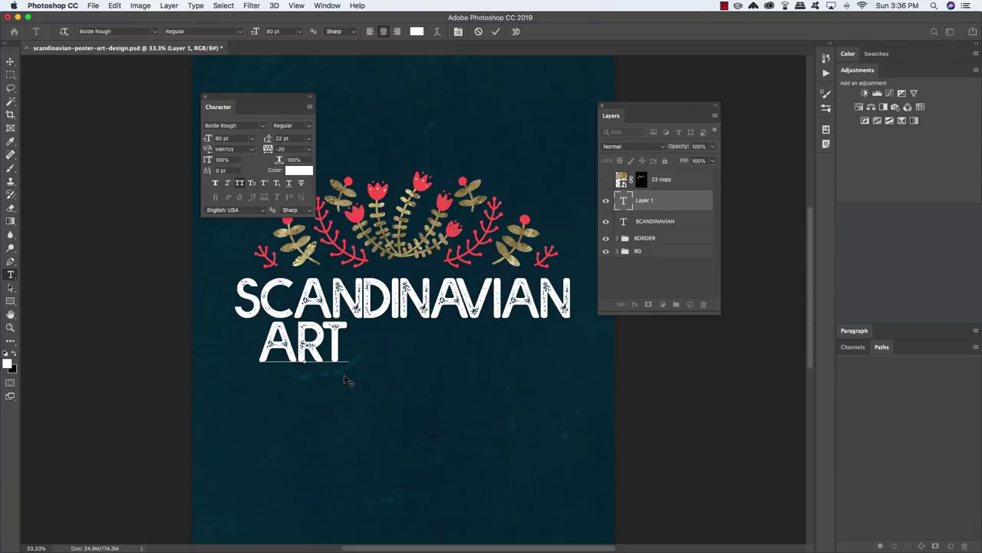
Select the whole Art text and set its font to Wildwest Regular.
{"action": "key", "text": "Left"}
{"action": "key", "text": "Left"}
{"action": "key", "text": "shift+Left"}
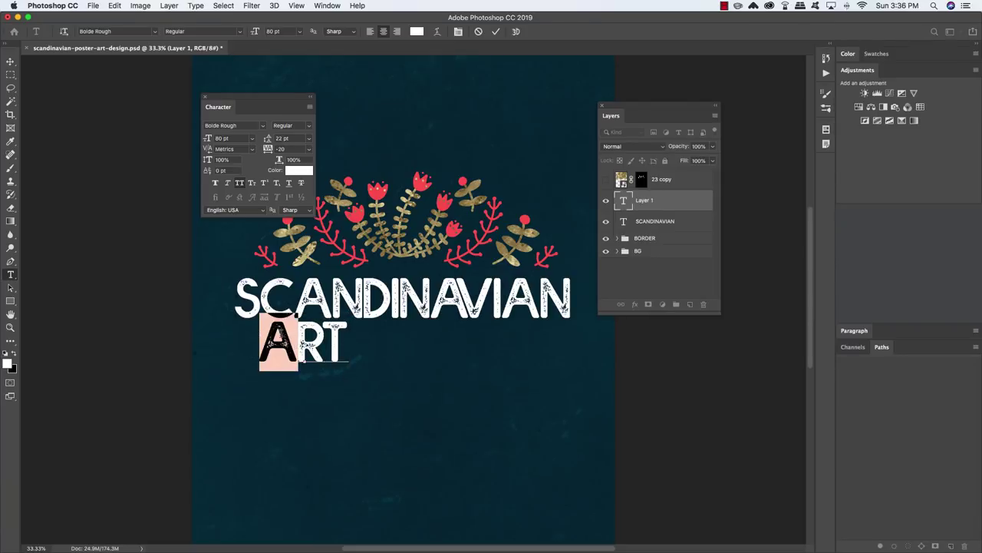
{"action": "key", "text": "shift+Right"}
{"action": "key", "text": "shift+Right"}
{"action": "key", "text": "Left"}
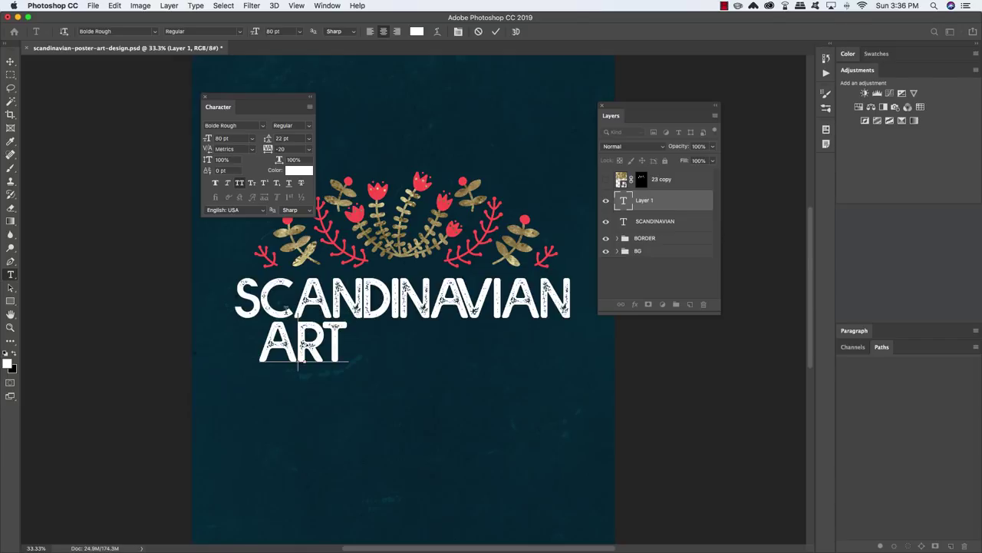
{"action": "left_click_drag", "start_coordinate": [268, 330], "coordinate": [366, 330]}
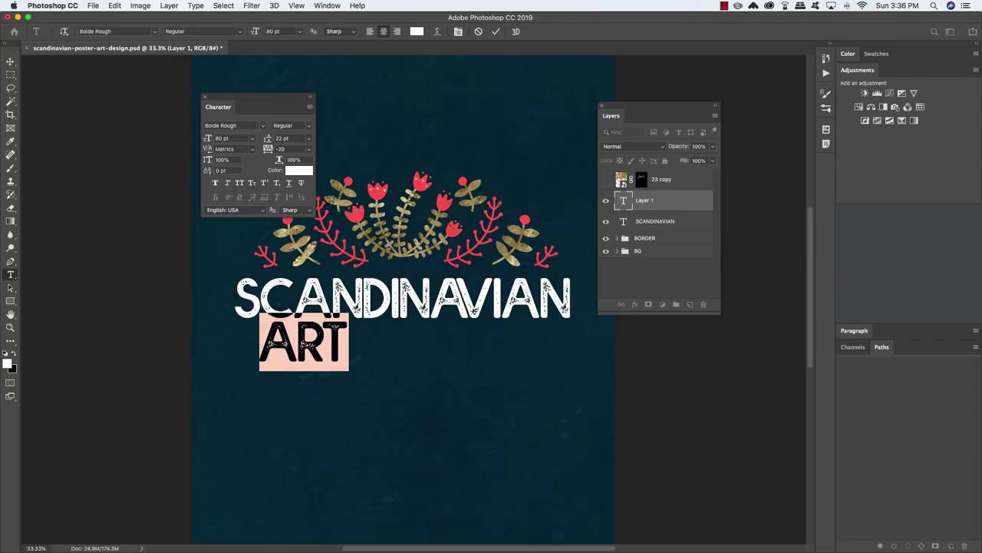
{"action": "left_click", "coordinate": [223, 125]}
{"action": "type", "text": "wildwest"}
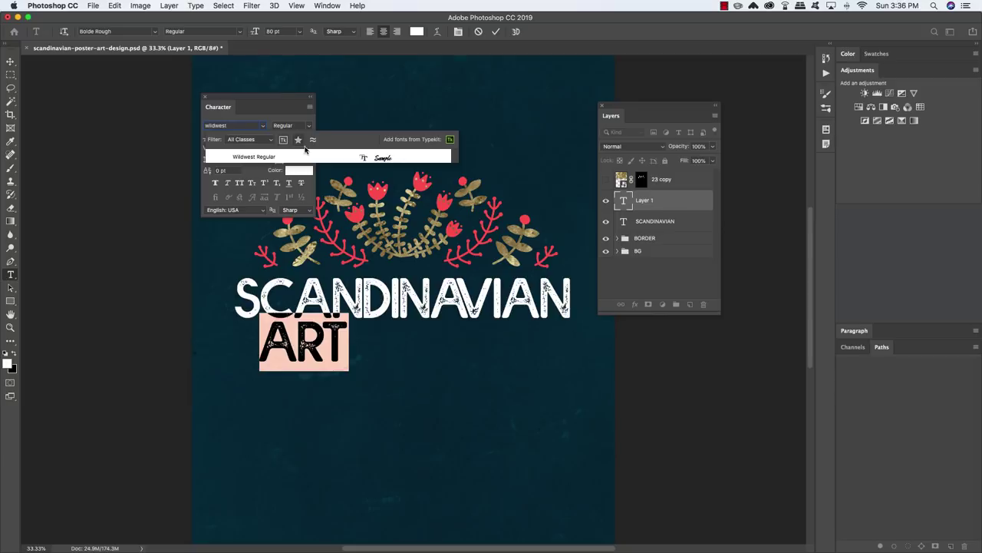
{"action": "left_click", "coordinate": [258, 157]}
{"action": "scroll", "coordinate": [246, 151], "scroll_direction": "right", "scroll_amount": 2}
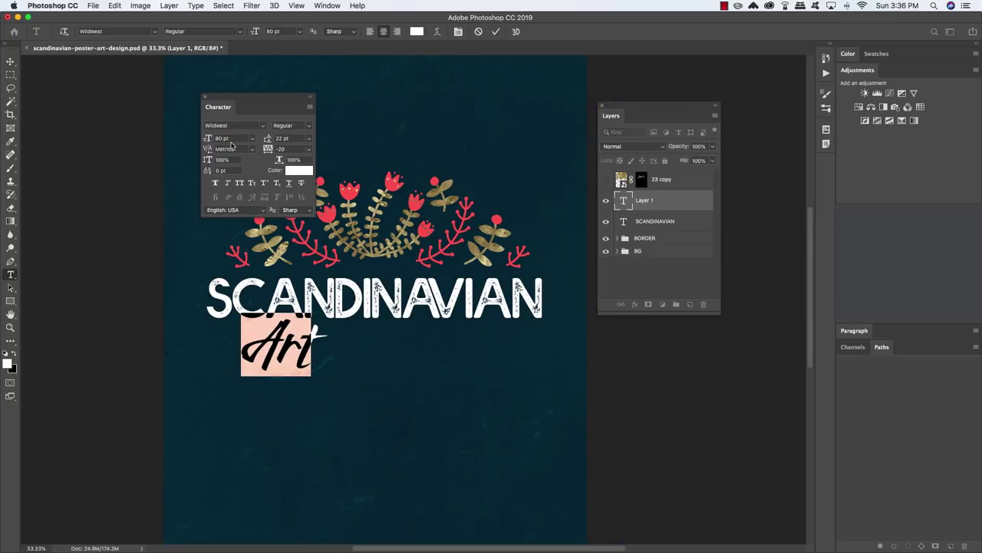
Set the Art text's size to 100 pt and move it under the right half of the SCANDINAVIAN title.
{"action": "left_click_drag", "start_coordinate": [238, 140], "coordinate": [174, 132]}
{"action": "scroll", "coordinate": [172, 133], "scroll_direction": "left", "scroll_amount": 4}
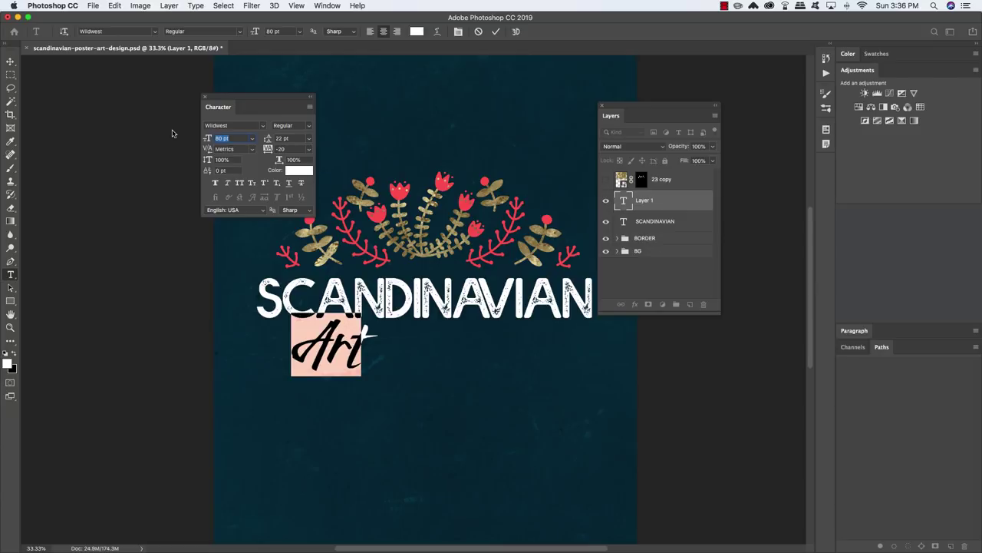
{"action": "type", "text": "100"}
{"action": "key", "text": "Return"}
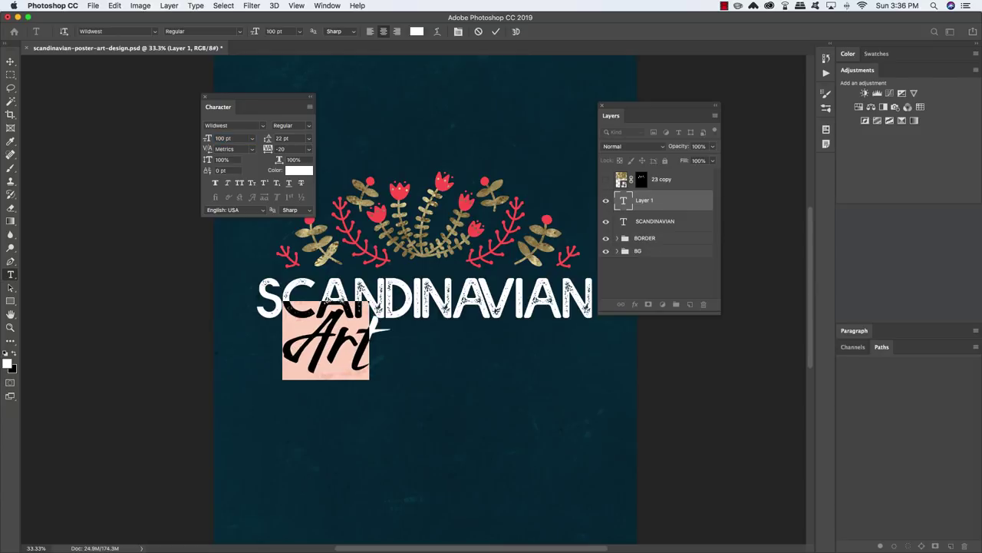
{"action": "scroll", "coordinate": [174, 134], "scroll_direction": "right", "scroll_amount": 1}
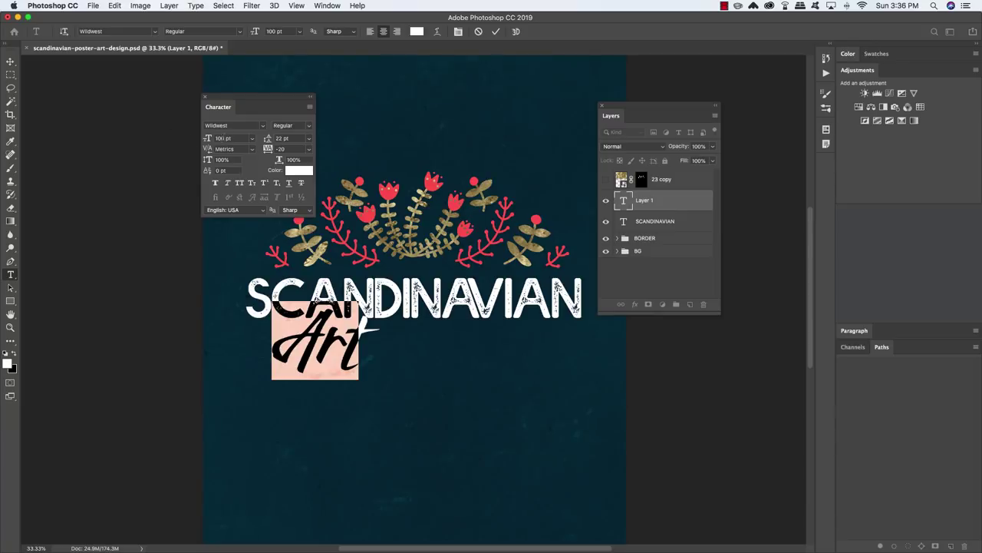
{"action": "scroll", "coordinate": [424, 361], "scroll_direction": "right", "scroll_amount": 1}
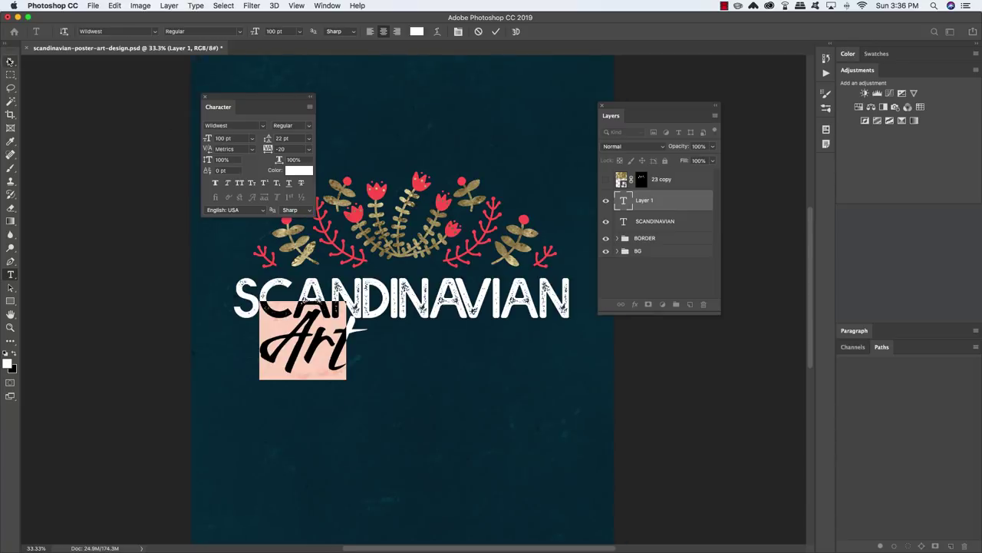
{"action": "left_click", "coordinate": [10, 62]}
{"action": "left_click_drag", "start_coordinate": [300, 357], "coordinate": [451, 370]}
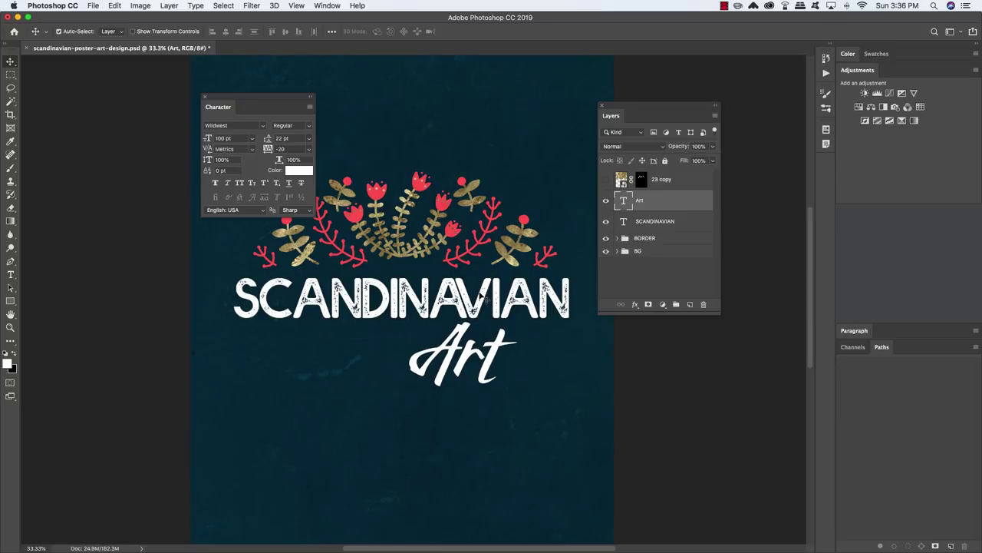
{"action": "scroll", "coordinate": [422, 253], "scroll_direction": "left", "scroll_amount": 1}
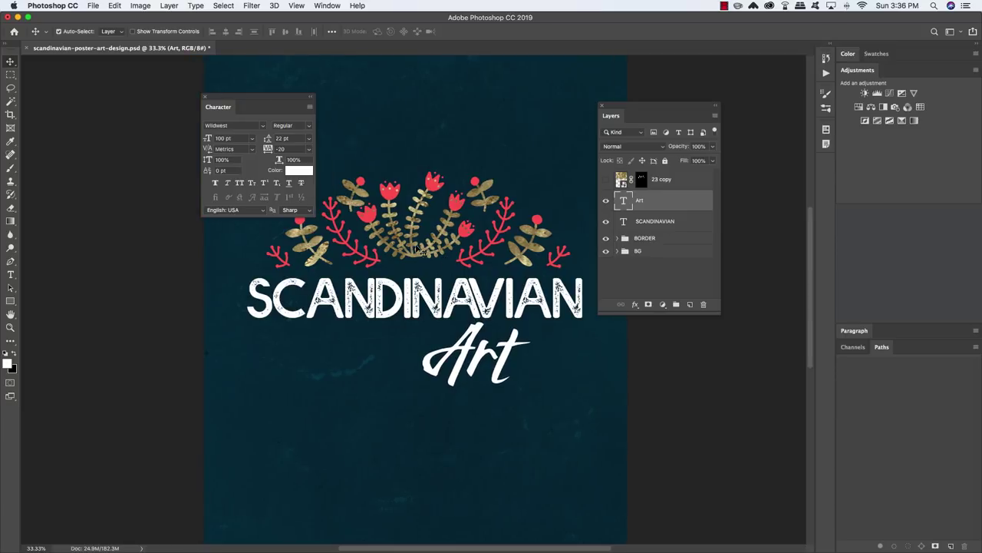
Start a new text layer above the Art layer in the poster's lower left area, set in Avenir Heavy at 12 pt.
{"action": "left_click", "coordinate": [691, 305]}
{"action": "key", "text": "t"}
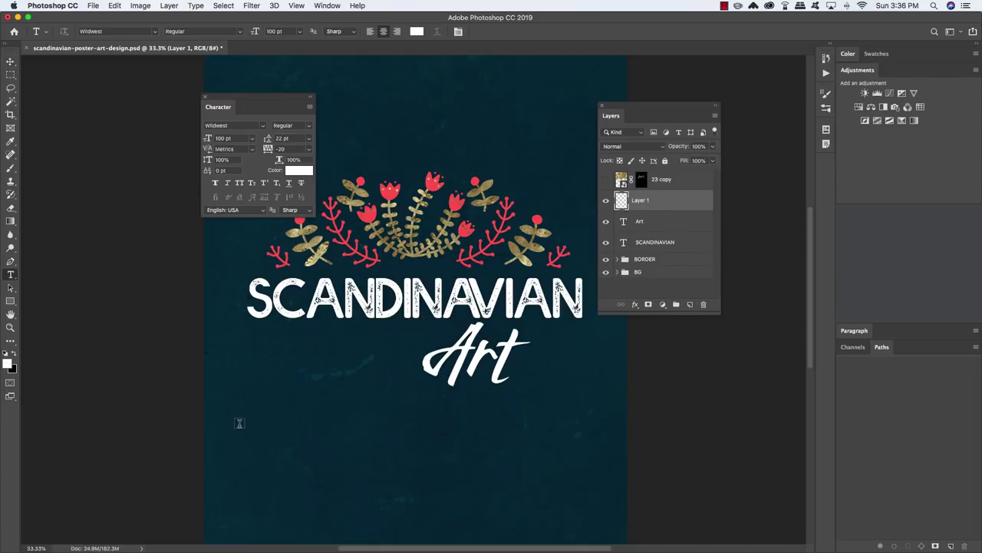
{"action": "left_click", "coordinate": [239, 423]}
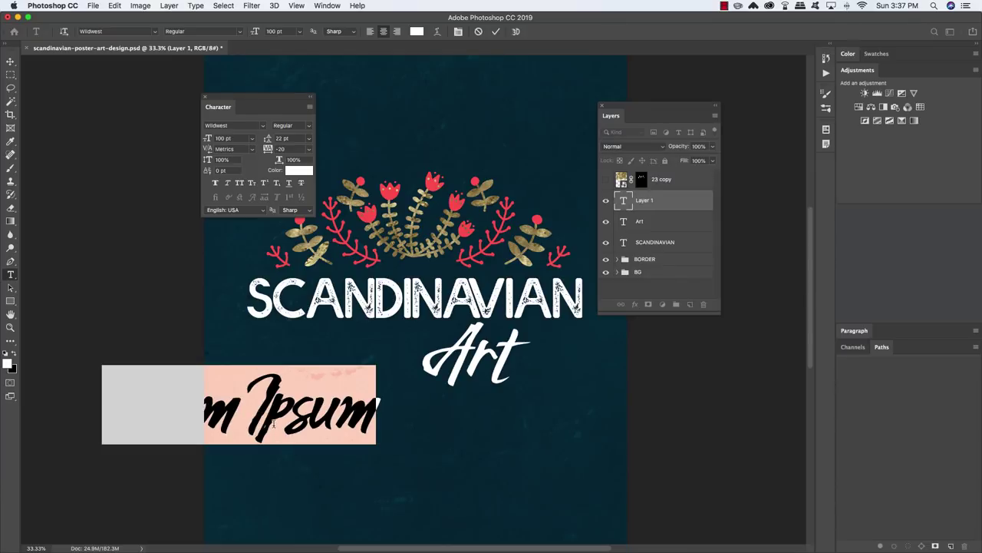
{"action": "left_click", "coordinate": [242, 125]}
{"action": "type", "text": "avenir"}
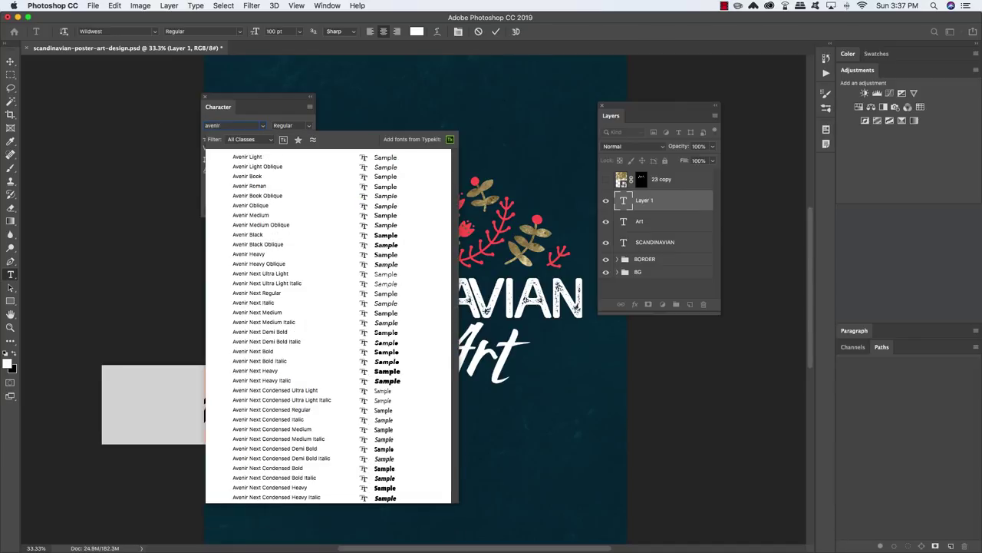
{"action": "left_click", "coordinate": [245, 256]}
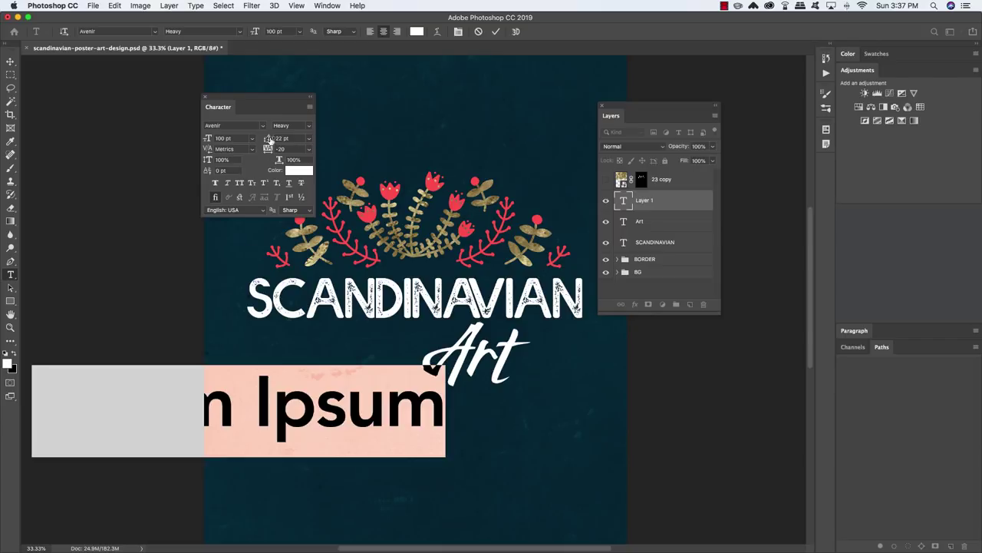
{"action": "left_click", "coordinate": [205, 138]}
{"action": "scroll", "coordinate": [194, 137], "scroll_direction": "left", "scroll_amount": 2}
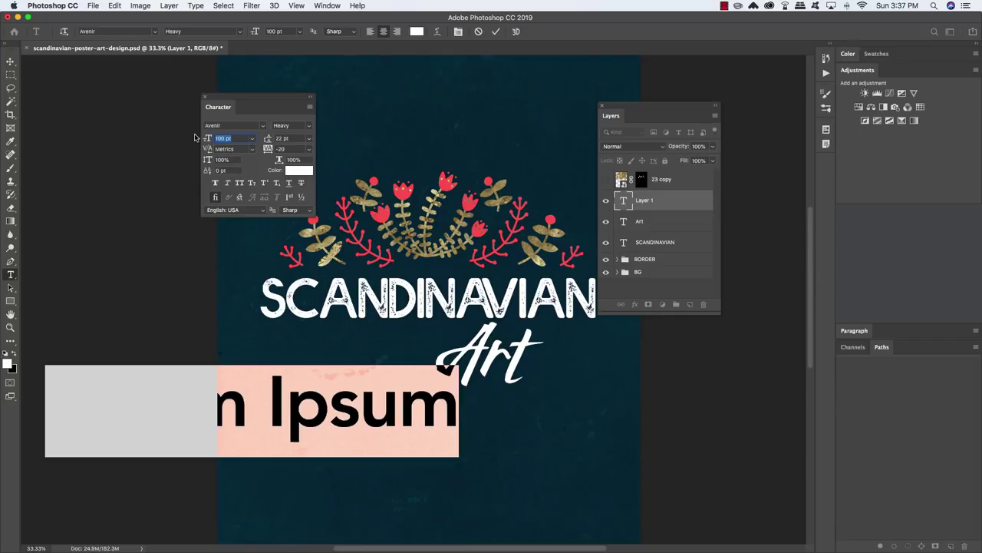
{"action": "type", "text": "12"}
{"action": "key", "text": "Return"}
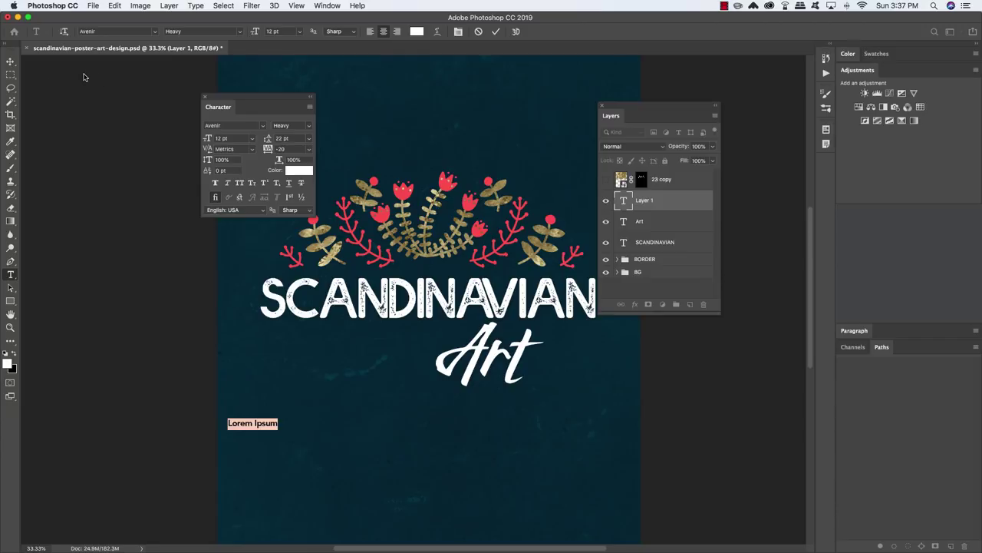
Enter the two-line tagline A RETROSPECTIVE LOOK AT ITS / INFLUENCES AND FUTURE DIRECTION and move it beside Art, under the title.
{"action": "type", "text": "A RET"}
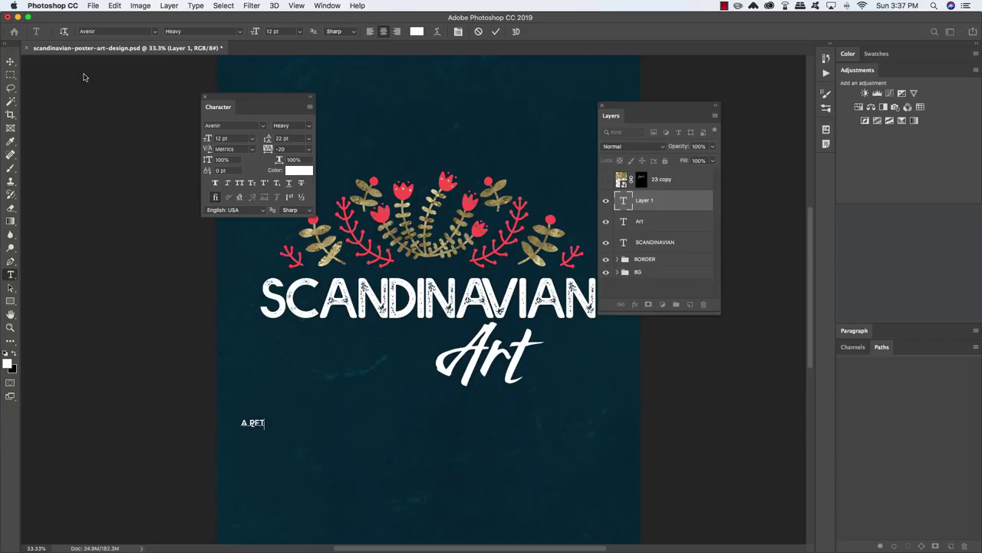
{"action": "type", "text": "ROSPECTIVE LOOK"}
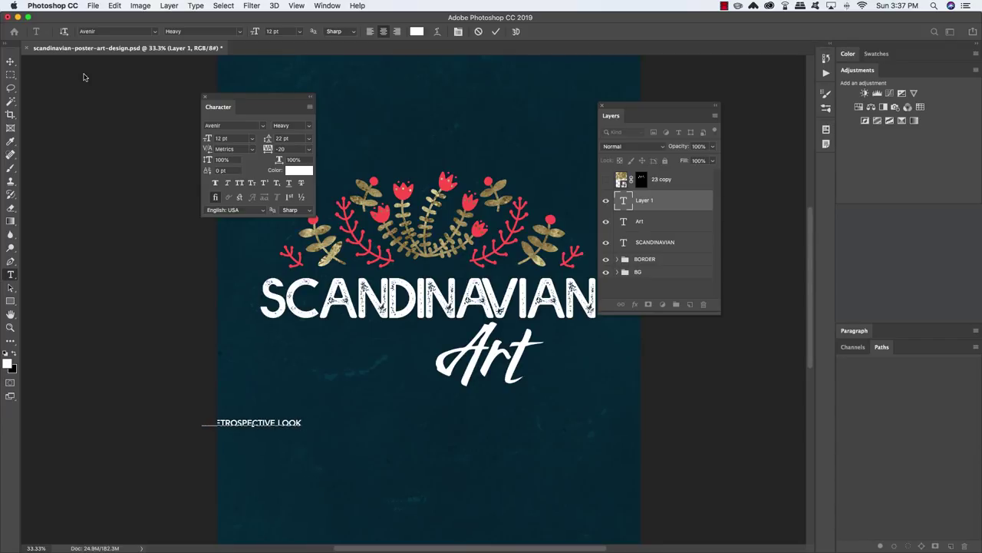
{"action": "type", "text": " AT ITS"}
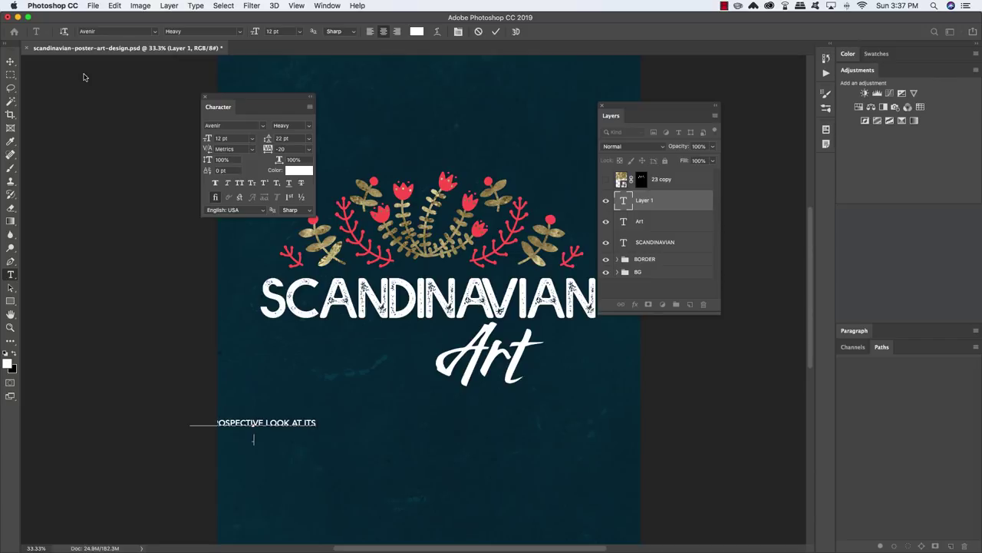
{"action": "type", "text": "INFLUENCES"}
{"action": "type", "text": " AND FUTURE D"}
{"action": "type", "text": "IRECTION"}
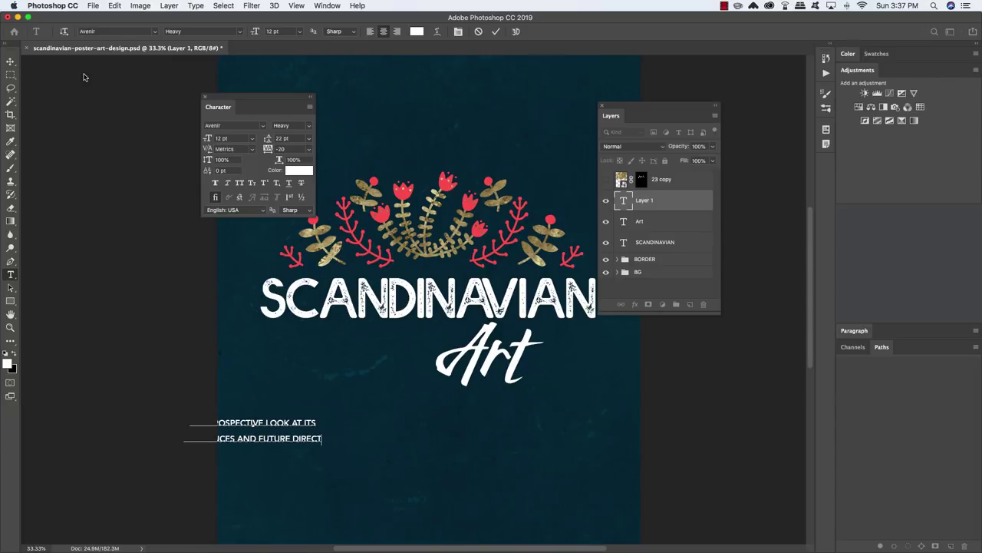
{"action": "left_click", "coordinate": [11, 61]}
{"action": "left_click_drag", "start_coordinate": [268, 424], "coordinate": [360, 346]}
Right-align both lines of the tagline and move it back to the left side of the Art text.
{"action": "double_click", "coordinate": [354, 346]}
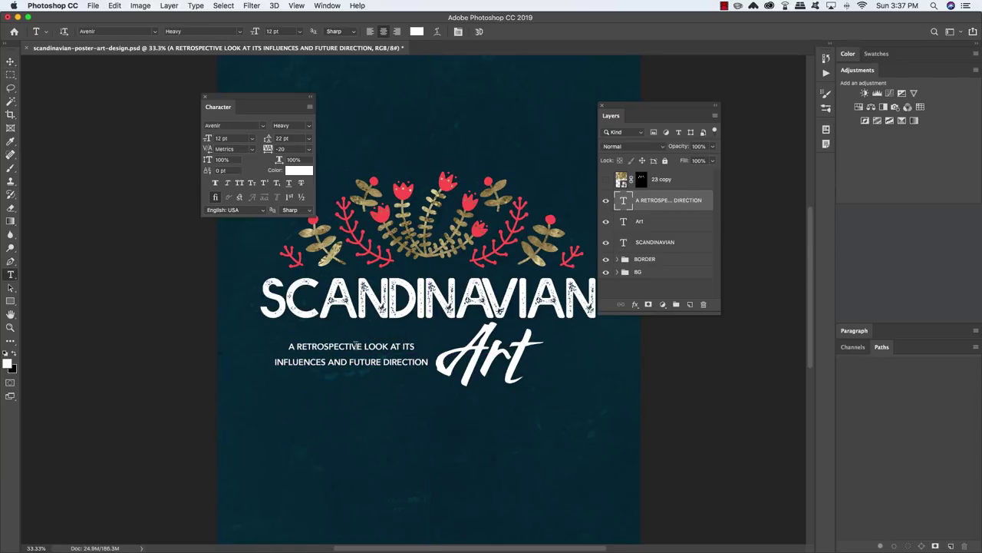
{"action": "left_click", "coordinate": [371, 347]}
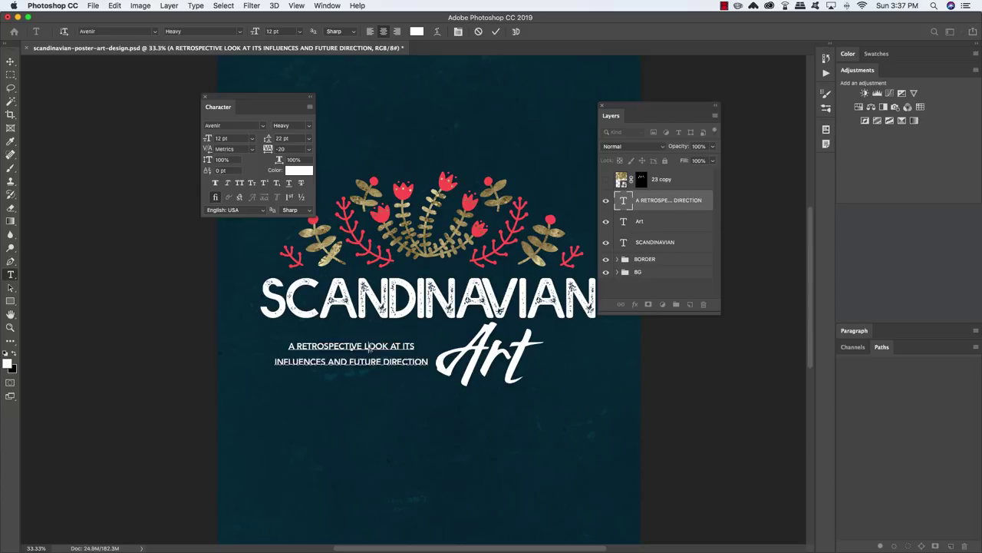
{"action": "triple_click", "coordinate": [371, 346]}
{"action": "key", "text": "BackSpace"}
{"action": "key", "text": "super+z"}
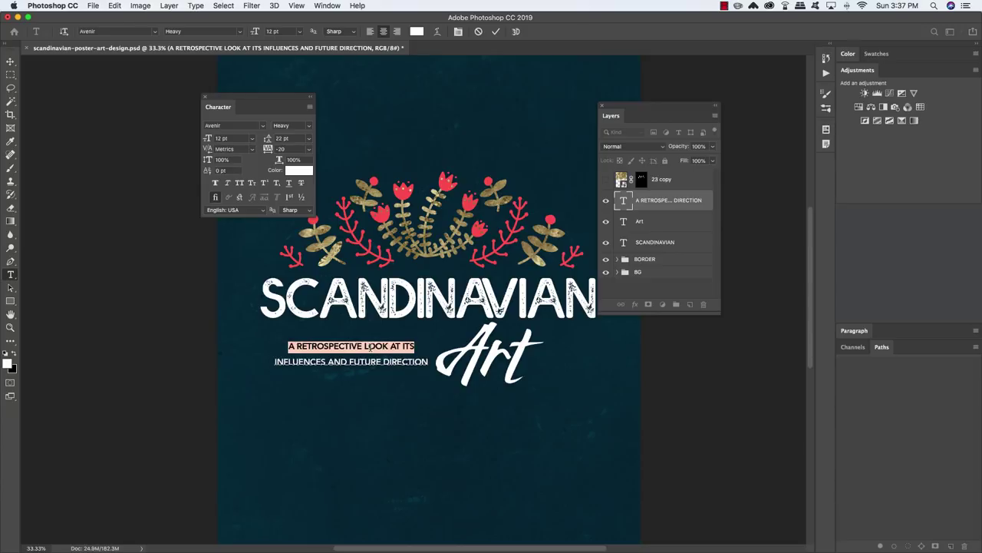
{"action": "key", "text": "super+a"}
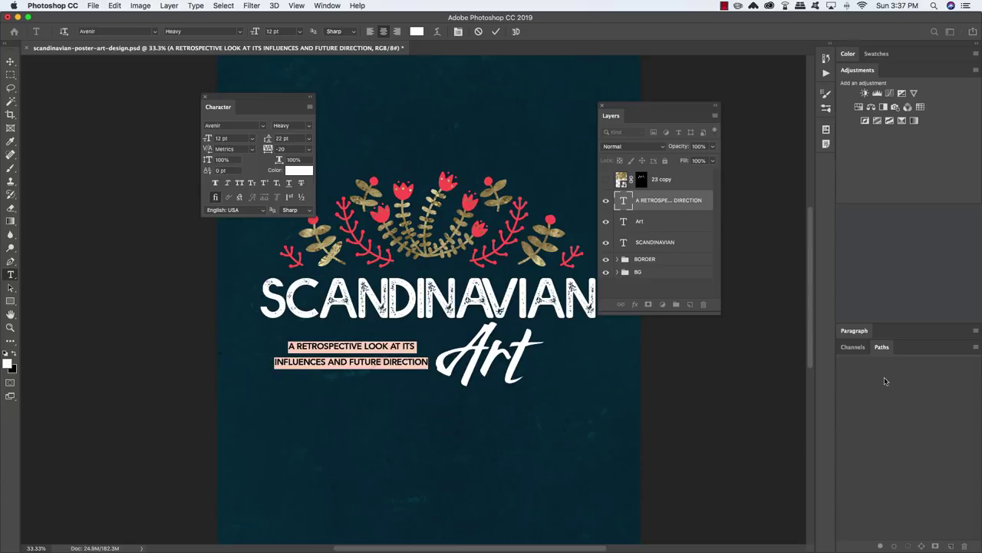
{"action": "left_click_drag", "start_coordinate": [854, 330], "coordinate": [375, 142]}
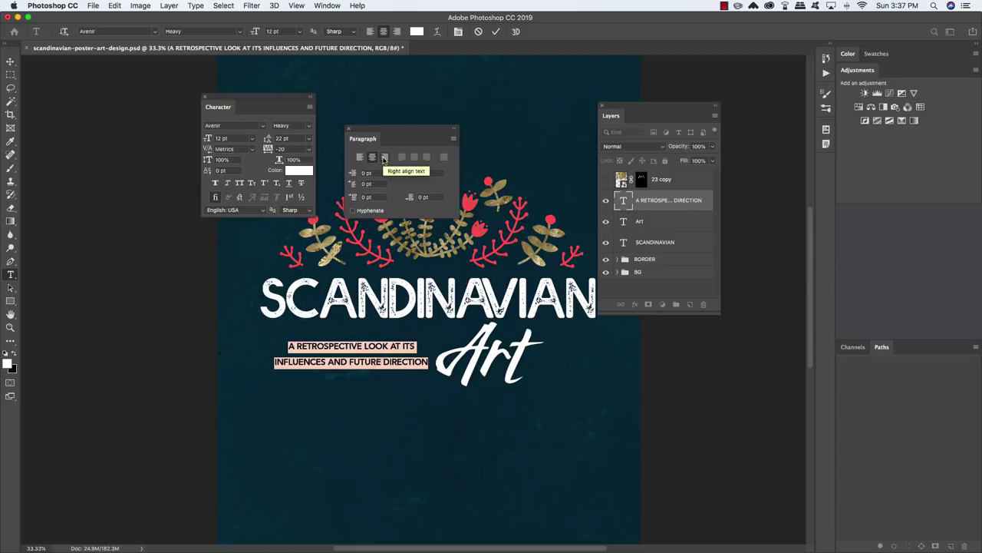
{"action": "left_click", "coordinate": [383, 158]}
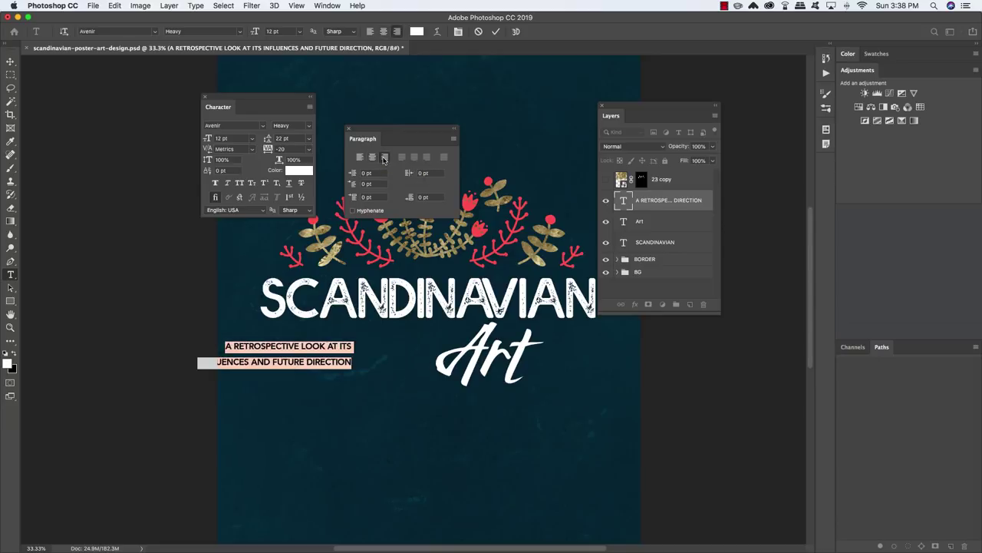
{"action": "left_click", "coordinate": [11, 61]}
{"action": "left_click_drag", "start_coordinate": [321, 347], "coordinate": [397, 341]}
Add spaces after DIRECTION to shift the tagline's second line left, and nudge the whole tagline right towards Art.
{"action": "double_click", "coordinate": [427, 356]}
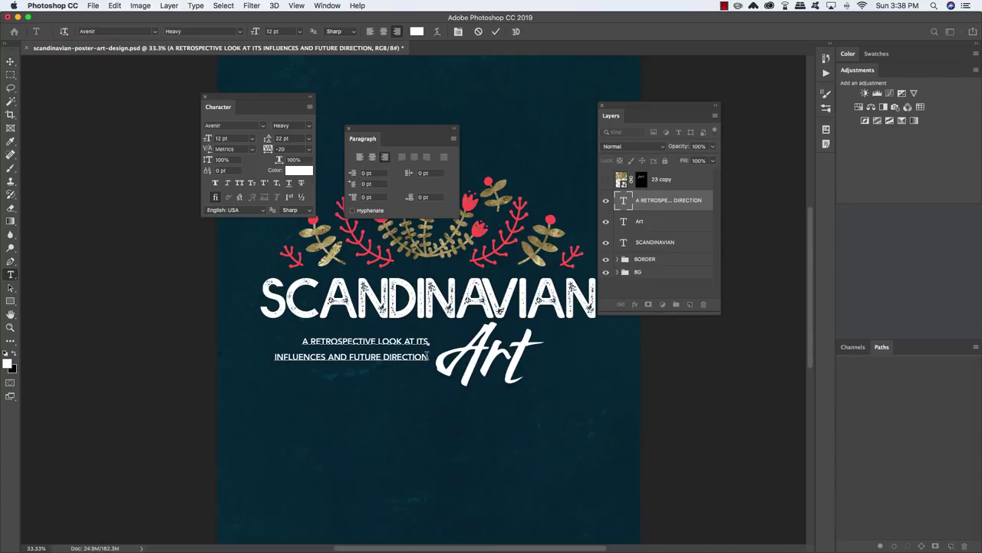
{"action": "double_click", "coordinate": [428, 356]}
{"action": "left_click", "coordinate": [428, 356]}
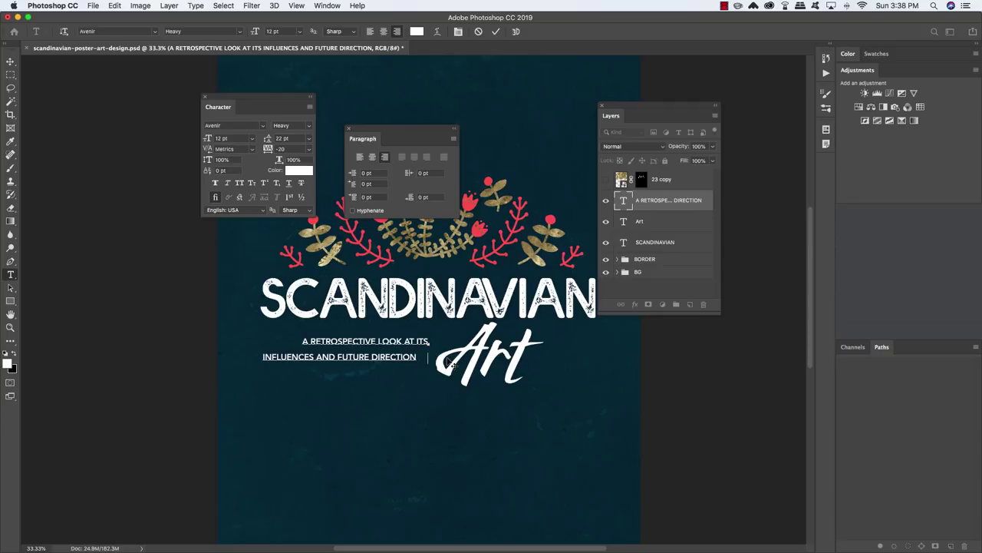
{"action": "left_click", "coordinate": [10, 61]}
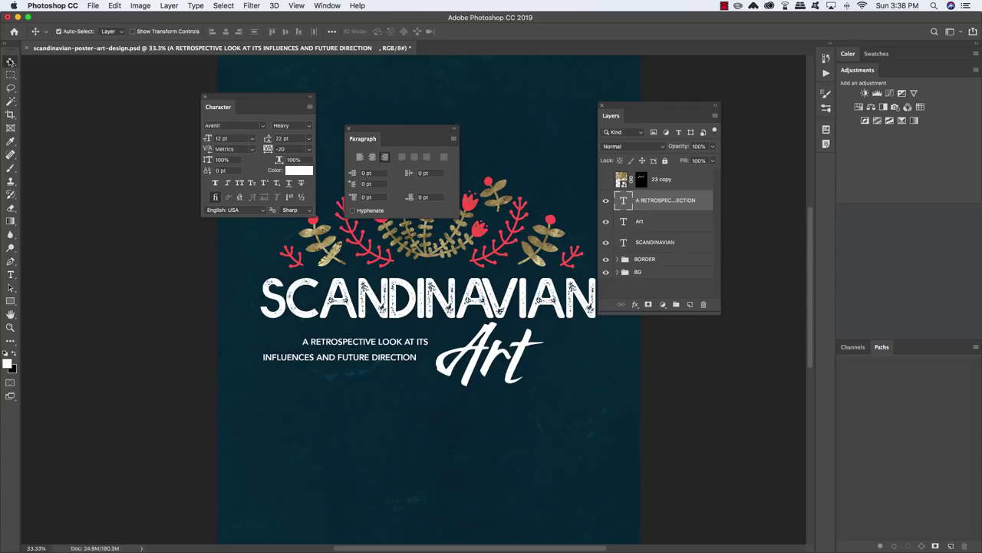
{"action": "key", "text": "shift+Right"}
{"action": "key", "text": "shift+Right"}
{"action": "key", "text": "shift+Right"}
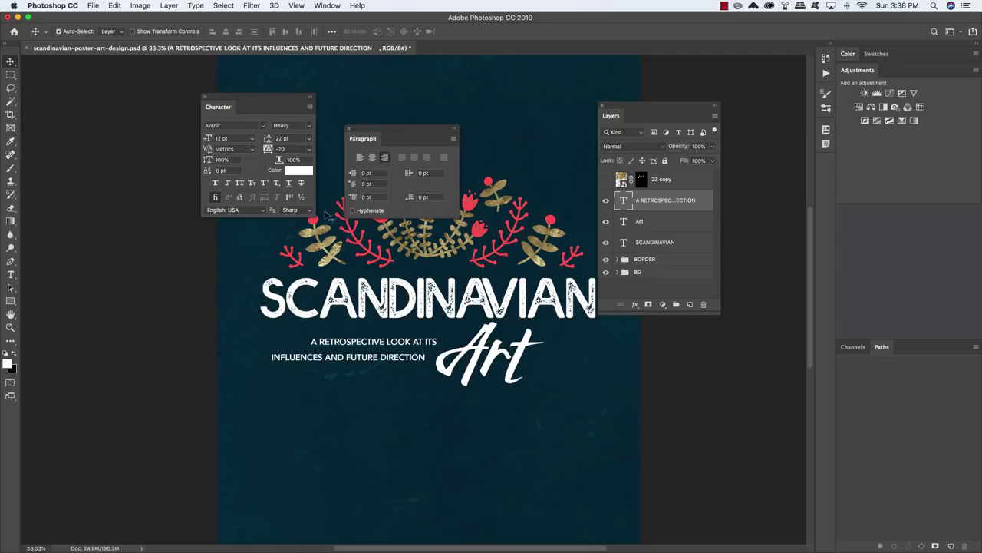
Recolour the tagline text to red FF5858 and close the Paragraph and Character panels.
{"action": "left_click", "coordinate": [299, 171]}
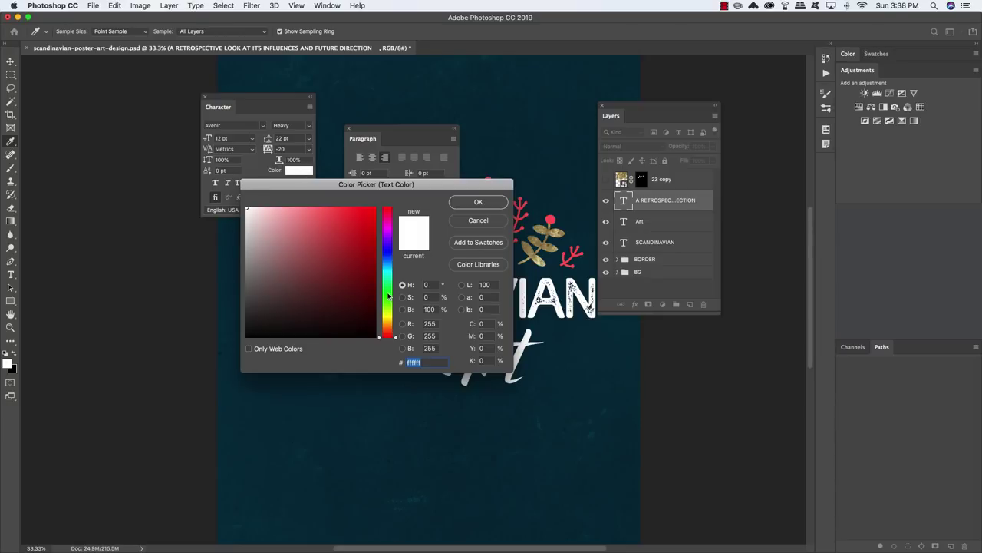
{"action": "type", "text": "FF"}
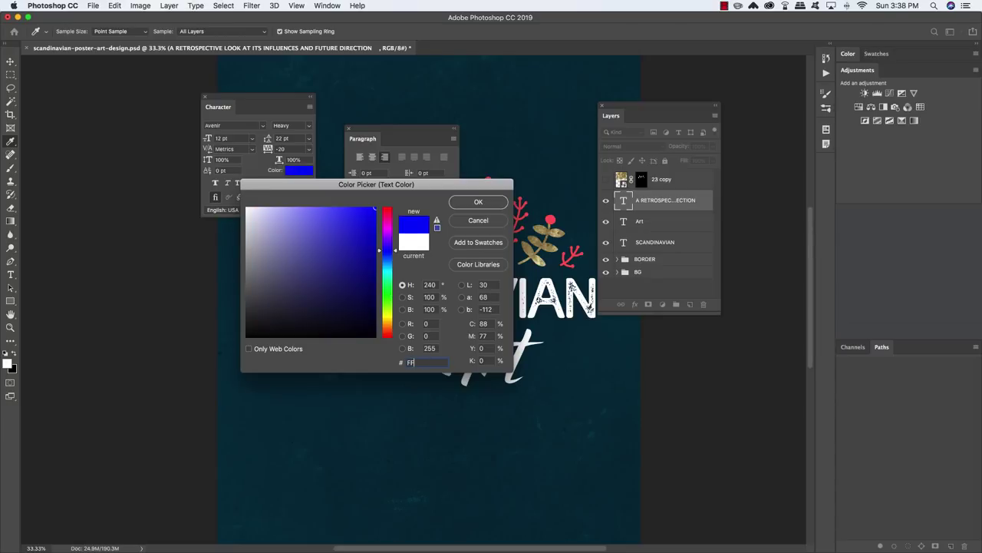
{"action": "type", "text": "5858"}
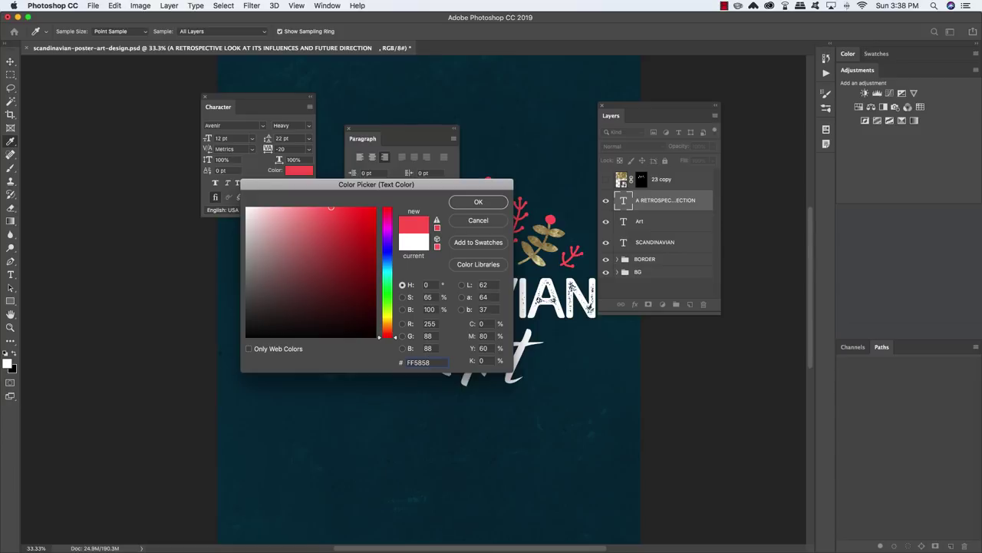
{"action": "key", "text": "Return"}
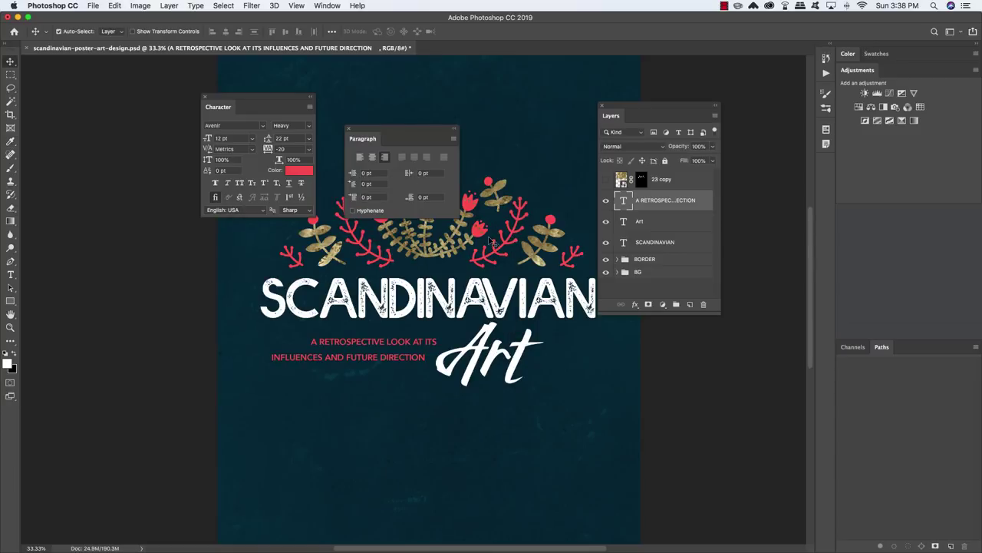
{"action": "left_click", "coordinate": [349, 130]}
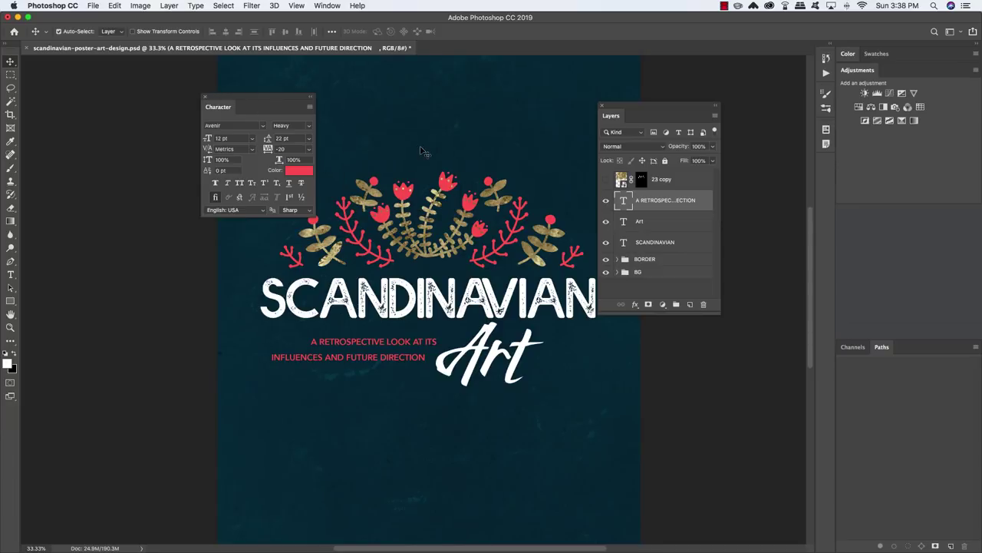
{"action": "left_click", "coordinate": [206, 99]}
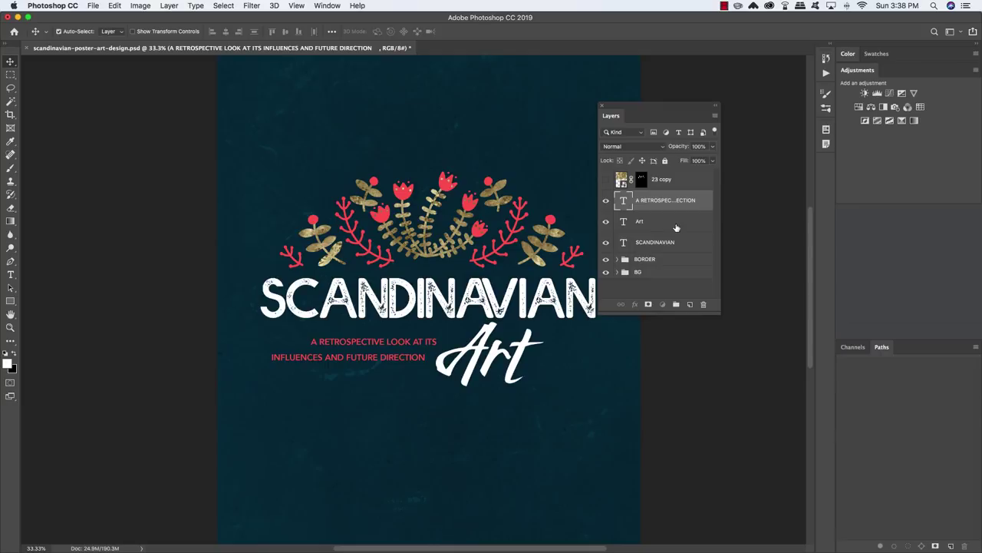
Reorder the SCANDINAVIAN text layer above Art, group the two layers and name the group TT.
{"action": "left_click", "coordinate": [676, 228]}
{"action": "left_click_drag", "start_coordinate": [677, 228], "coordinate": [675, 246]}
{"action": "left_click", "coordinate": [690, 222], "text": "shift"}
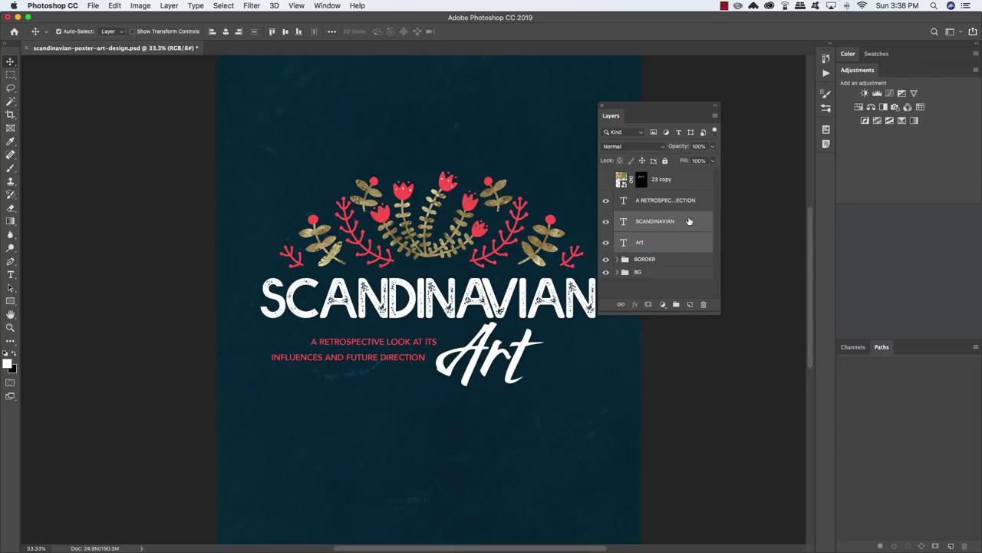
{"action": "key", "text": "super+g"}
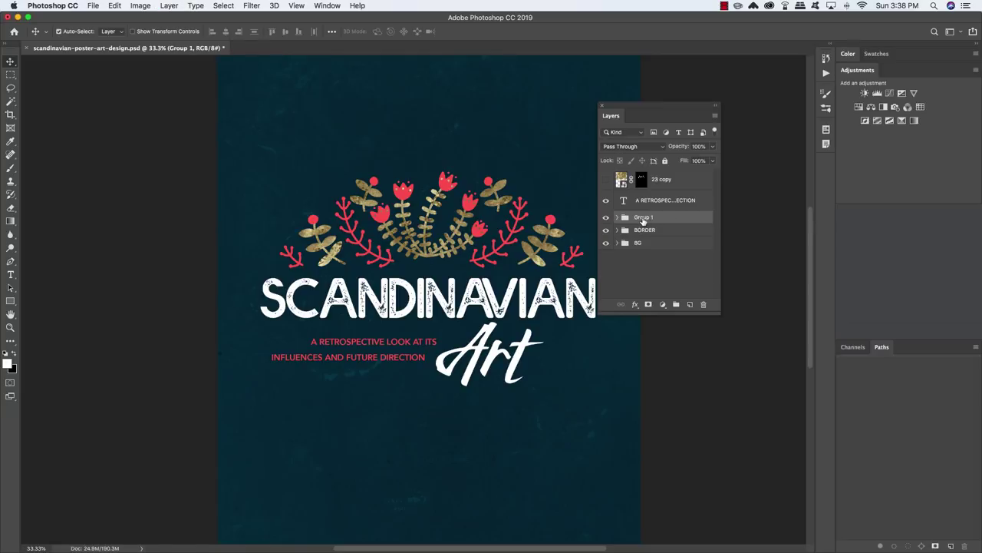
{"action": "double_click", "coordinate": [643, 218]}
{"action": "type", "text": "Ti"}
{"action": "key", "text": "Return"}
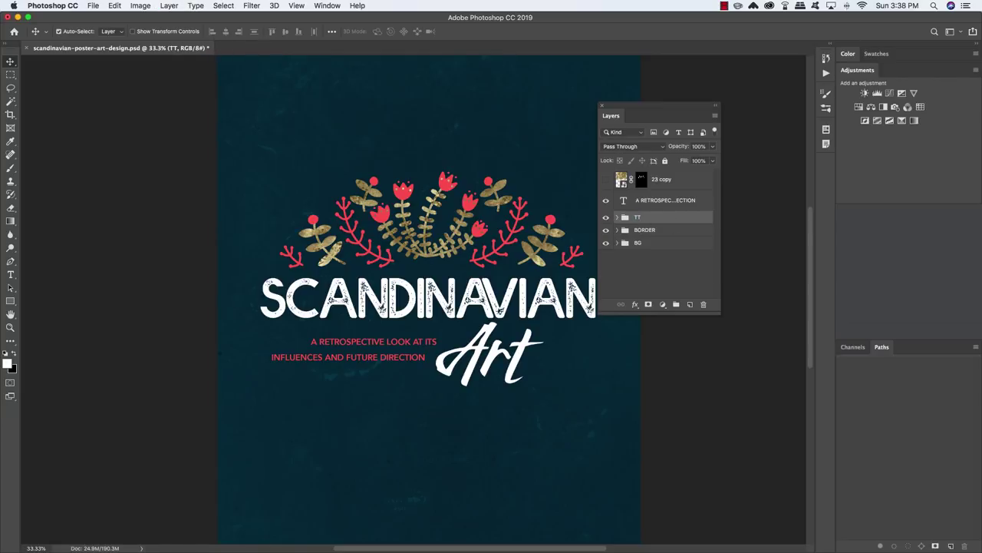
Show the hidden gold texture layer 23 copy and place it below the tagline layer, directly above the TT group.
{"action": "left_click", "coordinate": [681, 185]}
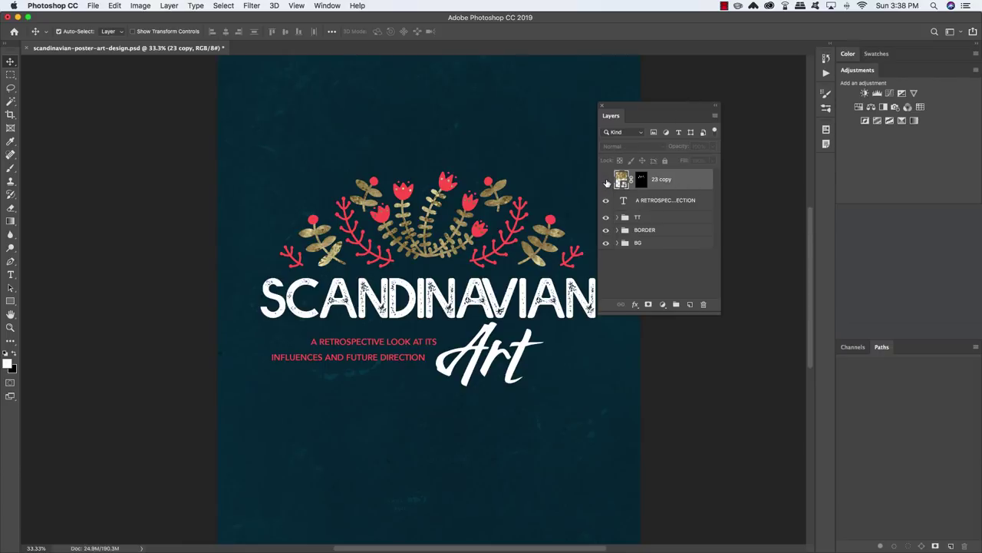
{"action": "left_click", "coordinate": [606, 180]}
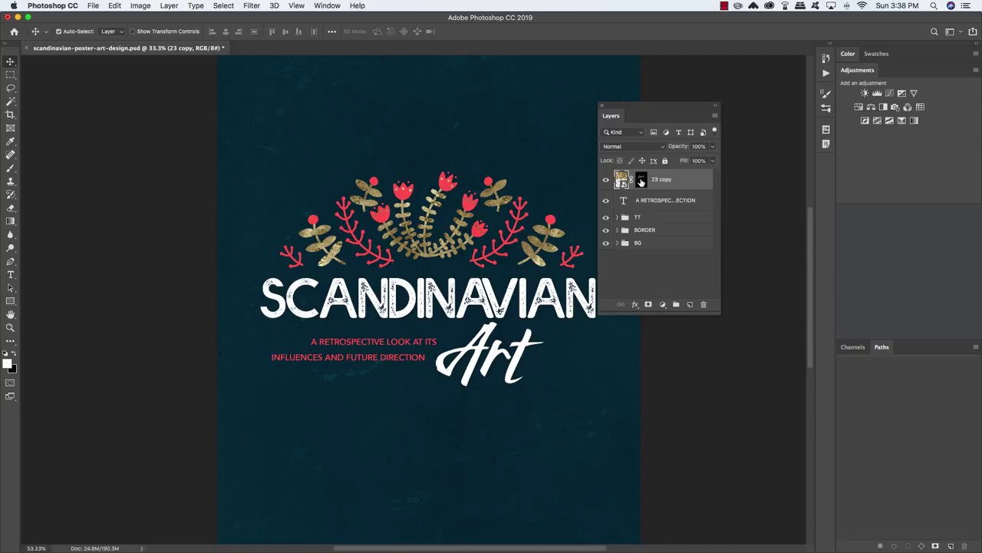
{"action": "left_click_drag", "start_coordinate": [670, 181], "coordinate": [658, 203]}
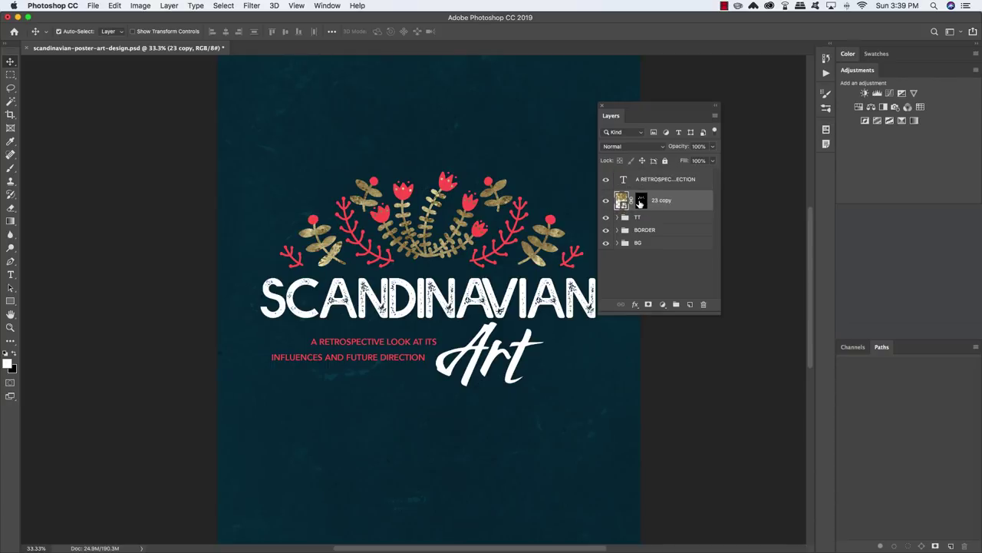
Delete the mask of layer 23 copy and clip the gold texture to the TT group.
{"action": "left_click", "coordinate": [641, 201]}
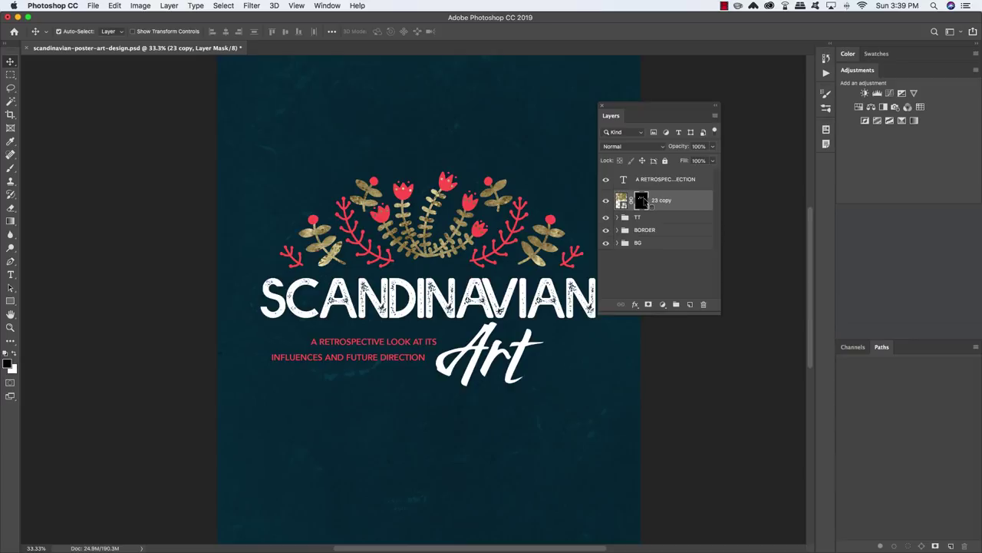
{"action": "right_click", "coordinate": [643, 202]}
{"action": "left_click", "coordinate": [664, 217]}
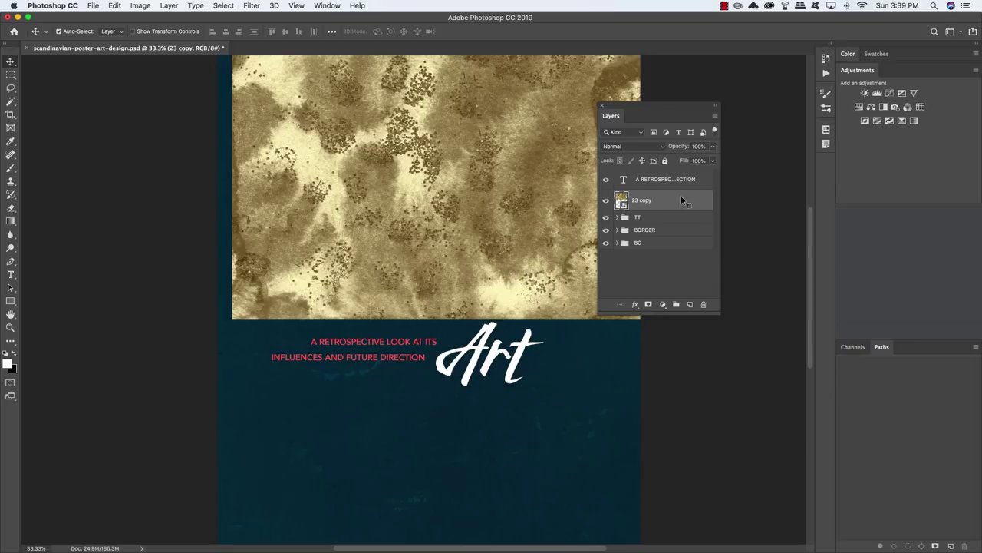
{"action": "right_click", "coordinate": [682, 199]}
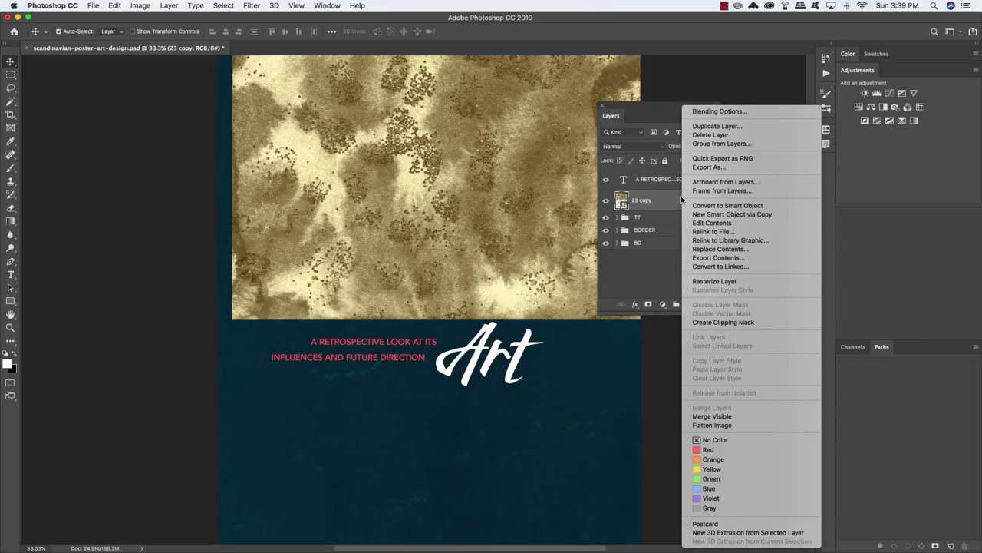
{"action": "left_click", "coordinate": [701, 323]}
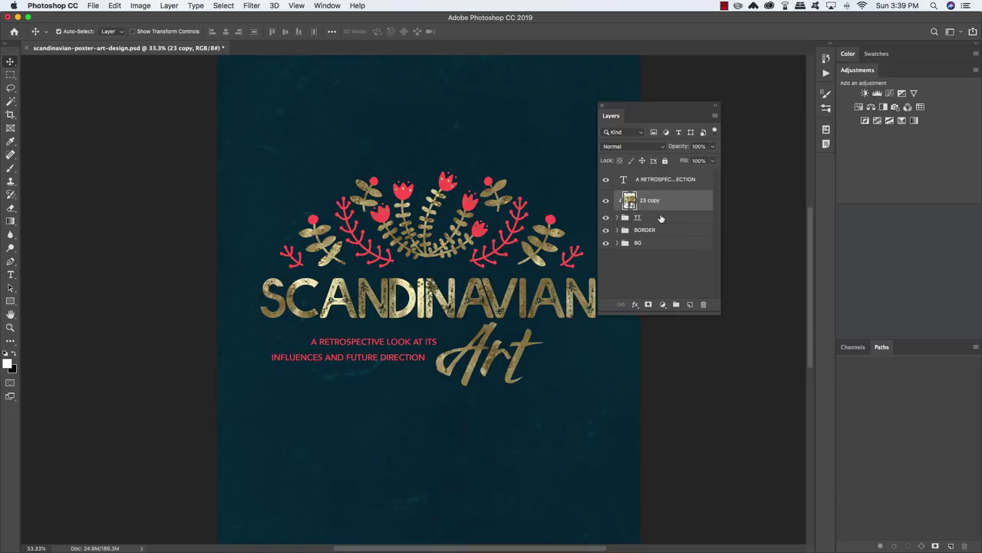
Group the tagline, the clipped gold texture and the TT group together and name the group TITLE.
{"action": "scroll", "coordinate": [455, 217], "scroll_direction": "right", "scroll_amount": 3}
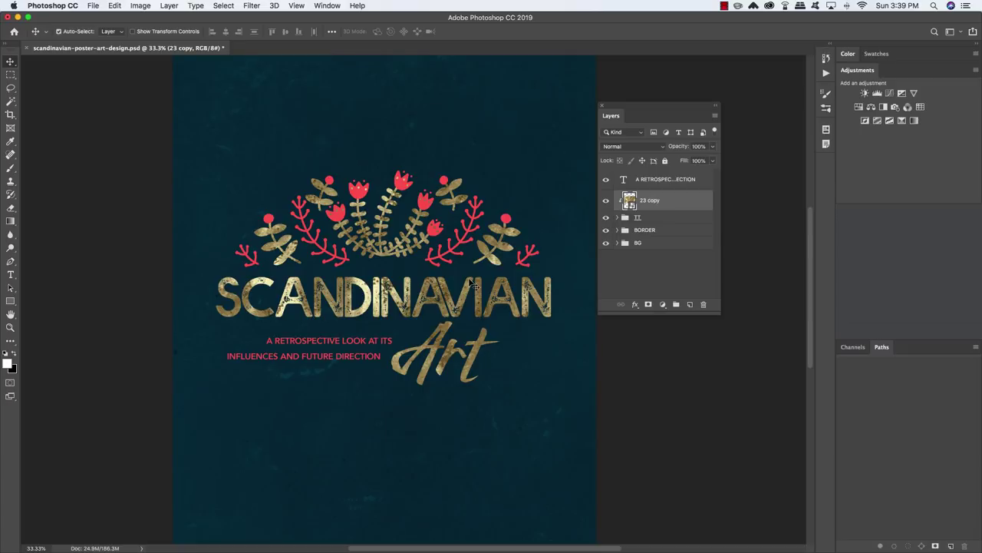
{"action": "left_click", "coordinate": [682, 180]}
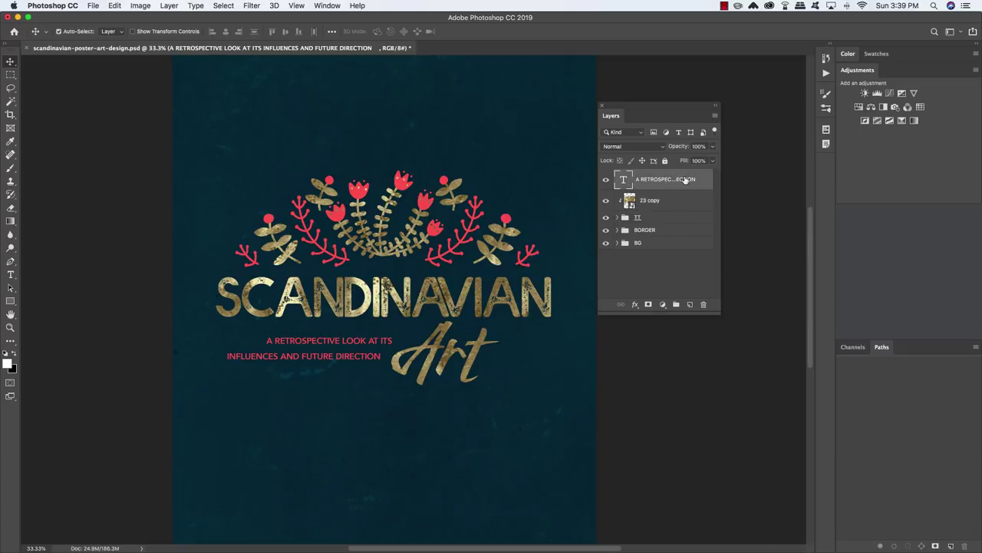
{"action": "left_click", "coordinate": [680, 221], "text": "shift"}
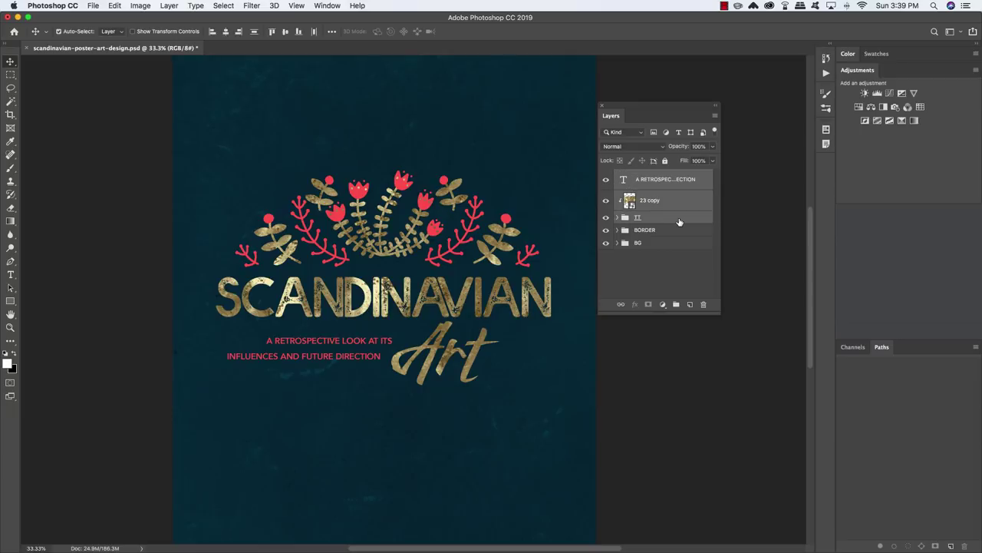
{"action": "key", "text": "super+g"}
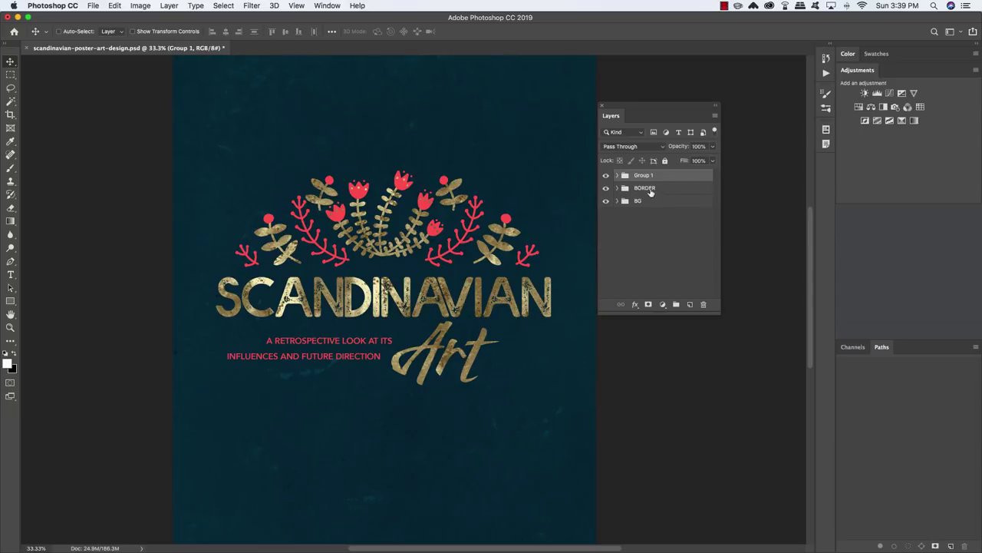
{"action": "double_click", "coordinate": [644, 176]}
{"action": "type", "text": "TITLE"}
{"action": "key", "text": "Return"}
Check the TITLE group's contents by hiding and reshowing it, and save the document.
{"action": "left_click", "coordinate": [606, 176]}
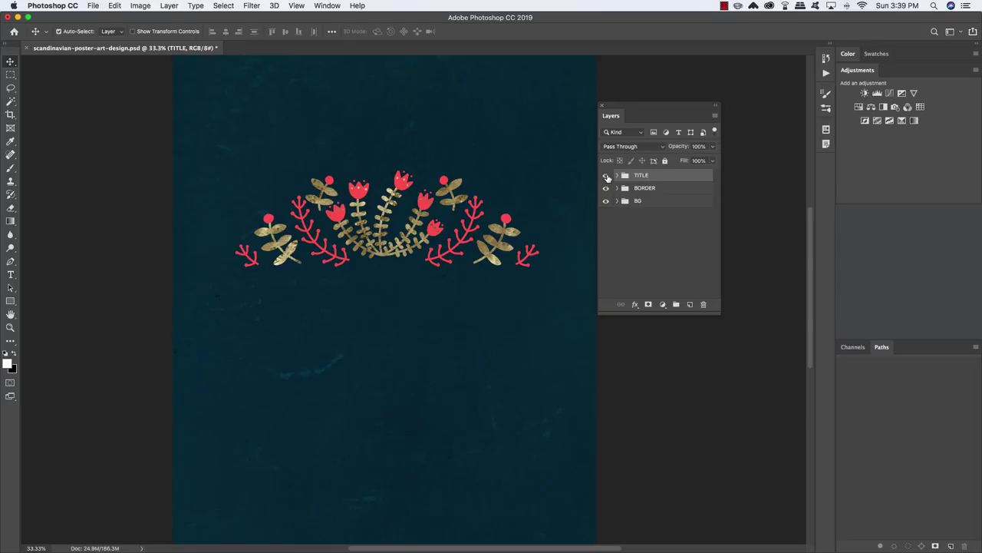
{"action": "left_click", "coordinate": [606, 176]}
{"action": "key", "text": "super+s"}
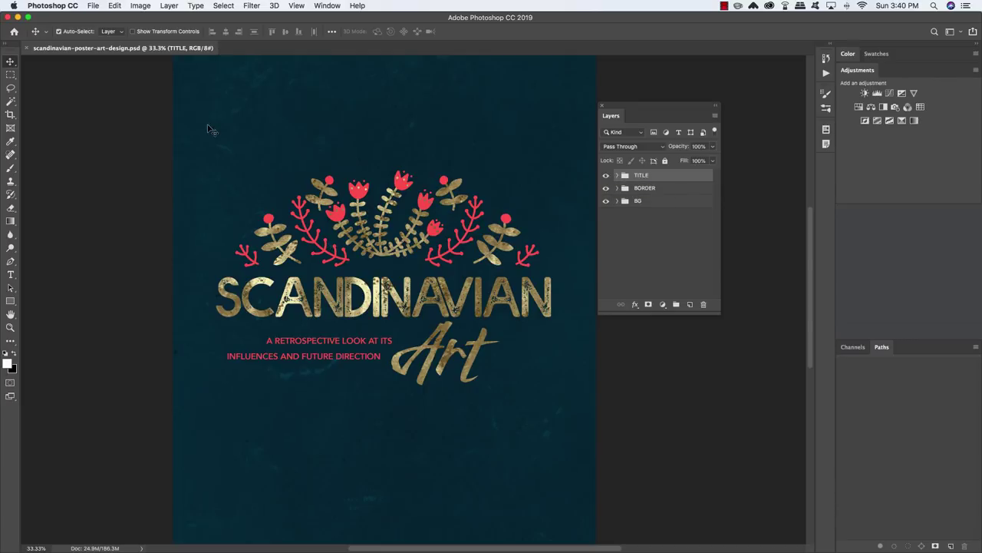
Place ORNAMENT-08.png from the freebies' Julia Dreams folder as an embedded object, scaled to about 36% and positioned beneath the tagline's left end.
{"action": "left_click", "coordinate": [95, 5]}
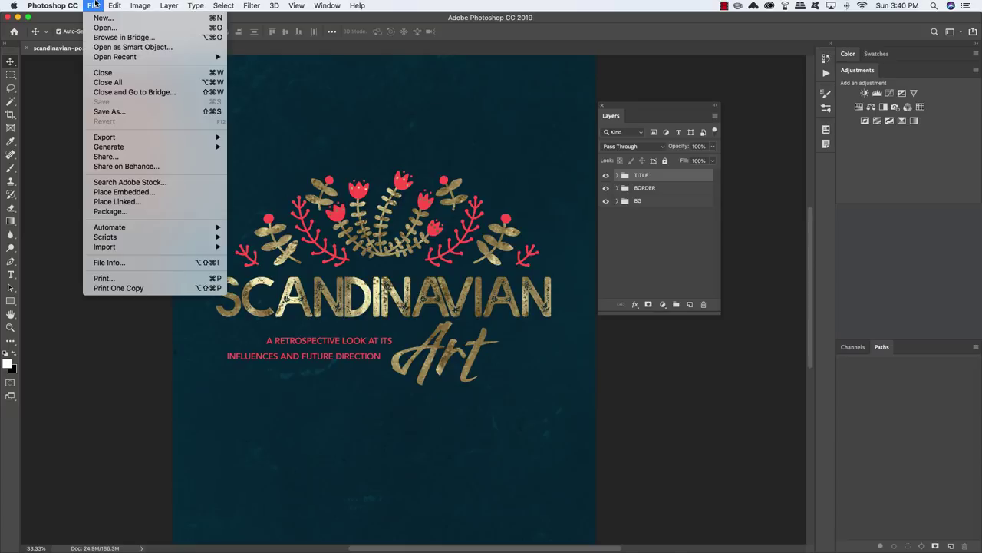
{"action": "left_click", "coordinate": [148, 195]}
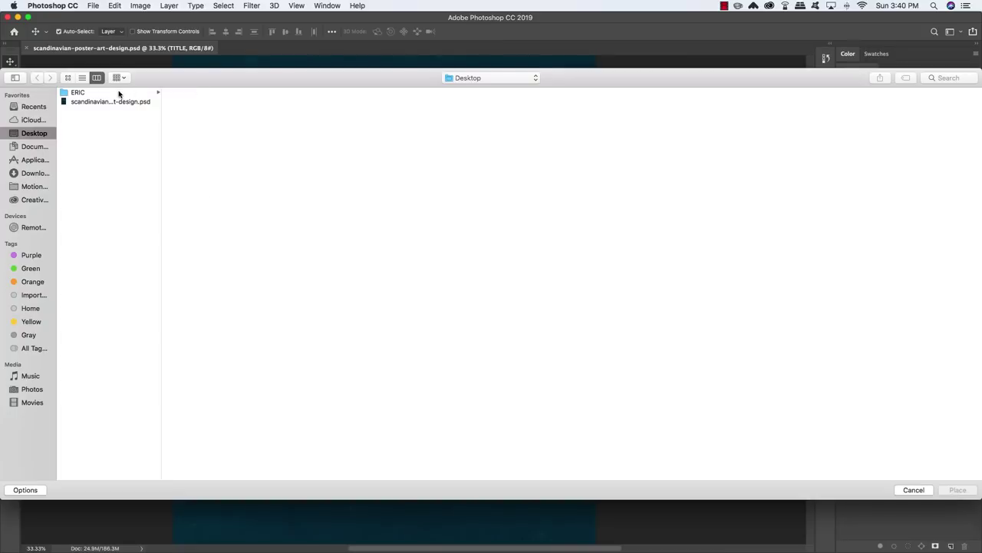
{"action": "left_click", "coordinate": [119, 93]}
{"action": "left_click", "coordinate": [253, 102]}
{"action": "left_click", "coordinate": [353, 92]}
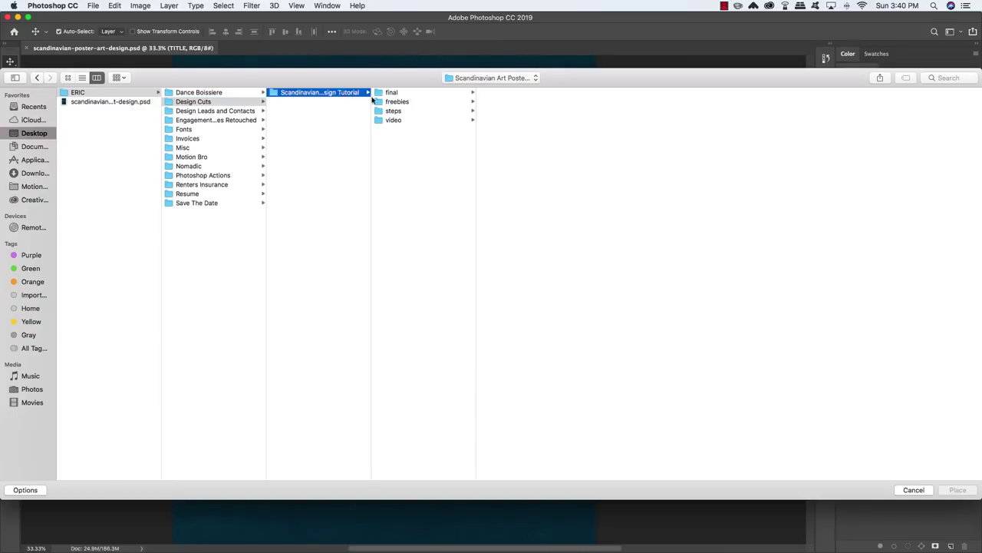
{"action": "left_click", "coordinate": [399, 102]}
{"action": "left_click", "coordinate": [511, 93]}
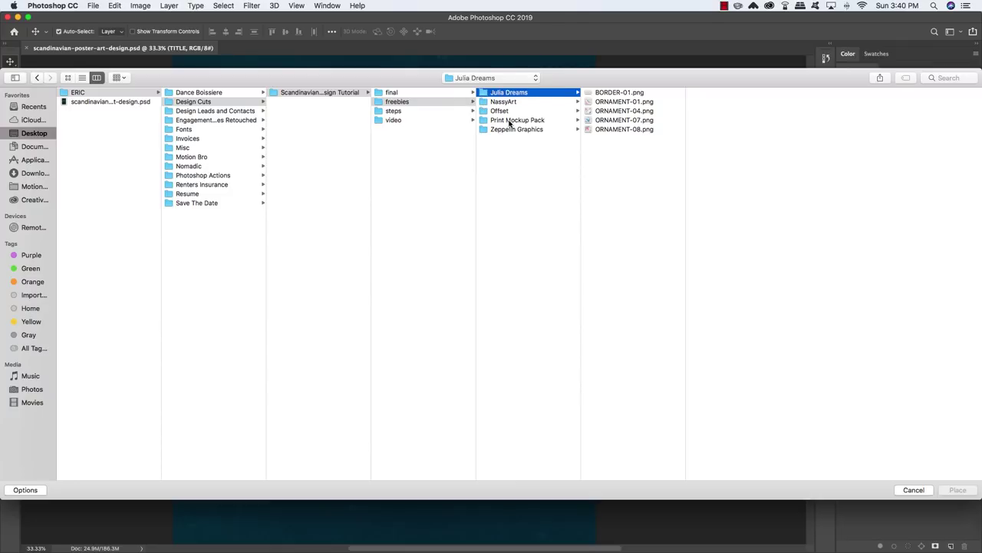
{"action": "left_click", "coordinate": [636, 135]}
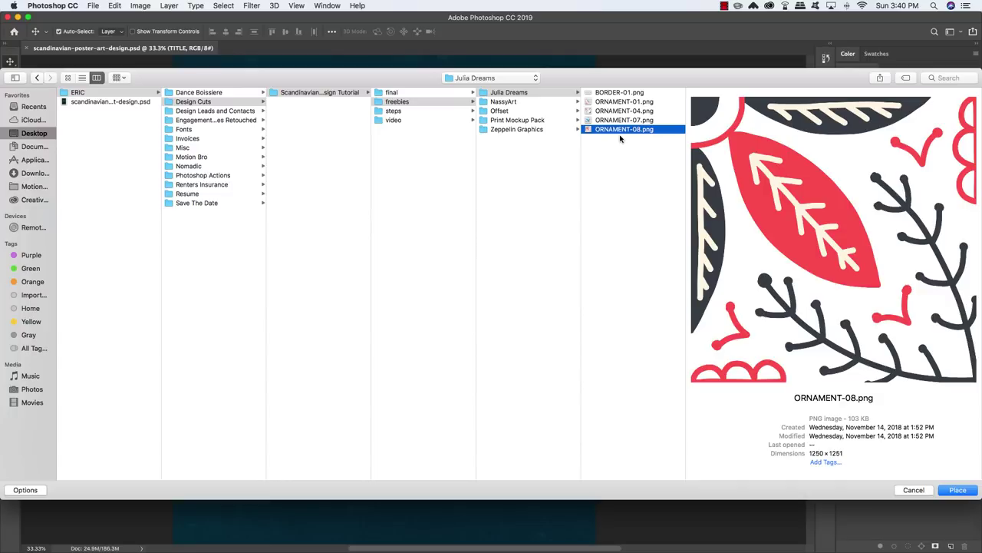
{"action": "key", "text": "Return"}
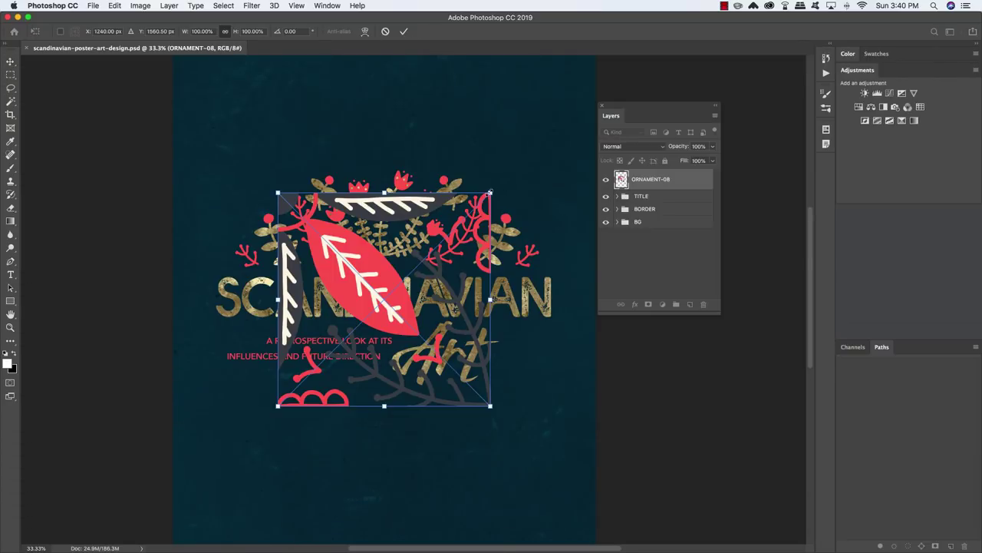
{"action": "left_click_drag", "start_coordinate": [489, 192], "coordinate": [304, 395]}
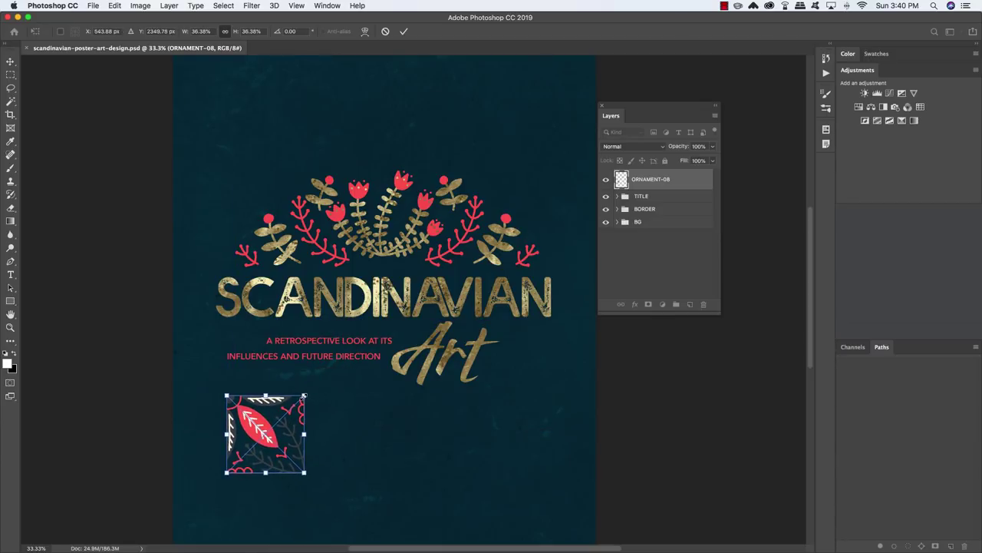
{"action": "key", "text": "Return"}
Duplicate the gold texture layer 23 from the BORDER group and move the copy above the ORNAMENT-08 layer.
{"action": "scroll", "coordinate": [369, 337], "scroll_direction": "up", "scroll_amount": 2}
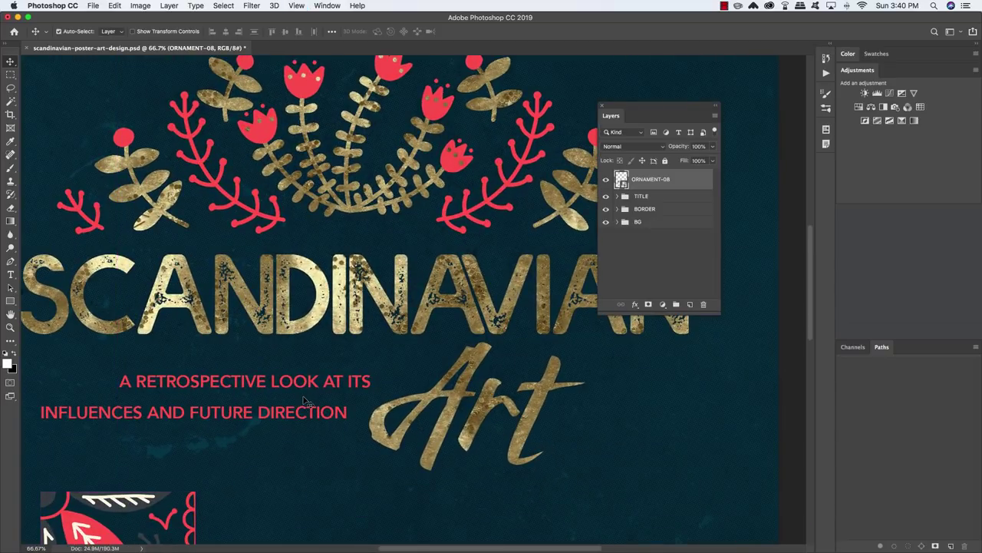
{"action": "scroll", "coordinate": [346, 264], "scroll_direction": "down", "scroll_amount": 5}
{"action": "scroll", "coordinate": [346, 265], "scroll_direction": "left", "scroll_amount": 4}
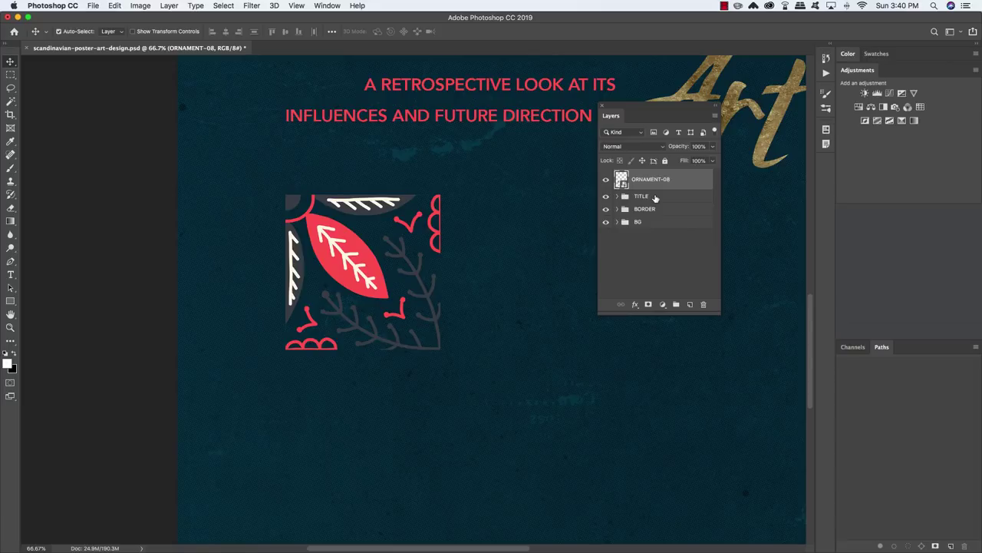
{"action": "left_click", "coordinate": [655, 198]}
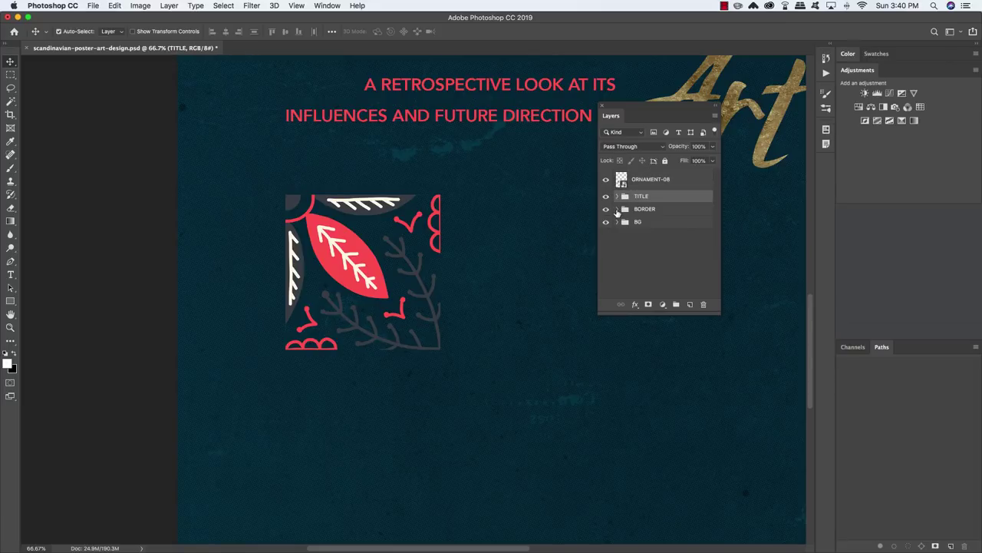
{"action": "left_click", "coordinate": [616, 210]}
{"action": "left_click", "coordinate": [680, 227]}
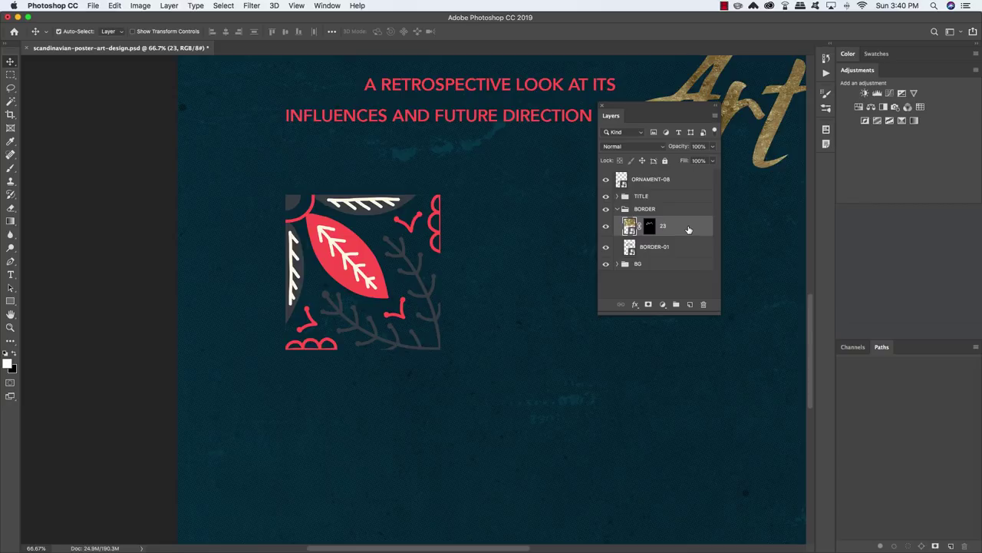
{"action": "key", "text": "super+j"}
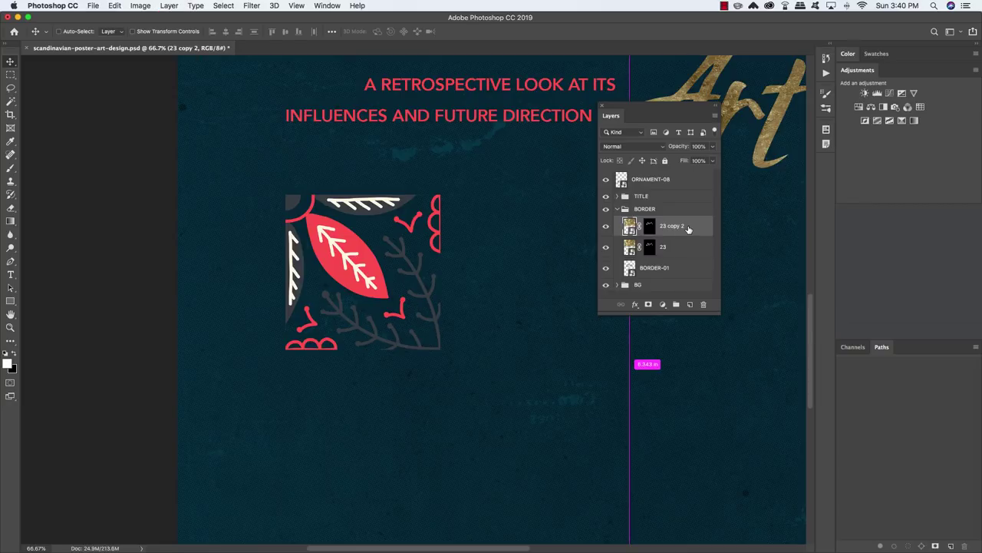
{"action": "key", "text": "super+bracketright"}
{"action": "key", "text": "super+bracketright"}
{"action": "key", "text": "super+bracketright"}
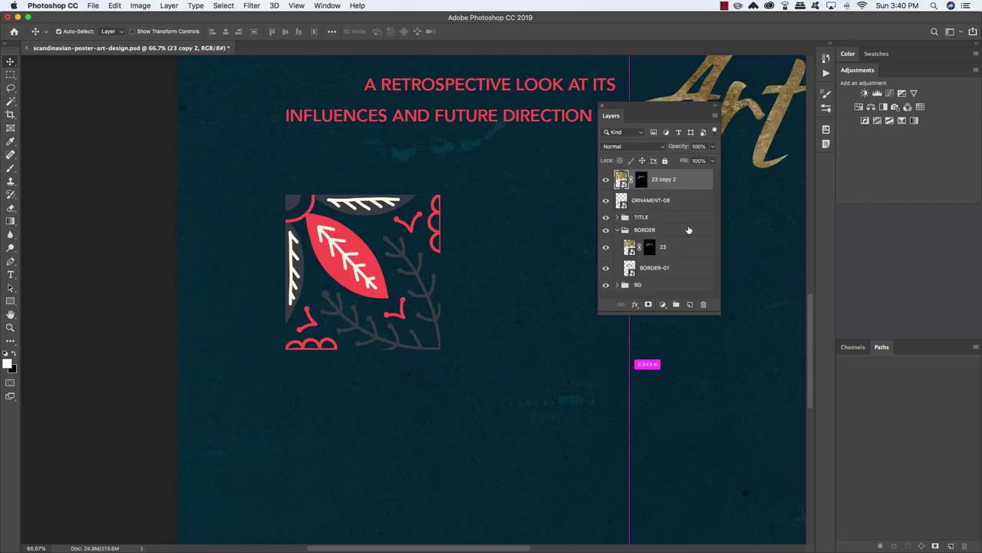
Collapse the BORDER group and delete the layer mask from the duplicated gold texture layer, 23 copy 2.
{"action": "left_click", "coordinate": [617, 230]}
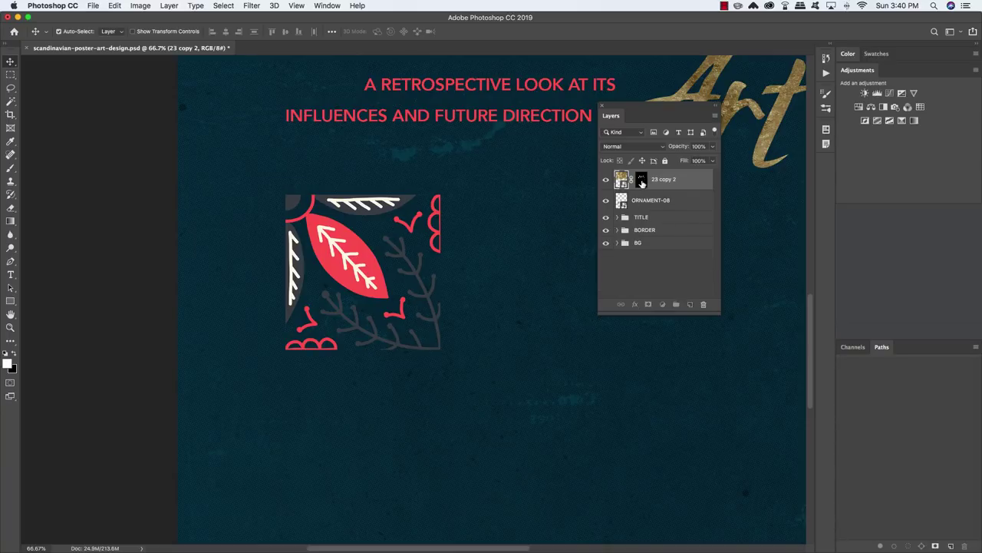
{"action": "left_click", "coordinate": [642, 181]}
{"action": "right_click", "coordinate": [642, 181]}
{"action": "left_click", "coordinate": [652, 198]}
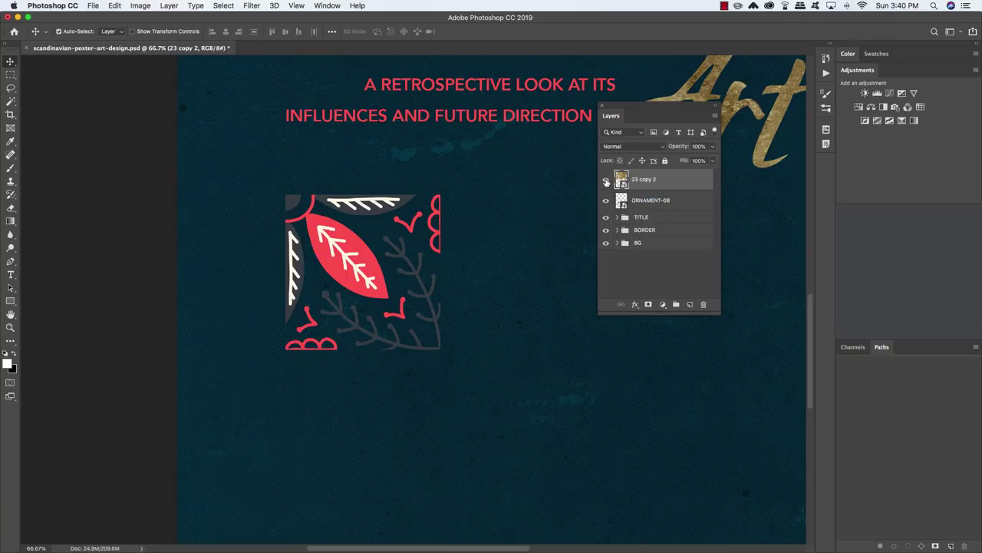
Move the unmasked gold texture down the poster until it covers the ornament, and hide the texture layer.
{"action": "left_click", "coordinate": [605, 181]}
{"action": "left_click", "coordinate": [684, 205]}
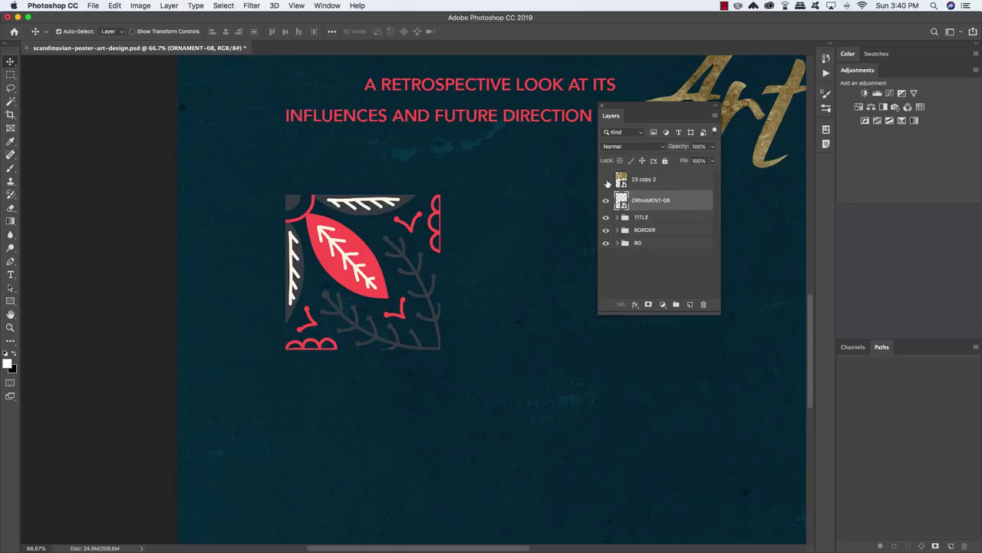
{"action": "left_click", "coordinate": [651, 181]}
{"action": "key", "text": "super+minus"}
{"action": "key", "text": "super+minus"}
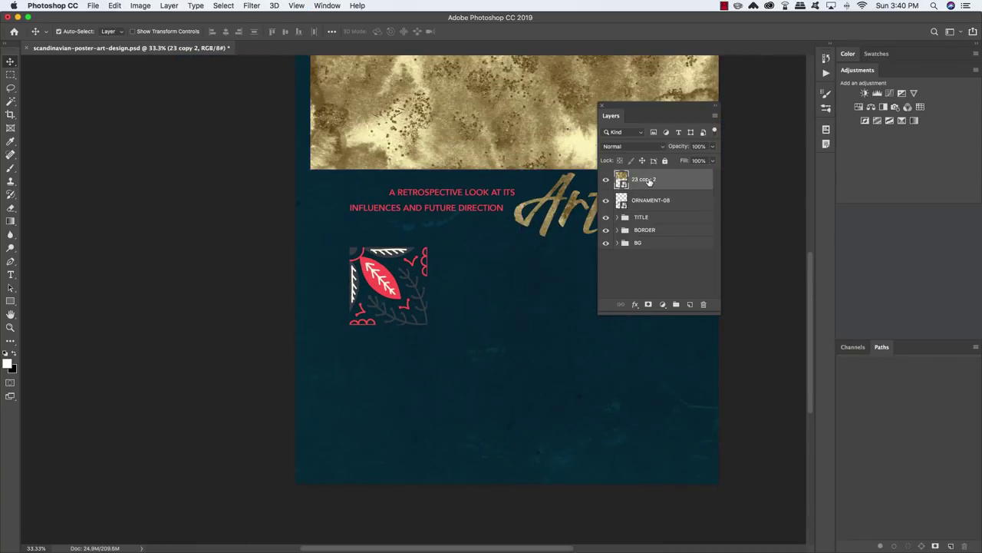
{"action": "left_click_drag", "start_coordinate": [467, 116], "coordinate": [457, 344]}
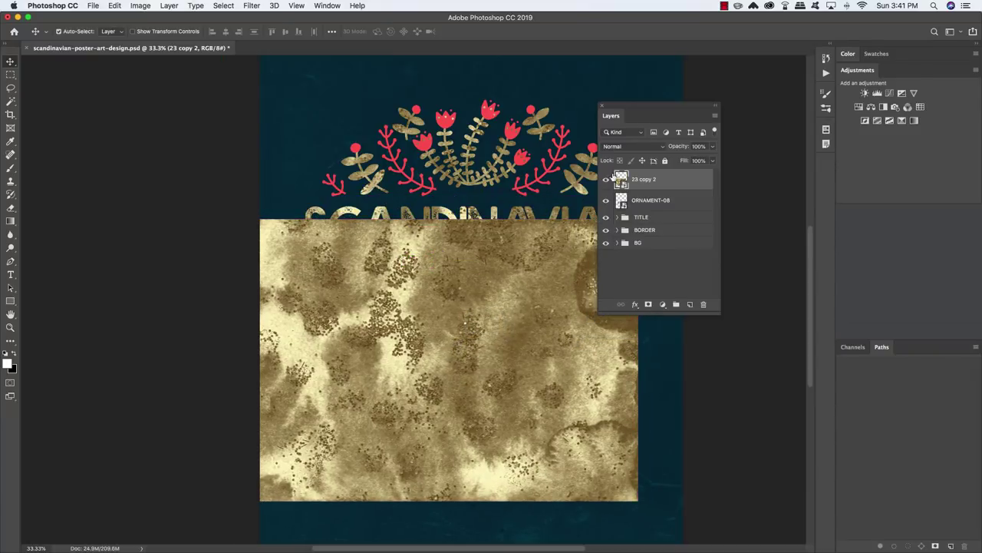
{"action": "left_click", "coordinate": [606, 180]}
Select the cream details of ORNAMENT-08 with the Magic Wand, extend to similar colours, and hide them with an inverted layer mask.
{"action": "left_click", "coordinate": [660, 201]}
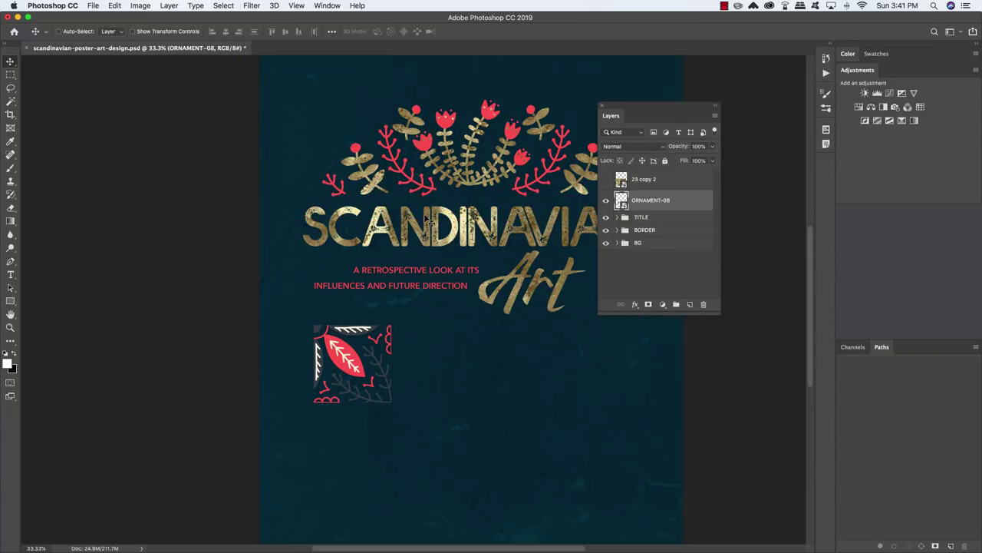
{"action": "key", "text": "super+equal"}
{"action": "key", "text": "super+equal"}
{"action": "left_click_drag", "start_coordinate": [284, 226], "coordinate": [400, 90]}
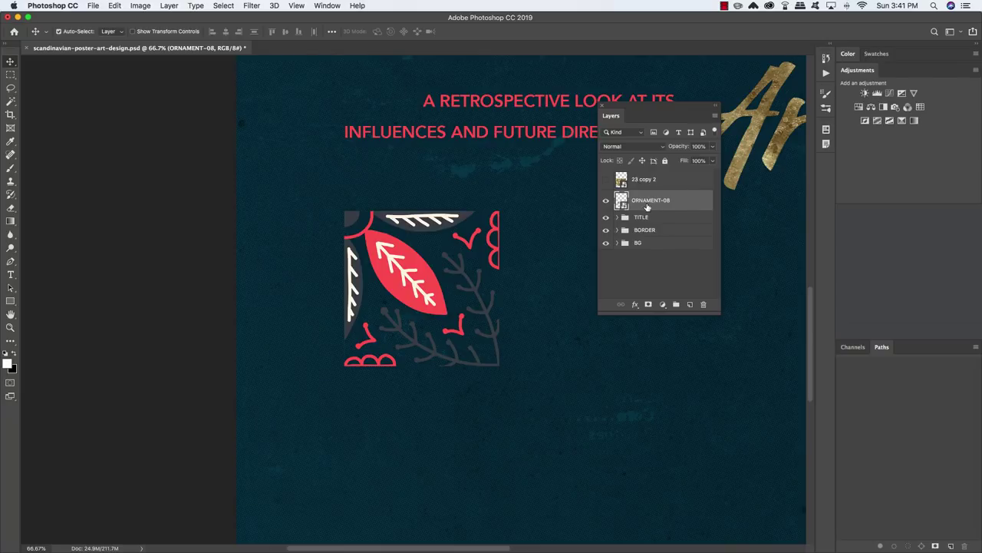
{"action": "key", "text": "w"}
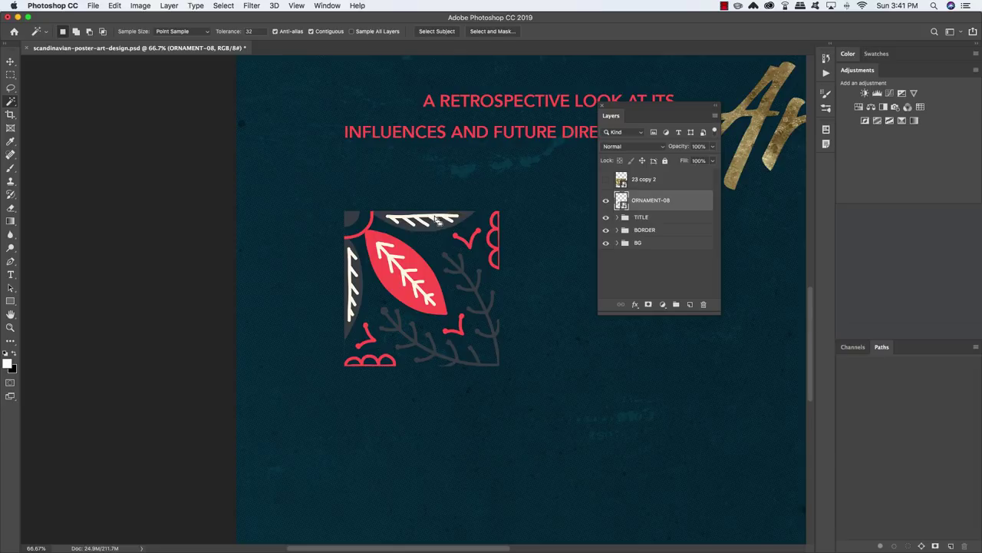
{"action": "left_click", "coordinate": [435, 219]}
{"action": "left_click", "coordinate": [223, 6]}
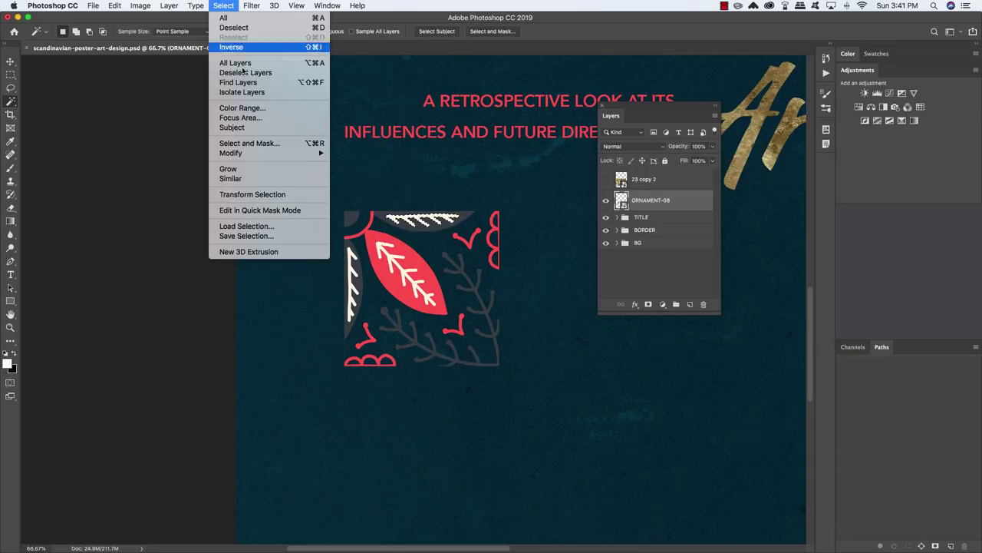
{"action": "left_click", "coordinate": [254, 184]}
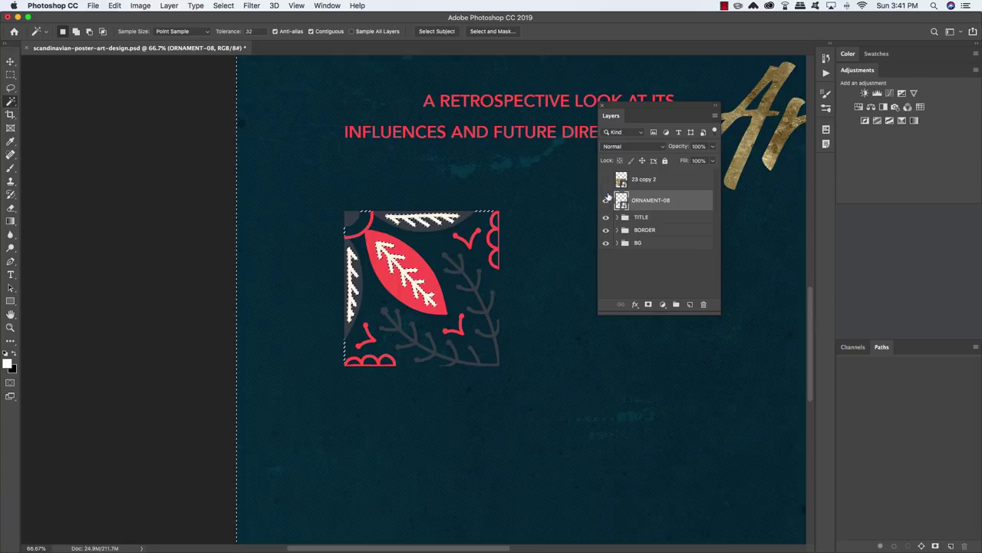
{"action": "left_click", "coordinate": [647, 304], "text": "alt"}
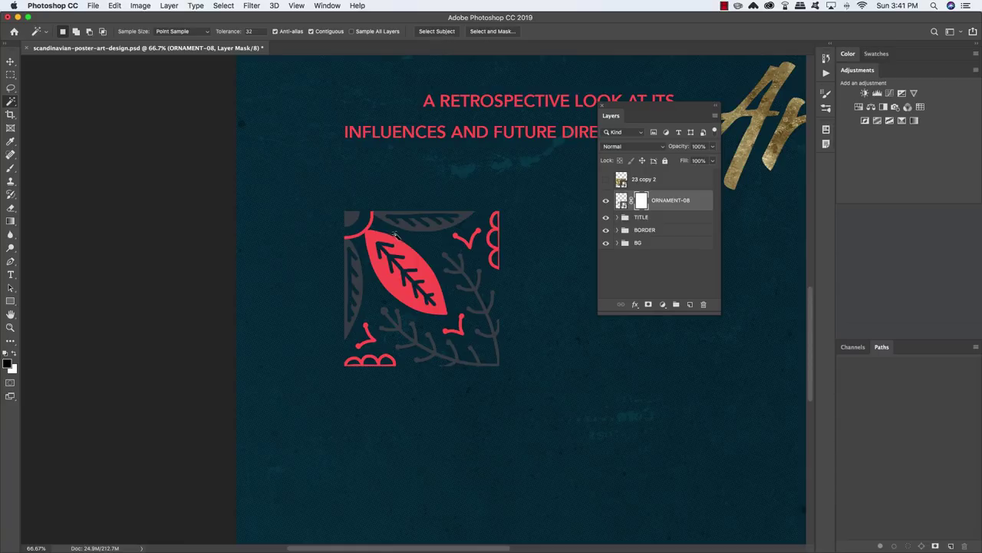
Select all dark grey shapes of ORNAMENT-08 by similar colour, and mask the reshown gold texture layer to that selection.
{"action": "left_click", "coordinate": [622, 202]}
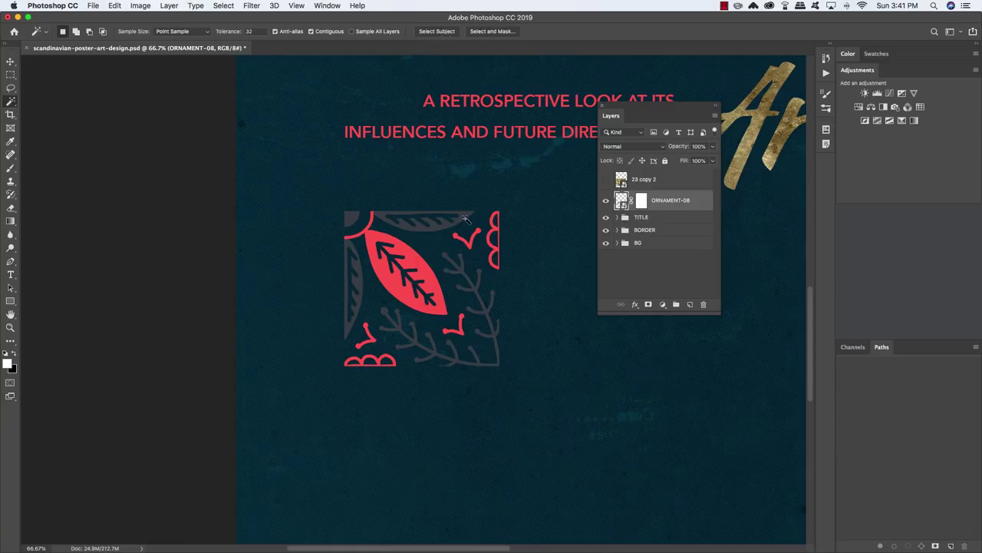
{"action": "left_click", "coordinate": [464, 218]}
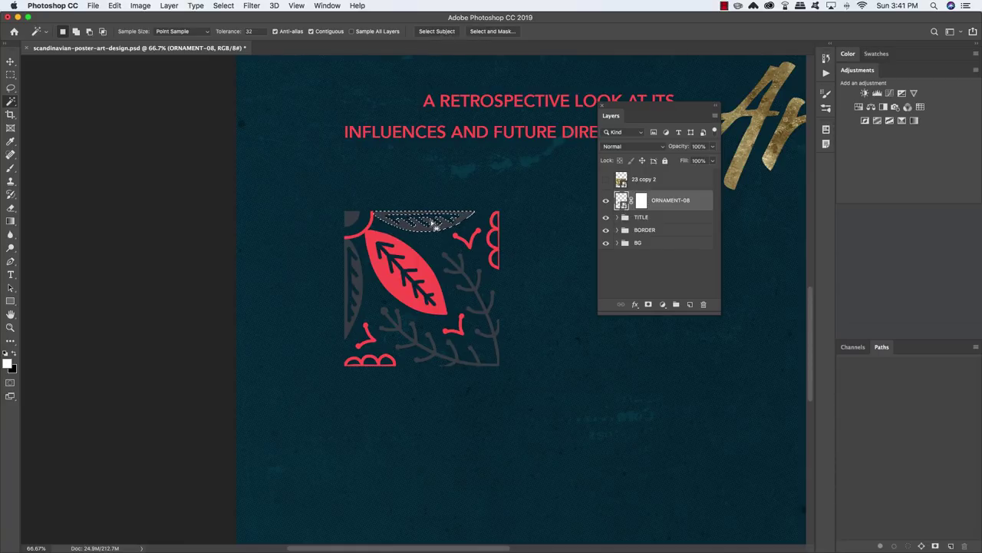
{"action": "left_click", "coordinate": [223, 5]}
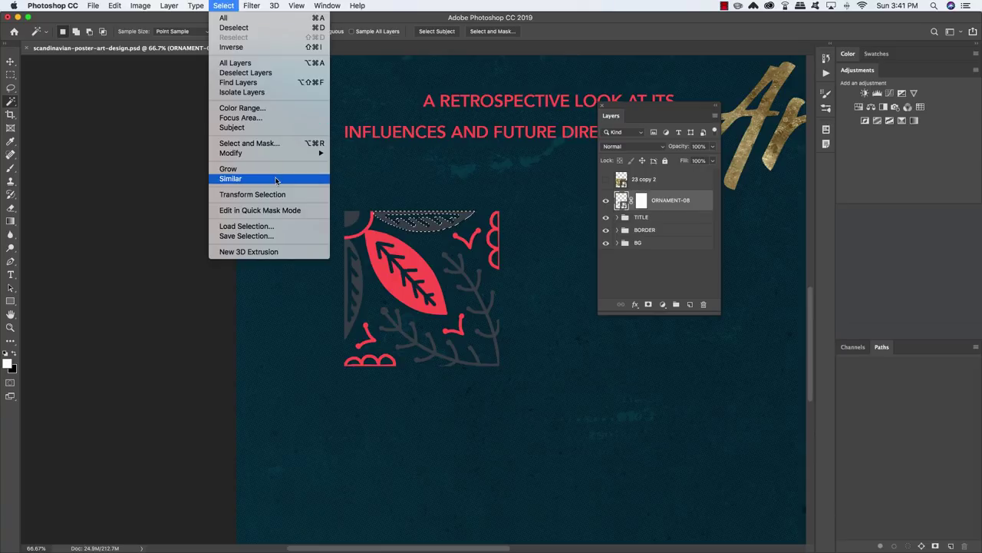
{"action": "left_click", "coordinate": [252, 179]}
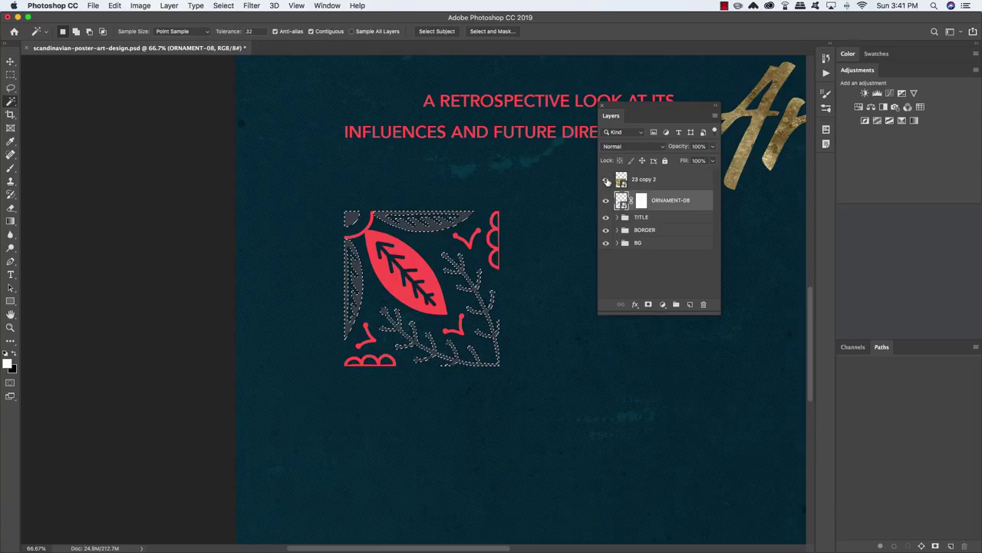
{"action": "left_click", "coordinate": [605, 179]}
{"action": "left_click", "coordinate": [677, 181]}
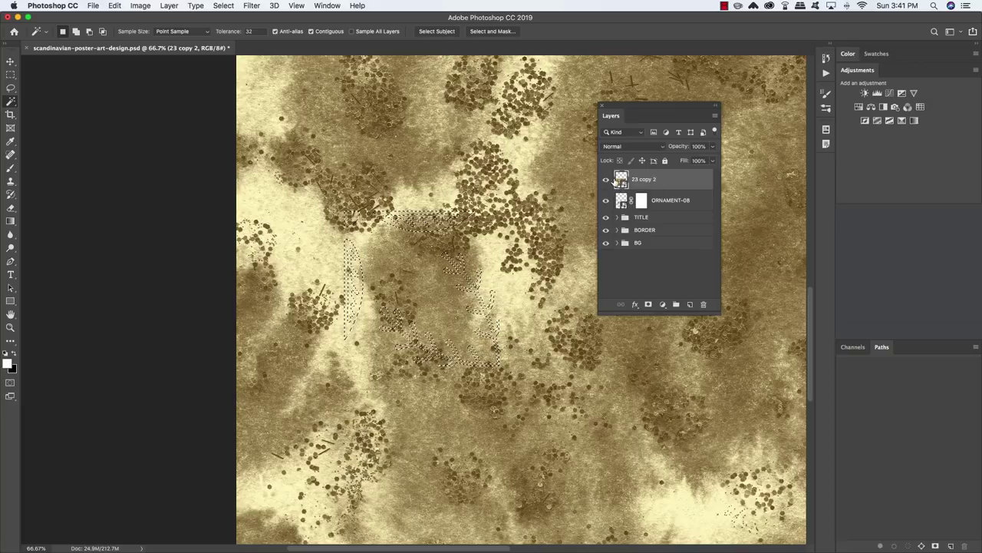
{"action": "left_click", "coordinate": [647, 304]}
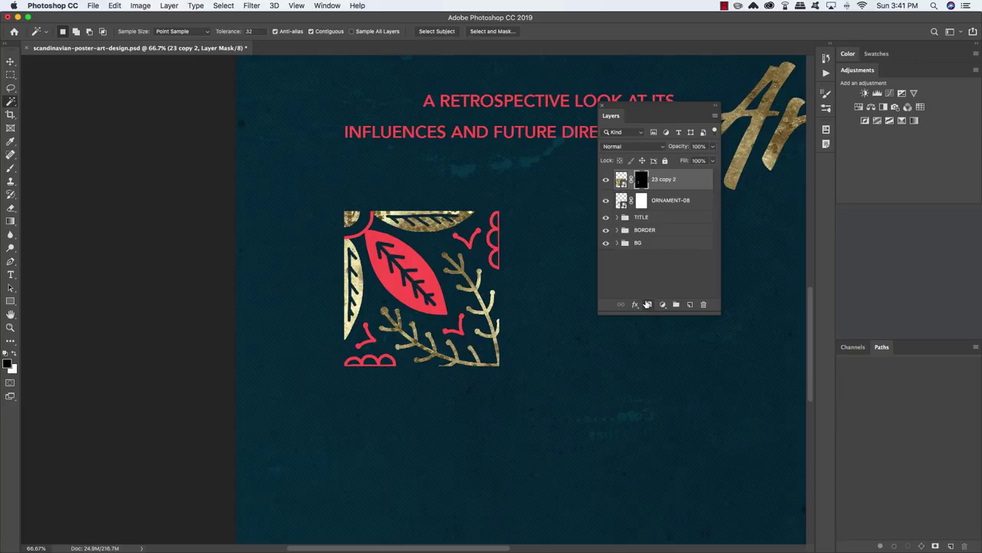
Duplicate the masked gold texture layer 23 copy 2 and hide the duplicate.
{"action": "key", "text": "v"}
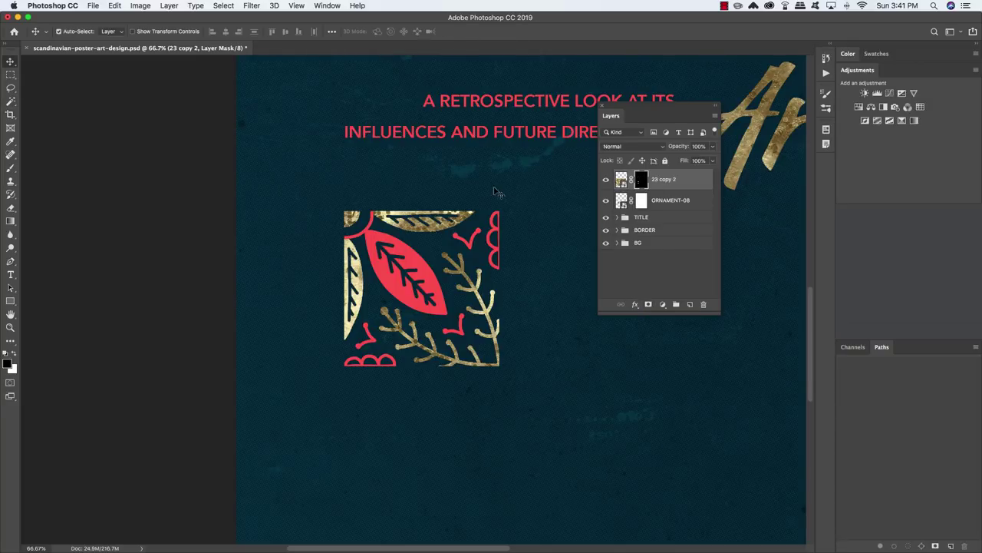
{"action": "scroll", "coordinate": [480, 338], "scroll_direction": "up", "scroll_amount": 5}
{"action": "scroll", "coordinate": [481, 338], "scroll_direction": "right", "scroll_amount": 5}
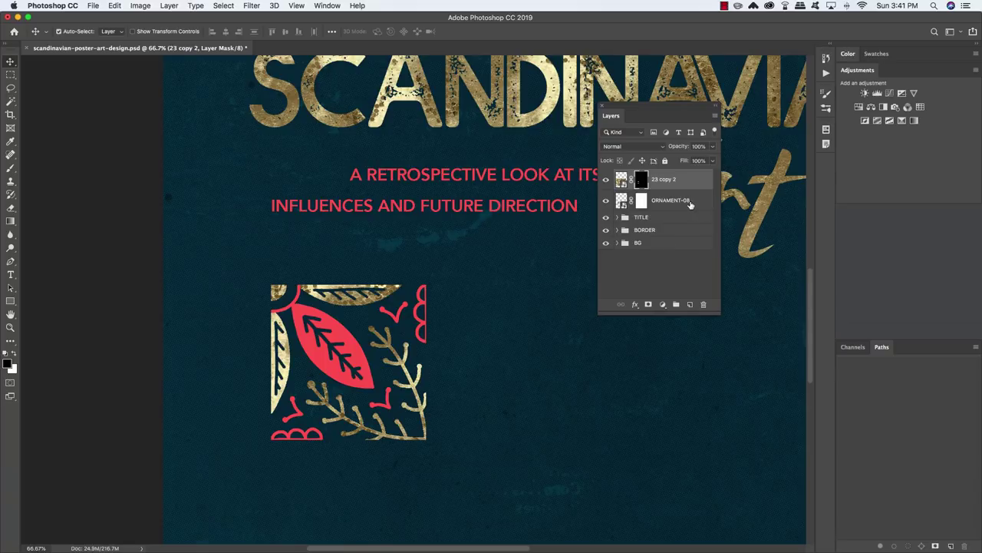
{"action": "key", "text": "super+j"}
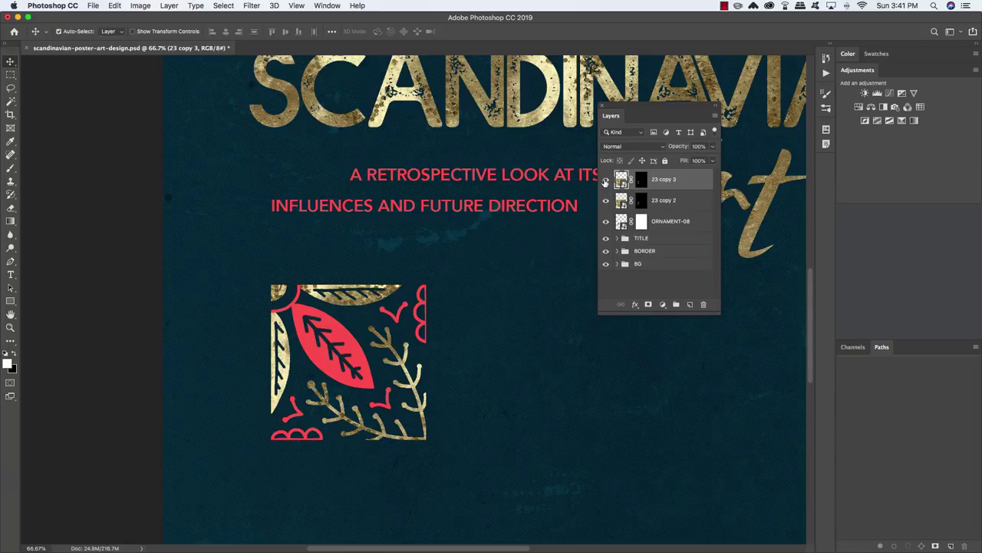
{"action": "left_click", "coordinate": [606, 181]}
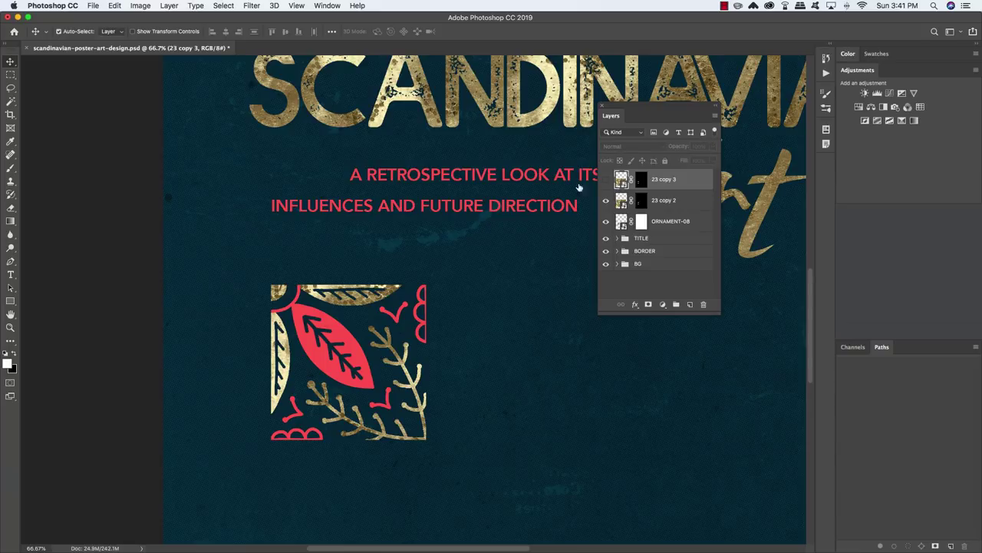
Group the 23 copy 2 texture with the ORNAMENT-08 layer and name the group ORNAMENT 8.
{"action": "left_click", "coordinate": [683, 202]}
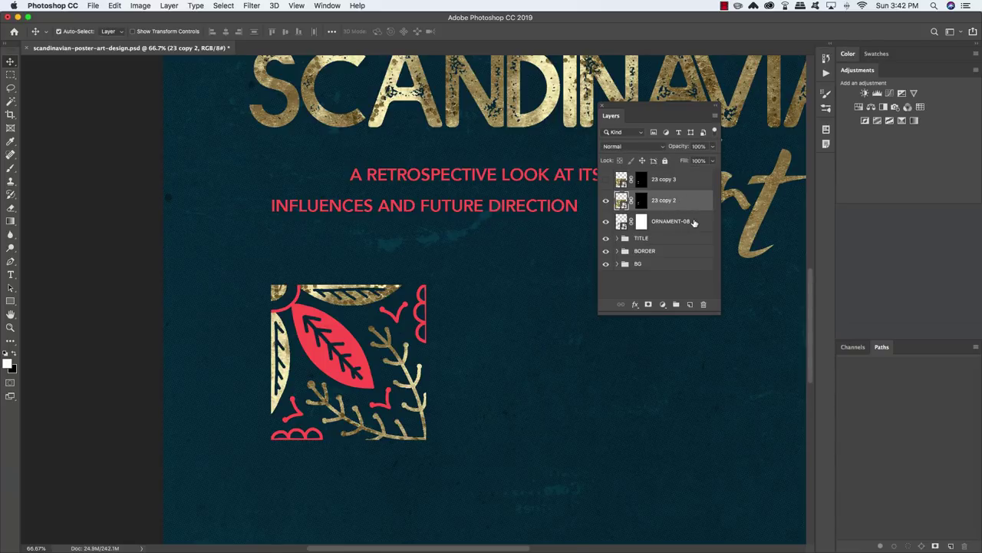
{"action": "left_click", "coordinate": [694, 222], "text": "shift"}
{"action": "key", "text": "super+g"}
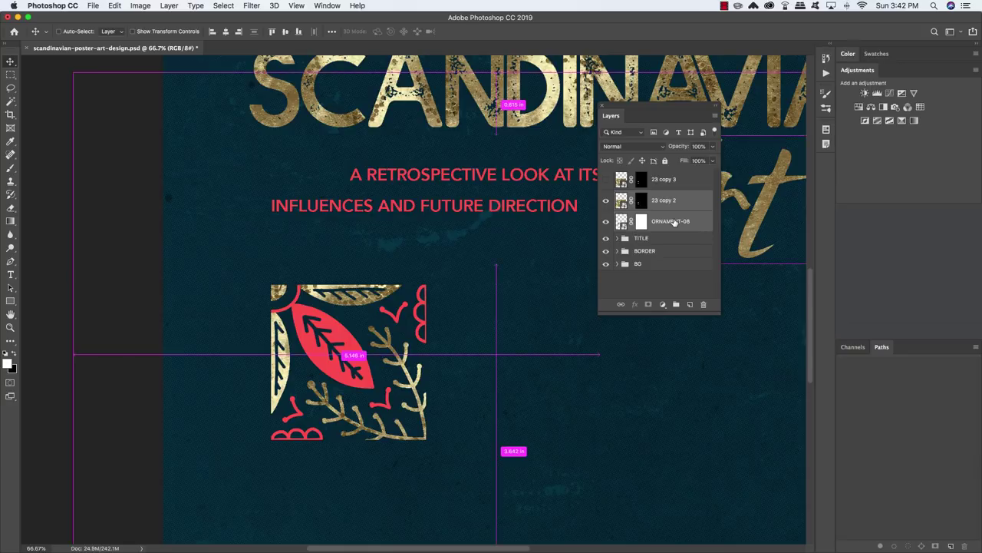
{"action": "double_click", "coordinate": [644, 197]}
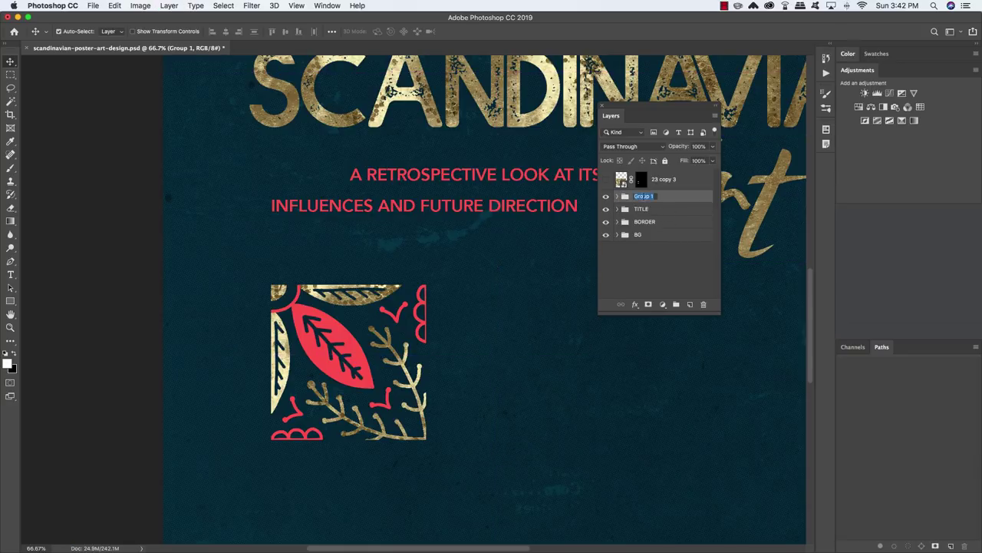
{"action": "type", "text": "ORNAMENT 8"}
{"action": "key", "text": "Return"}
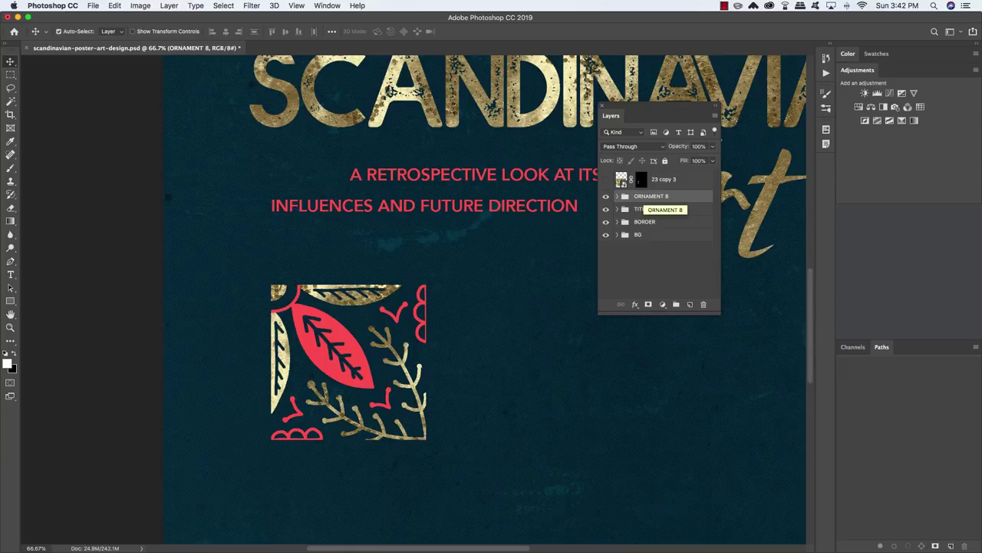
Place ORNAMENT-07.png from the Julia Dreams folder, scaled to about 36.6% and positioned just right of the leaf ornament with matching height.
{"action": "left_click", "coordinate": [93, 5]}
{"action": "left_click", "coordinate": [140, 192]}
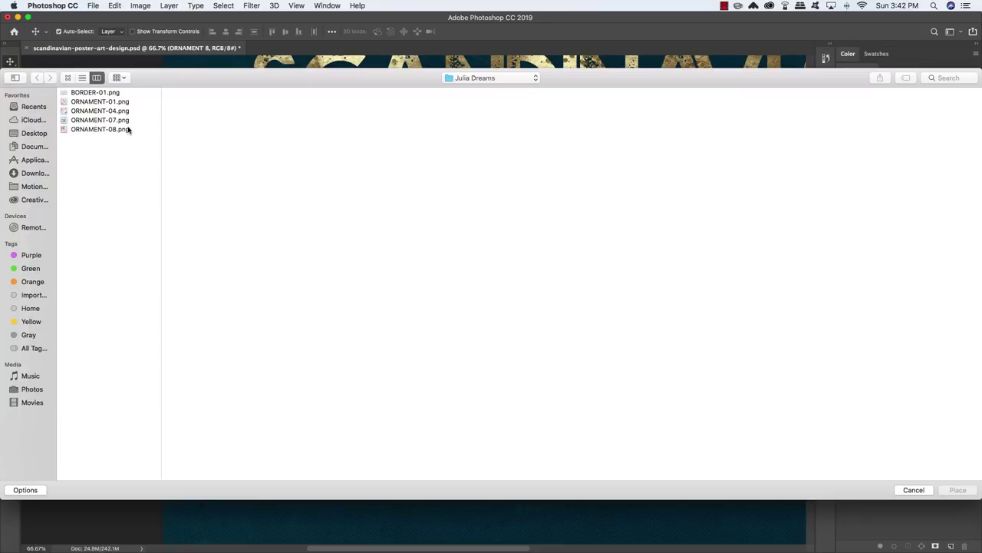
{"action": "left_click", "coordinate": [121, 123]}
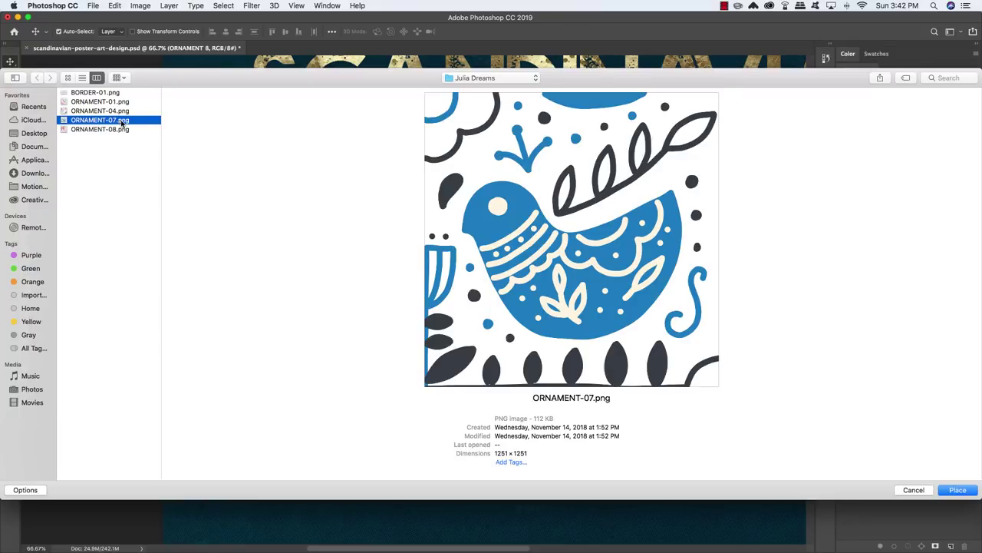
{"action": "double_click", "coordinate": [121, 123]}
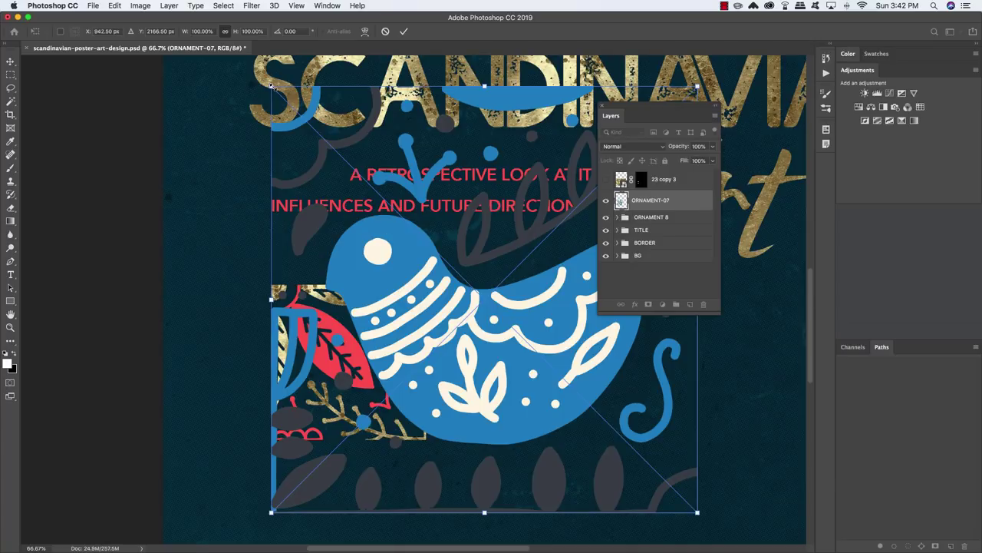
{"action": "left_click_drag", "start_coordinate": [273, 87], "coordinate": [547, 331]}
{"action": "left_click_drag", "start_coordinate": [598, 376], "coordinate": [500, 317]}
{"action": "left_click_drag", "start_coordinate": [601, 449], "coordinate": [591, 441]}
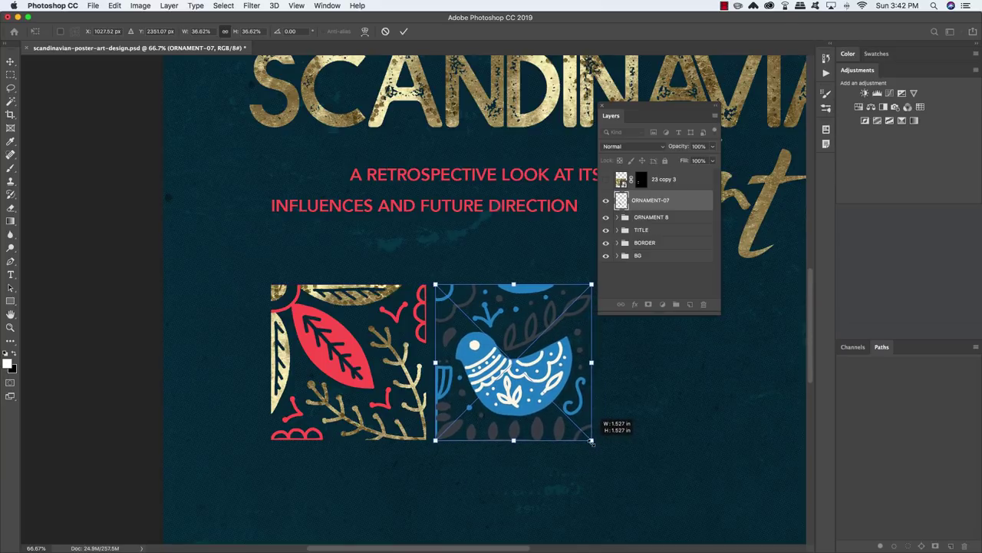
{"action": "left_click_drag", "start_coordinate": [541, 410], "coordinate": [558, 410]}
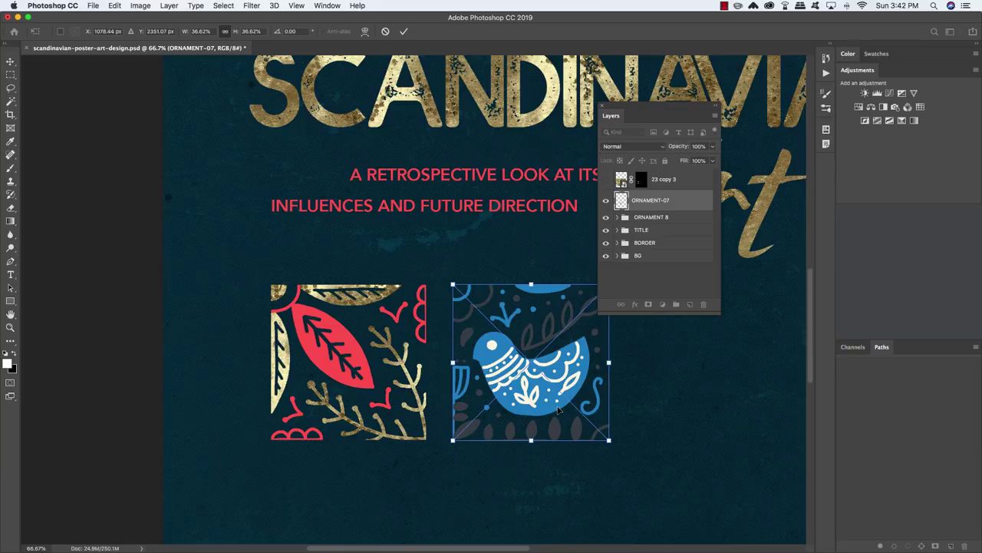
{"action": "key", "text": "Return"}
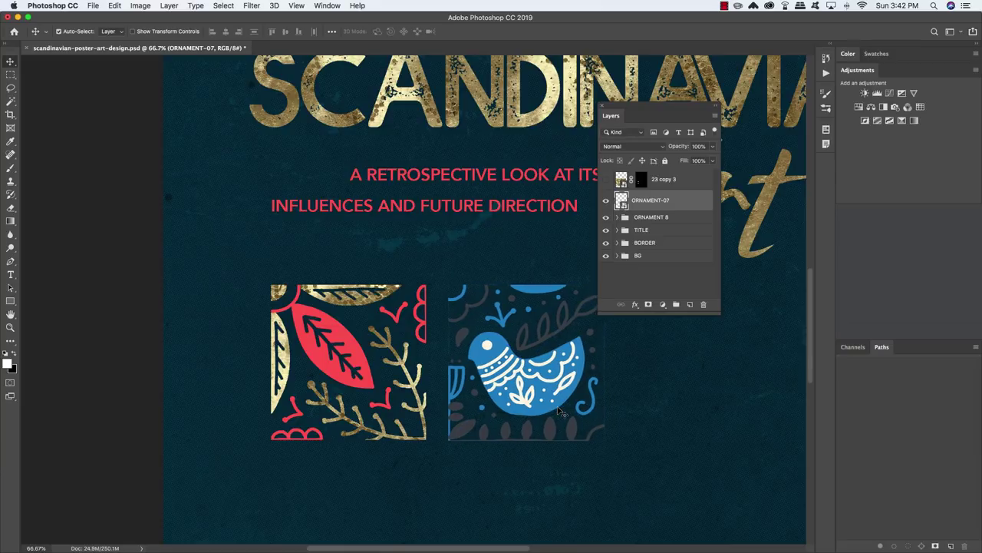
Select all white details of the ORNAMENT-07 bird by similar colour, invert the selection, and add it as the layer's mask.
{"action": "left_click_drag", "start_coordinate": [561, 412], "coordinate": [425, 329]}
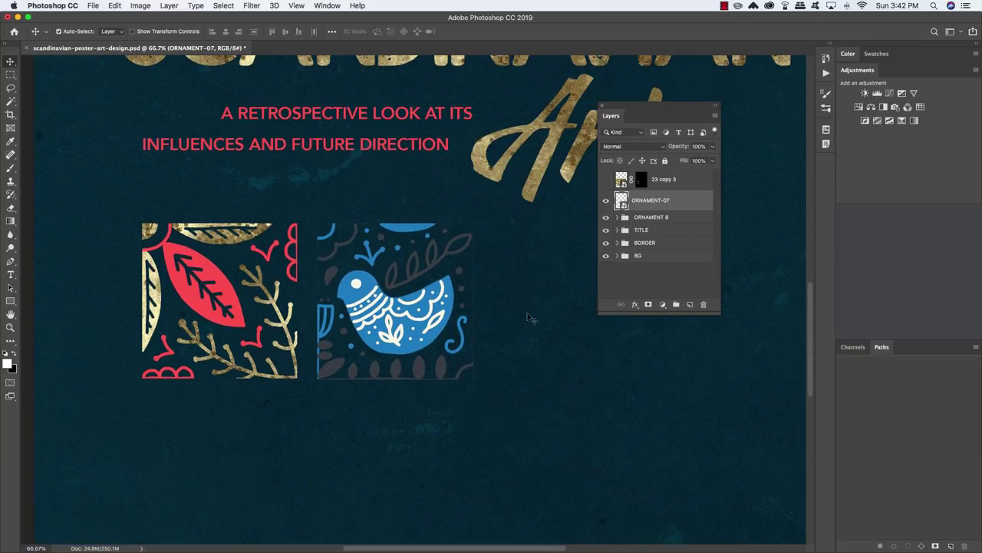
{"action": "key", "text": "w"}
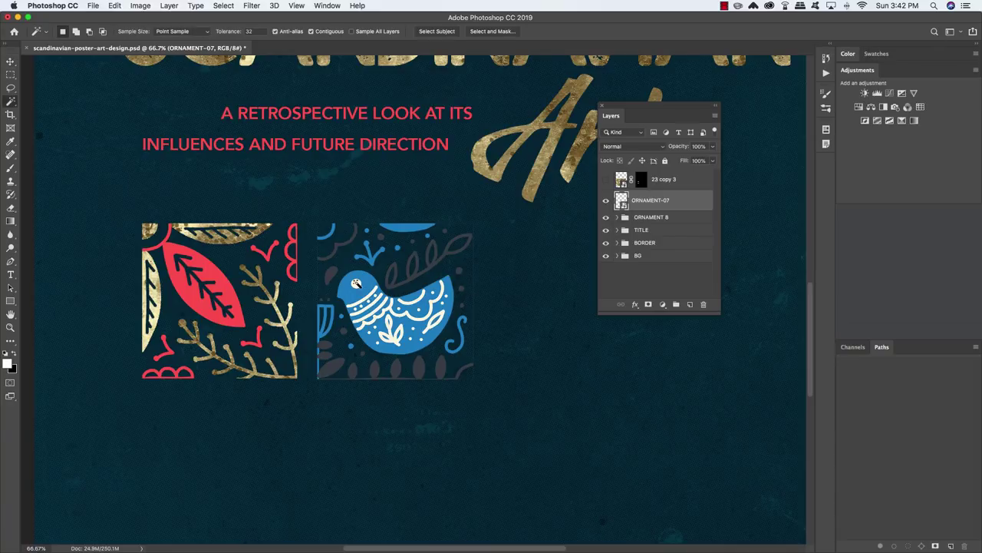
{"action": "left_click", "coordinate": [223, 5]}
{"action": "left_click", "coordinate": [256, 178]}
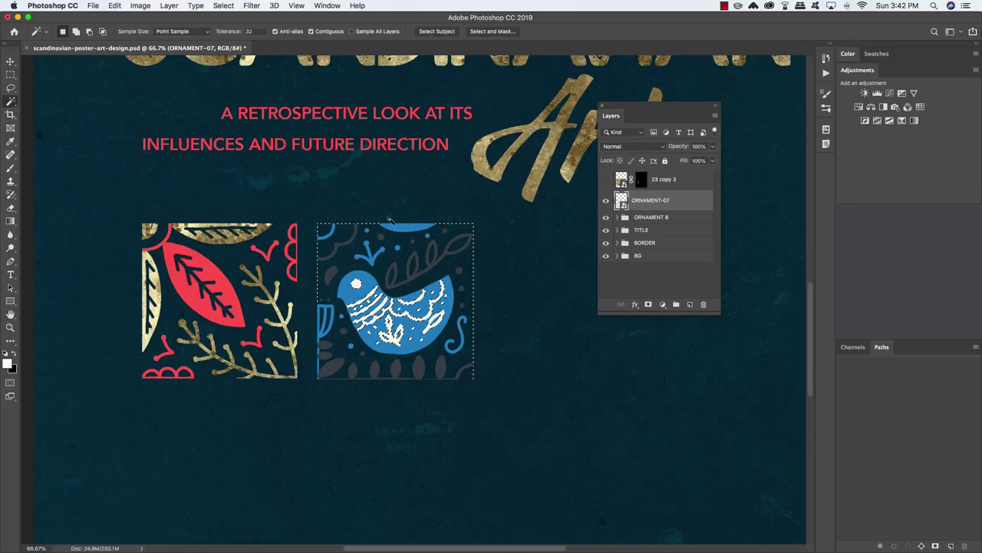
{"action": "left_click", "coordinate": [224, 5]}
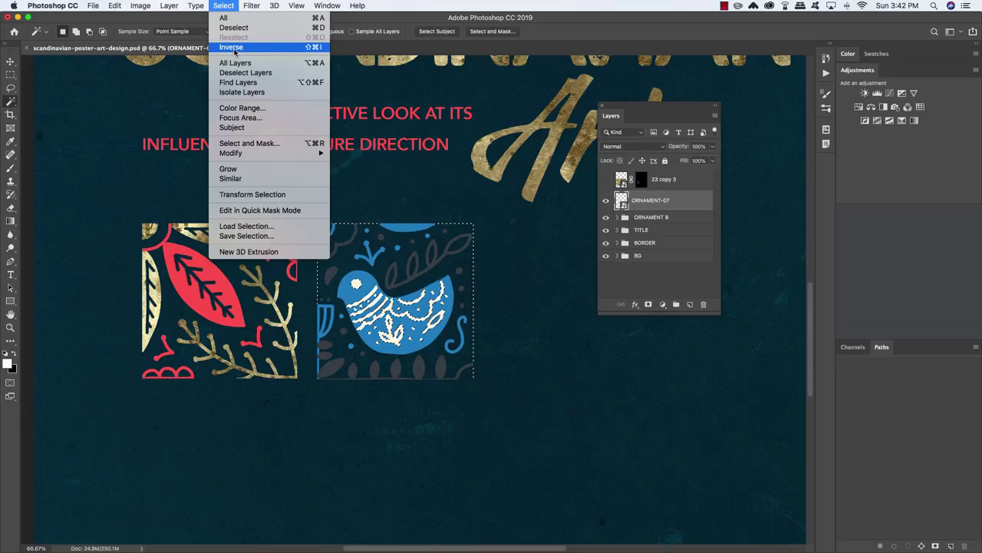
{"action": "left_click", "coordinate": [281, 51]}
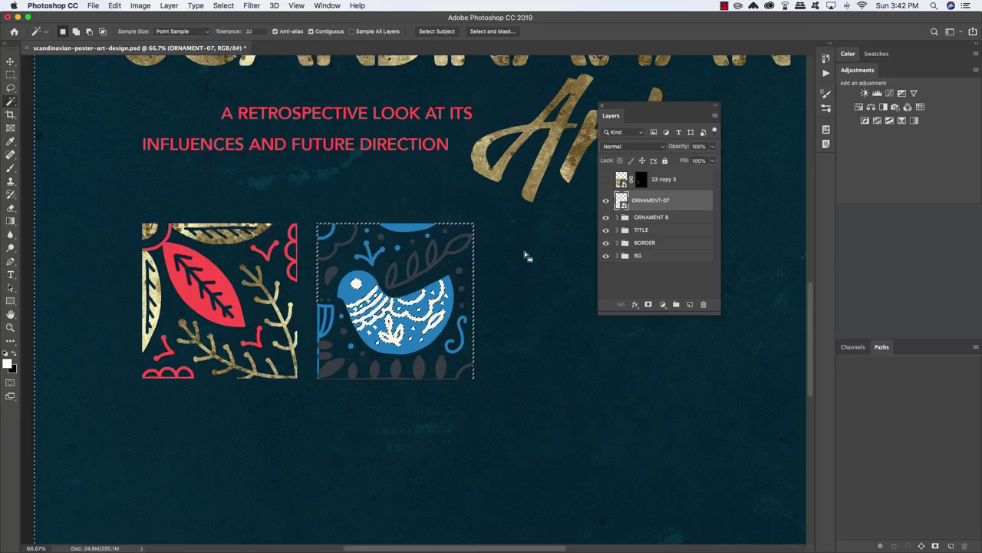
{"action": "left_click", "coordinate": [648, 305]}
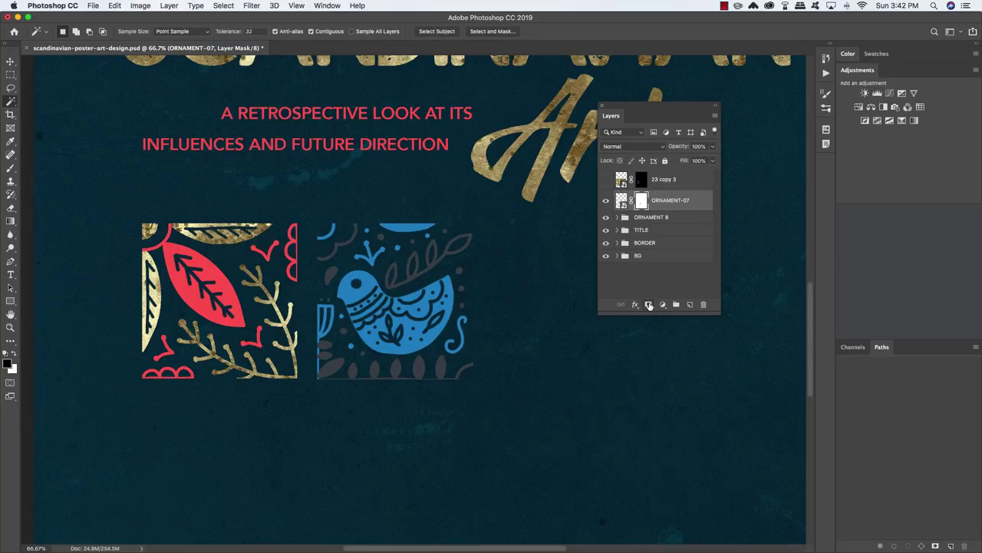
Select all dark grey shapes of ORNAMENT-07 by similar colour, and replace the 23 copy 3 gold texture's mask with that selection.
{"action": "key", "text": "v"}
{"action": "left_click", "coordinate": [621, 201]}
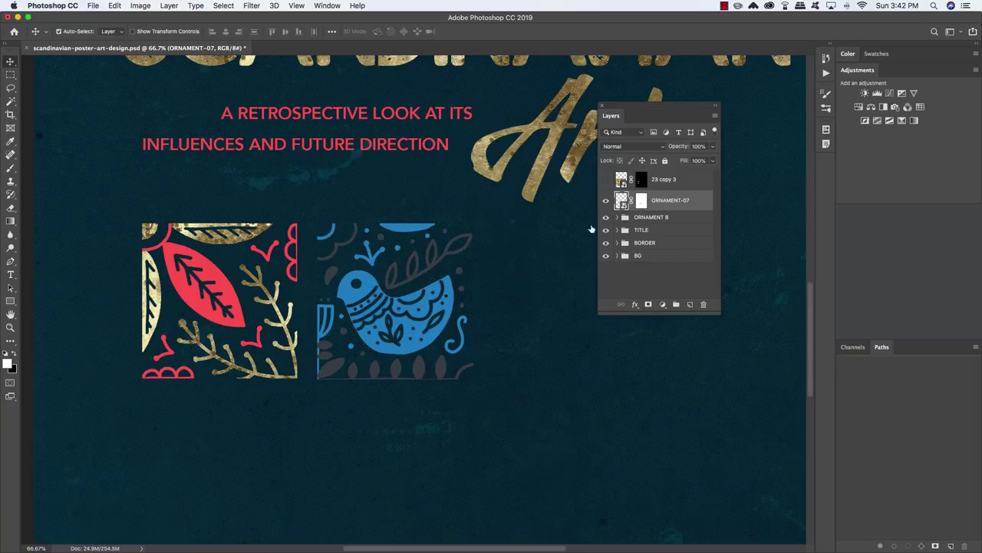
{"action": "left_click", "coordinate": [642, 200]}
{"action": "left_click", "coordinate": [622, 201]}
{"action": "key", "text": "w"}
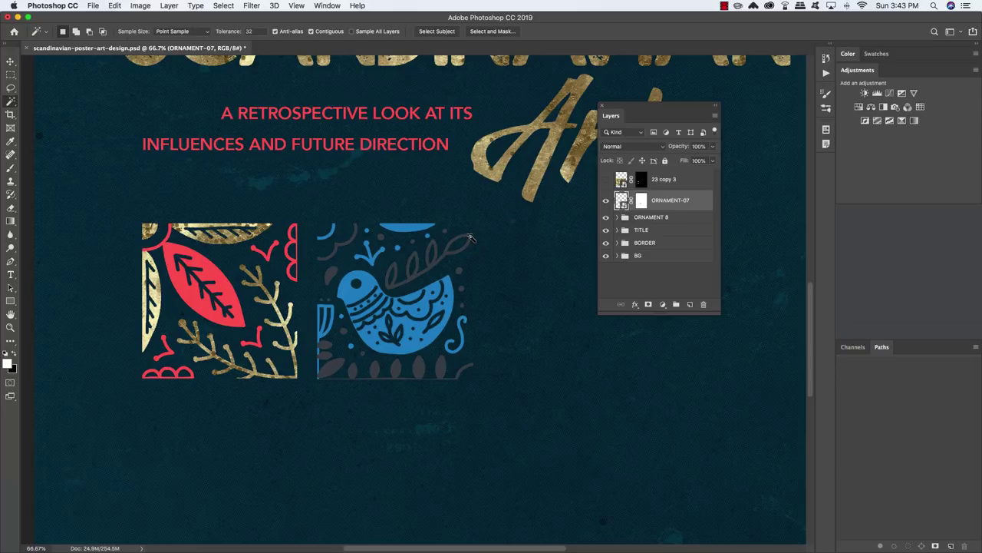
{"action": "left_click", "coordinate": [470, 238]}
{"action": "left_click", "coordinate": [225, 5]}
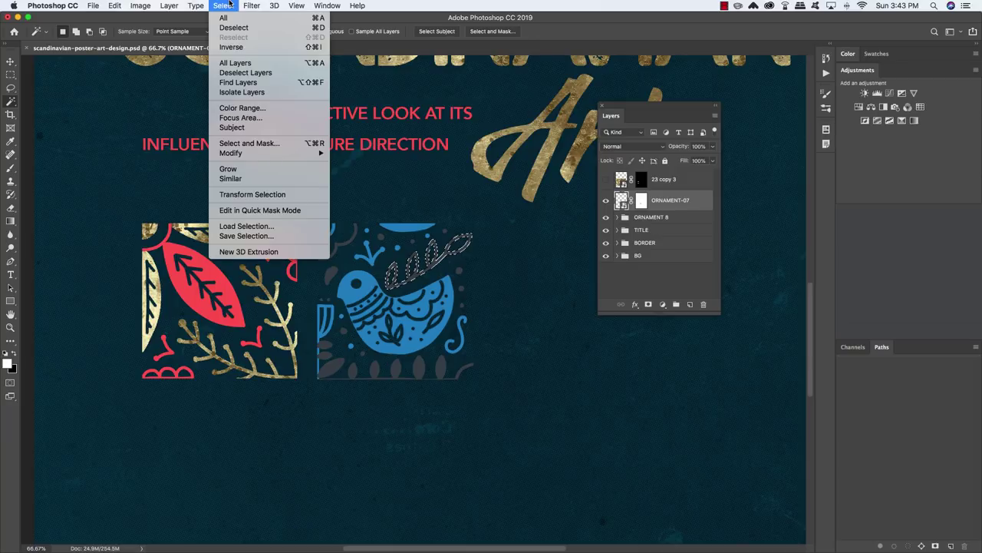
{"action": "left_click", "coordinate": [264, 179]}
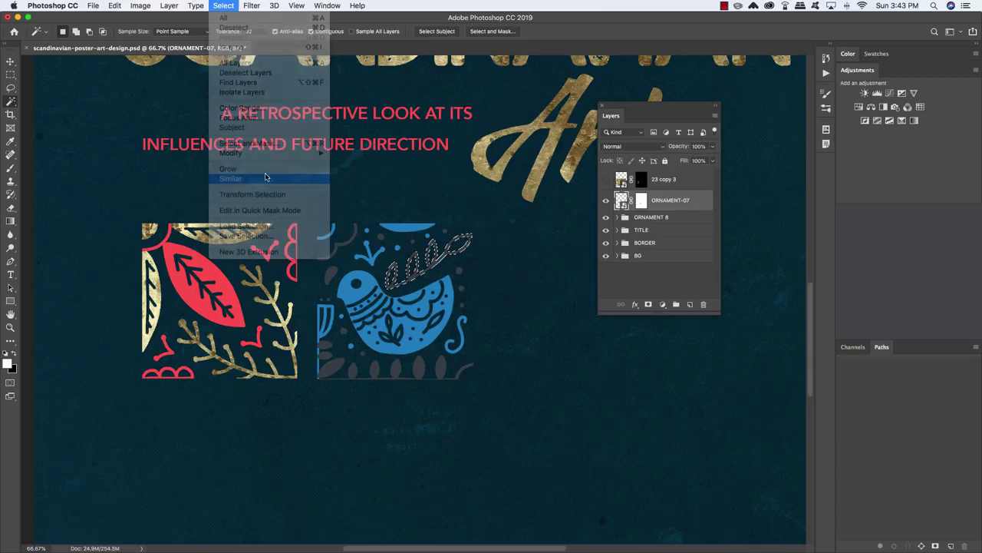
{"action": "right_click", "coordinate": [642, 182]}
{"action": "left_click", "coordinate": [656, 196]}
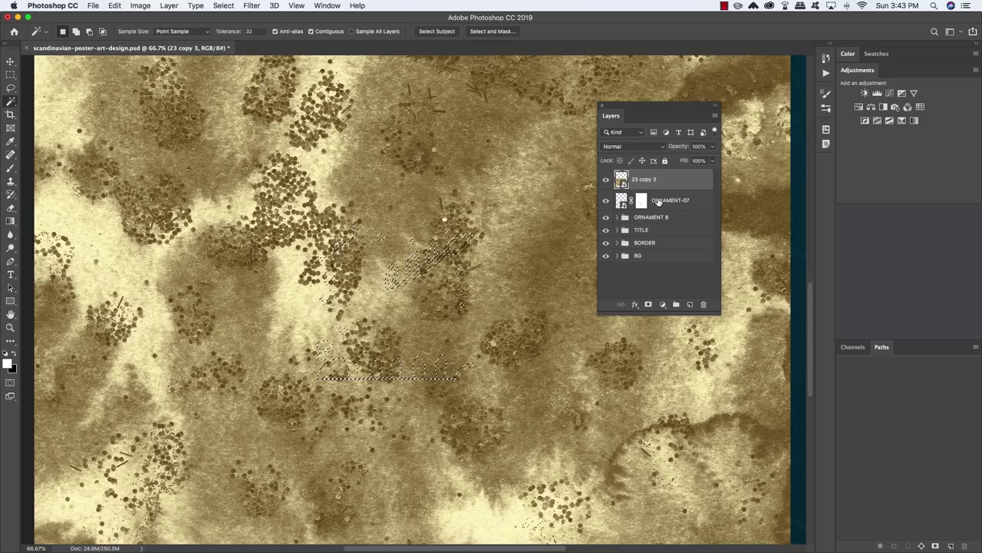
{"action": "left_click", "coordinate": [648, 305]}
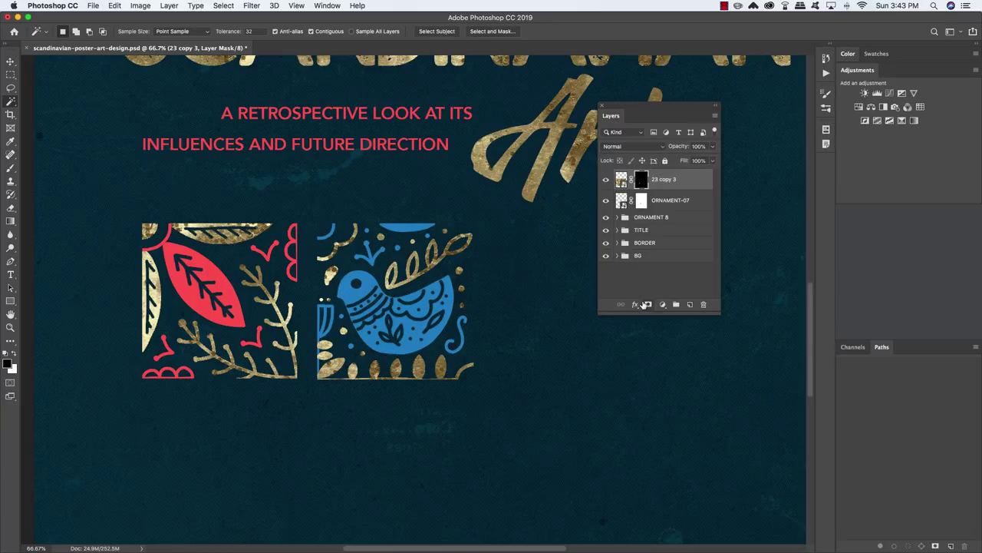
{"action": "key", "text": "v"}
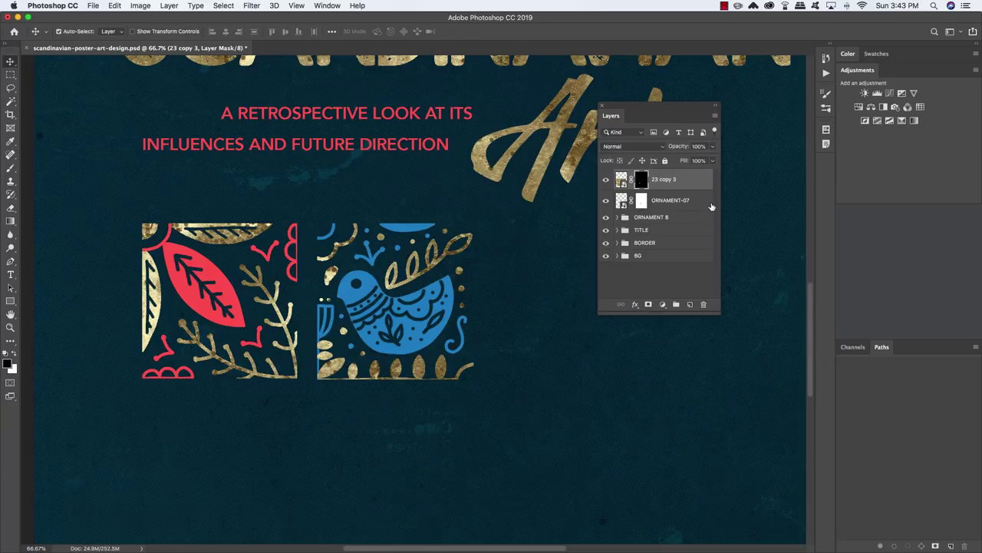
Clip a solid colour fill layer to ORNAMENT-07, using the red #ff5858 sampled from the leaf ornament.
{"action": "left_click", "coordinate": [698, 203]}
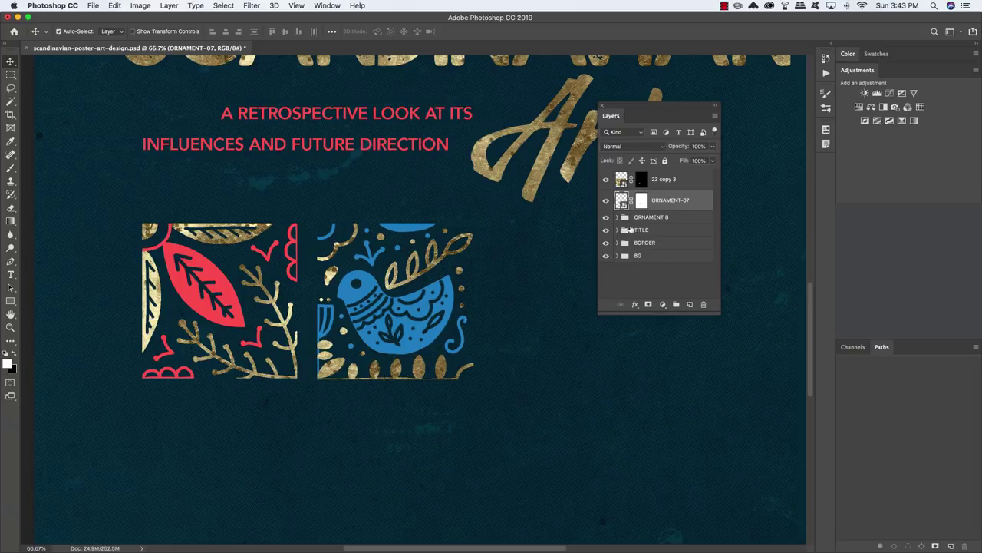
{"action": "left_click", "coordinate": [663, 305]}
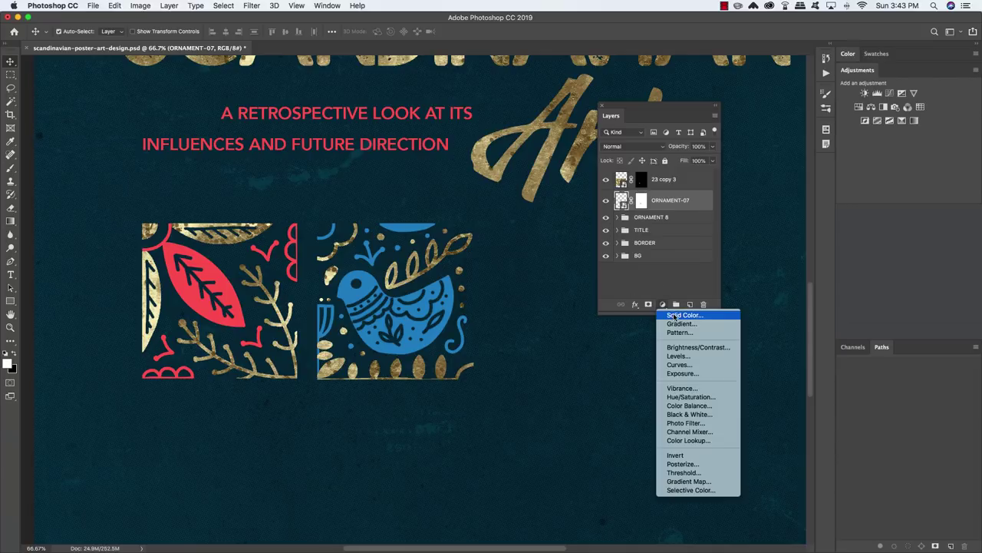
{"action": "left_click", "coordinate": [676, 316]}
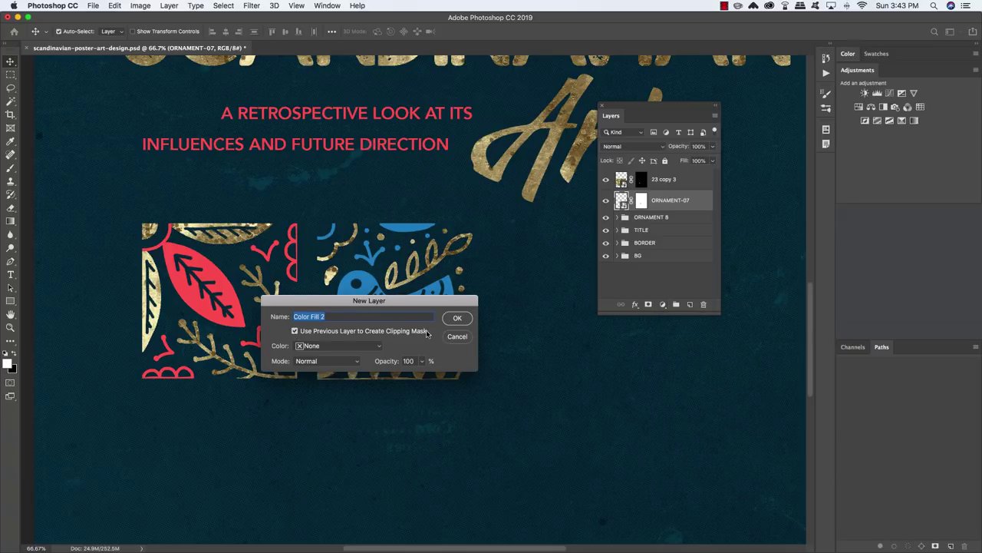
{"action": "left_click", "coordinate": [458, 317]}
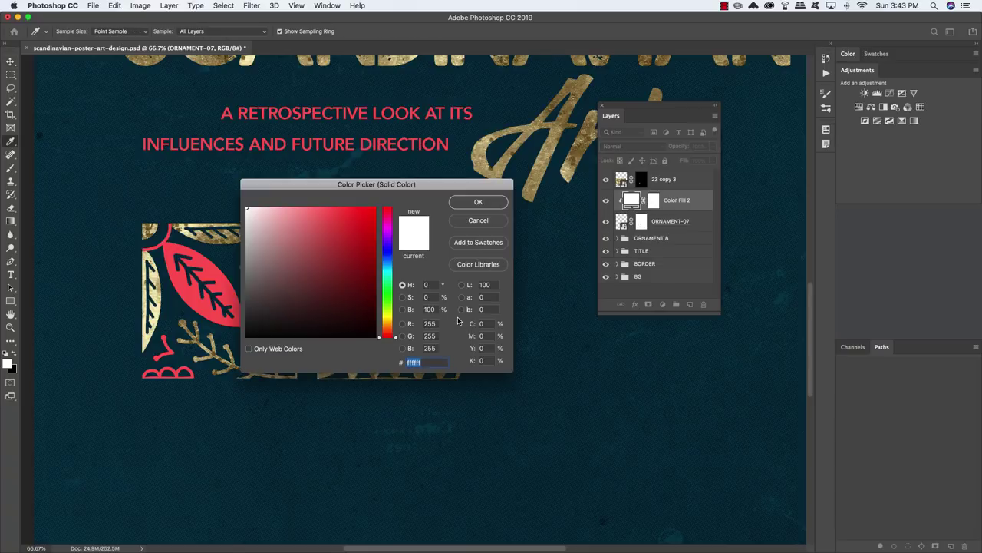
{"action": "left_click", "coordinate": [211, 272]}
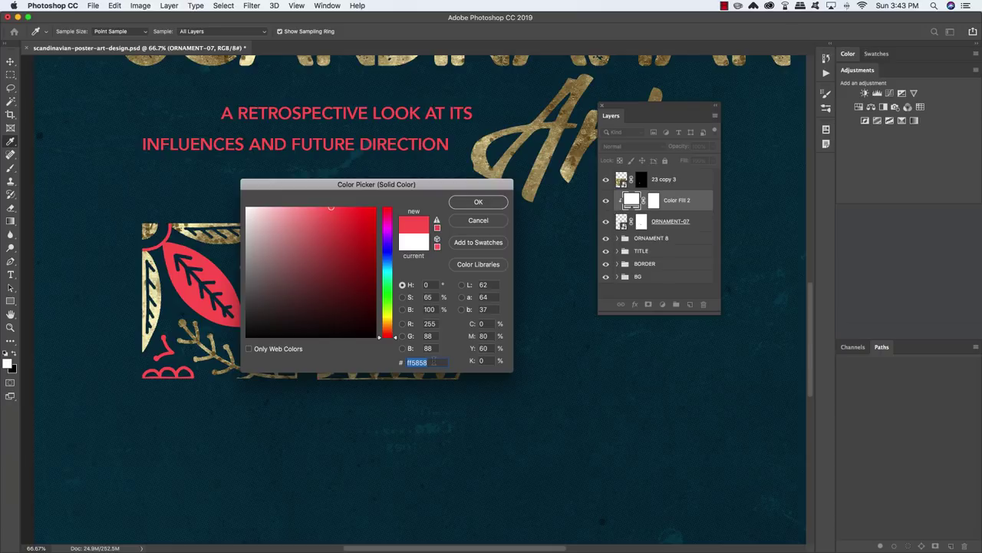
{"action": "left_click", "coordinate": [478, 202]}
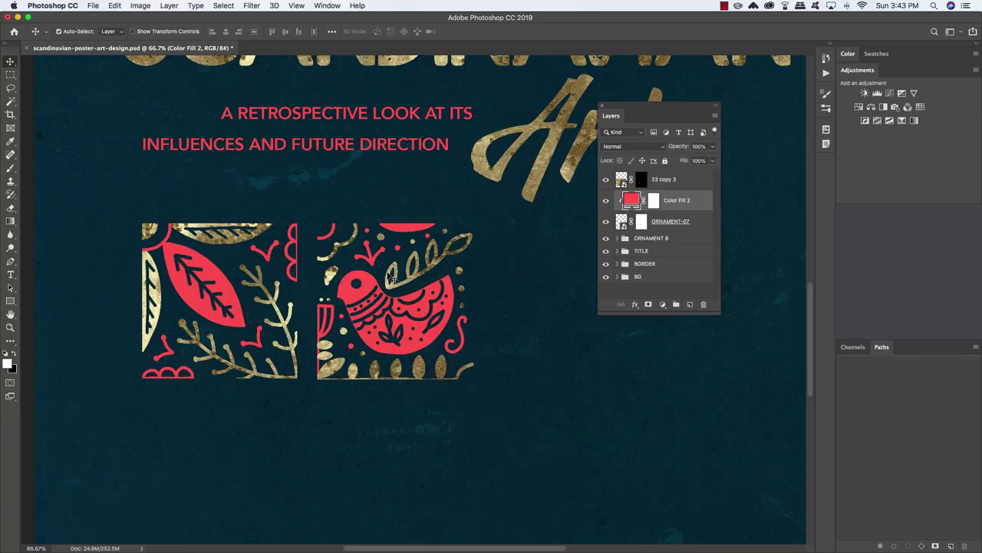
Duplicate the masked gold texture layer 23 copy 3 and hide the duplicate.
{"action": "left_click", "coordinate": [680, 179]}
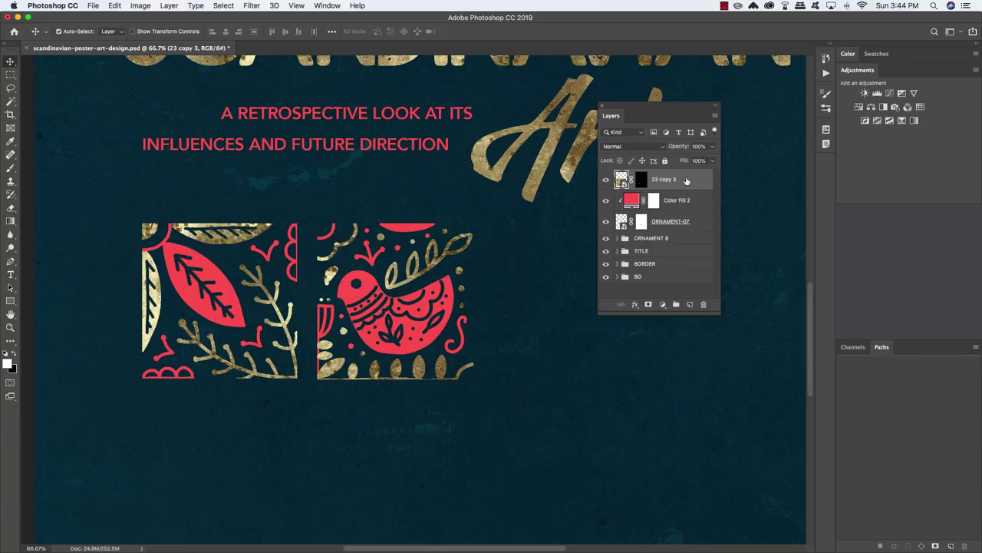
{"action": "key", "text": "alt+Up"}
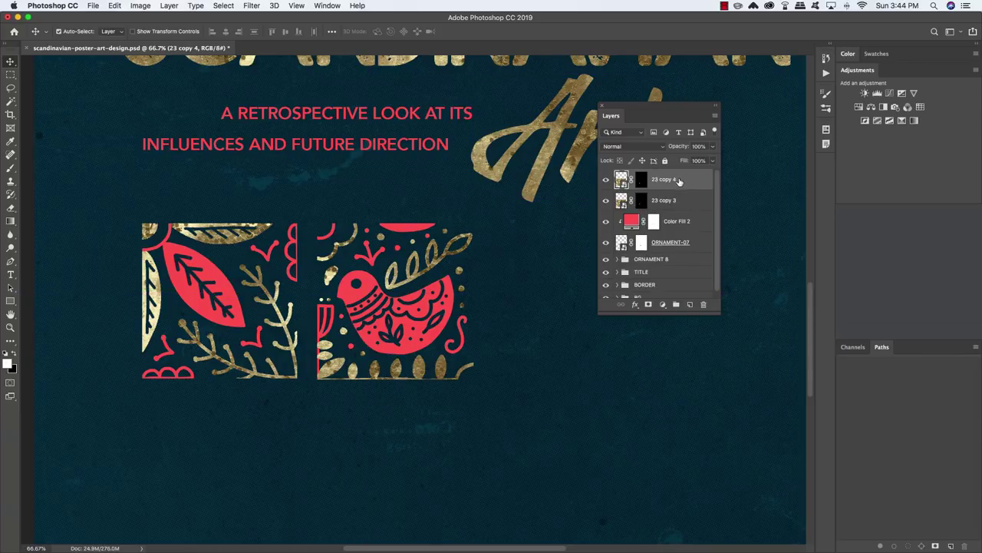
{"action": "left_click", "coordinate": [607, 180]}
Group the 23 copy 3 texture, the red colour fill and ORNAMENT-07, and name the group ORNAMENT 7.
{"action": "left_click", "coordinate": [698, 201]}
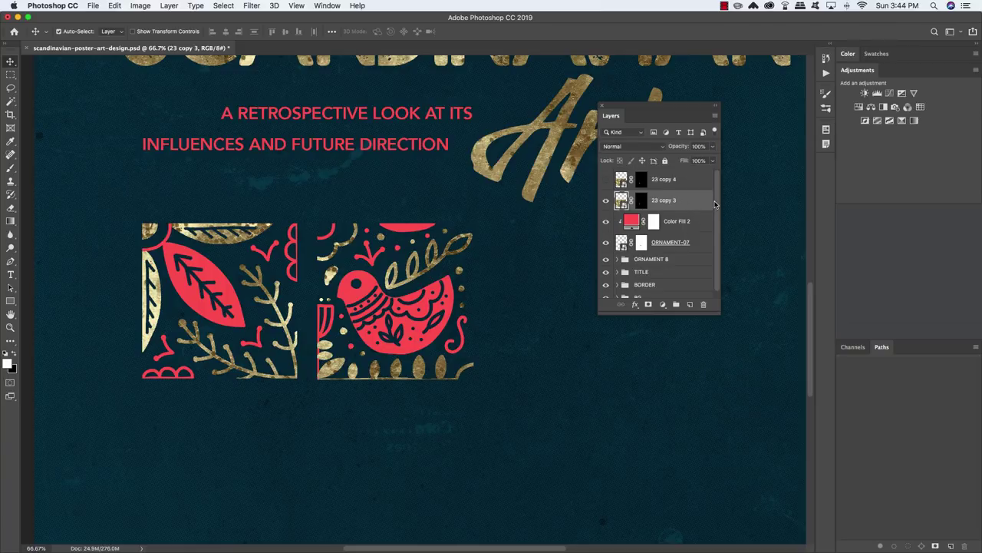
{"action": "left_click", "coordinate": [694, 244], "text": "shift"}
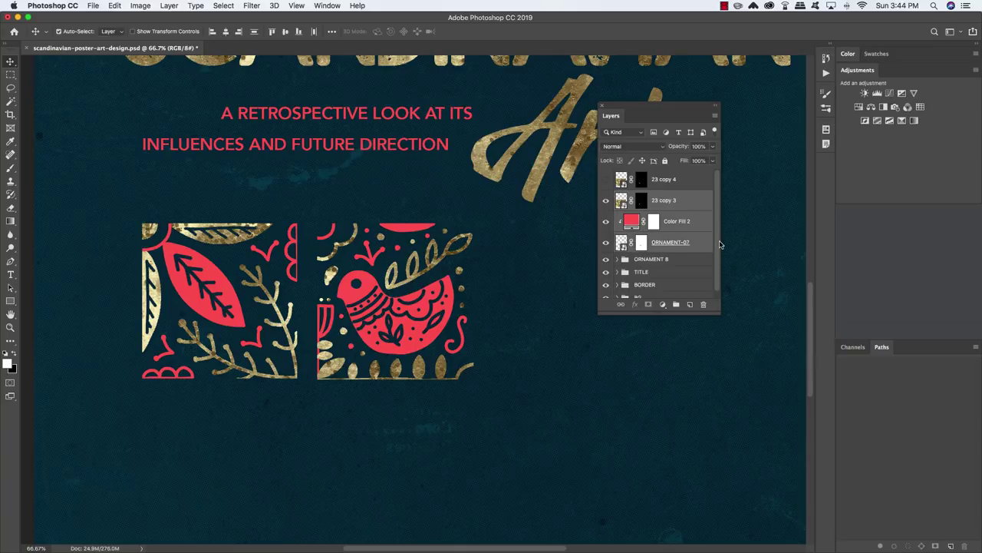
{"action": "key", "text": "super+g"}
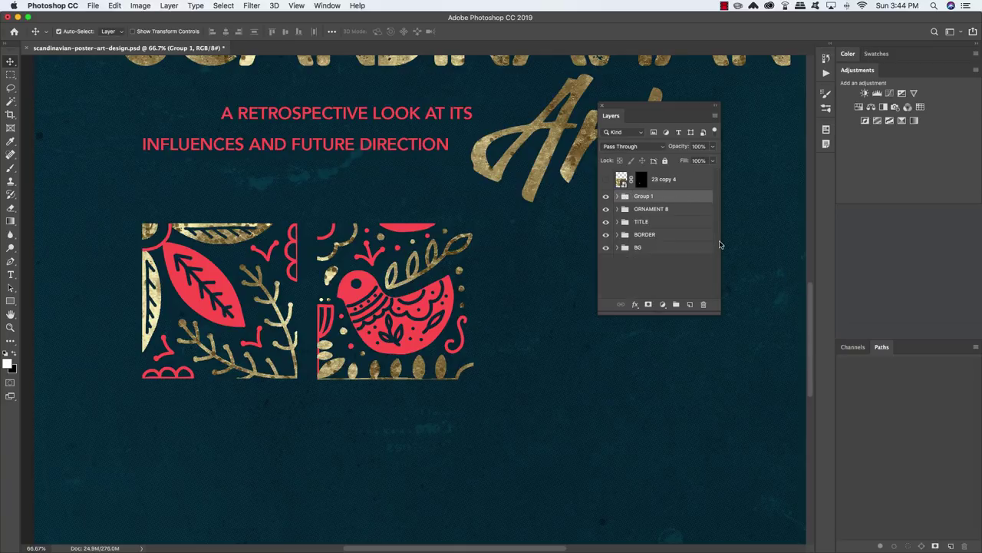
{"action": "double_click", "coordinate": [650, 210]}
{"action": "key", "text": "super+c"}
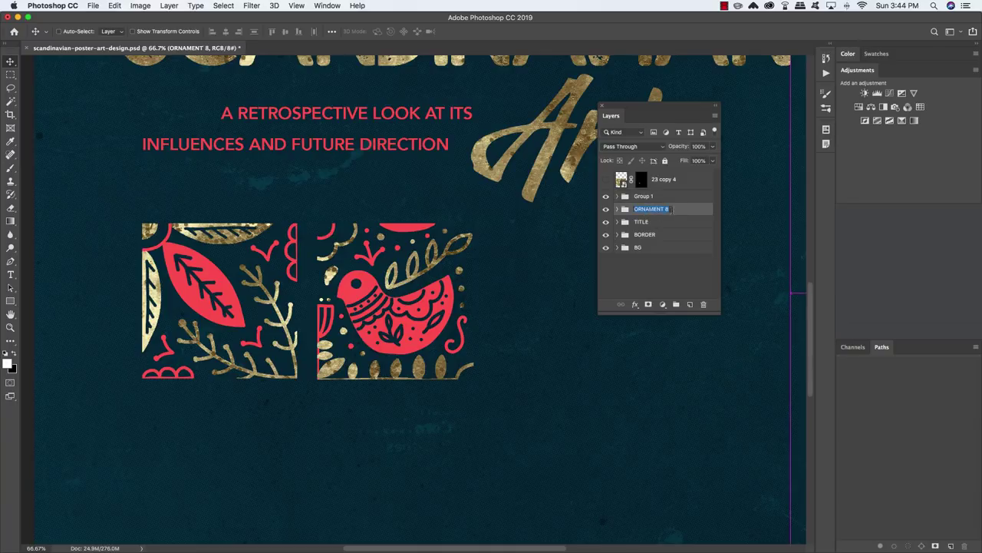
{"action": "left_click", "coordinate": [644, 198]}
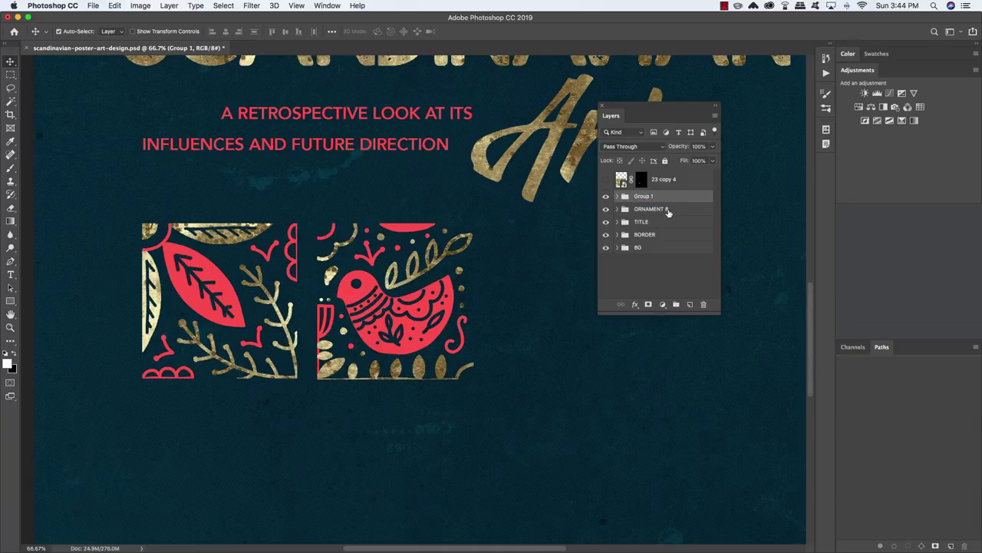
{"action": "double_click", "coordinate": [643, 196]}
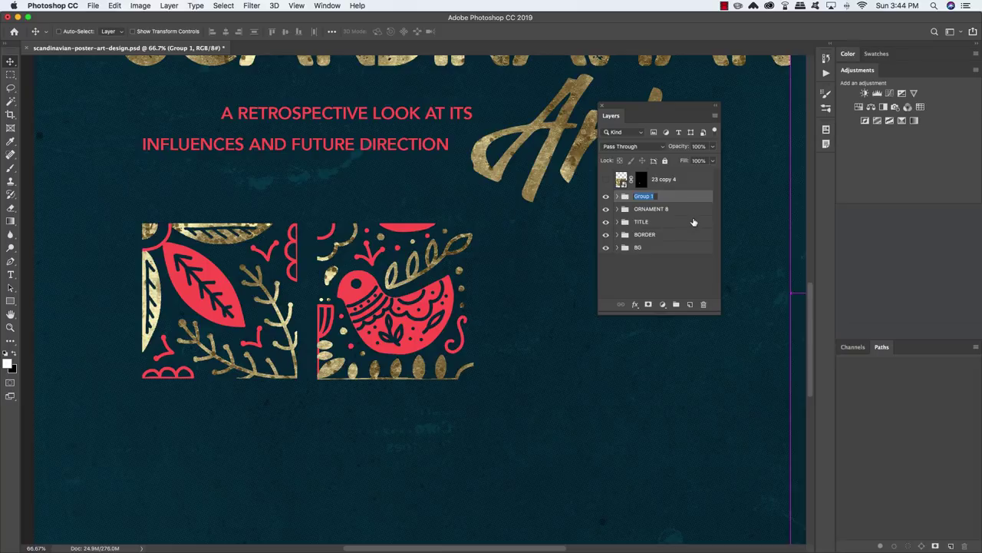
{"action": "key", "text": "super+v"}
{"action": "key", "text": "BackSpace"}
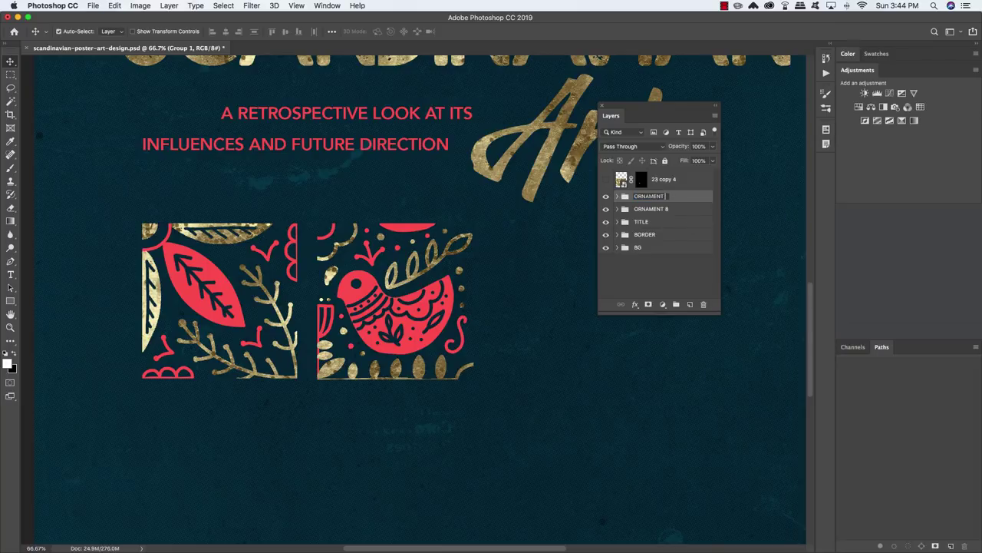
{"action": "type", "text": "7"}
{"action": "key", "text": "Return"}
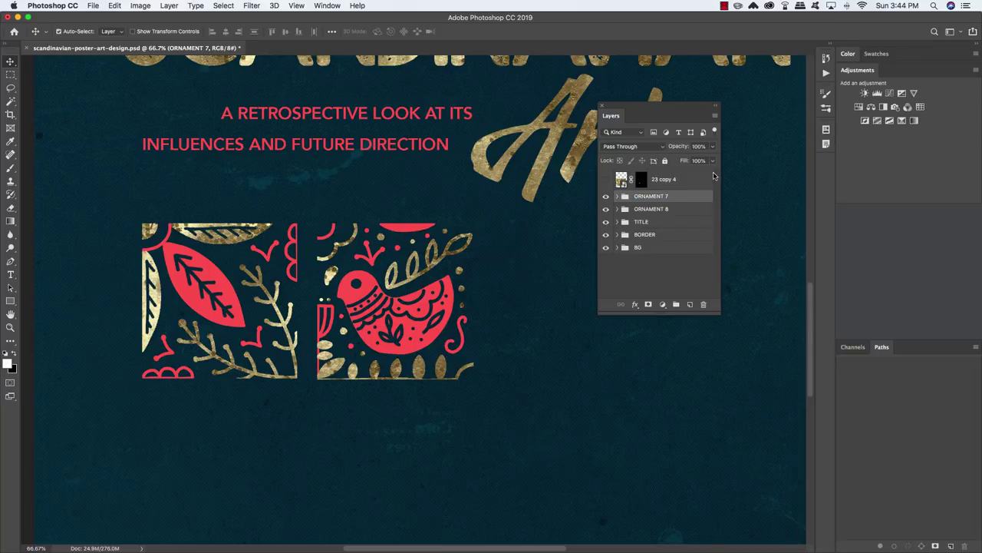
Place ORNAMENT-01.png as an embedded image, scaled to about 36.56%, beside the bird ornament in the row.
{"action": "left_click", "coordinate": [93, 6]}
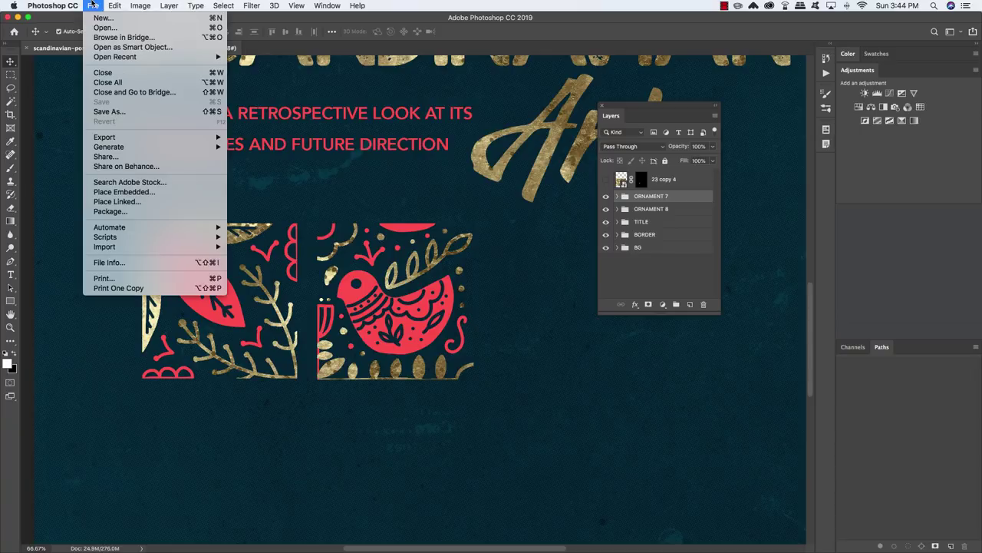
{"action": "left_click", "coordinate": [144, 198]}
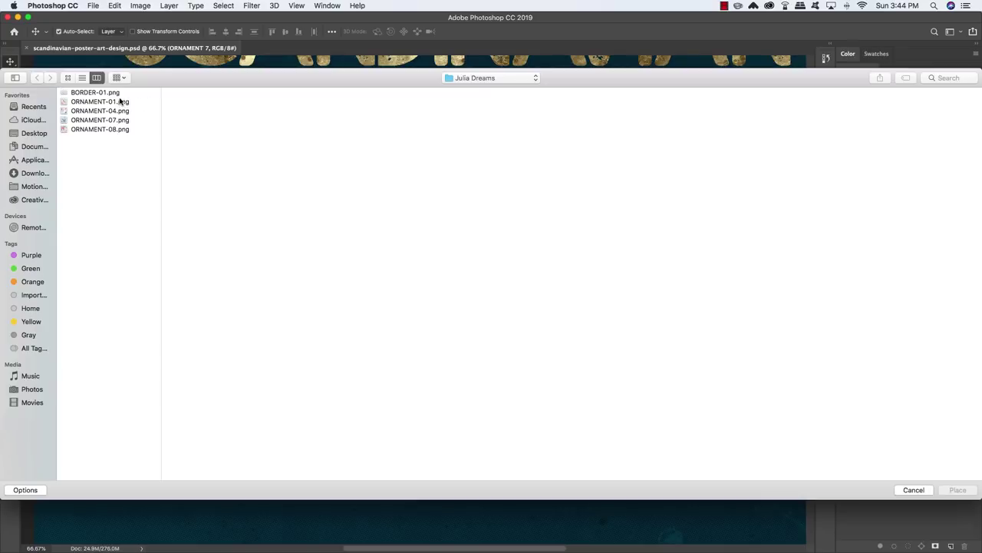
{"action": "left_click", "coordinate": [121, 103]}
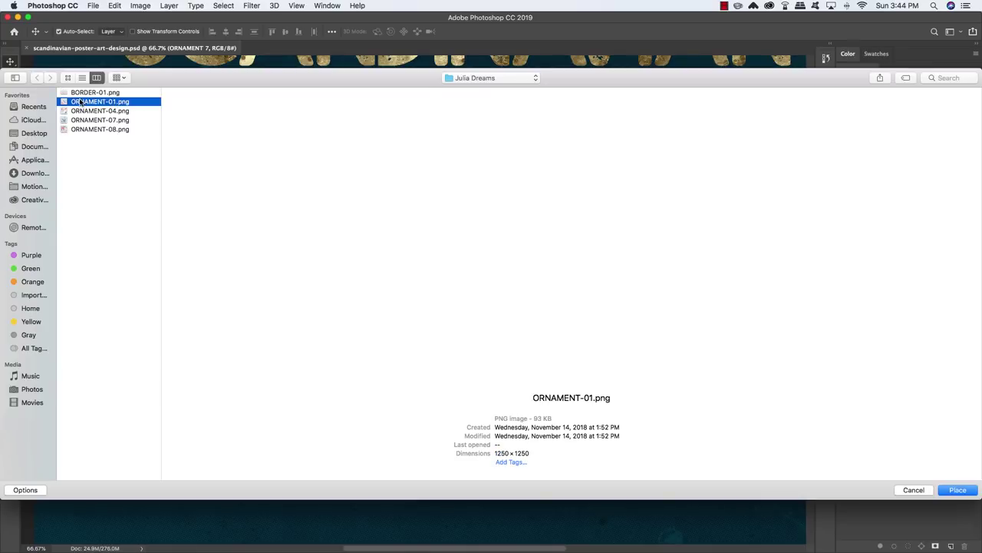
{"action": "double_click", "coordinate": [121, 102]}
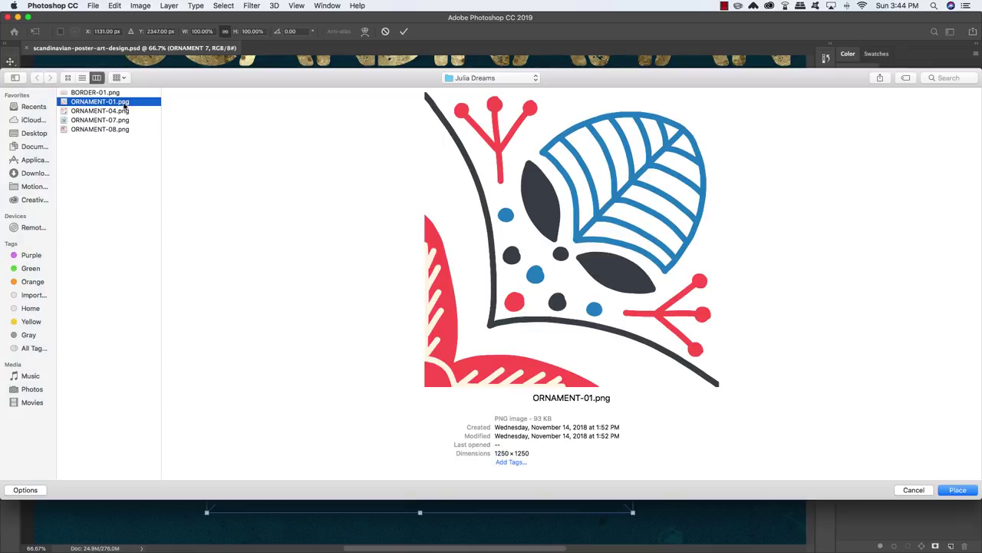
{"action": "left_click_drag", "start_coordinate": [208, 88], "coordinate": [509, 389]}
{"action": "left_click_drag", "start_coordinate": [559, 417], "coordinate": [412, 250]}
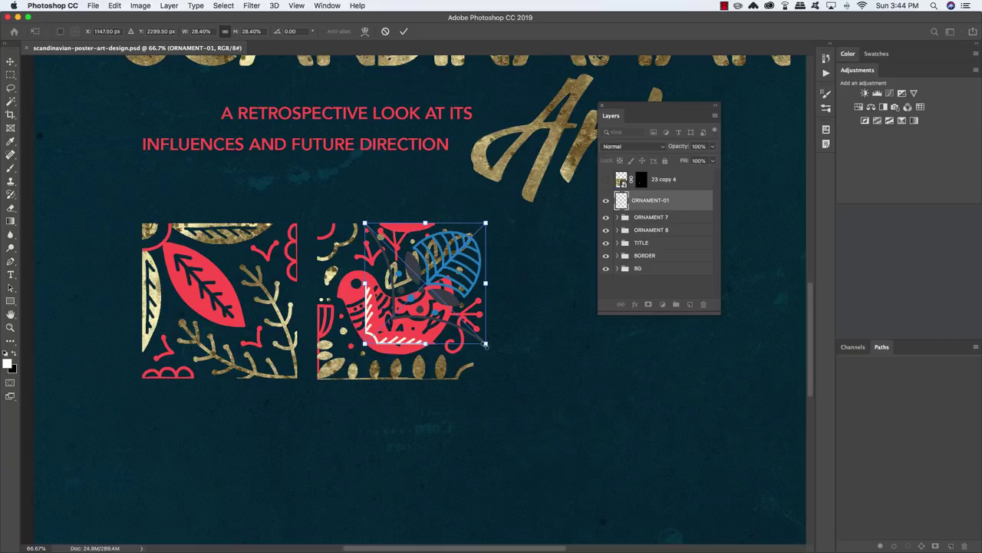
{"action": "left_click_drag", "start_coordinate": [485, 344], "coordinate": [520, 377]}
{"action": "left_click_drag", "start_coordinate": [375, 283], "coordinate": [495, 287]}
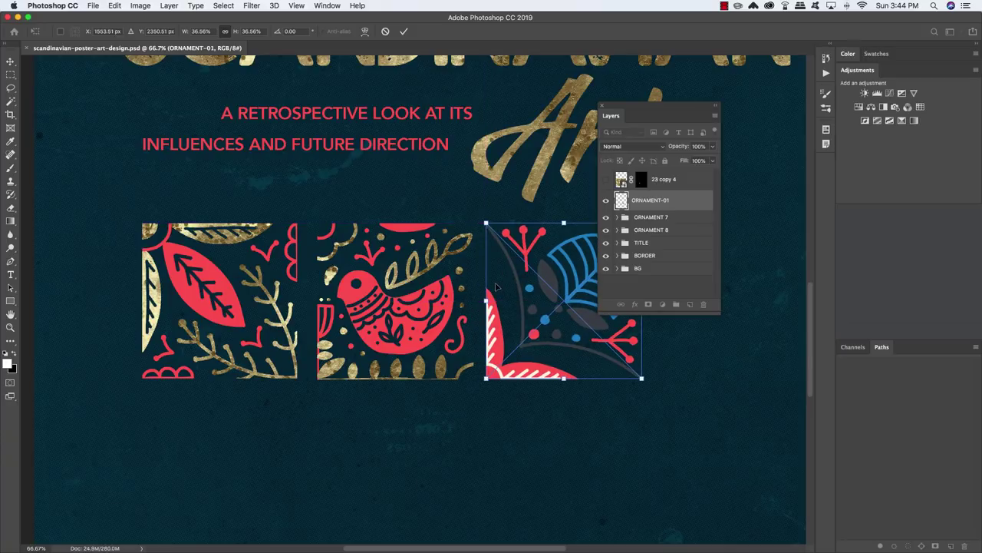
{"action": "key", "text": "Return"}
Select all cream shapes of ORNAMENT-01 by similar colour and mask them out, leaving the other shapes.
{"action": "scroll", "coordinate": [507, 269], "scroll_direction": "right", "scroll_amount": 10}
{"action": "scroll", "coordinate": [507, 269], "scroll_direction": "down", "scroll_amount": 2}
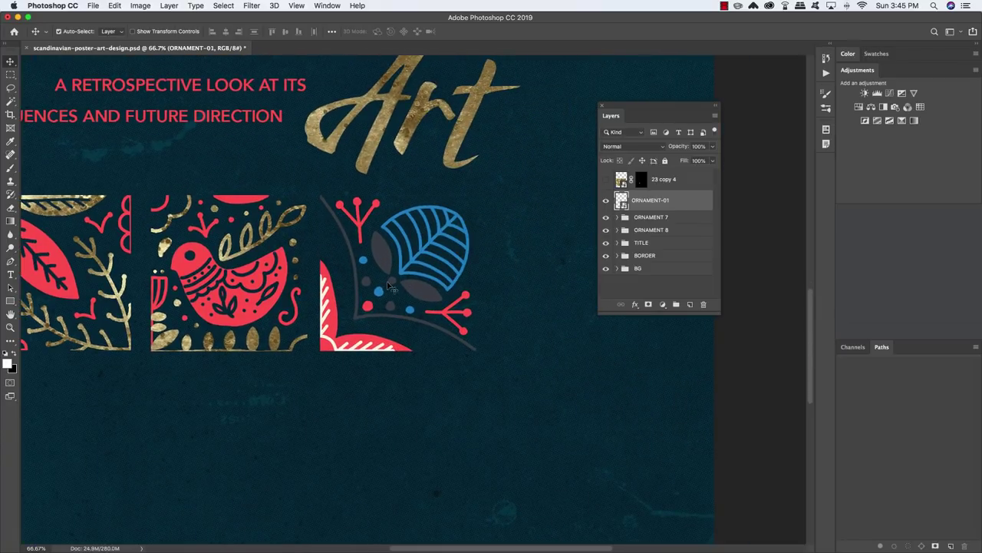
{"action": "key", "text": "w"}
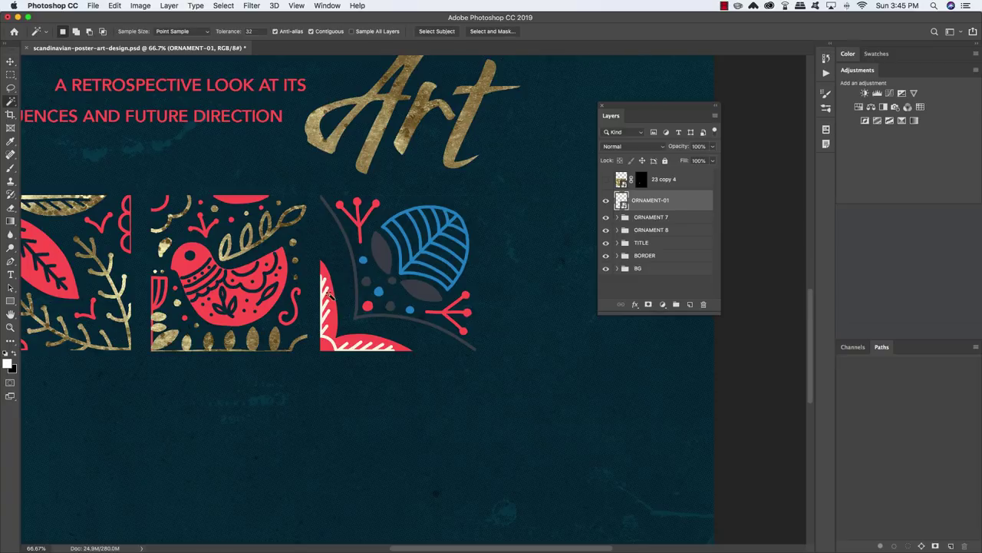
{"action": "left_click", "coordinate": [325, 293]}
{"action": "left_click", "coordinate": [223, 6]}
{"action": "left_click", "coordinate": [259, 178]}
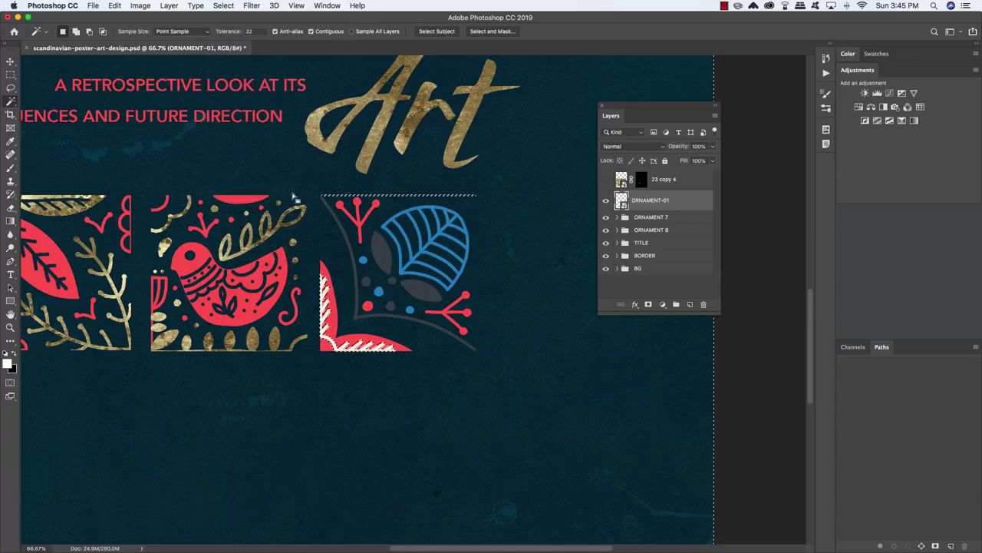
{"action": "left_click", "coordinate": [647, 304]}
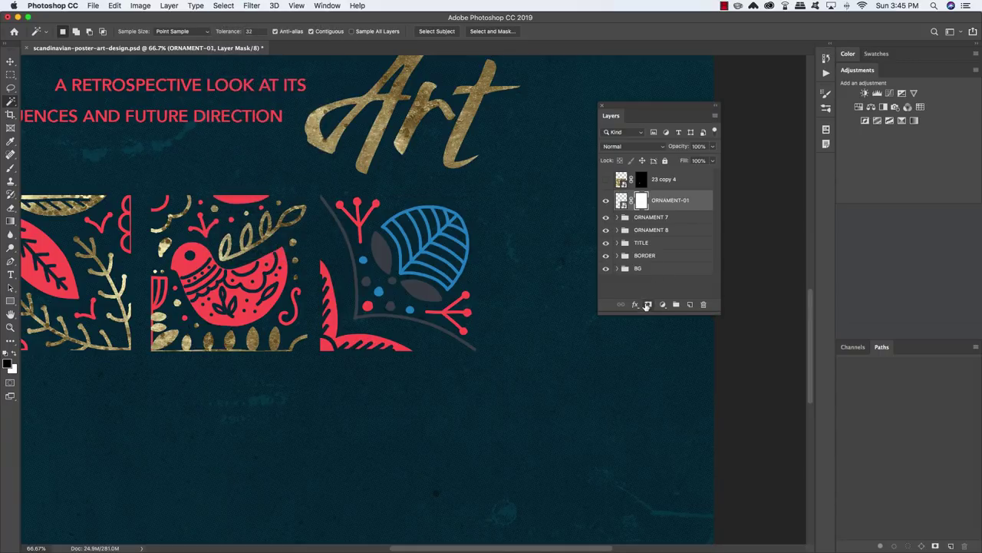
Select all dark grey shapes of ORNAMENT-01 by similar colour, and replace the 23 copy 4 gold texture's mask with that selection.
{"action": "key", "text": "v"}
{"action": "left_click", "coordinate": [617, 201]}
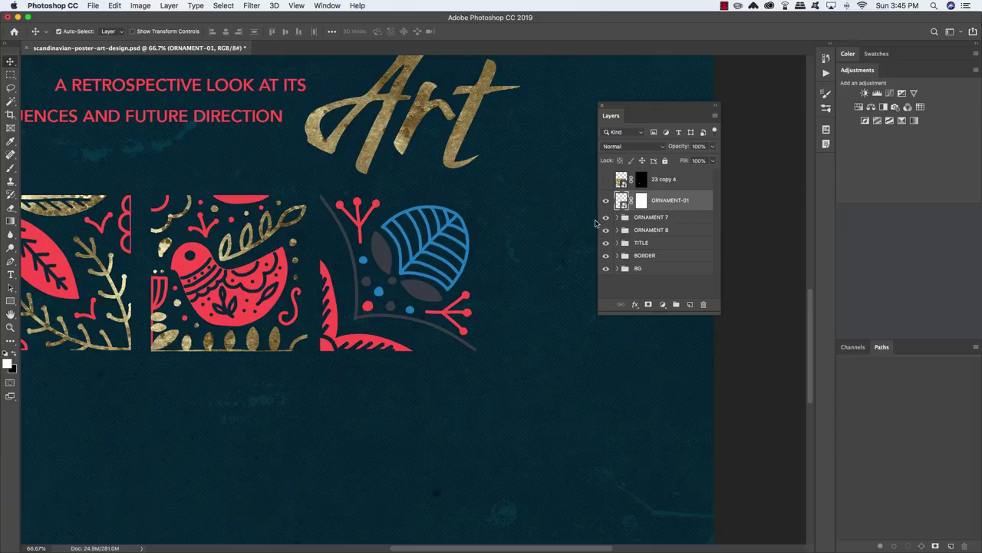
{"action": "key", "text": "w"}
{"action": "left_click", "coordinate": [384, 254]}
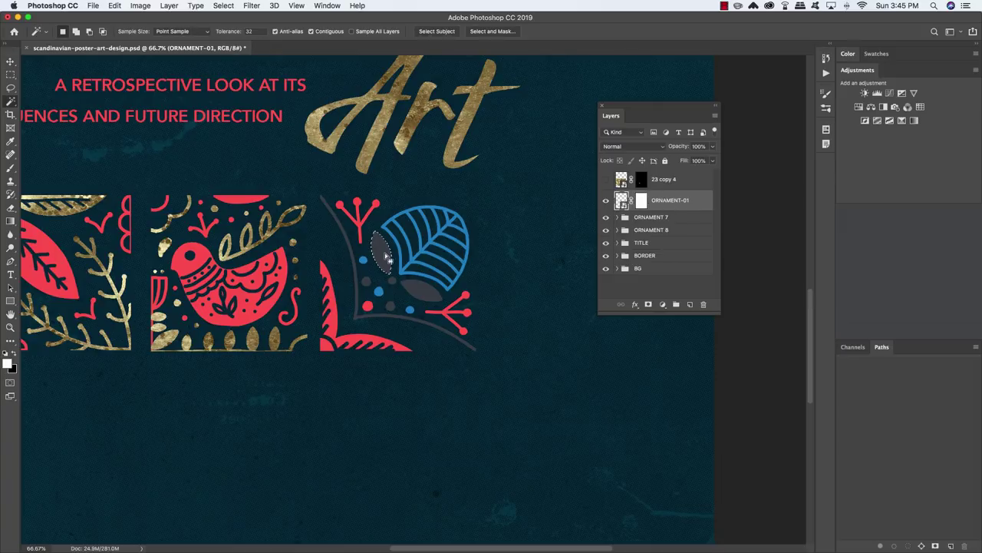
{"action": "left_click", "coordinate": [228, 4]}
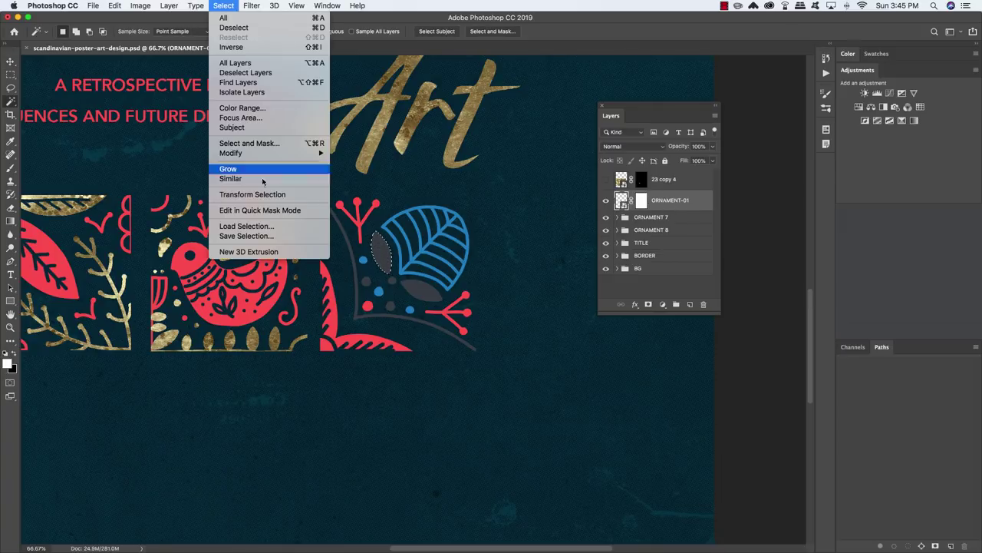
{"action": "left_click", "coordinate": [261, 181]}
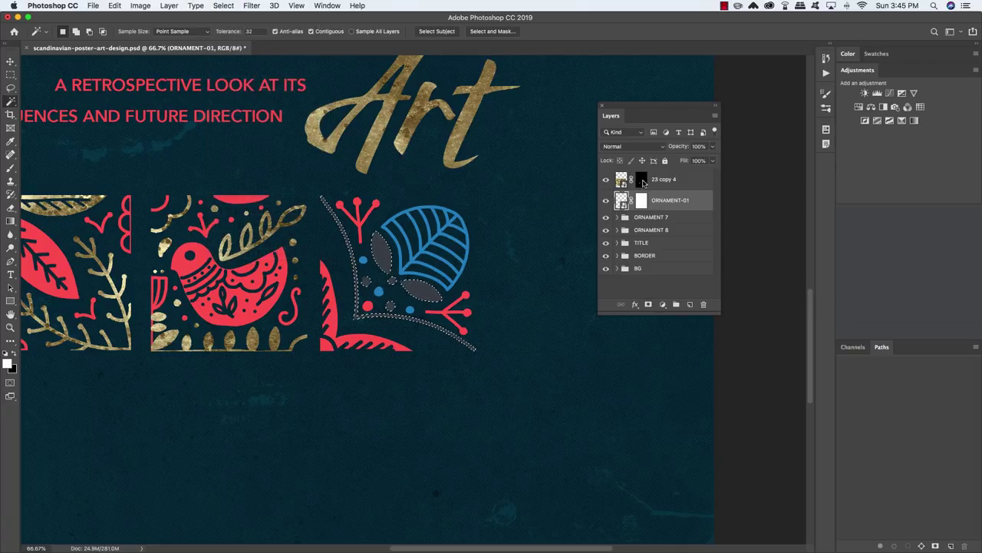
{"action": "right_click", "coordinate": [643, 182]}
{"action": "left_click", "coordinate": [660, 200]}
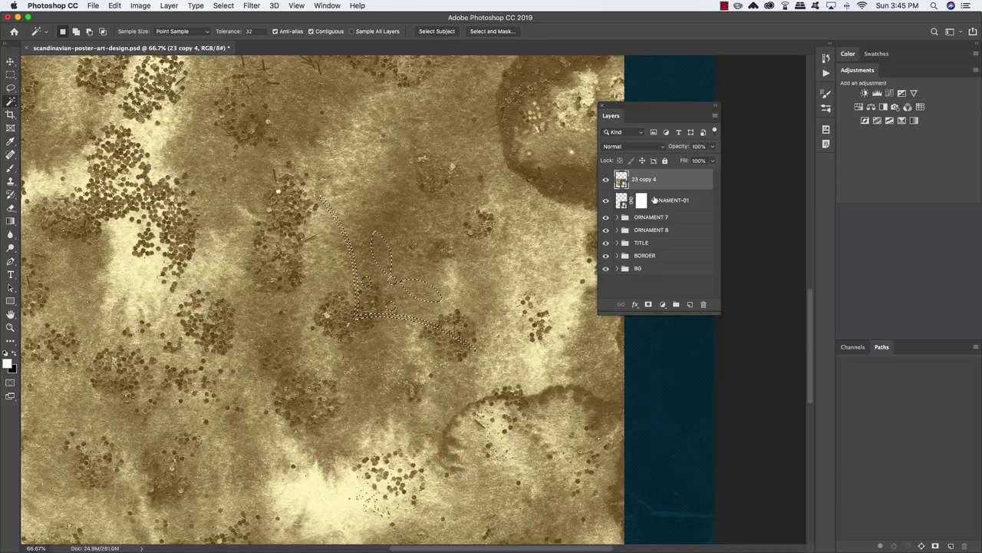
{"action": "left_click", "coordinate": [647, 304]}
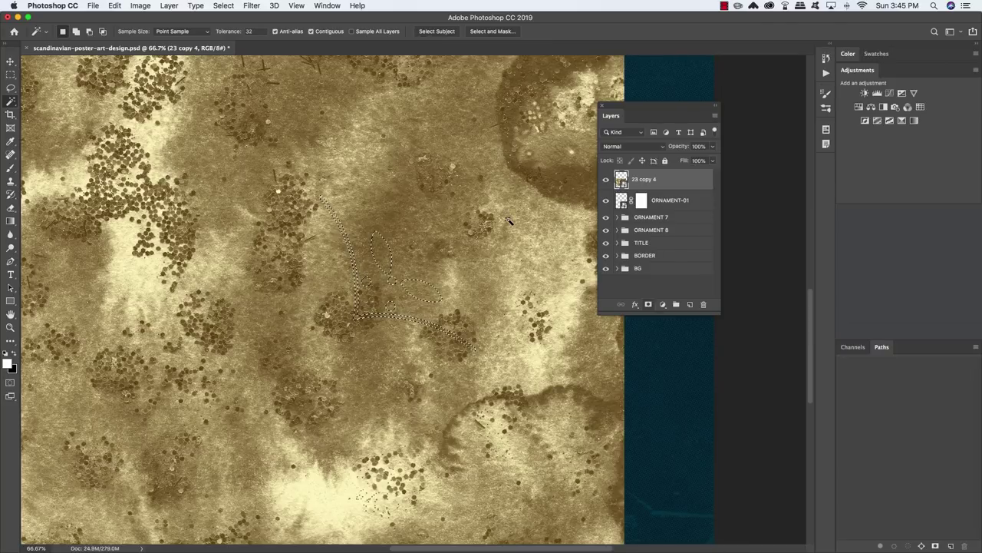
Select all blue shapes of ORNAMENT-01 by similar colour, fill them with white on the 23 copy 4 mask, and deselect.
{"action": "key", "text": "v"}
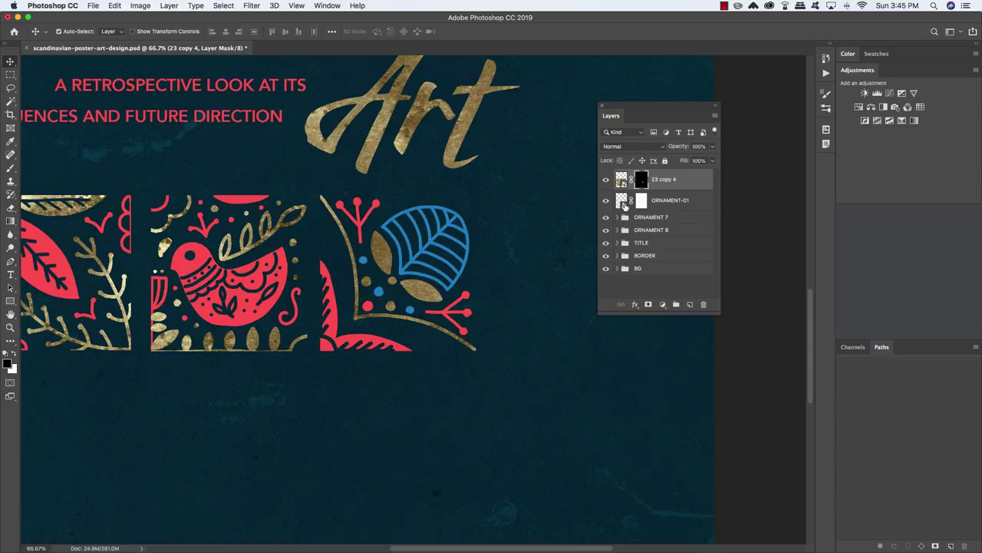
{"action": "left_click", "coordinate": [623, 207]}
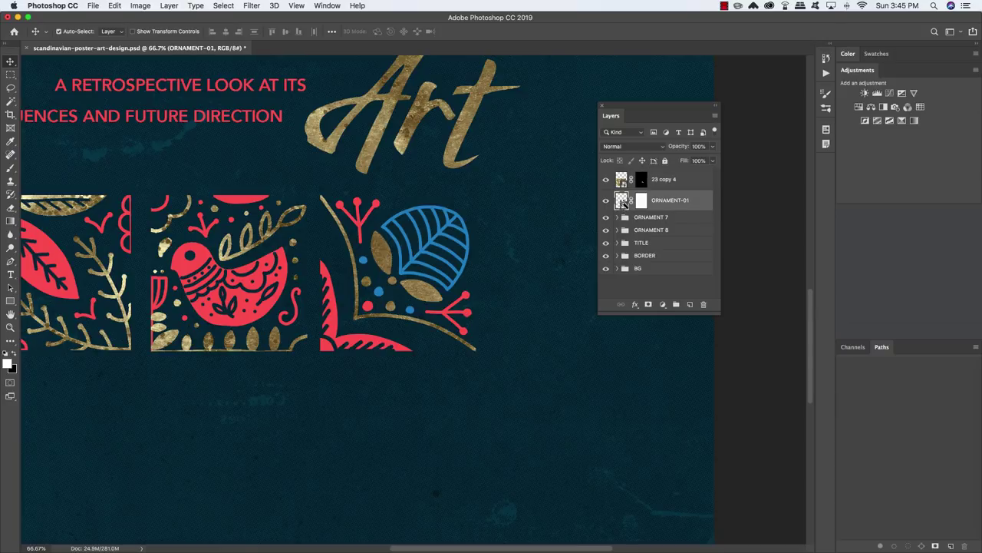
{"action": "key", "text": "w"}
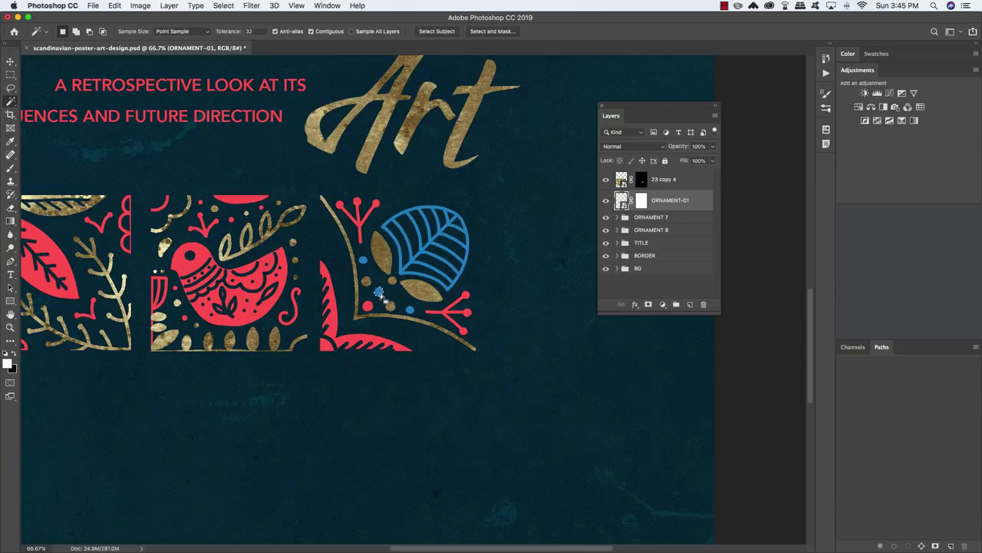
{"action": "left_click", "coordinate": [225, 6]}
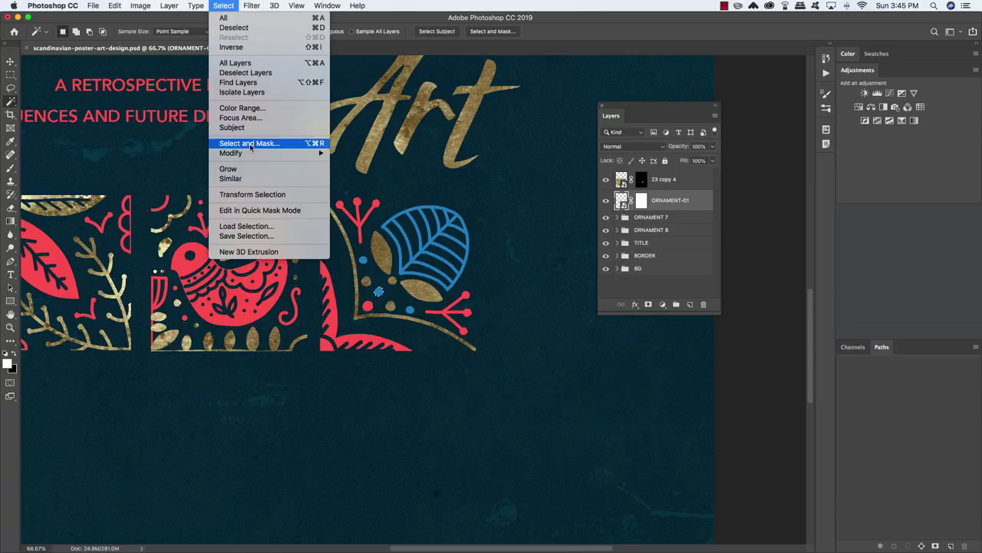
{"action": "left_click", "coordinate": [267, 178]}
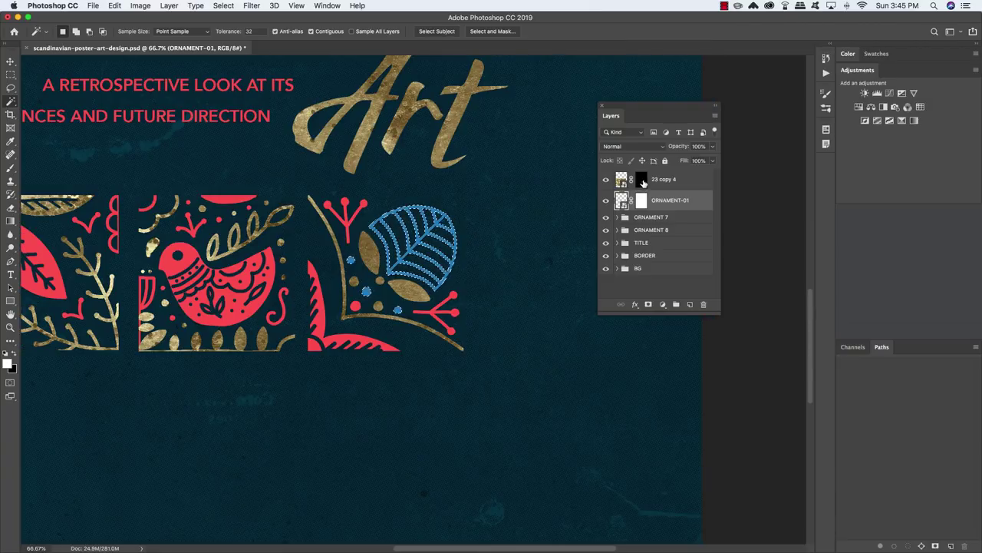
{"action": "left_click", "coordinate": [642, 180]}
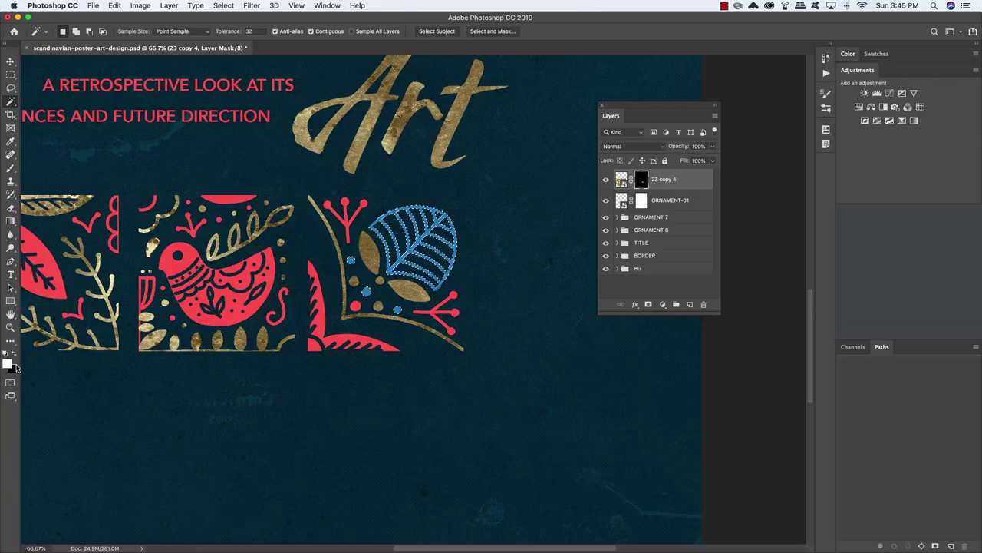
{"action": "key", "text": "alt+BackSpace"}
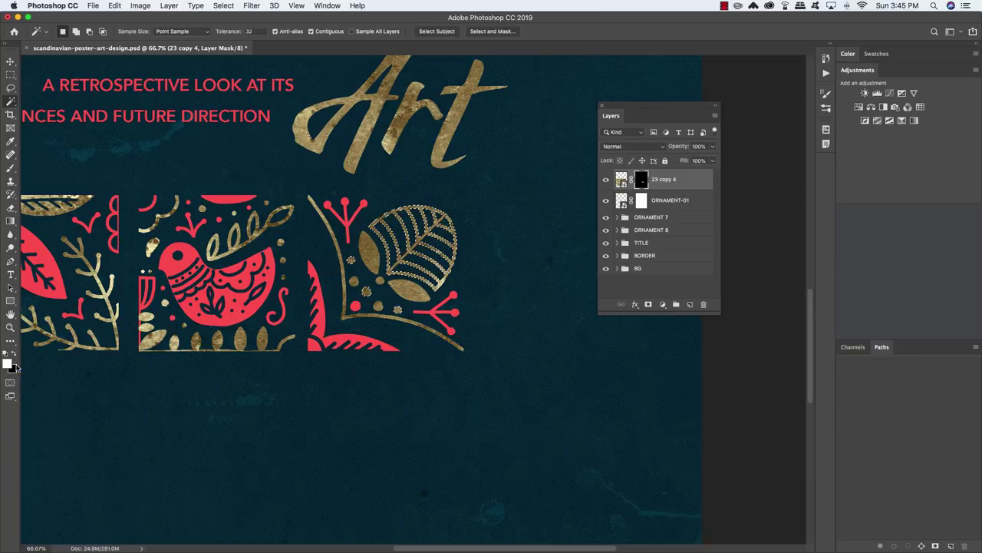
{"action": "key", "text": "super+d"}
{"action": "key", "text": "super+d"}
{"action": "key", "text": "v"}
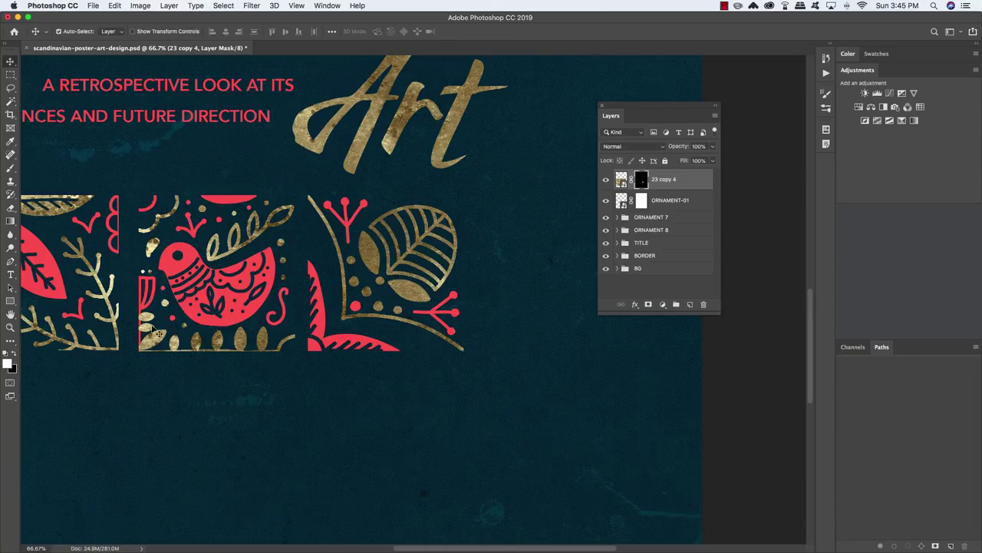
{"action": "left_click", "coordinate": [6, 357]}
{"action": "key", "text": "x"}
{"action": "key", "text": "x"}
{"action": "key", "text": "x"}
{"action": "key", "text": "x"}
{"action": "key", "text": "x"}
{"action": "key", "text": "x"}
Duplicate the 23 copy 4 gold texture layer, delete the duplicate's mask and hide the duplicate.
{"action": "key", "text": "super+j"}
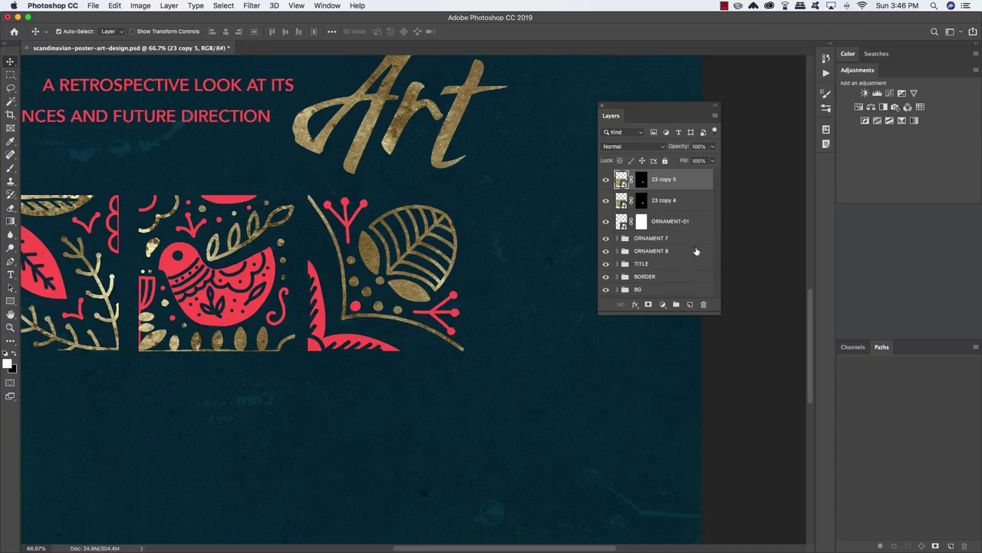
{"action": "right_click", "coordinate": [640, 179]}
{"action": "left_click", "coordinate": [659, 195]}
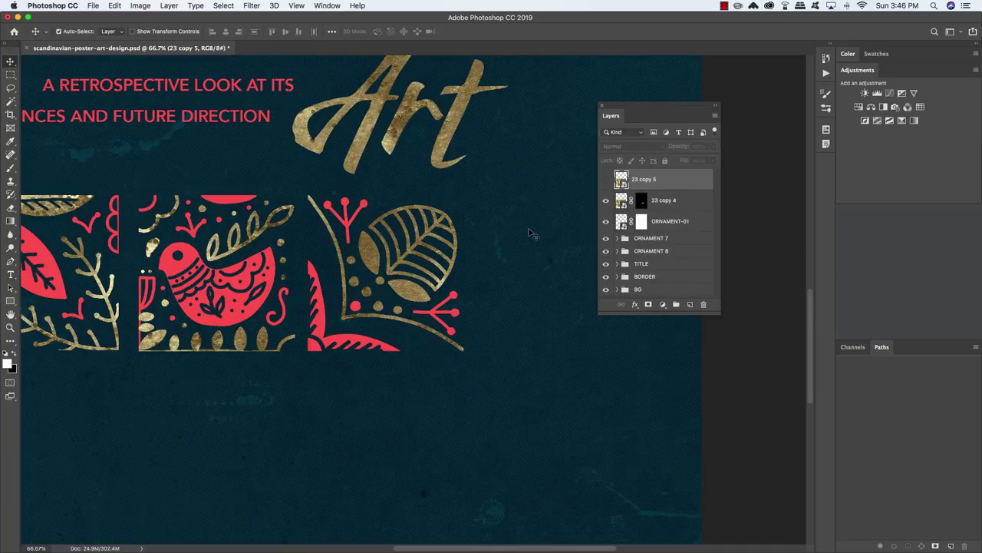
Group the 23 copy 4 texture with ORNAMENT-01 and name the group ORNAMENT 1.
{"action": "left_click", "coordinate": [681, 202]}
{"action": "left_click", "coordinate": [674, 224], "text": "shift"}
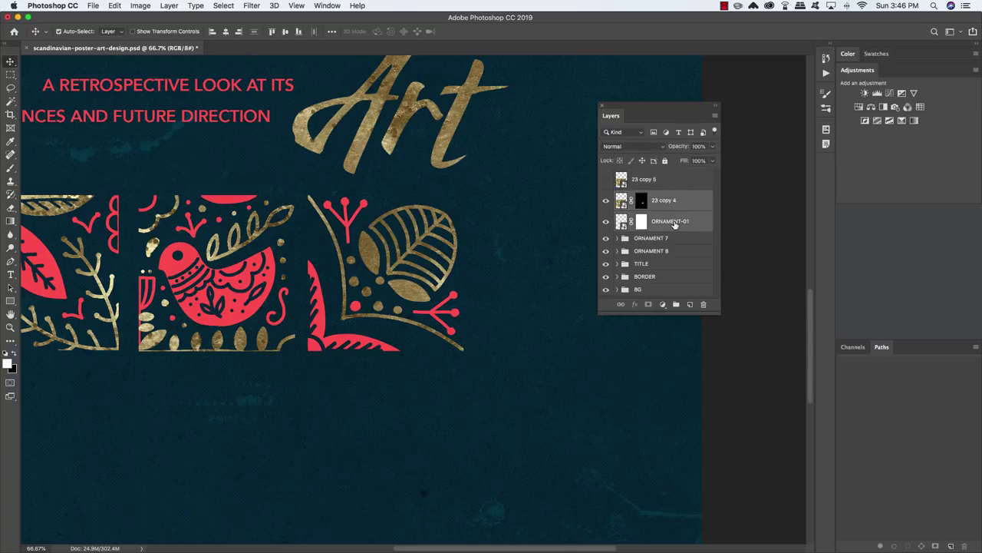
{"action": "key", "text": "super+g"}
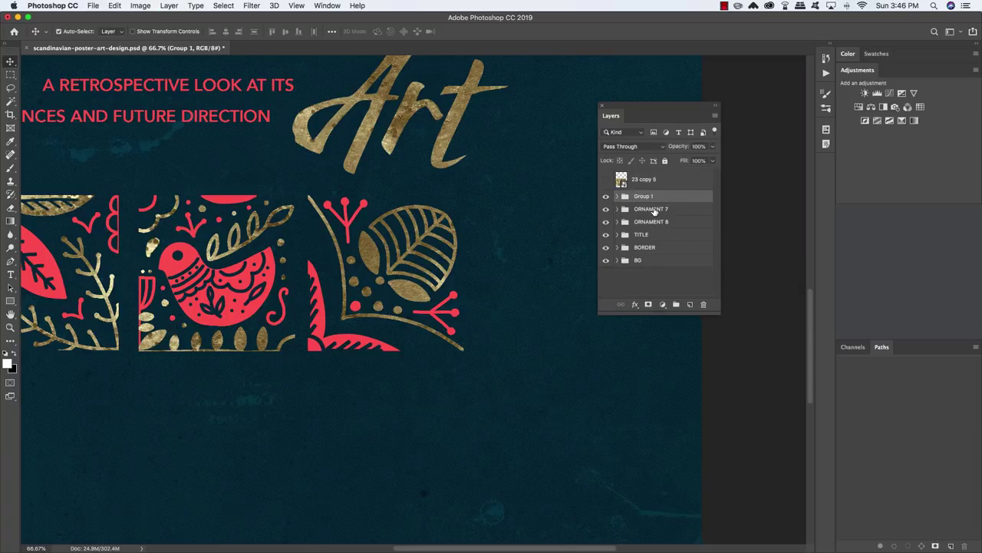
{"action": "double_click", "coordinate": [653, 209]}
{"action": "key", "text": "super+c"}
{"action": "double_click", "coordinate": [643, 197]}
{"action": "key", "text": "super+v"}
{"action": "key", "text": "Return"}
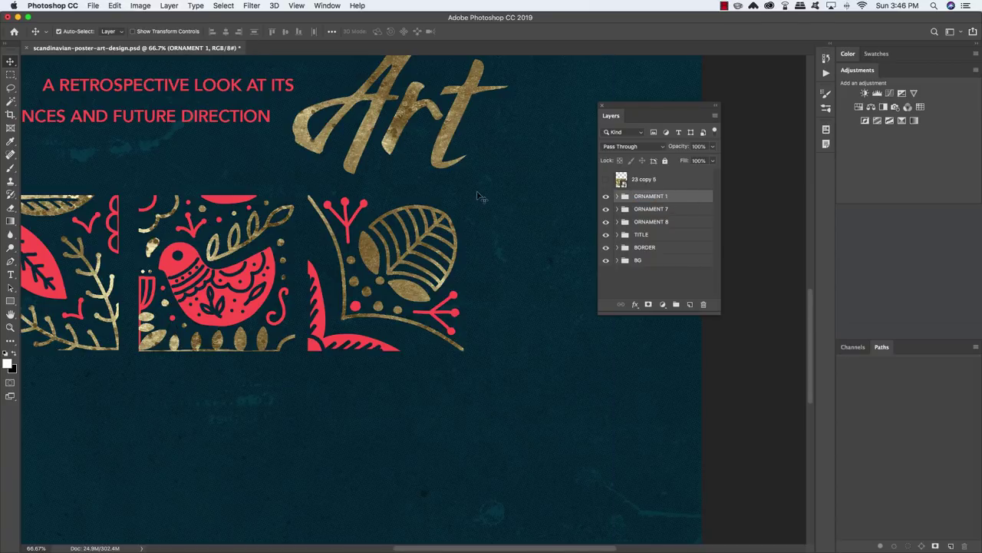
Place ORNAMENT-04.png as an embedded image, scaled to match the other ornaments, as the last one in the row beside ORNAMENT 1.
{"action": "left_click", "coordinate": [93, 5]}
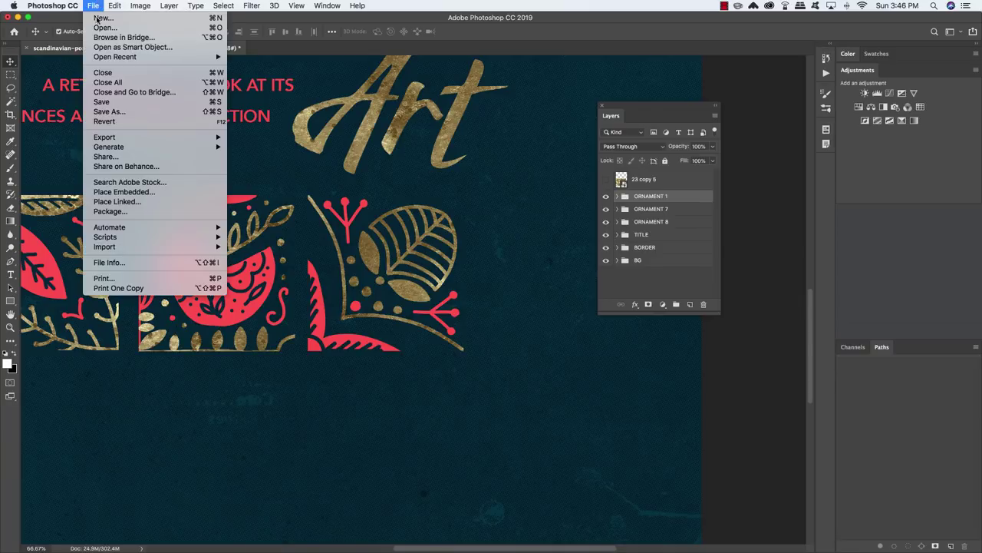
{"action": "left_click", "coordinate": [150, 198]}
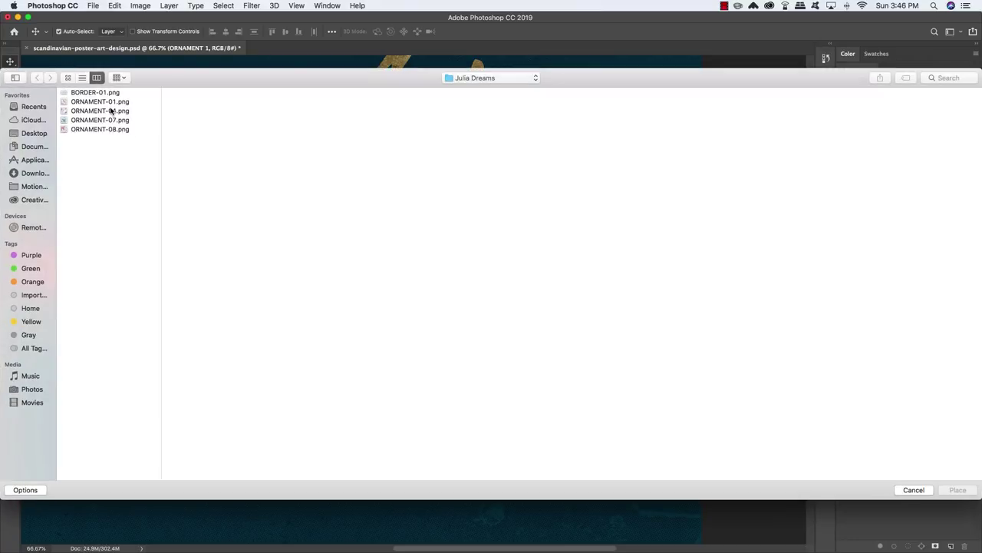
{"action": "left_click", "coordinate": [111, 111]}
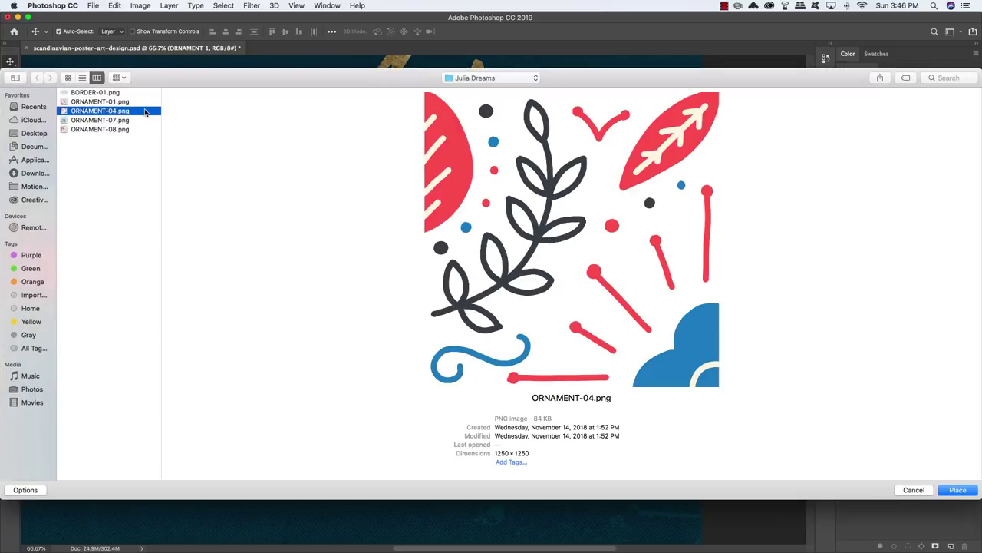
{"action": "double_click", "coordinate": [145, 111]}
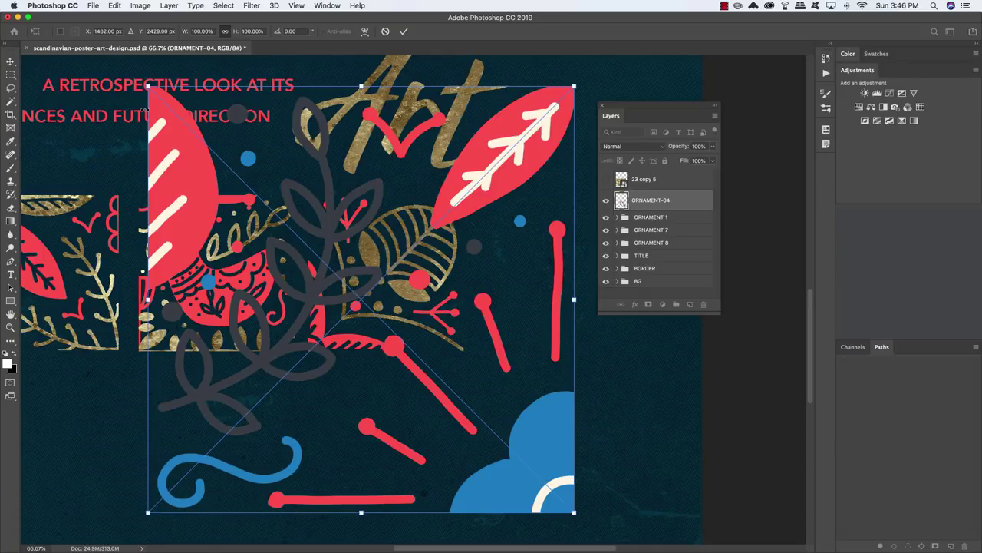
{"action": "left_click_drag", "start_coordinate": [150, 85], "coordinate": [416, 351]}
{"action": "left_click_drag", "start_coordinate": [475, 377], "coordinate": [369, 240]}
{"action": "key", "text": "Return"}
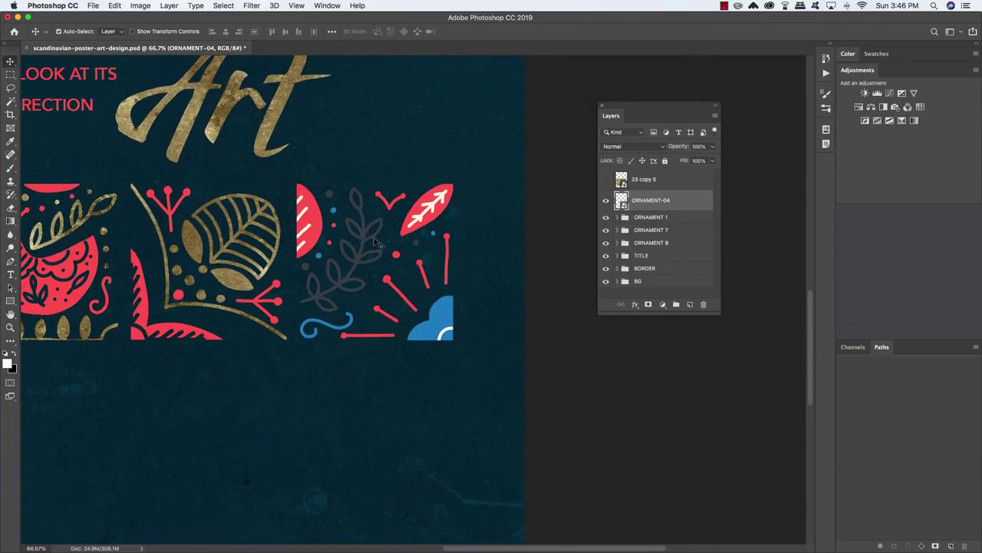
Select all white shapes of ORNAMENT-04 by similar colour and hide them with a layer mask.
{"action": "key", "text": "w"}
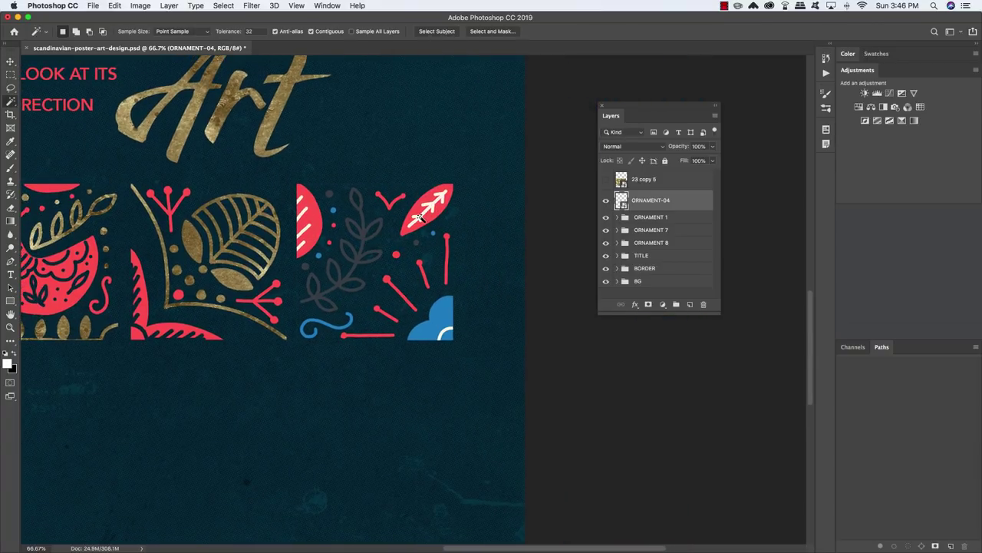
{"action": "left_click", "coordinate": [224, 5]}
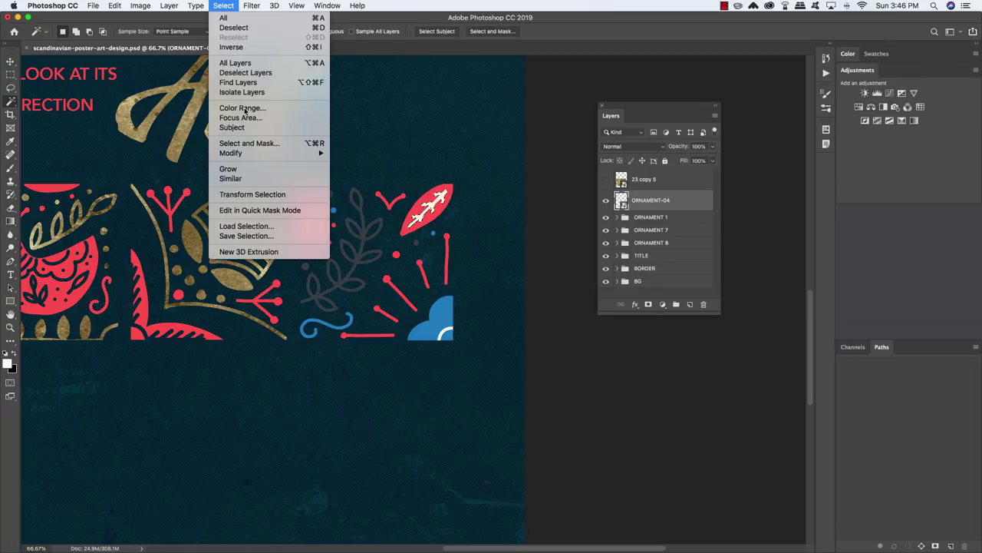
{"action": "left_click", "coordinate": [230, 178]}
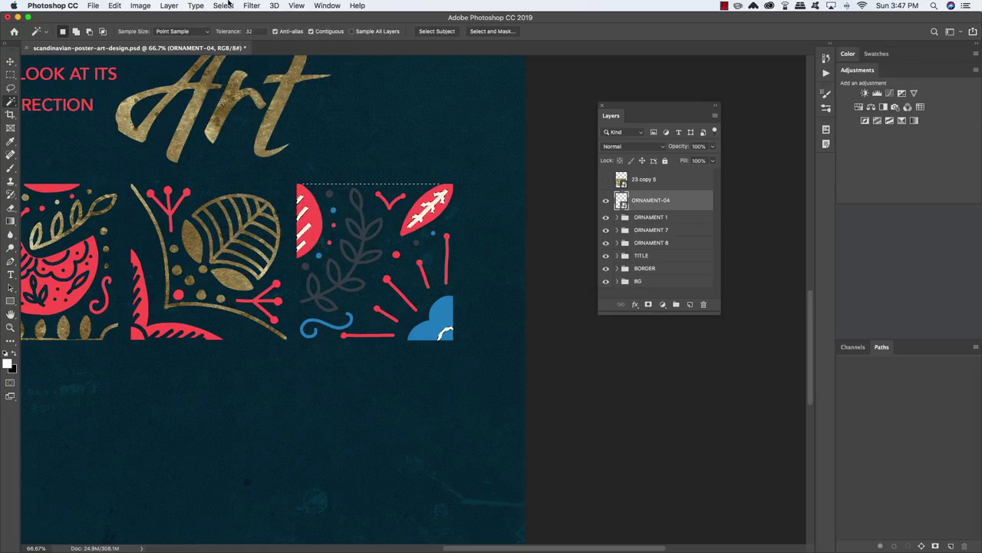
{"action": "left_click", "coordinate": [648, 304]}
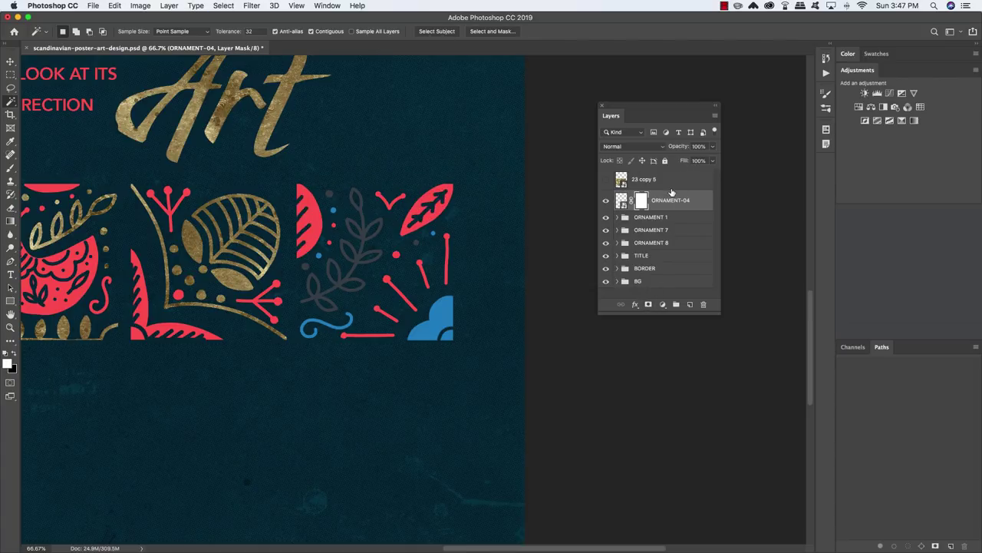
Select all grey shapes of ORNAMENT-04 by similar colour, show the 23 copy 5 gold texture and mask it to that selection.
{"action": "left_click", "coordinate": [620, 201]}
{"action": "left_click", "coordinate": [380, 222]}
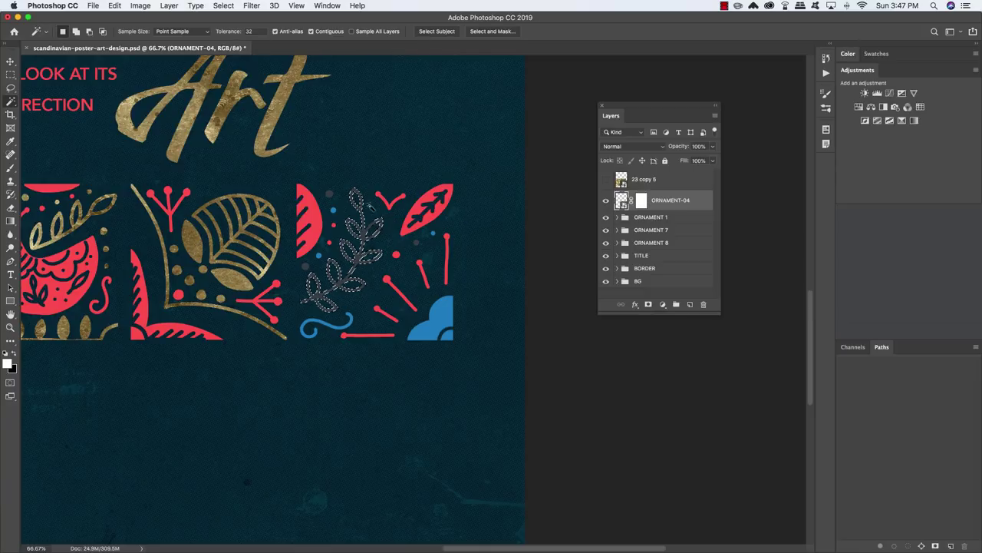
{"action": "left_click", "coordinate": [223, 6]}
{"action": "left_click", "coordinate": [230, 178]}
{"action": "left_click", "coordinate": [616, 179]}
{"action": "left_click", "coordinate": [606, 180]}
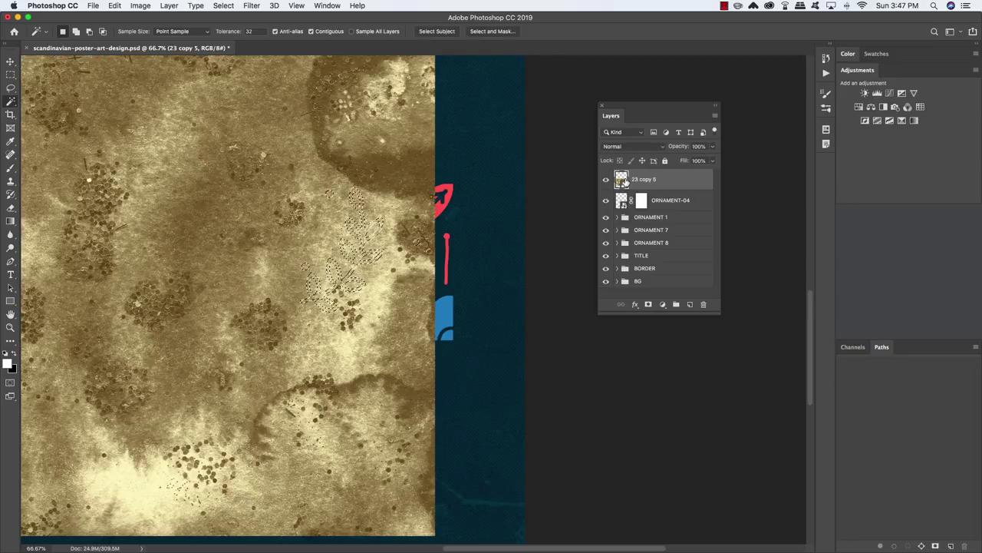
{"action": "left_click", "coordinate": [648, 304]}
{"action": "key", "text": "v"}
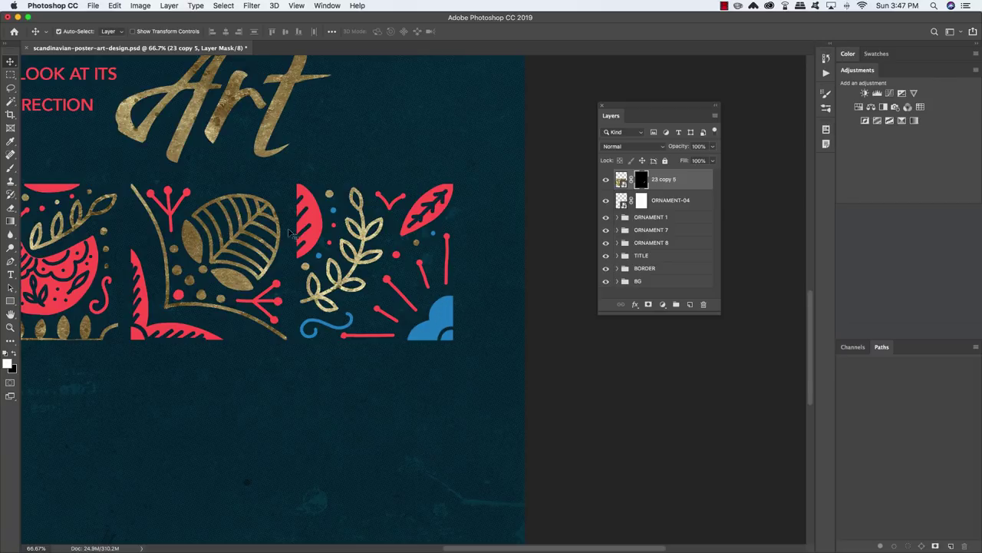
Add a solid colour fill clipped to ORNAMENT-04, using the red sampled from the neighbouring ornament (#ff5858).
{"action": "left_click", "coordinate": [676, 201]}
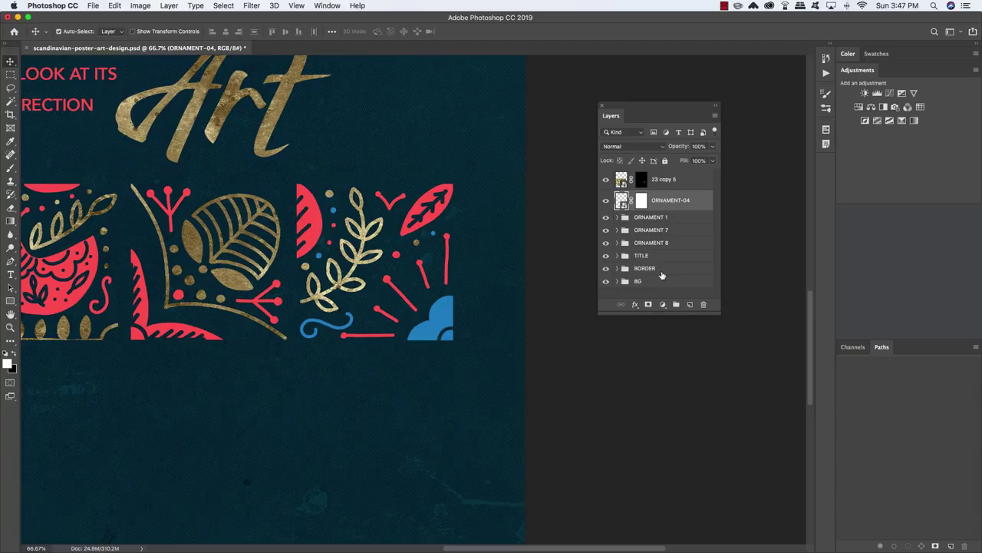
{"action": "left_click", "coordinate": [663, 305]}
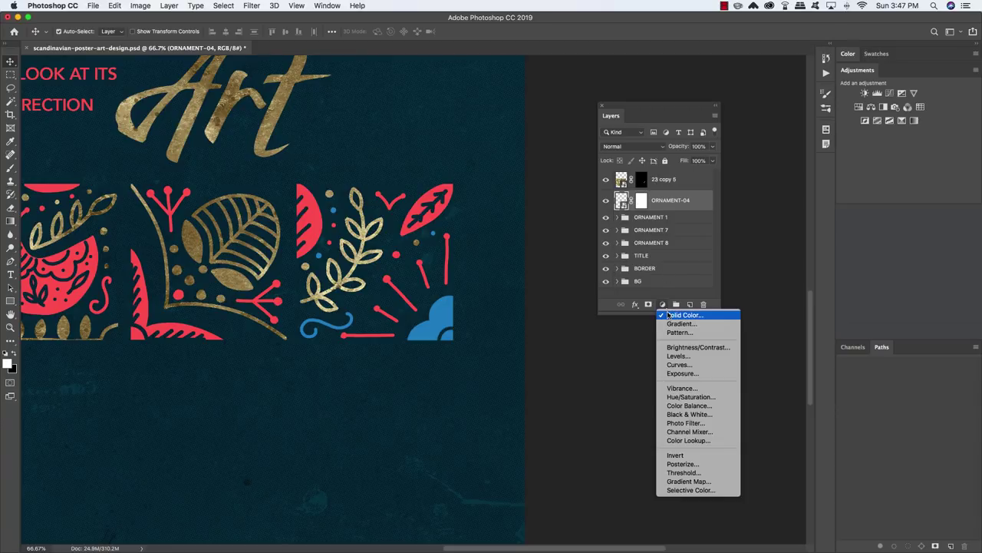
{"action": "left_click", "coordinate": [671, 315]}
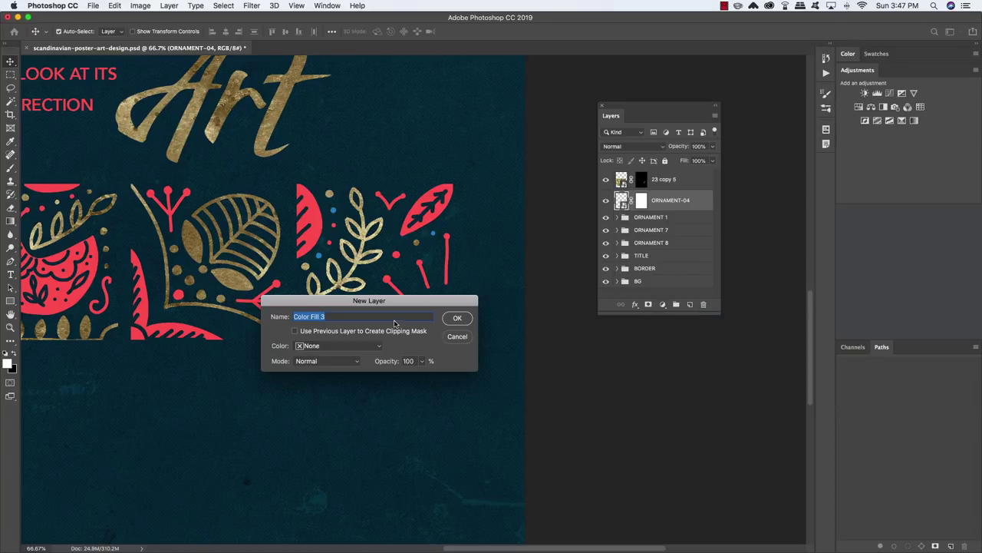
{"action": "left_click", "coordinate": [296, 331]}
{"action": "left_click", "coordinate": [457, 319]}
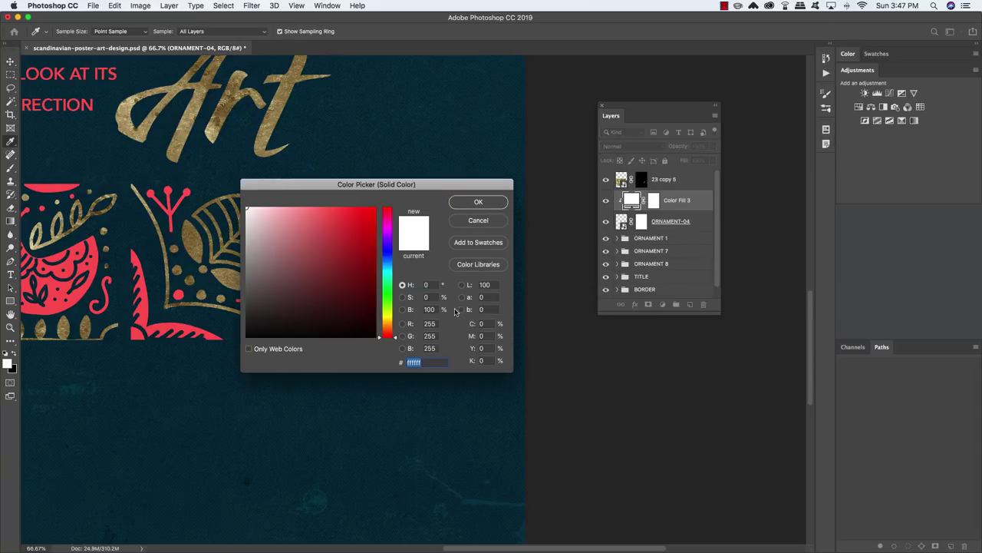
{"action": "left_click", "coordinate": [148, 301]}
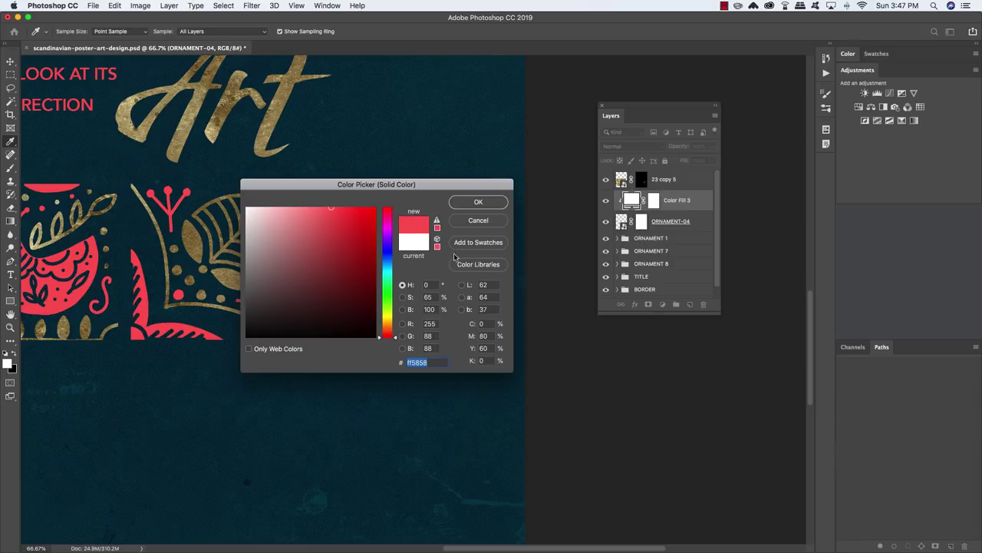
{"action": "left_click", "coordinate": [465, 208]}
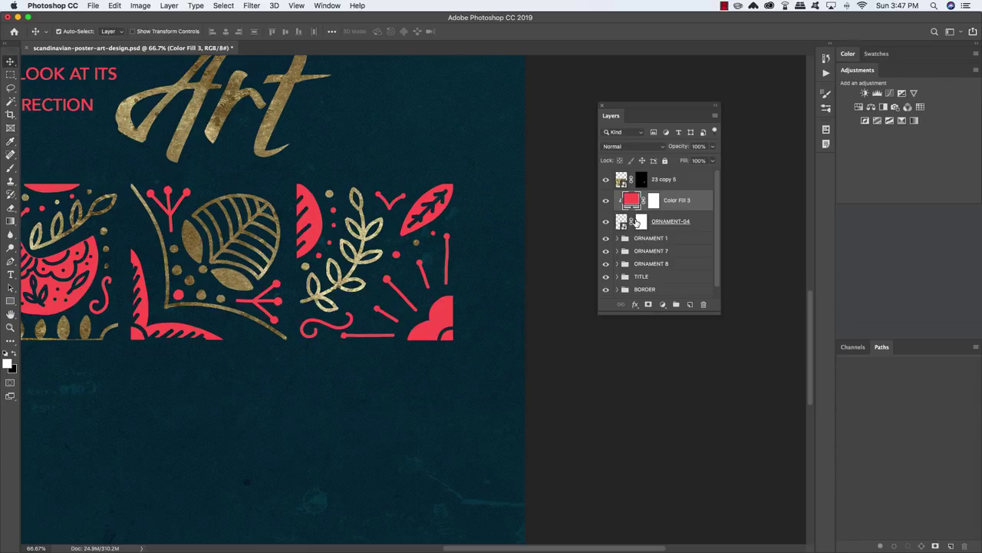
Group ORNAMENT-04 with its red fill and the 23 copy 5 texture, and name the group ORNAMENT 4.
{"action": "left_click", "coordinate": [660, 227]}
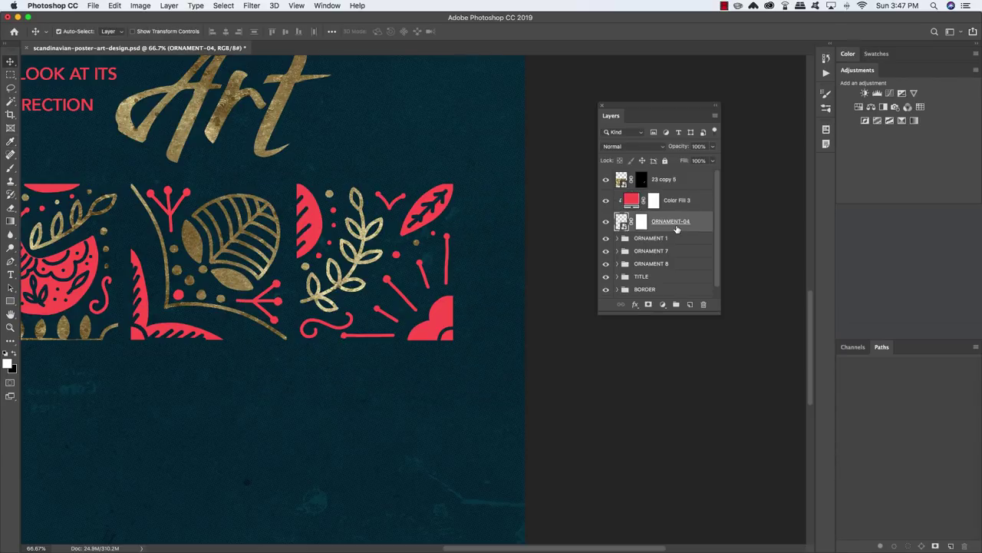
{"action": "left_click", "coordinate": [680, 181], "text": "shift"}
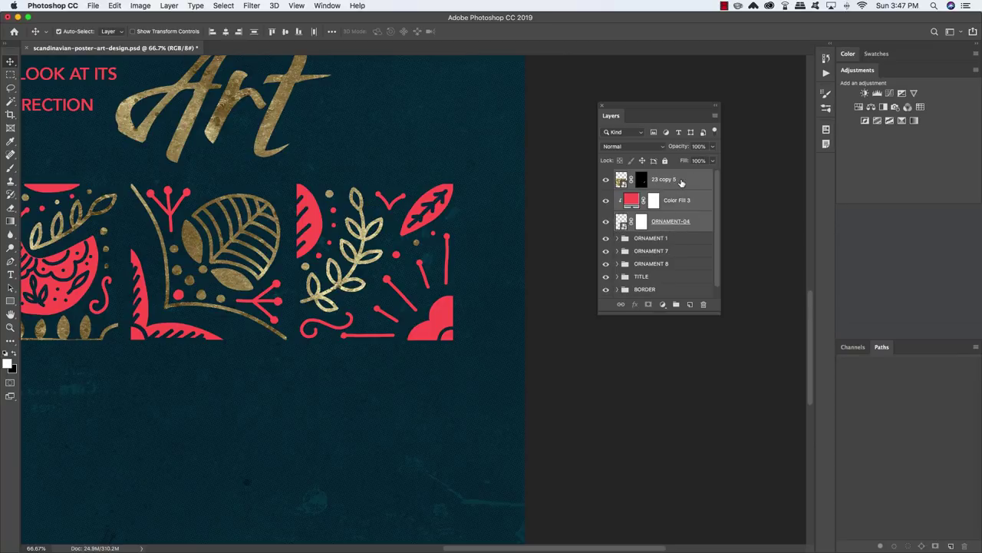
{"action": "key", "text": "super+g"}
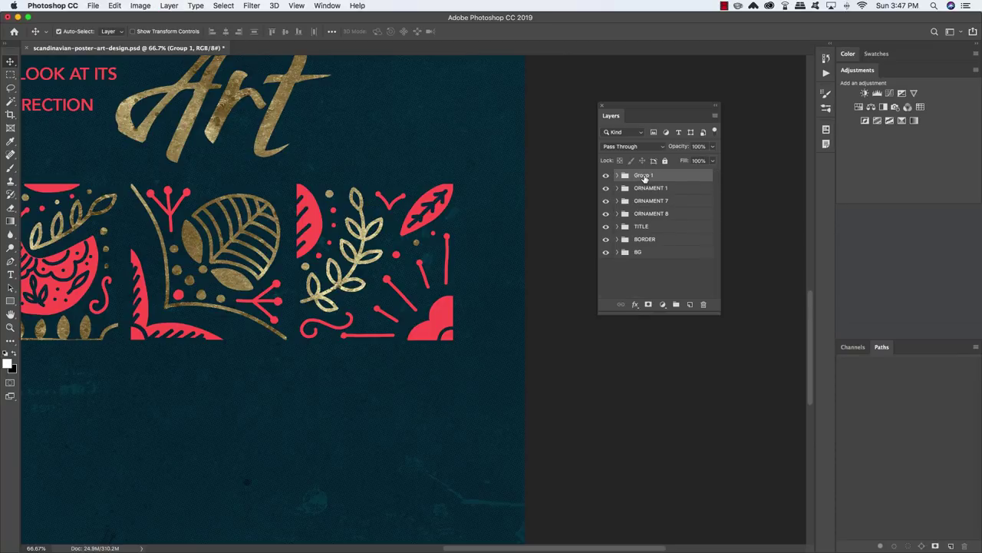
{"action": "double_click", "coordinate": [649, 188]}
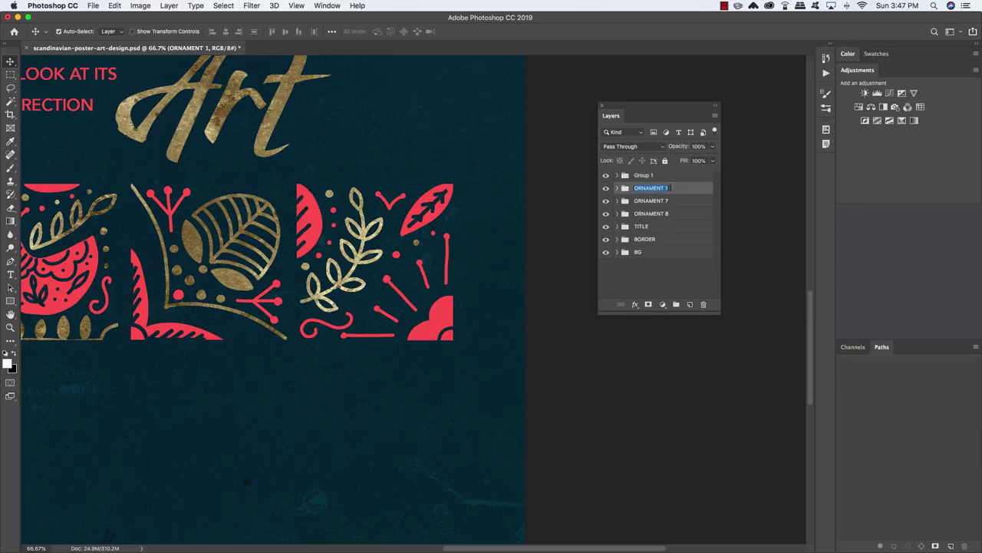
{"action": "key", "text": "shift+Tab"}
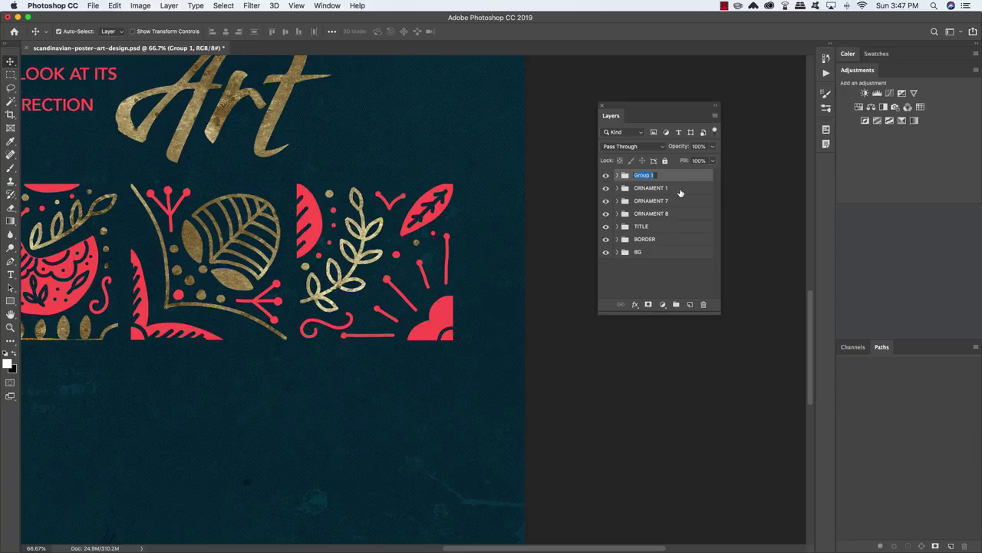
{"action": "key", "text": "super+v"}
{"action": "key", "text": "Return"}
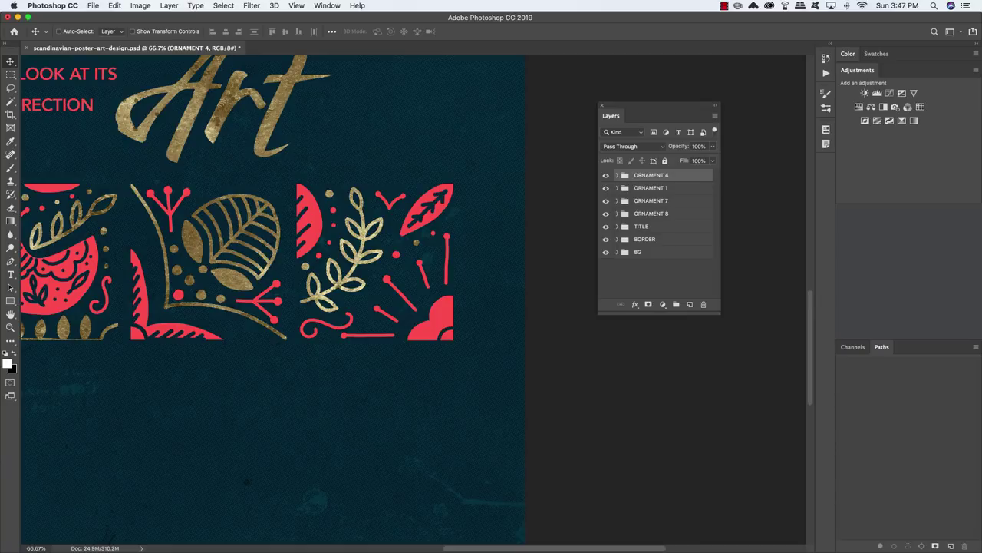
Nudge all four ornament groups left together so the row lines up with the SCANDINAVIAN title.
{"action": "key", "text": "super+0"}
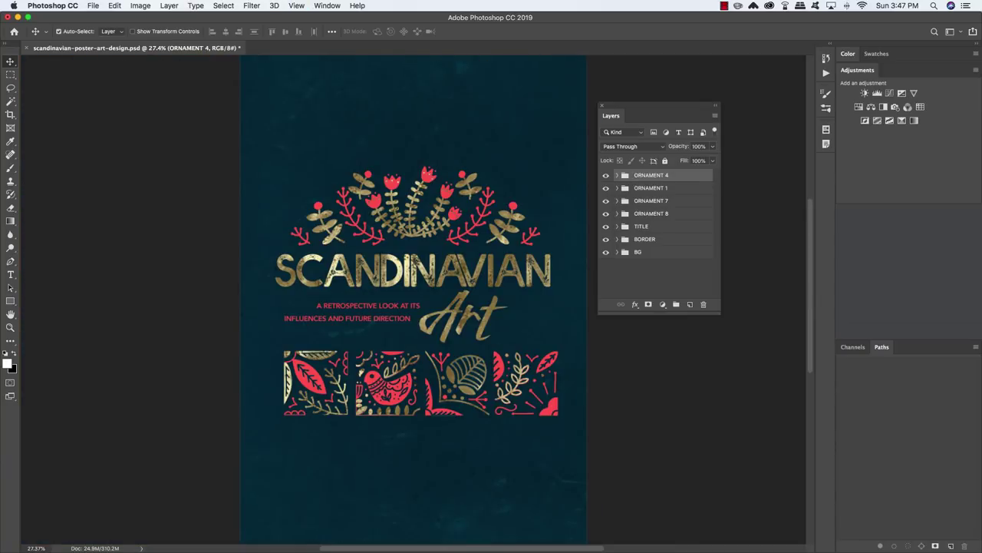
{"action": "left_click", "coordinate": [669, 214], "text": "shift"}
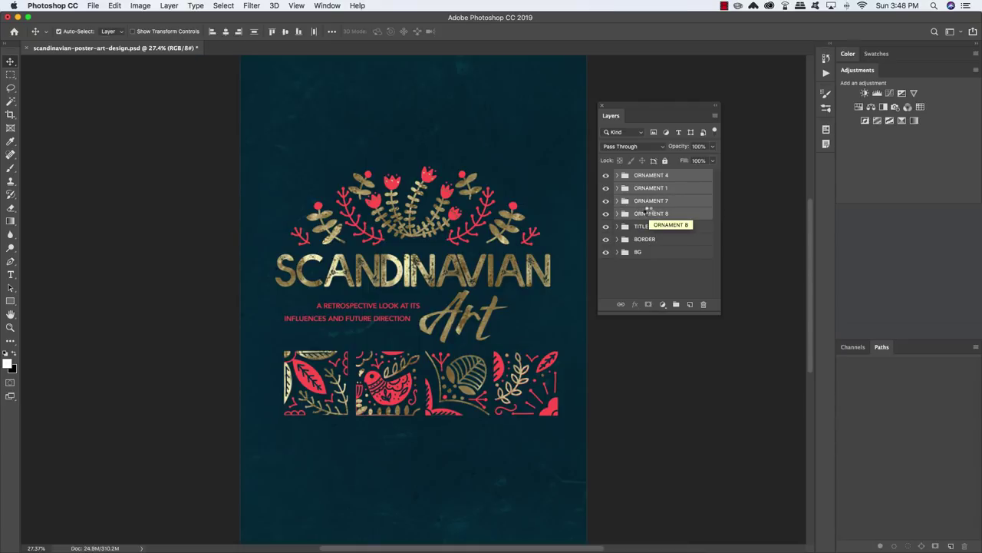
{"action": "key", "text": "shift+Left"}
{"action": "key", "text": "shift+Left"}
{"action": "key", "text": "shift+Left"}
{"action": "key", "text": "shift+Left"}
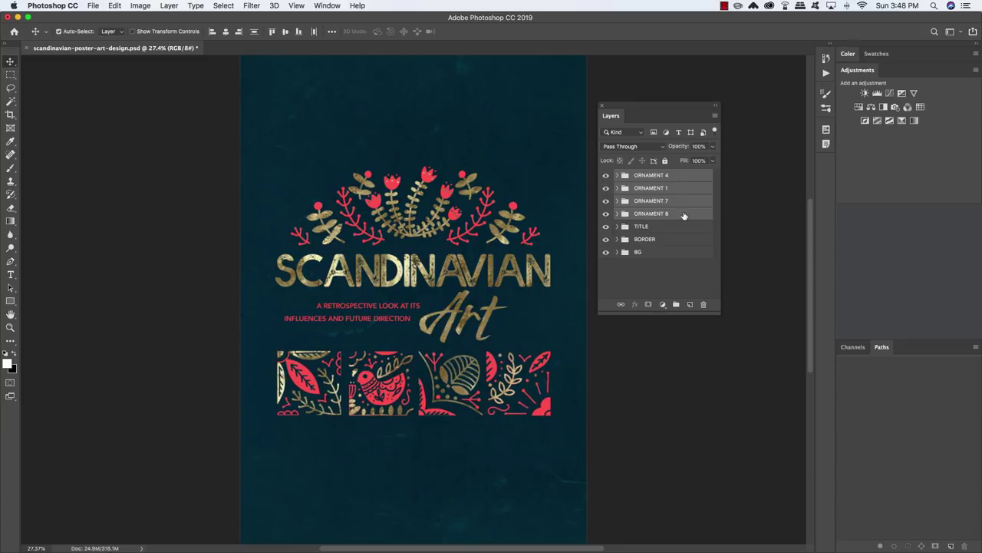
Flip the ORNAMENT 4 group vertically and realign it with the other ornaments in the row.
{"action": "left_click", "coordinate": [687, 215]}
{"action": "left_click", "coordinate": [639, 175]}
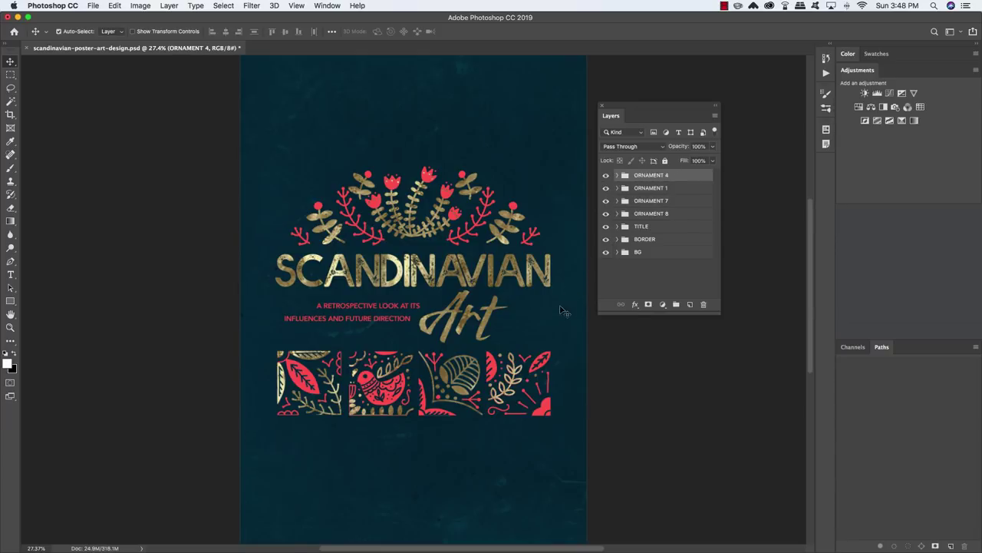
{"action": "key", "text": "ctrl+t"}
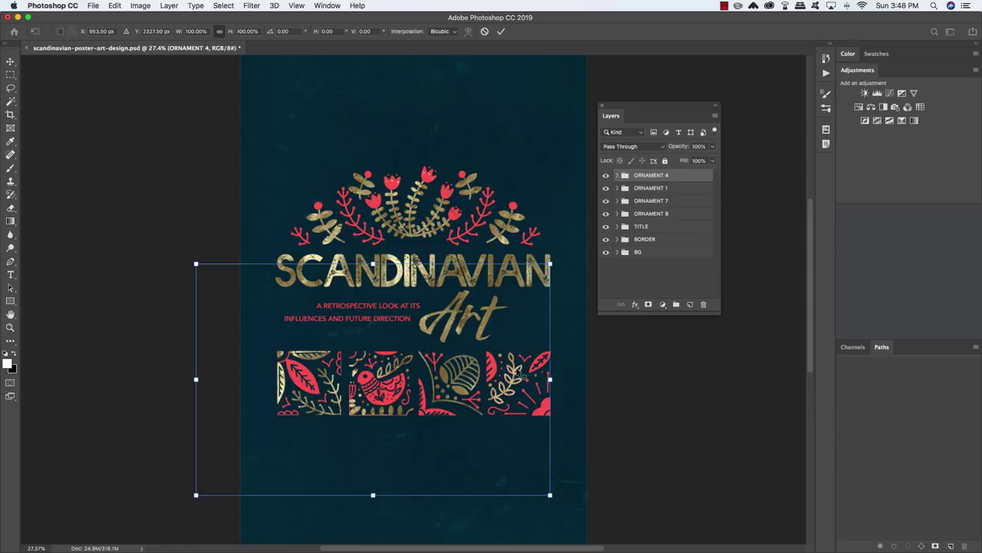
{"action": "right_click", "coordinate": [518, 369]}
{"action": "left_click", "coordinate": [557, 505]}
{"action": "left_click_drag", "start_coordinate": [528, 379], "coordinate": [529, 384]}
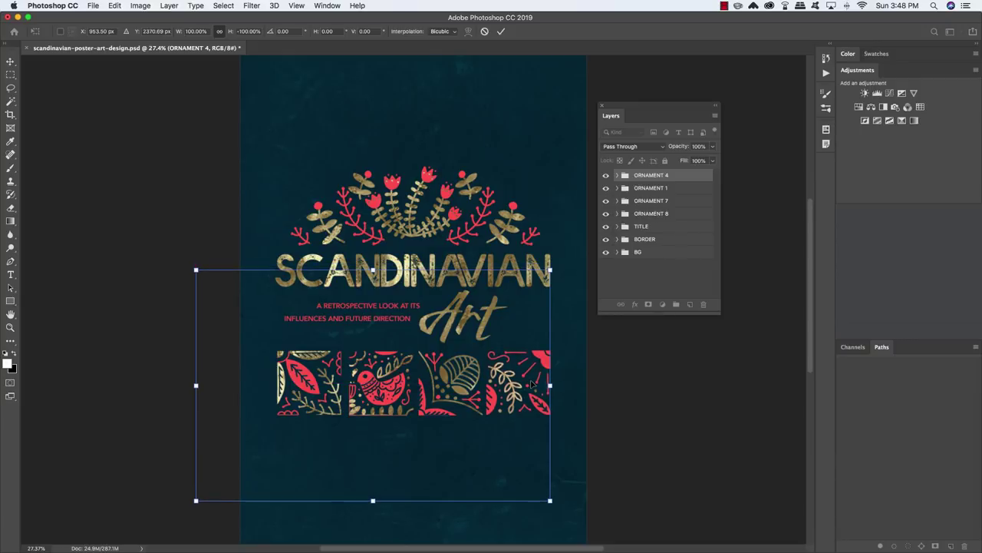
{"action": "key", "text": "Return"}
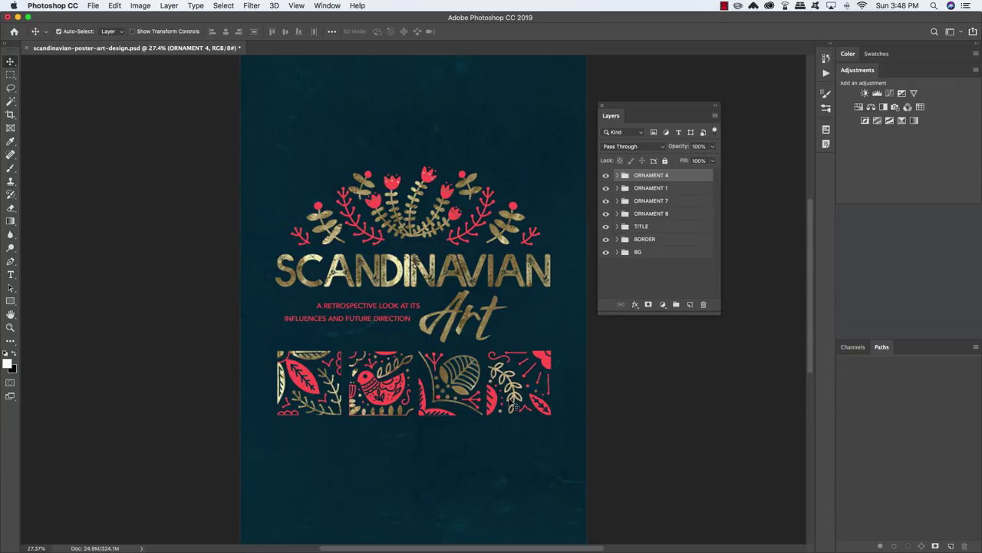
Duplicate the ORNAMENT 1 group, scale the copy to about 69% and place it in the poster's bottom-left corner.
{"action": "left_click", "coordinate": [669, 189]}
{"action": "key", "text": "super+j"}
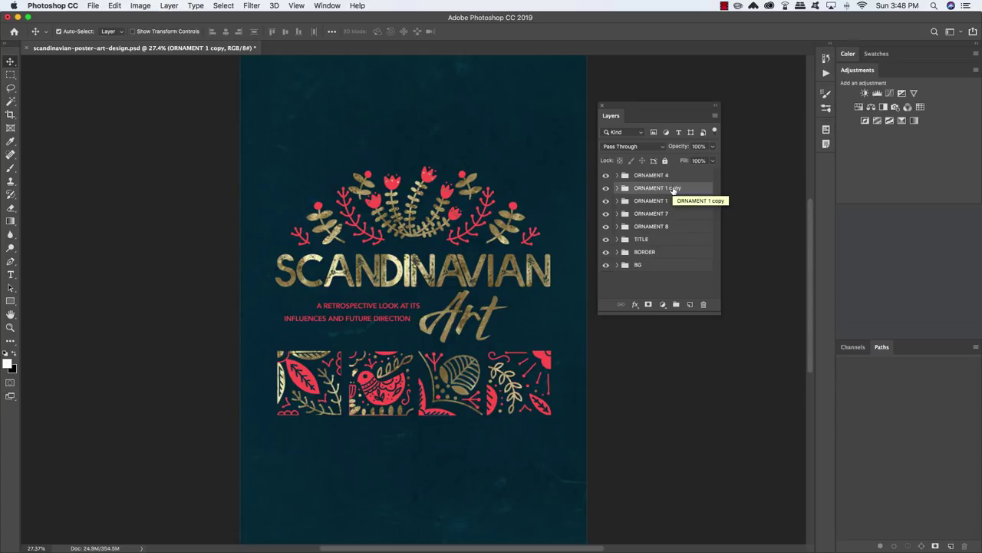
{"action": "key", "text": "super+t"}
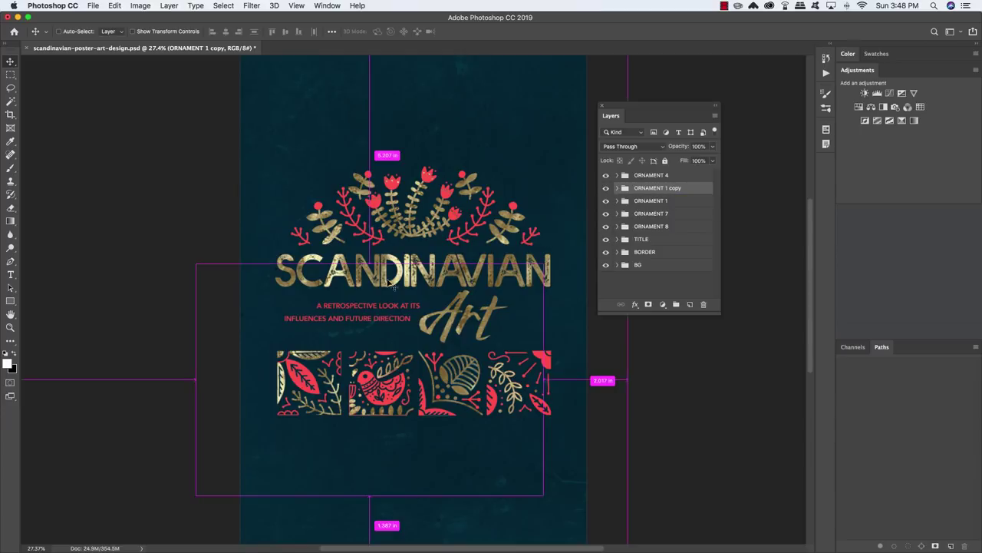
{"action": "left_click_drag", "start_coordinate": [197, 262], "coordinate": [317, 305]}
{"action": "scroll", "coordinate": [465, 433], "scroll_direction": "down", "scroll_amount": 5}
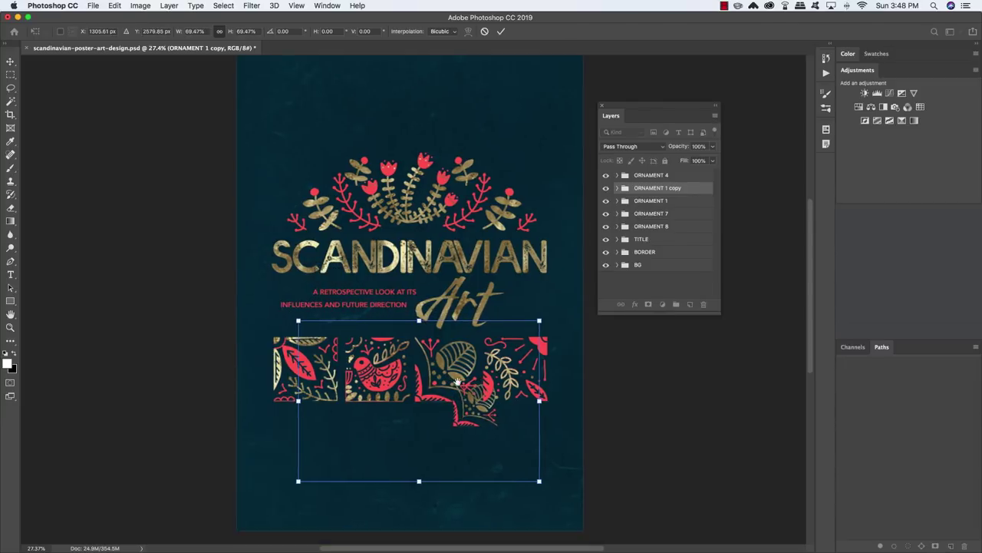
{"action": "left_click_drag", "start_coordinate": [472, 346], "coordinate": [264, 453]}
{"action": "key", "text": "Return"}
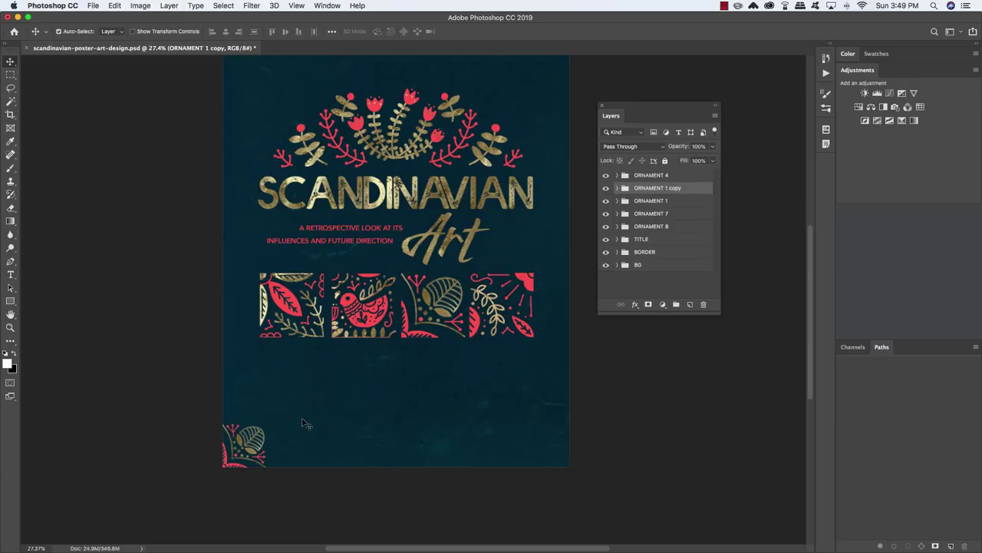
Duplicate the bottom-left corner ornament, flip the copy horizontally and place it in the poster's bottom-right corner.
{"action": "key", "text": "super+j"}
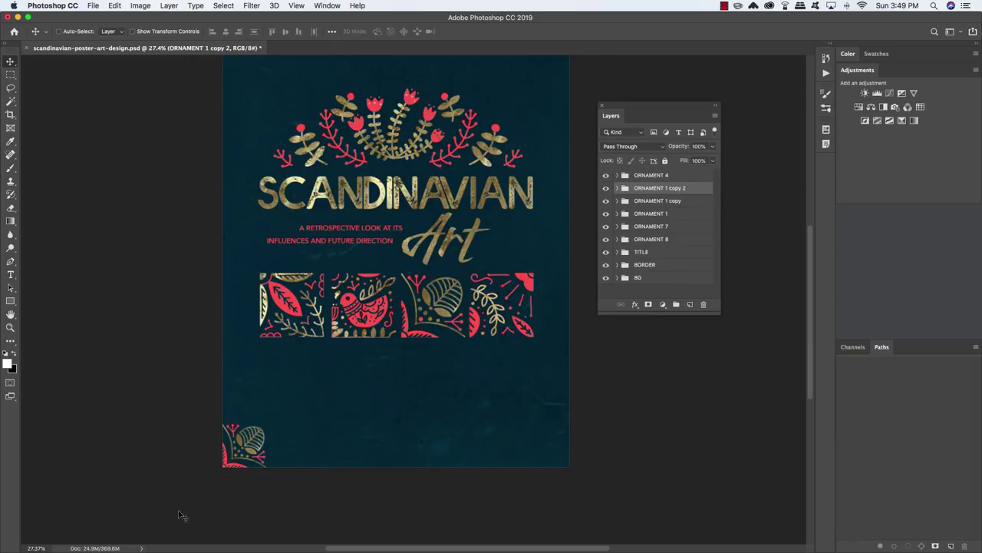
{"action": "key", "text": "super+t"}
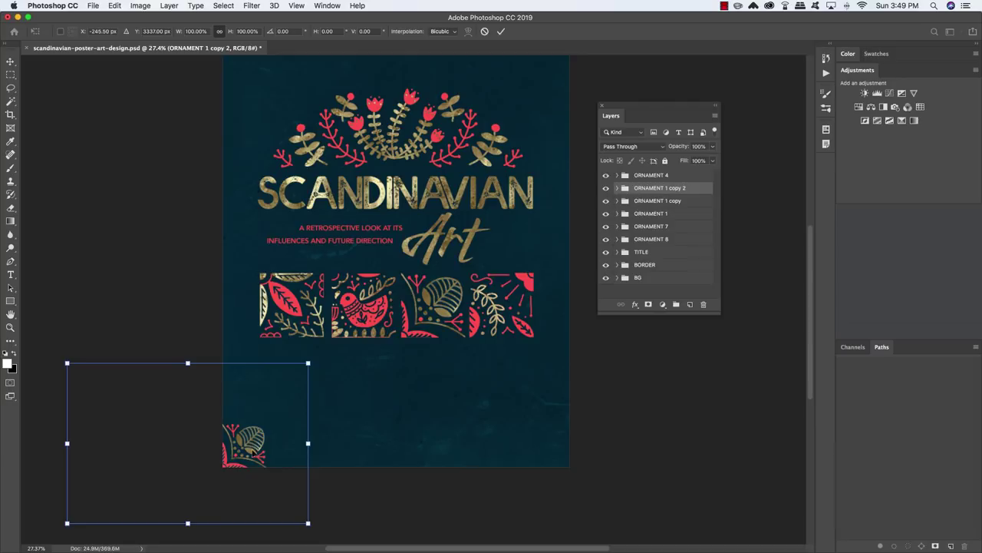
{"action": "right_click", "coordinate": [251, 431]}
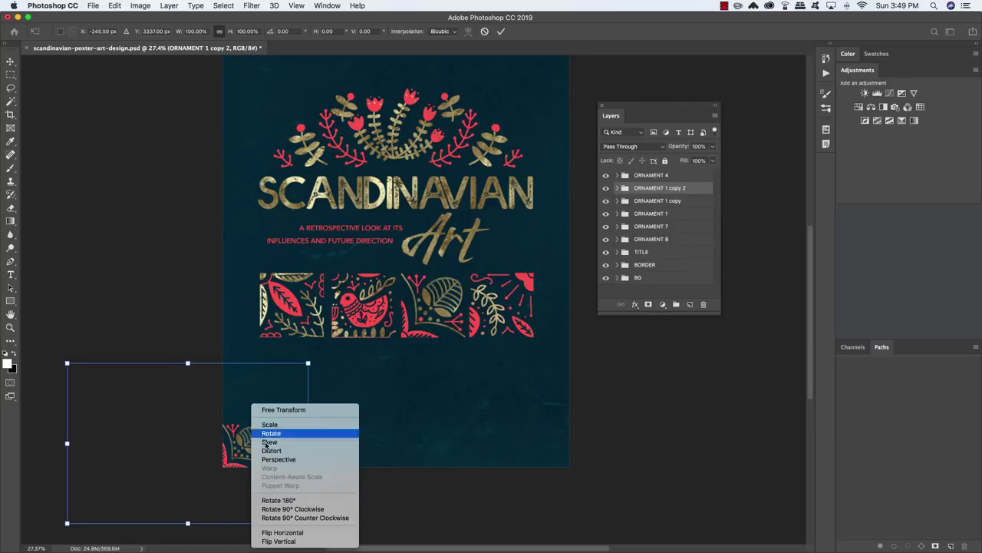
{"action": "left_click", "coordinate": [283, 532]}
{"action": "left_click_drag", "start_coordinate": [281, 456], "coordinate": [633, 455]}
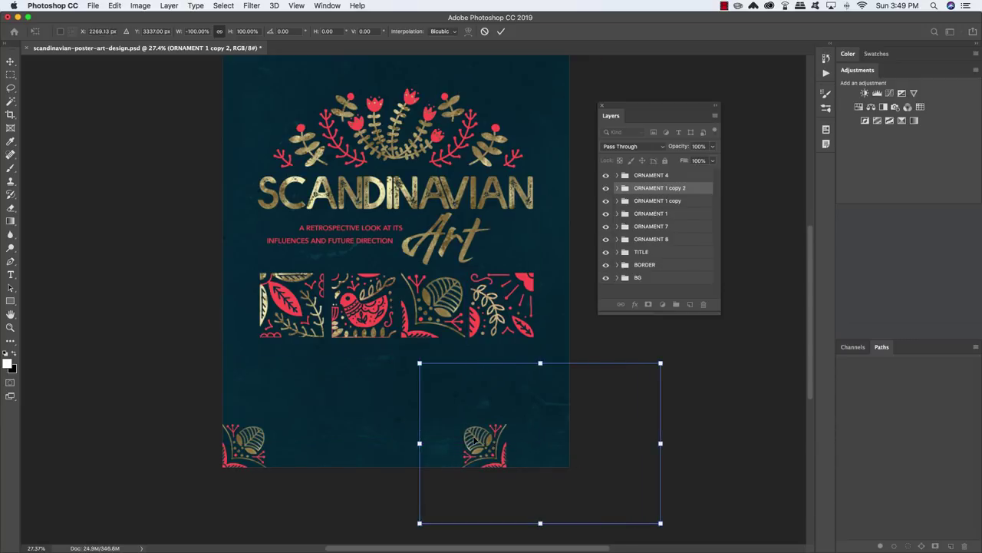
{"action": "left_click_drag", "start_coordinate": [477, 443], "coordinate": [537, 443]}
{"action": "key", "text": "Return"}
{"action": "key", "text": "shift+Right"}
{"action": "key", "text": "shift+Right"}
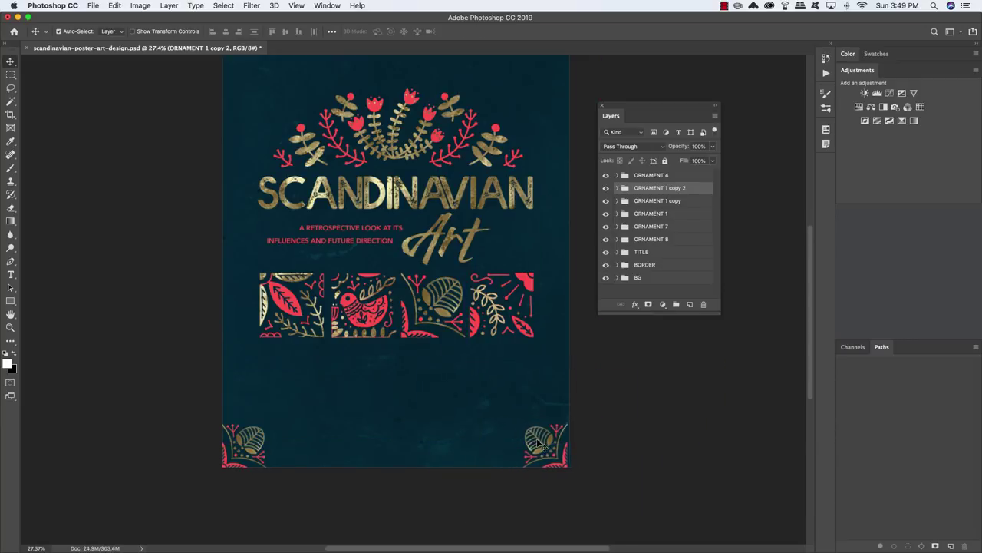
Nudge the bottom-right corner ornament flush with the poster edge, and flip the ORNAMENT 1 tile horizontally, realigning it within the ornament row.
{"action": "key", "text": "shift+Right"}
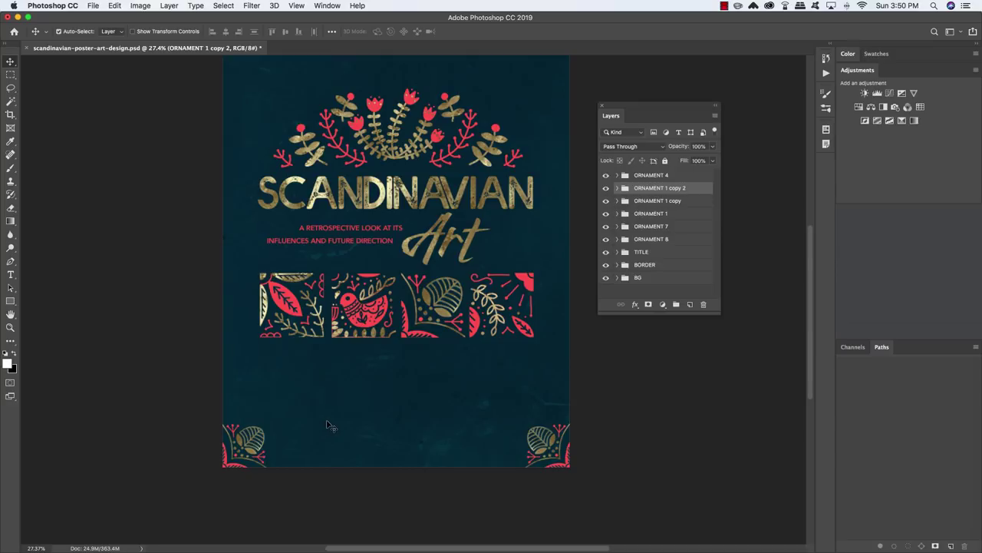
{"action": "left_click", "coordinate": [641, 215]}
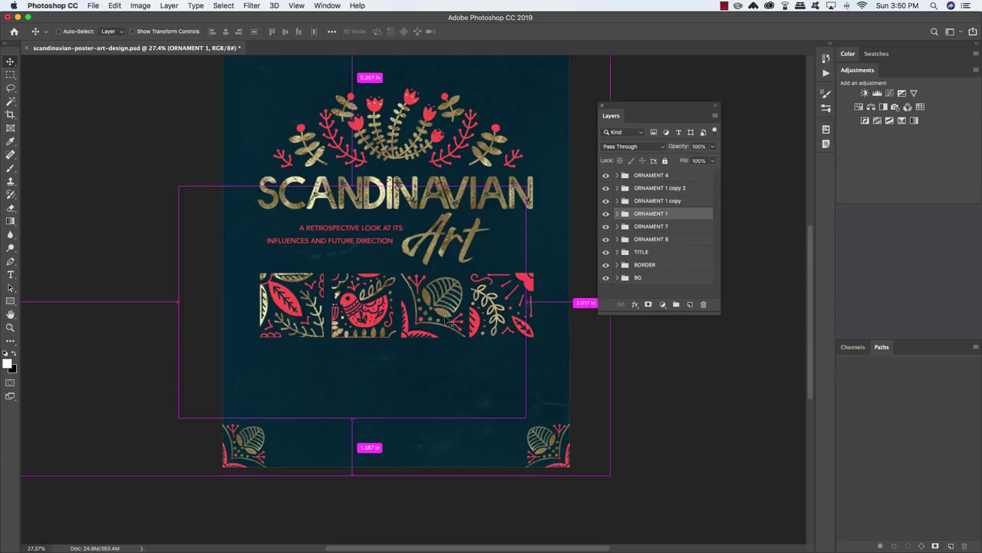
{"action": "key", "text": "super+t"}
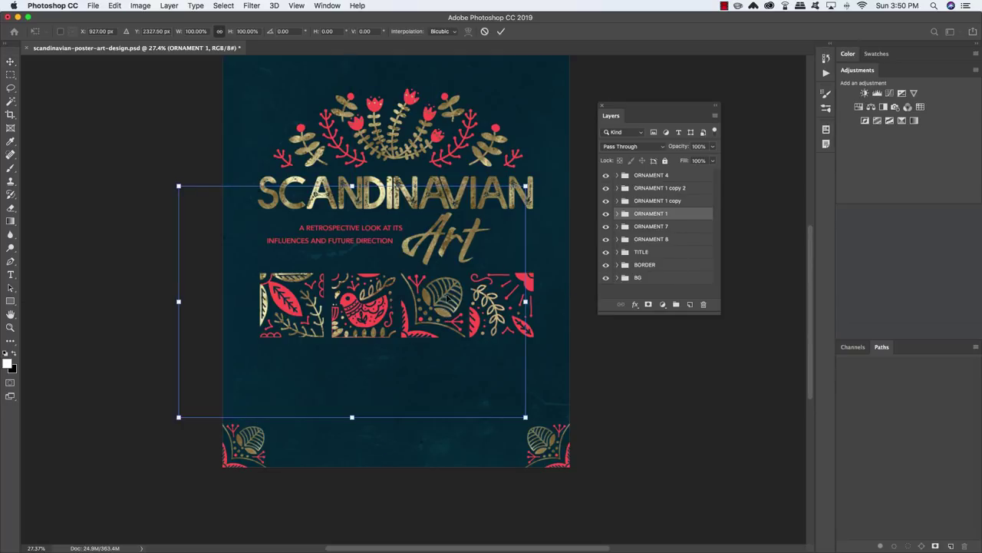
{"action": "right_click", "coordinate": [443, 289]}
{"action": "left_click", "coordinate": [477, 420]}
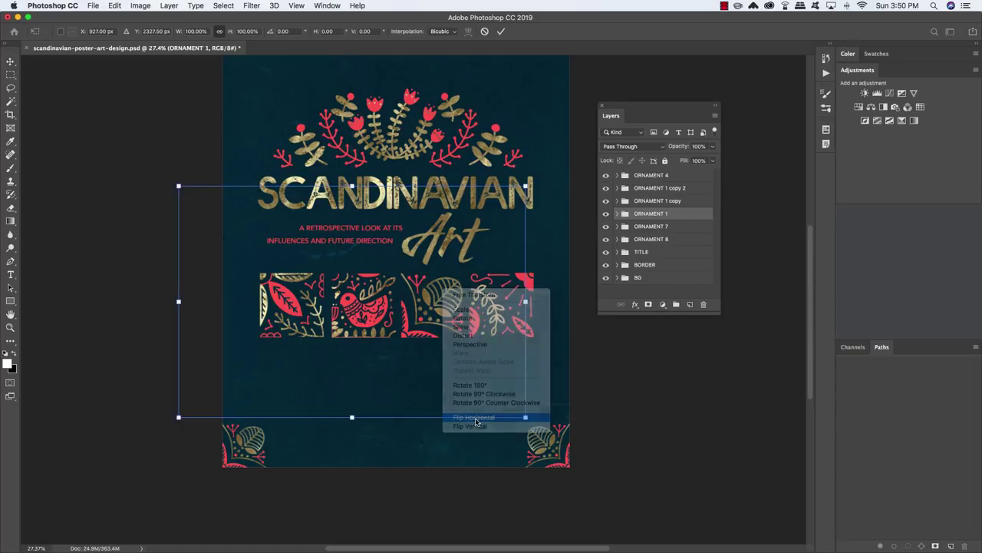
{"action": "left_click_drag", "start_coordinate": [284, 317], "coordinate": [441, 323]}
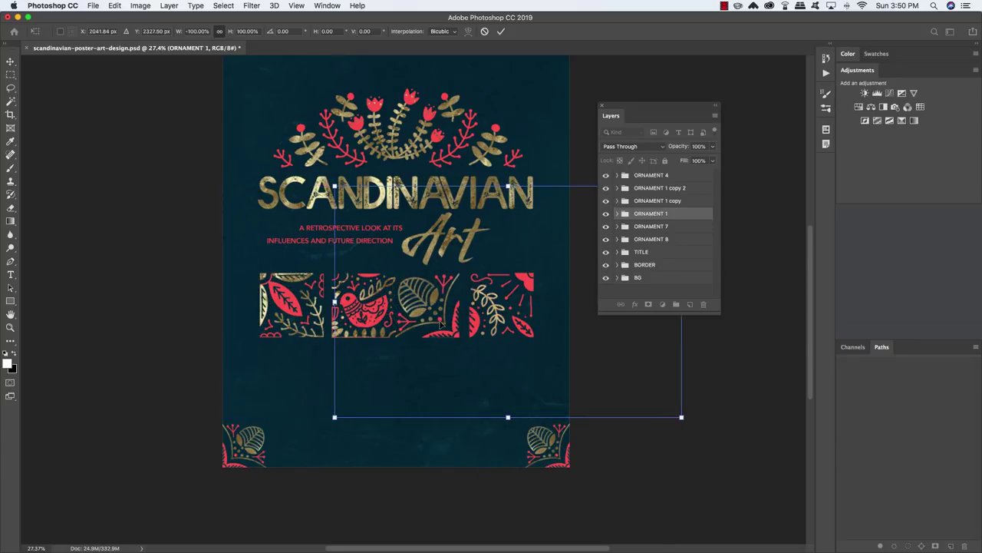
{"action": "key", "text": "Return"}
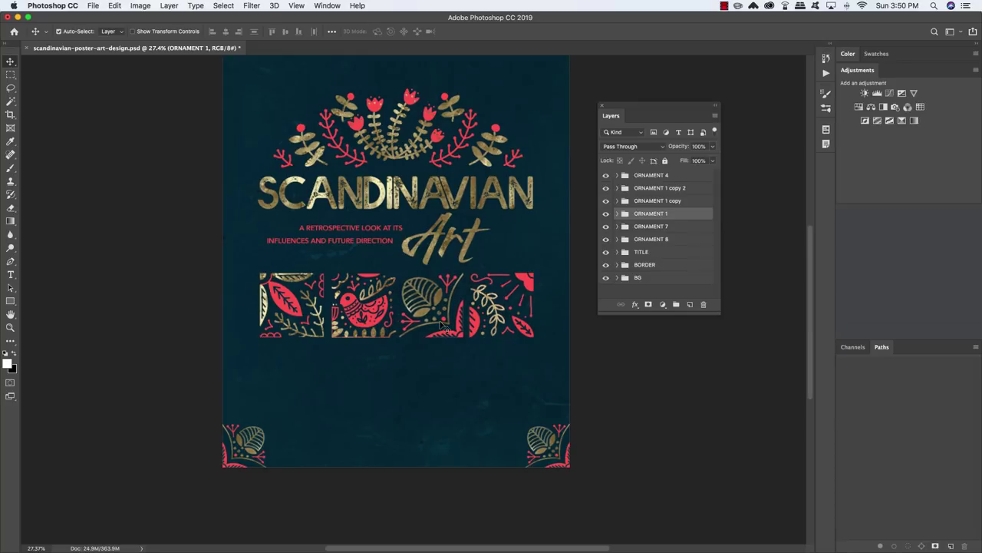
Duplicate both bottom corner ornaments, flip the copies vertically and place them in the poster's top corners.
{"action": "scroll", "coordinate": [442, 326], "scroll_direction": "up", "scroll_amount": 5}
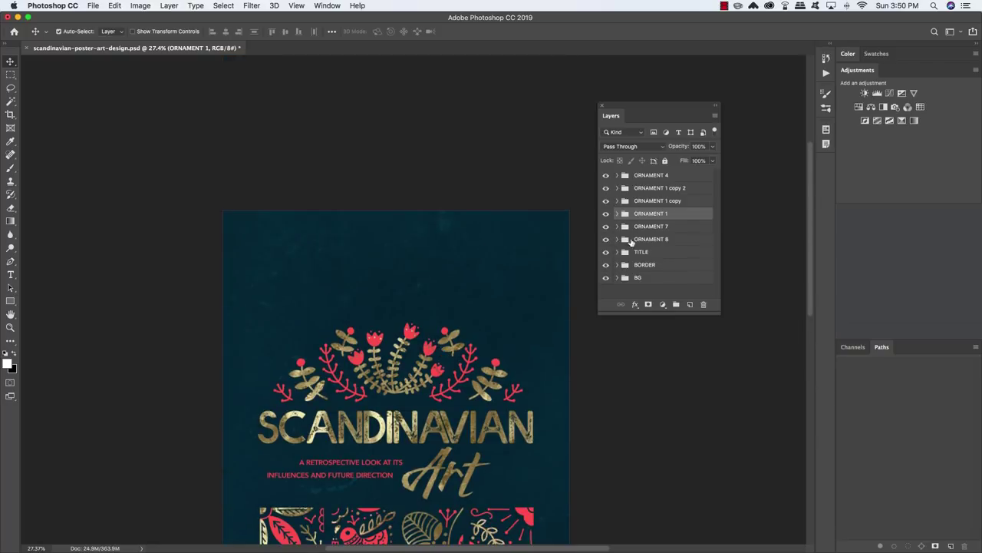
{"action": "left_click", "coordinate": [656, 201]}
{"action": "left_click", "coordinate": [665, 190], "text": "shift"}
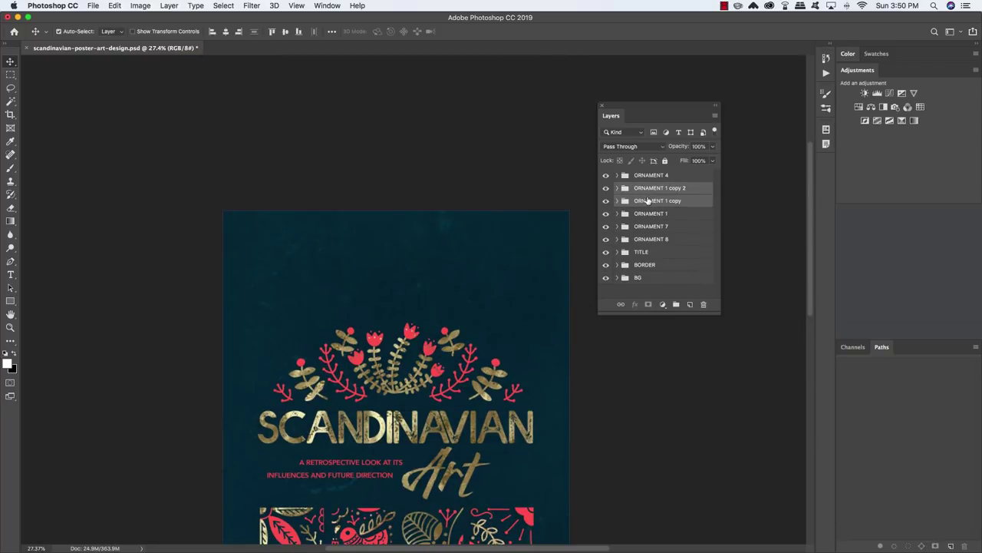
{"action": "left_click_drag", "start_coordinate": [422, 336], "coordinate": [431, 238]}
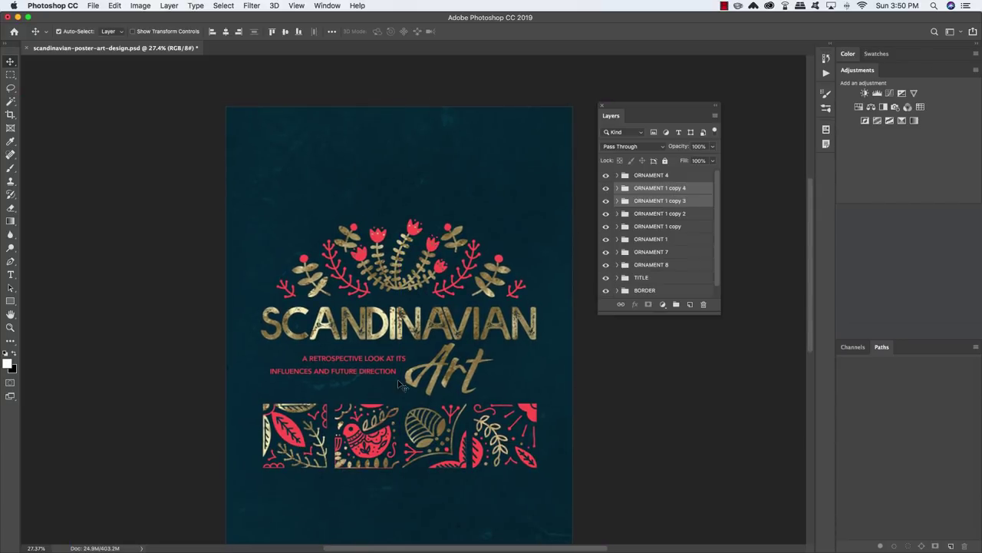
{"action": "scroll", "coordinate": [403, 410], "scroll_direction": "down", "scroll_amount": 5}
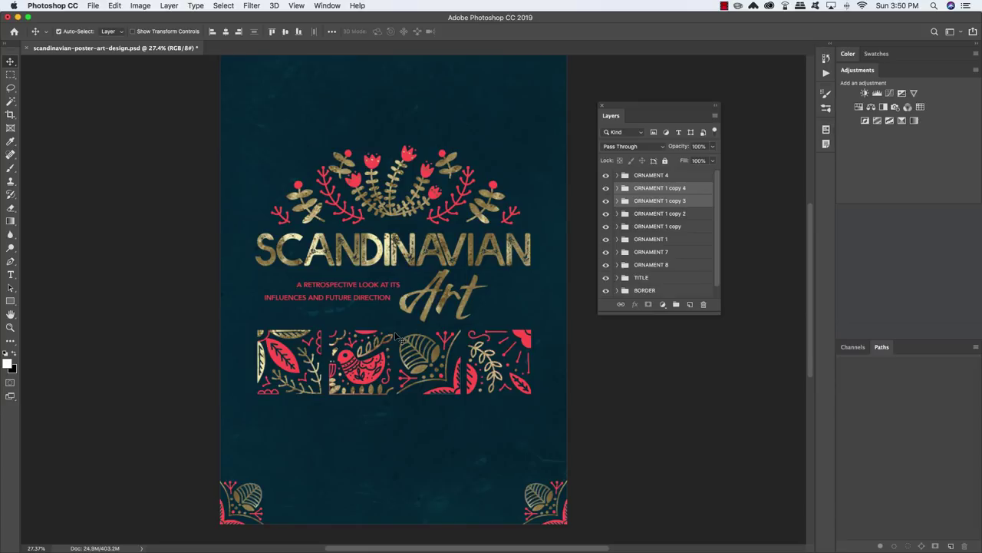
{"action": "key", "text": "super+t"}
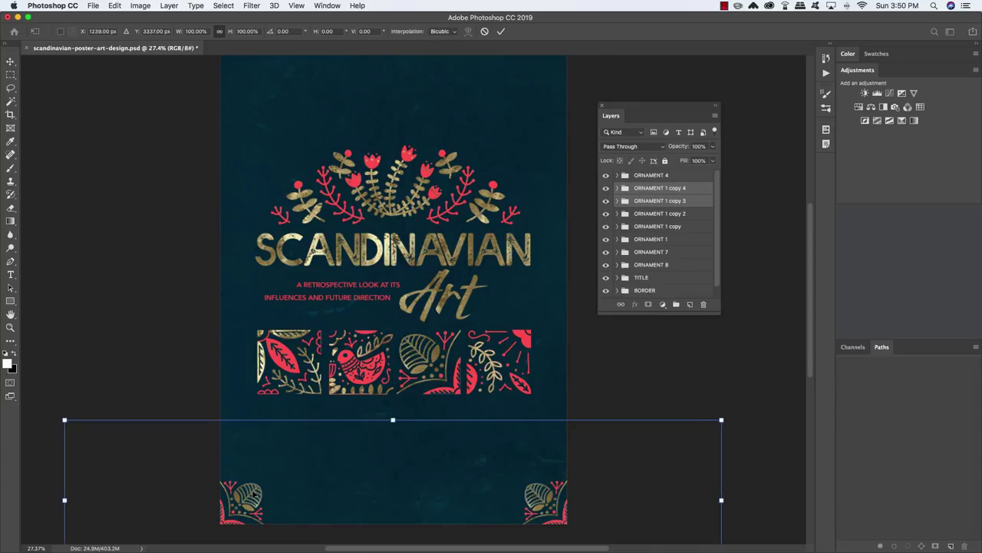
{"action": "right_click", "coordinate": [251, 497]}
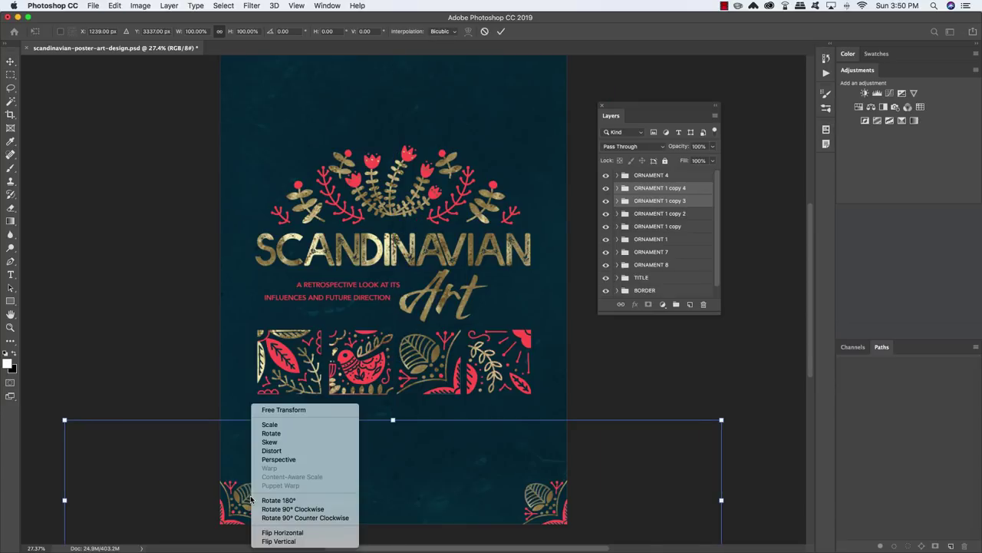
{"action": "left_click", "coordinate": [273, 541]}
{"action": "left_click_drag", "start_coordinate": [249, 498], "coordinate": [240, 166]}
{"action": "scroll", "coordinate": [245, 176], "scroll_direction": "down", "scroll_amount": 2}
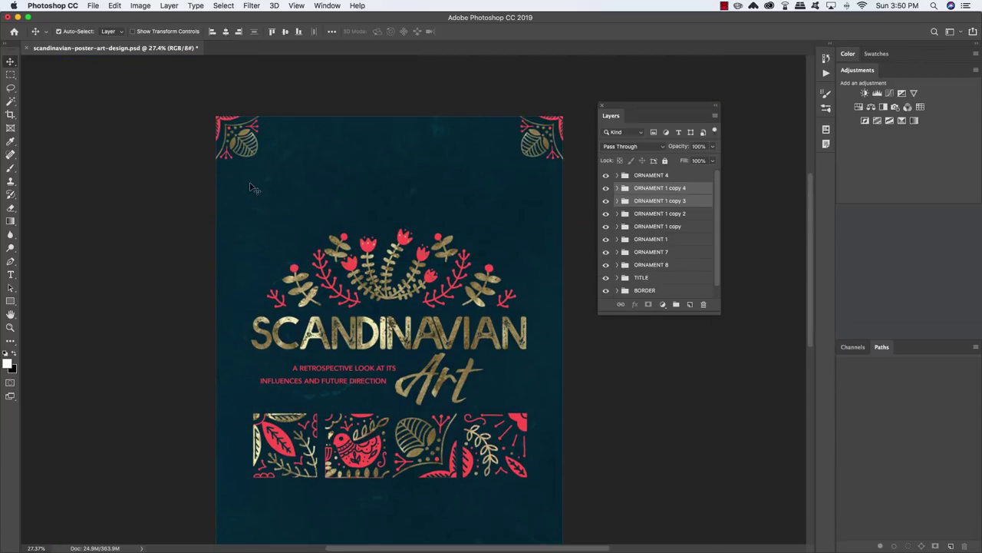
{"action": "key", "text": "super+0"}
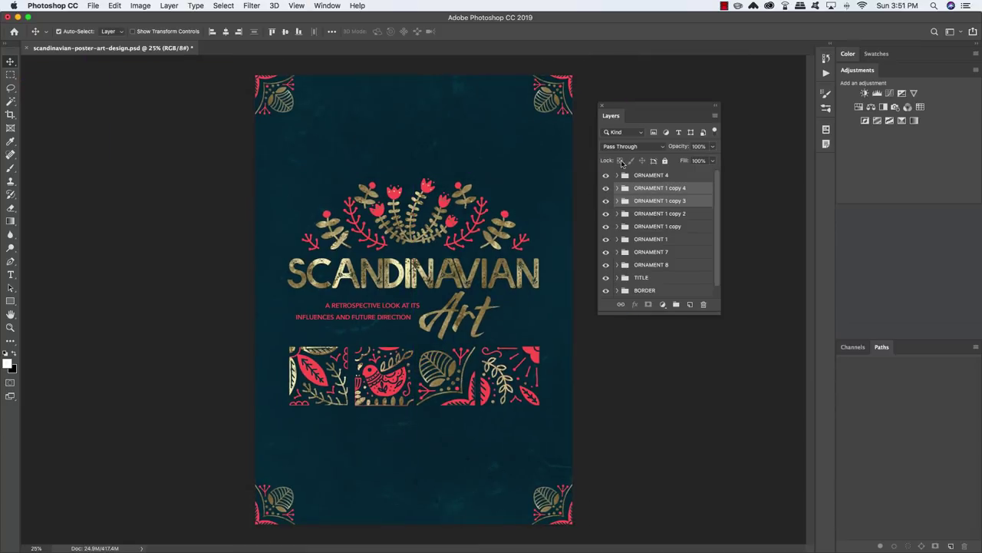
Group the four corner ornament copies as CORNER ORNAMENTS and move the group to the top of the layer stack.
{"action": "left_click", "coordinate": [670, 189]}
{"action": "left_click", "coordinate": [672, 215], "text": "shift"}
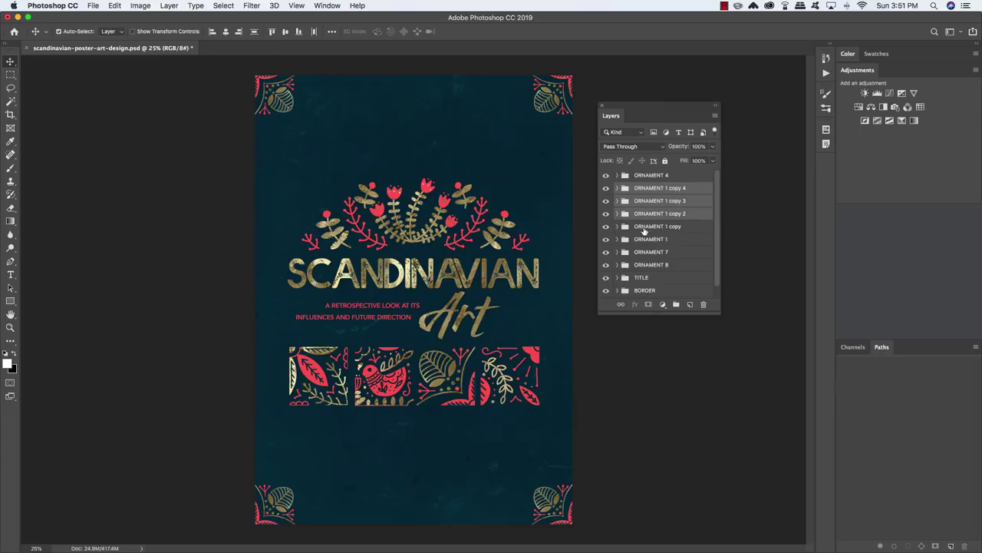
{"action": "left_click", "coordinate": [683, 229], "text": "shift"}
{"action": "key", "text": "super+g"}
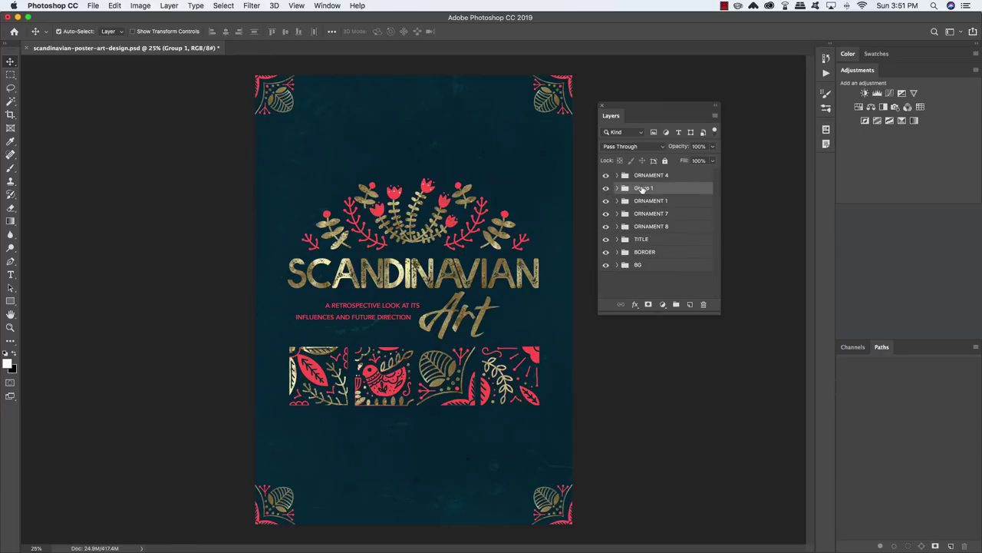
{"action": "double_click", "coordinate": [642, 188]}
{"action": "type", "text": "CORNER ORNAMENTS"}
{"action": "key", "text": "Return"}
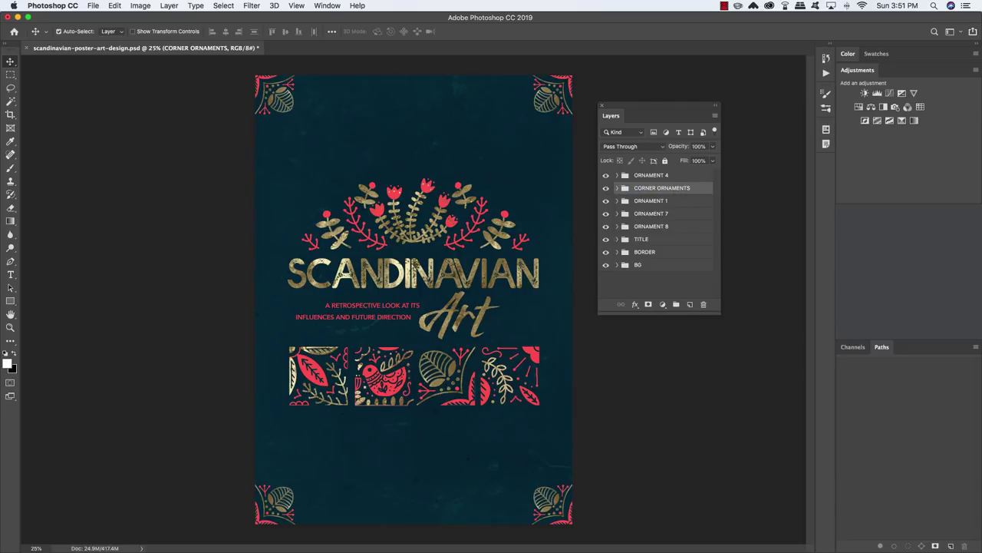
{"action": "key", "text": "super+bracketright"}
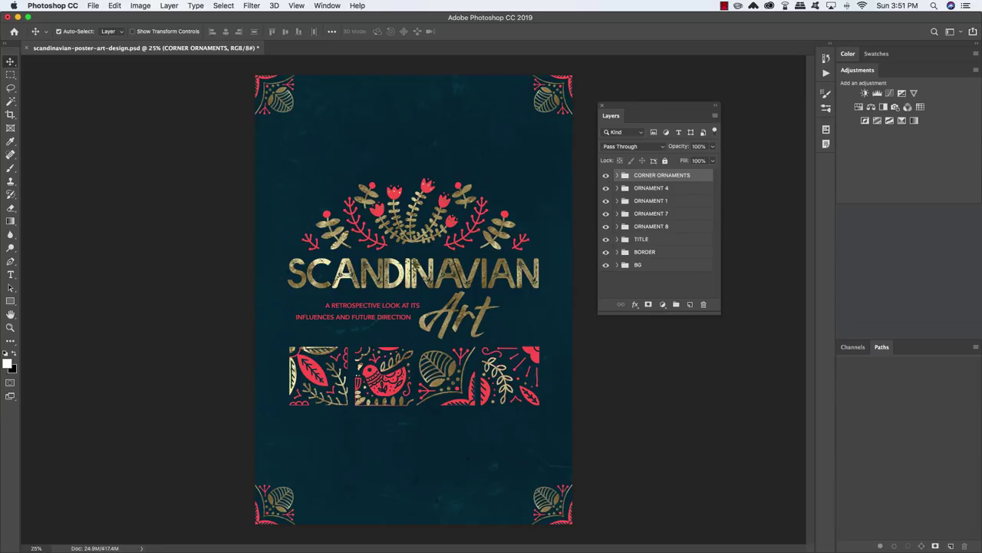
Group ORNAMENT 4, 1, 7 and 8 under the name ROW OF TILES and save the document.
{"action": "left_click", "coordinate": [685, 189]}
{"action": "left_click", "coordinate": [675, 227], "text": "shift"}
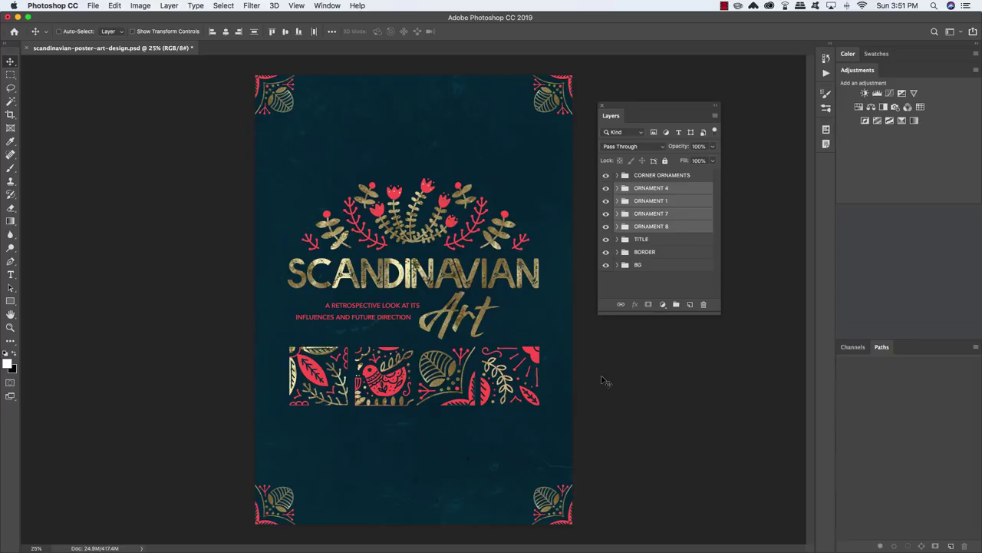
{"action": "key", "text": "super+g"}
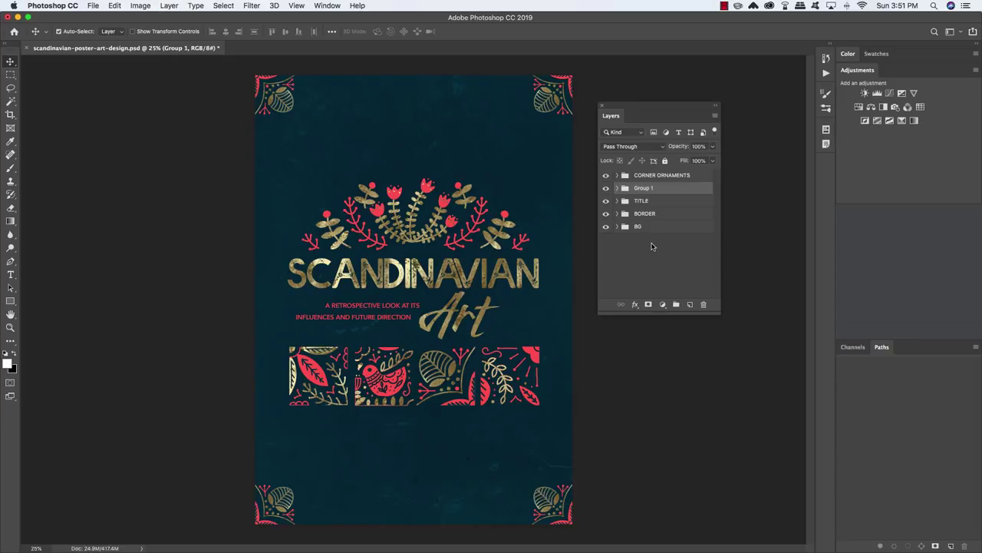
{"action": "type", "text": "ROW OF TILES"}
{"action": "key", "text": "Return"}
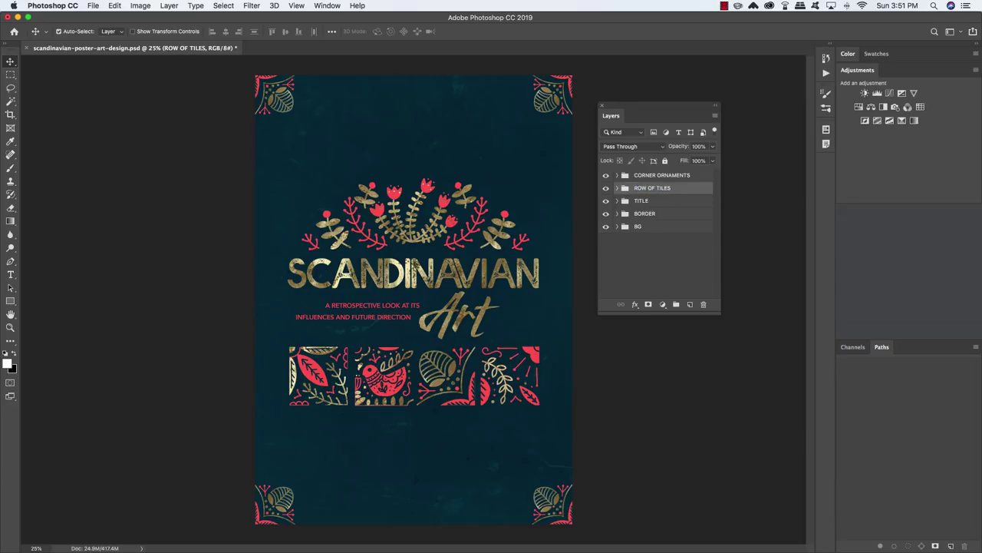
{"action": "key", "text": "super+s"}
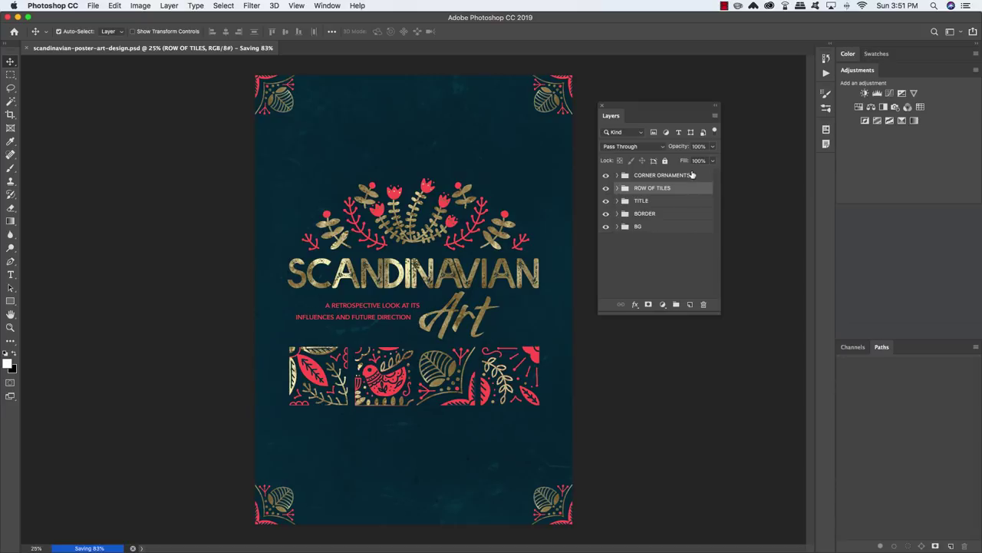
Duplicate all five groups from CORNER ORNAMENTS to BG, merge the copies into one layer and name it ARTWORK MERGED.
{"action": "left_click", "coordinate": [674, 175]}
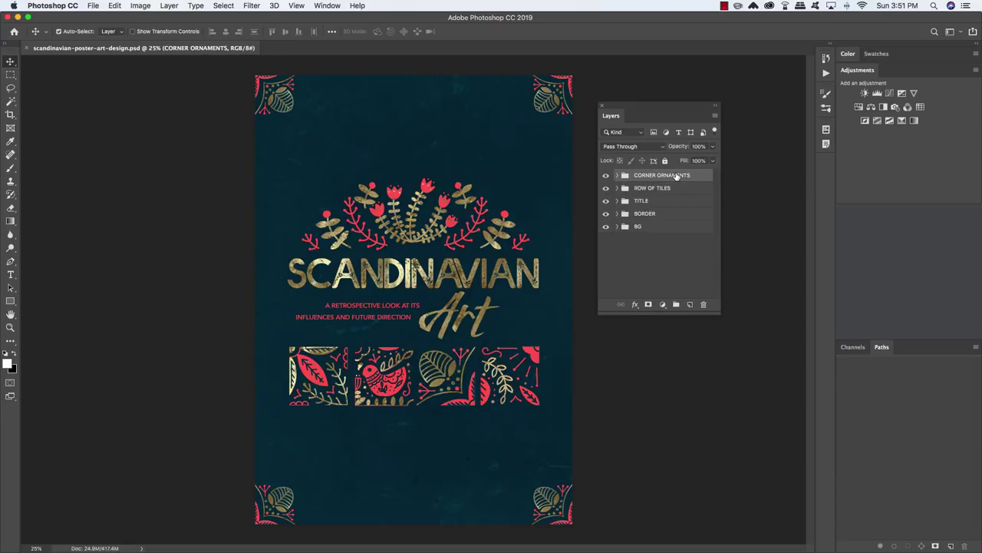
{"action": "left_click", "coordinate": [670, 231], "text": "shift"}
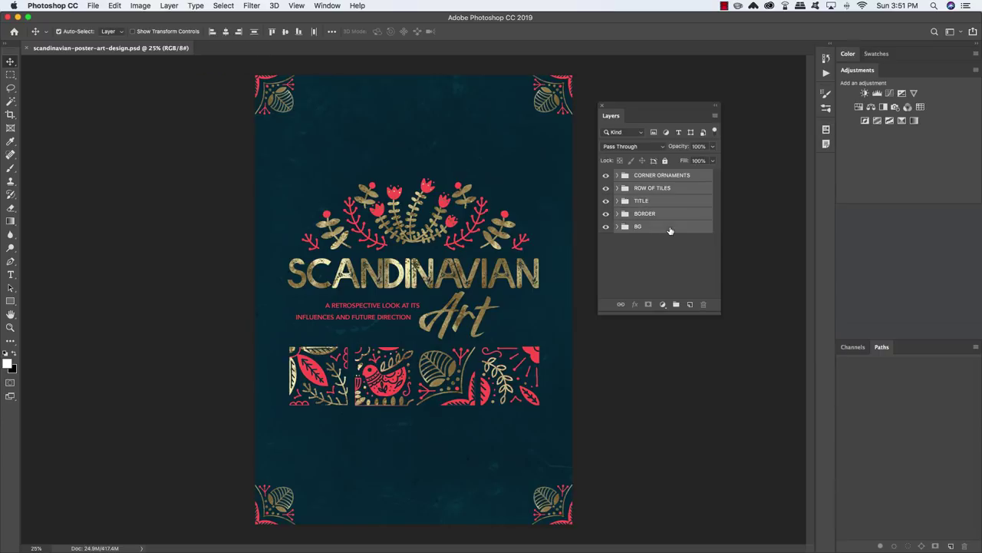
{"action": "key", "text": "super+j"}
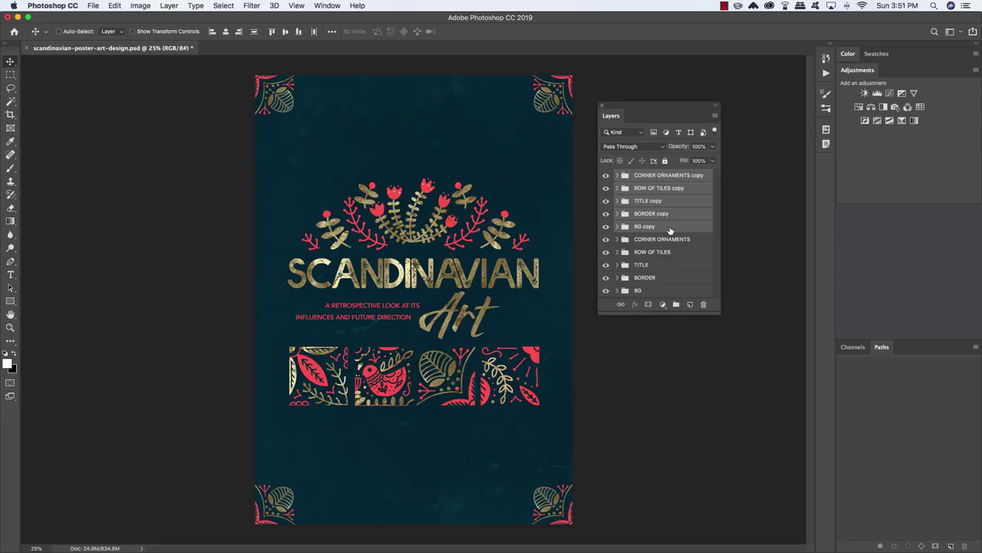
{"action": "key", "text": "super+e"}
{"action": "double_click", "coordinate": [654, 179]}
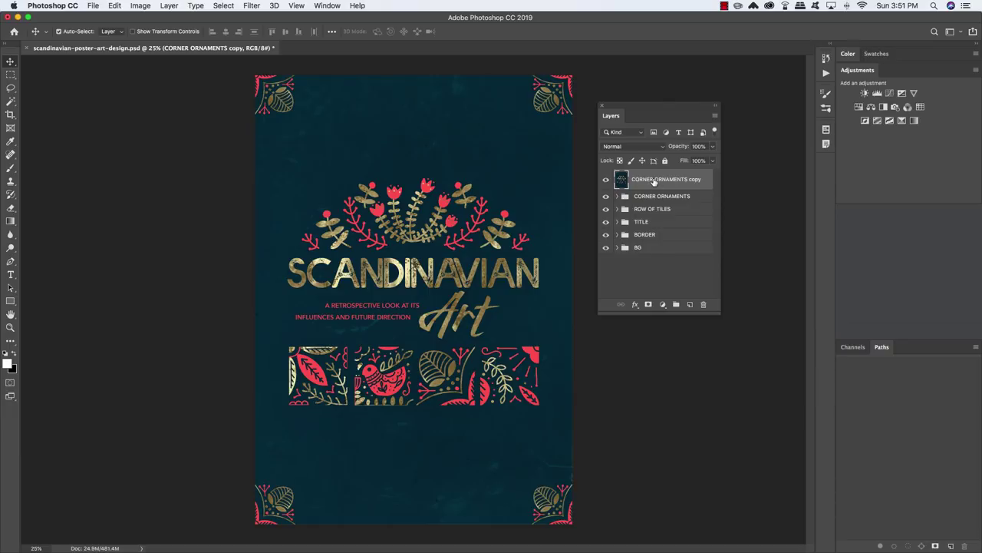
{"action": "type", "text": "ARTWORK MERGED"}
{"action": "key", "text": "Return"}
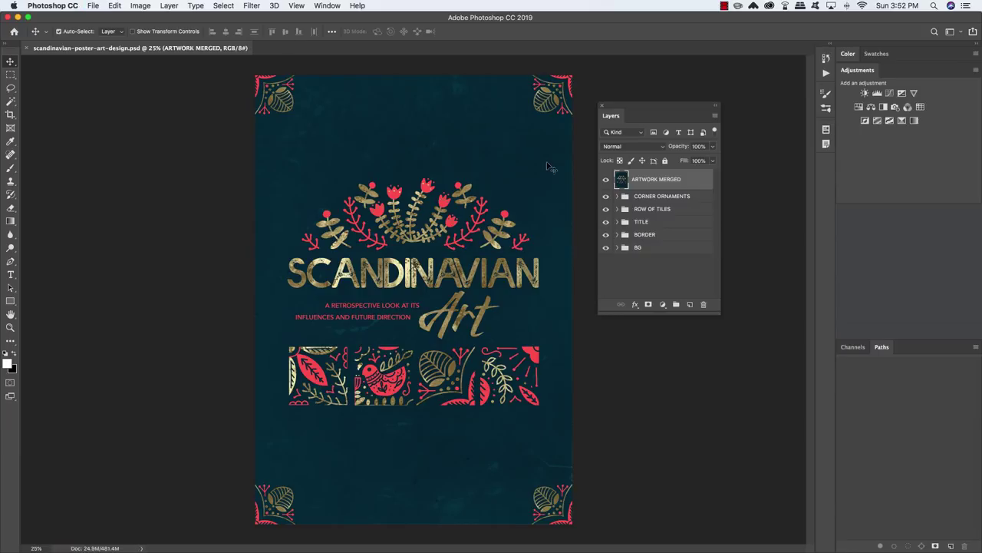
Open A4poster-flyer-top3.psd from the freebies folder's Print Mockup Pack and float it in its own window with the layer list beside the paper.
{"action": "left_click", "coordinate": [92, 6]}
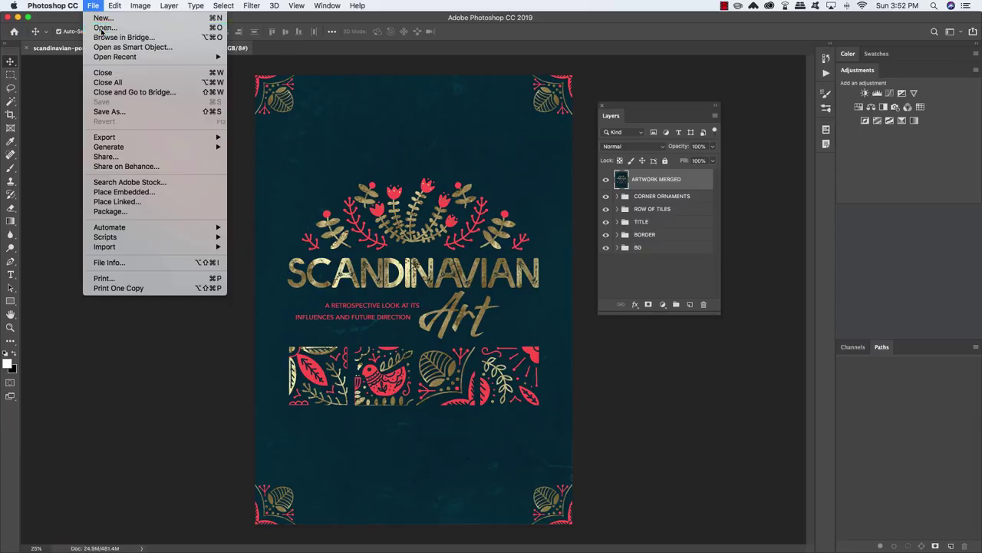
{"action": "key", "text": "Escape"}
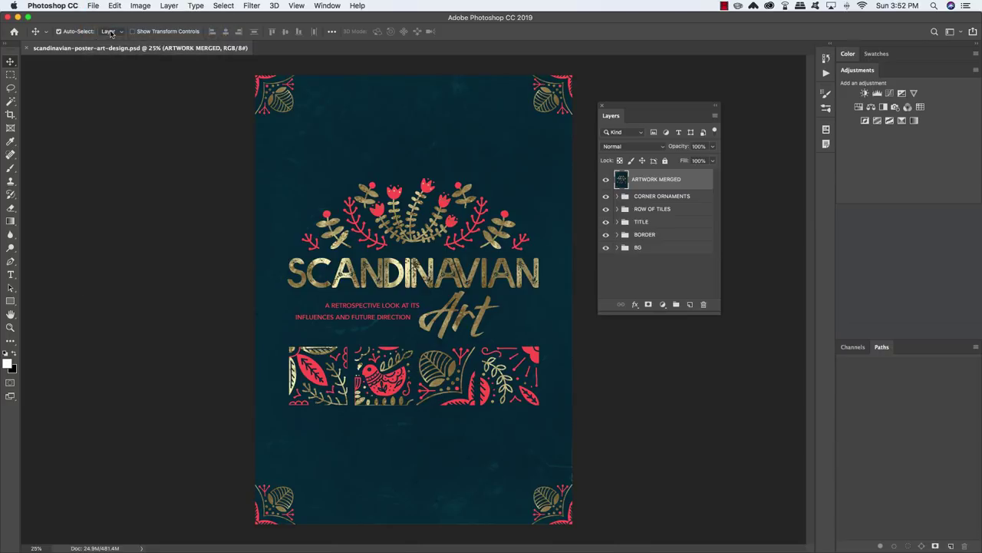
{"action": "key", "text": "super+o"}
{"action": "left_click", "coordinate": [495, 80]}
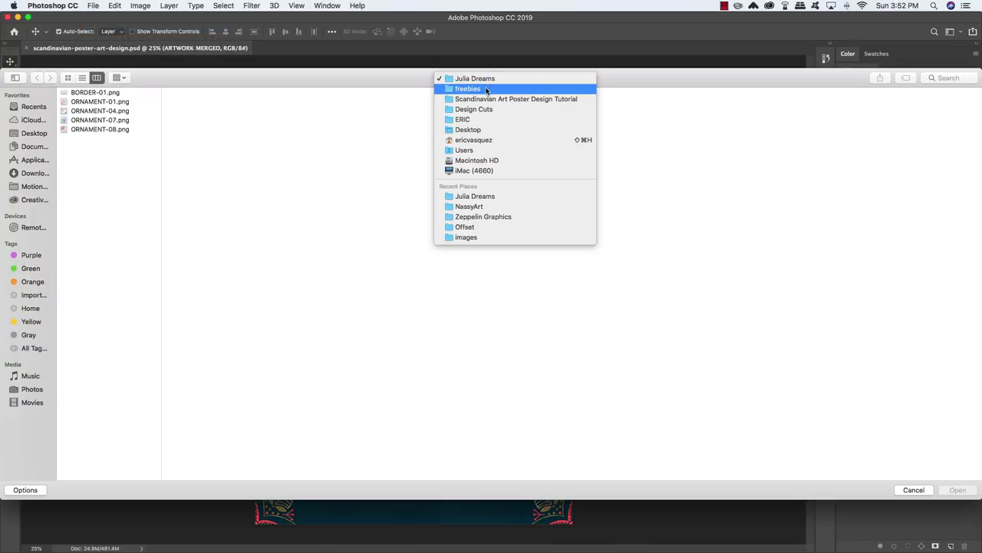
{"action": "left_click", "coordinate": [485, 89]}
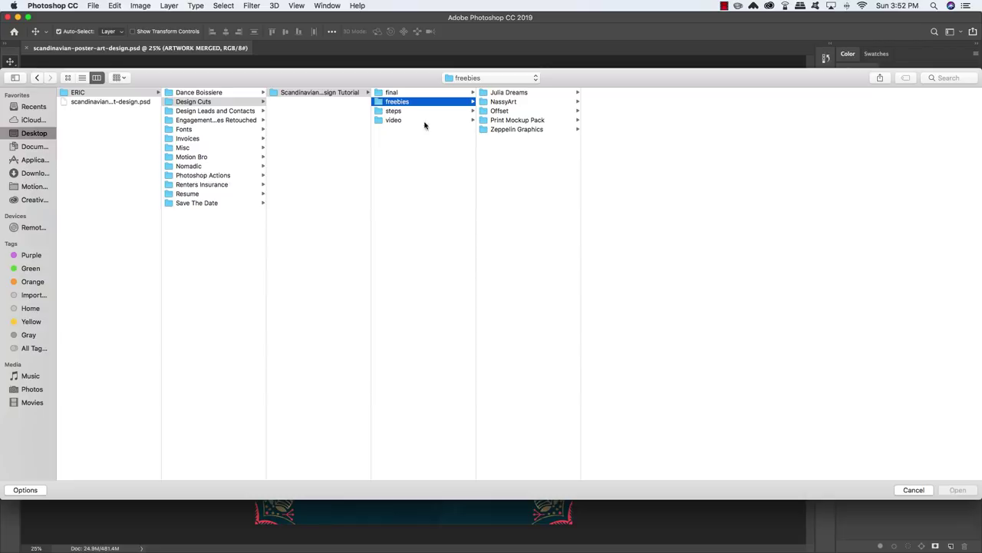
{"action": "left_click", "coordinate": [516, 120]}
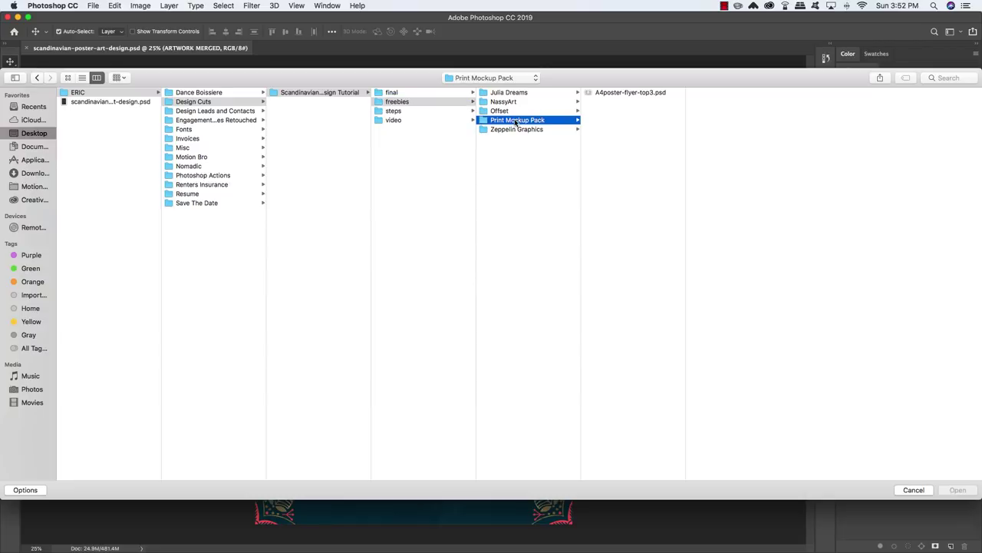
{"action": "left_click", "coordinate": [620, 93]}
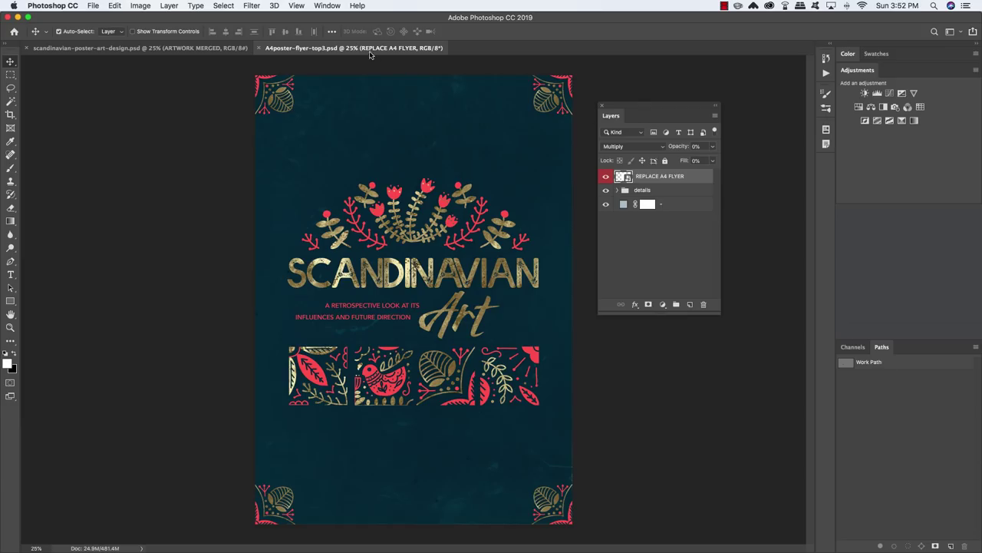
{"action": "left_click_drag", "start_coordinate": [371, 49], "coordinate": [270, 93]}
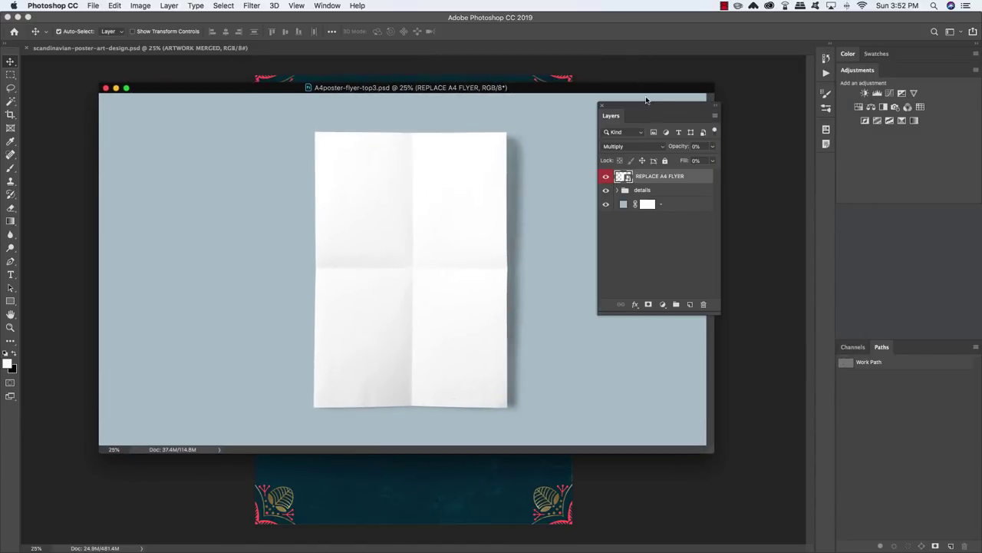
{"action": "left_click_drag", "start_coordinate": [641, 105], "coordinate": [610, 139]}
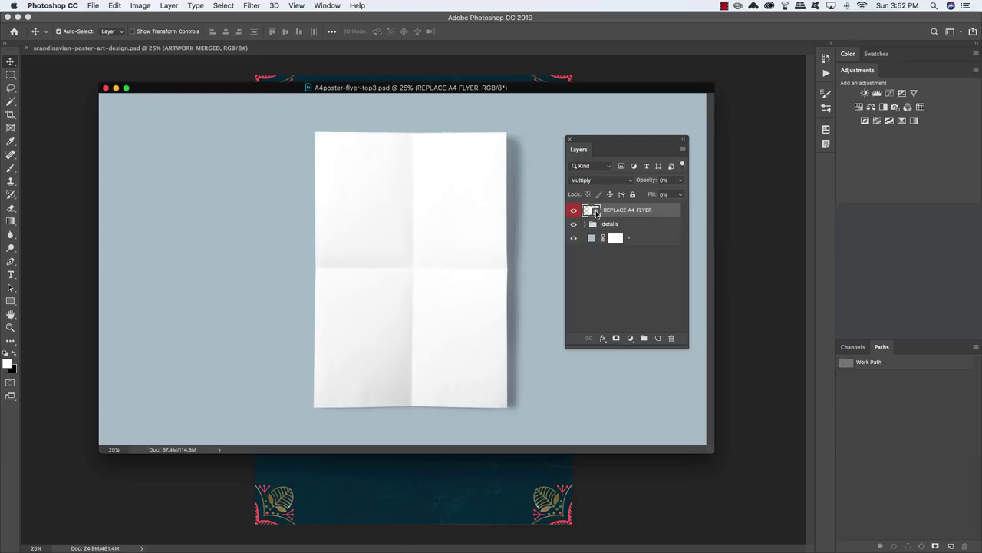
Open the contents of the REPLACE A4 FLYER smart object and copy the ARTWORK MERGED layer from the poster document into it, covering the page.
{"action": "double_click", "coordinate": [596, 213]}
{"action": "left_click_drag", "start_coordinate": [385, 71], "coordinate": [584, 90]}
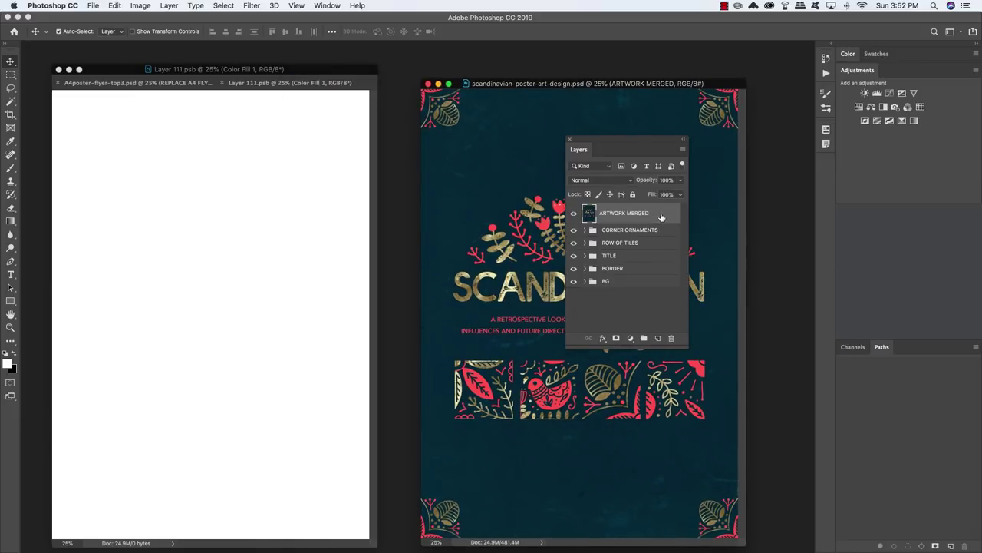
{"action": "left_click_drag", "start_coordinate": [661, 217], "coordinate": [282, 205]}
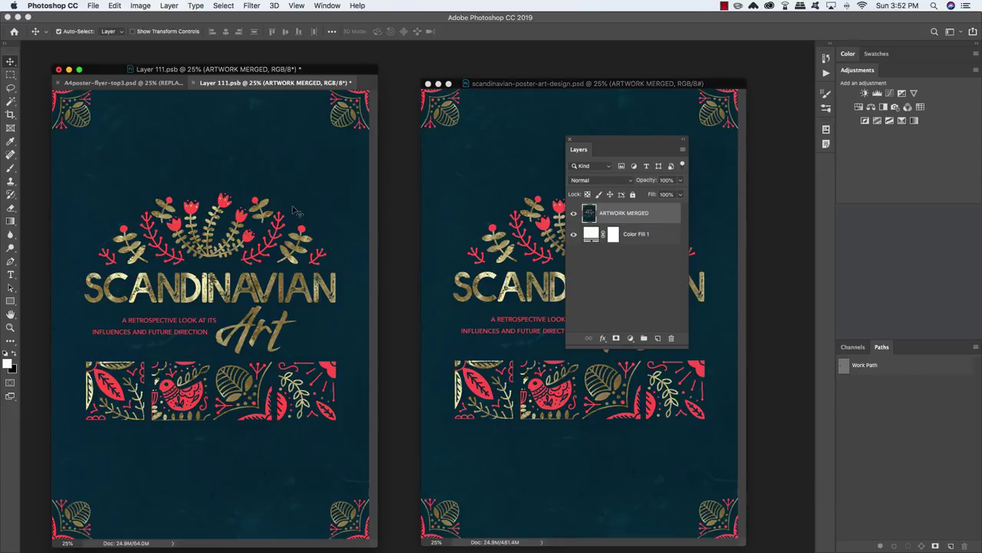
Close the poster document, and save and close Layer 111.psb to update the folded-poster mockup, shown in full-screen mode.
{"action": "left_click", "coordinate": [428, 83]}
{"action": "left_click_drag", "start_coordinate": [318, 73], "coordinate": [408, 67]}
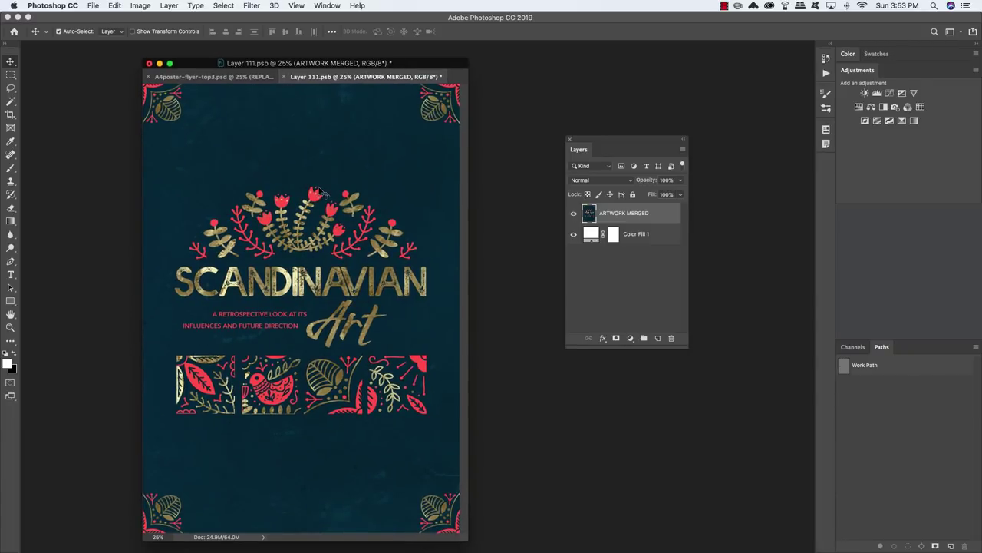
{"action": "key", "text": "super+s"}
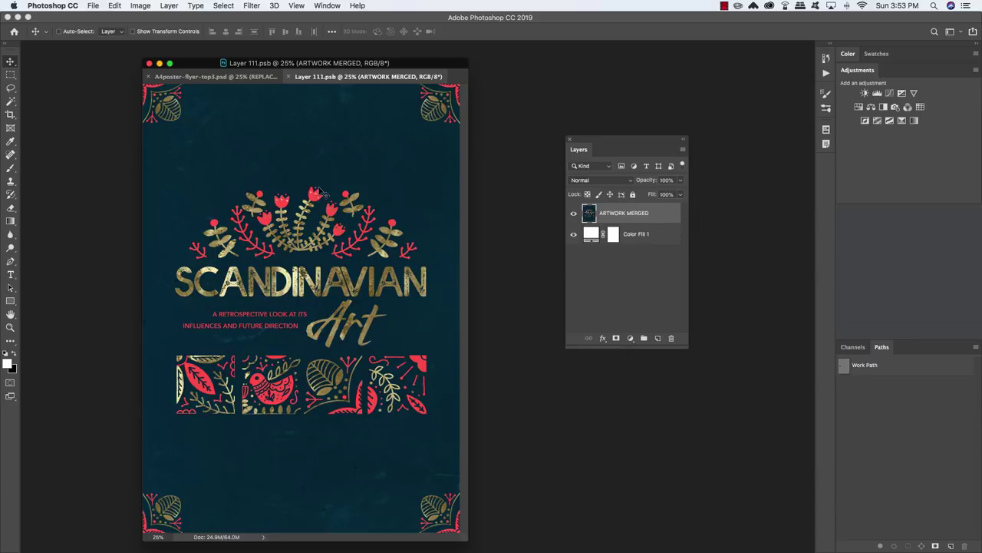
{"action": "key", "text": "super+w"}
{"action": "key", "text": "f"}
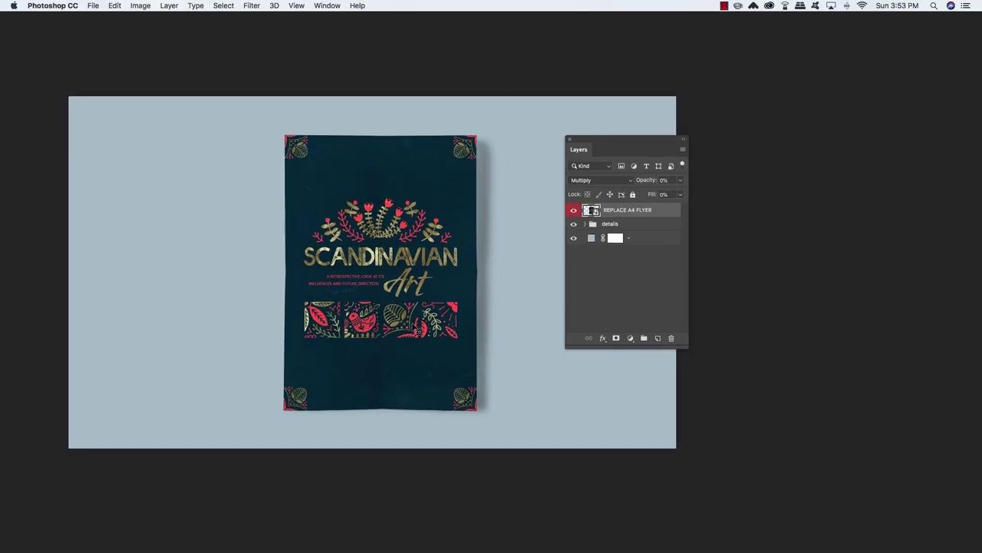
{"action": "scroll", "coordinate": [431, 278], "scroll_direction": "right", "scroll_amount": 2}
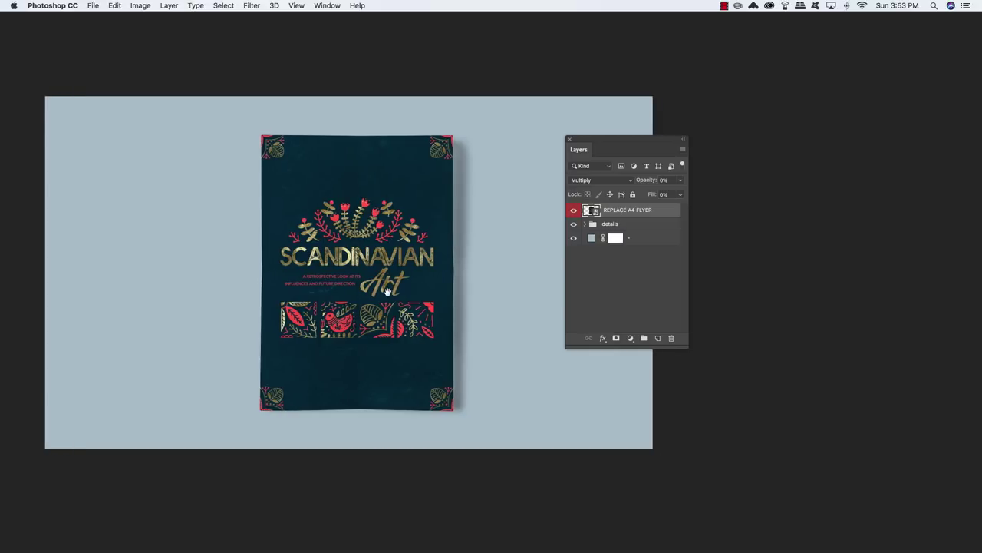
Recolour the mockup's background fill layer with the red ff5858 sampled from a tulip in the artwork.
{"action": "left_click", "coordinate": [652, 241]}
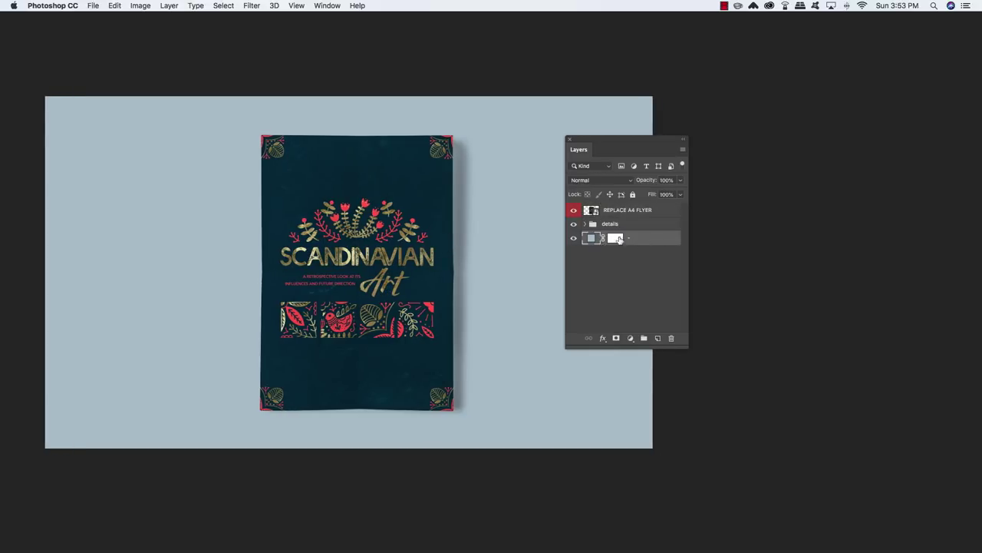
{"action": "double_click", "coordinate": [592, 239]}
{"action": "left_click_drag", "start_coordinate": [477, 188], "coordinate": [493, 315]}
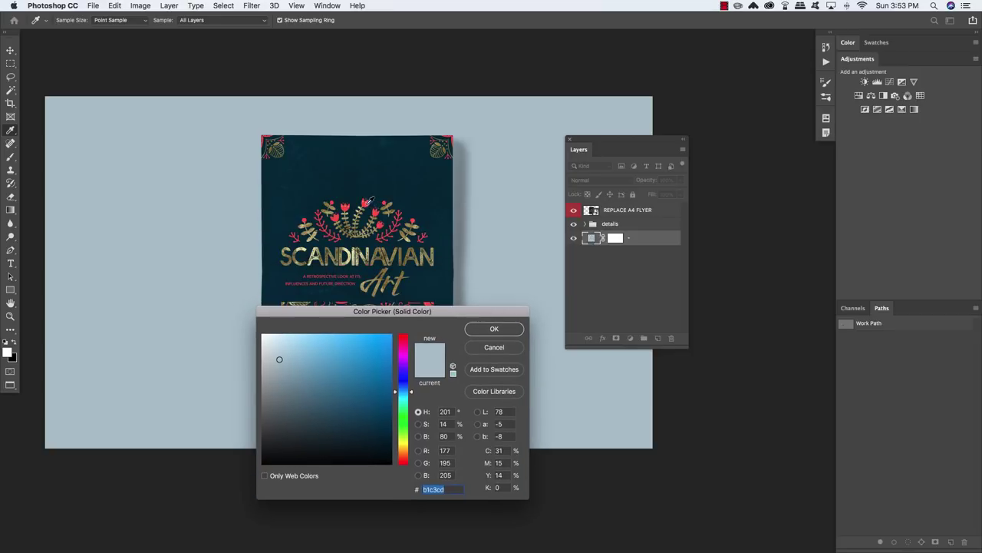
{"action": "left_click", "coordinate": [364, 203]}
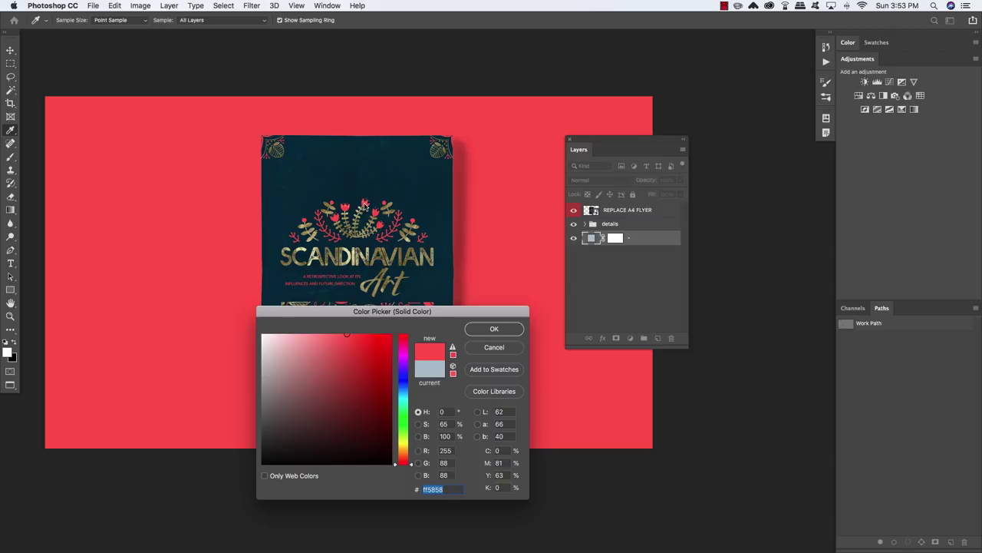
{"action": "left_click", "coordinate": [493, 329]}
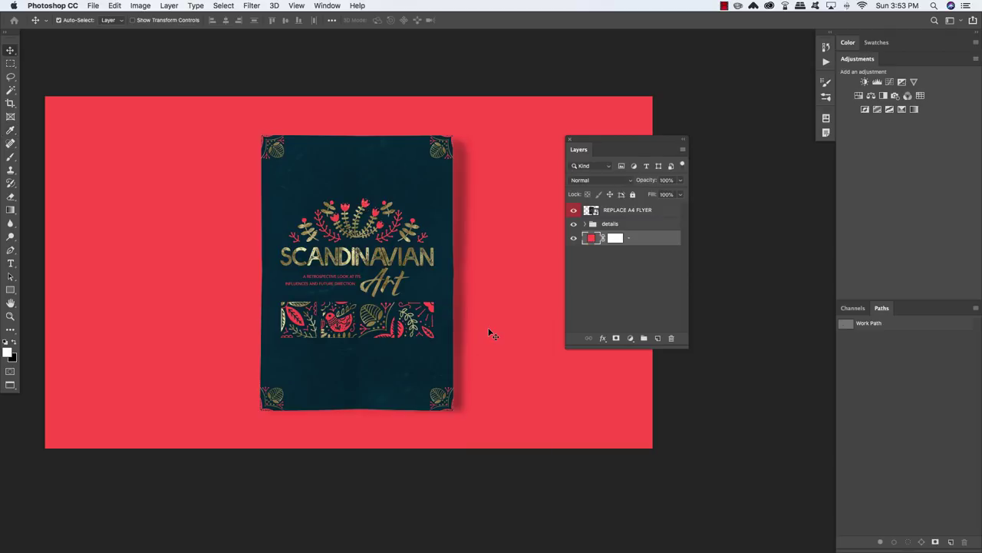
Crop the mockup evenly from both sides to a portrait canvas with a narrow red margin around the poster, keeping the layer list clear of it.
{"action": "left_click_drag", "start_coordinate": [583, 142], "coordinate": [681, 153]}
{"action": "key", "text": "c"}
{"action": "left_click_drag", "start_coordinate": [513, 197], "coordinate": [407, 196]}
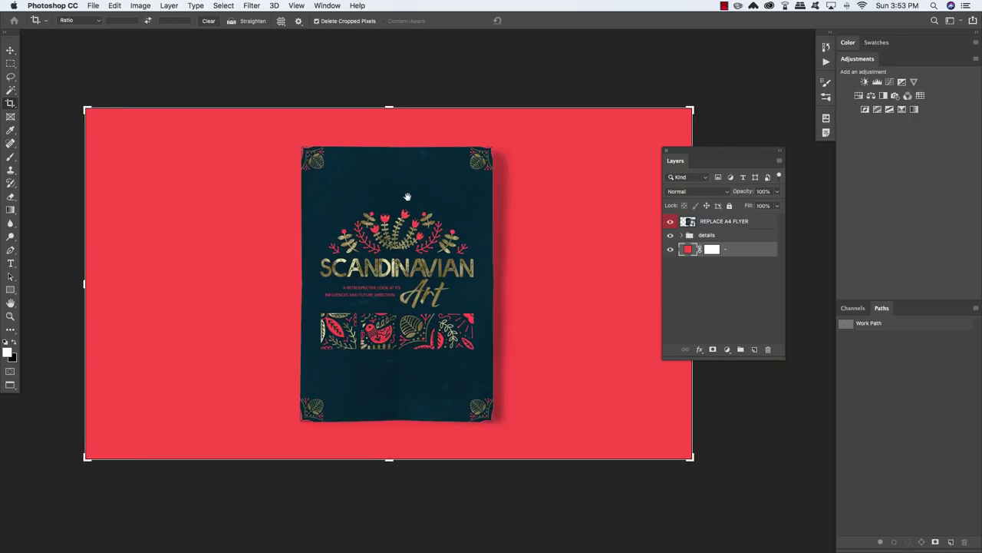
{"action": "scroll", "coordinate": [411, 199], "scroll_direction": "right", "scroll_amount": 3}
{"action": "scroll", "coordinate": [610, 264], "scroll_direction": "right", "scroll_amount": 3}
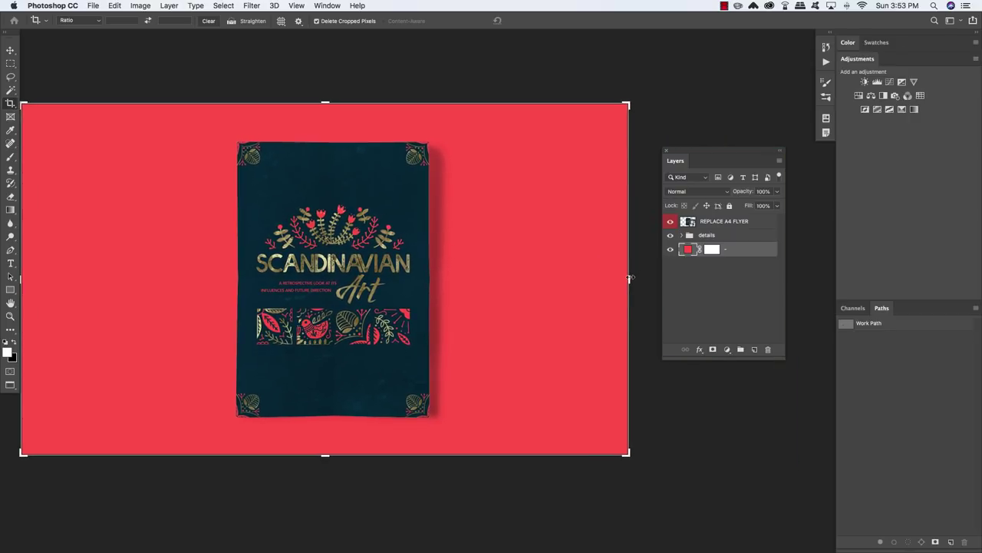
{"action": "left_click_drag", "start_coordinate": [629, 278], "coordinate": [488, 276]}
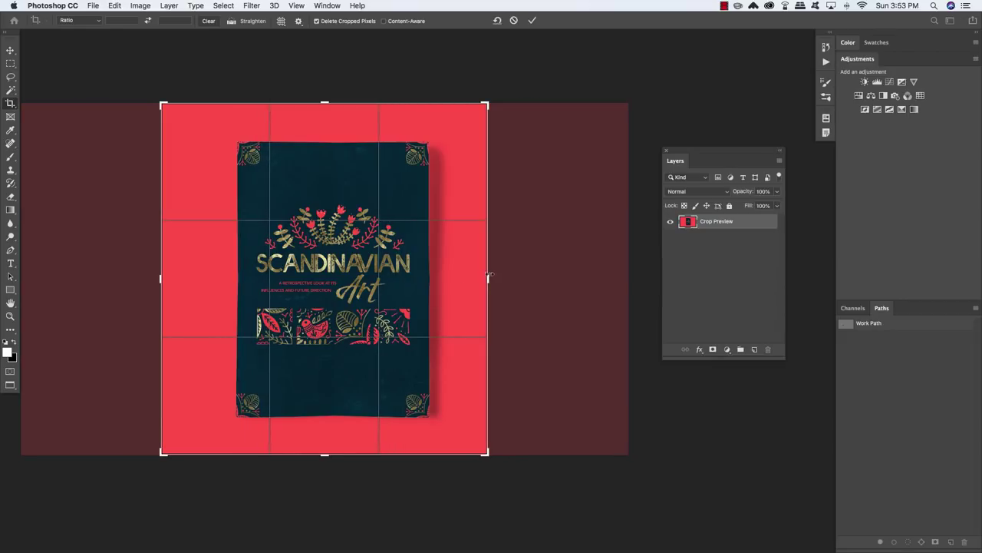
{"action": "left_click_drag", "start_coordinate": [163, 274], "coordinate": [171, 278]}
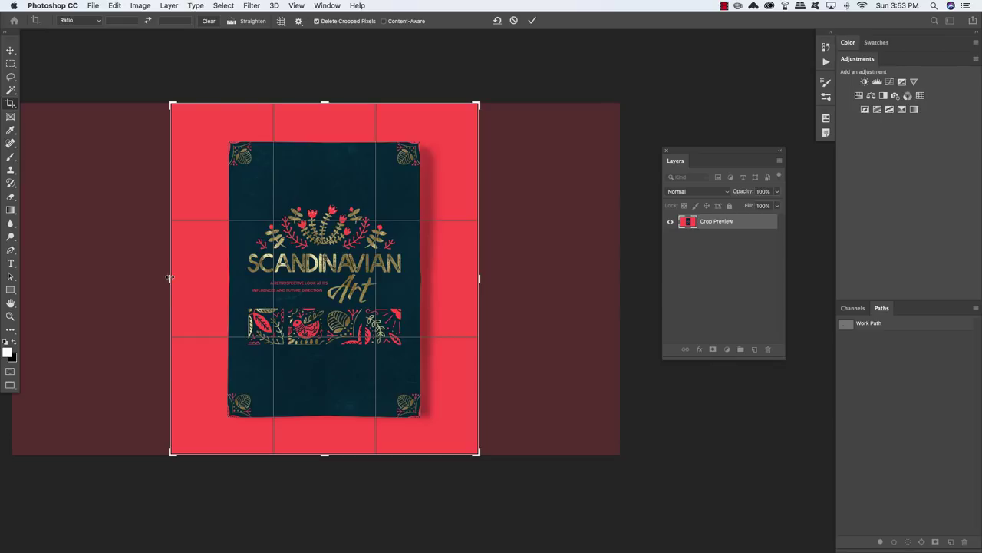
{"action": "key", "text": "Return"}
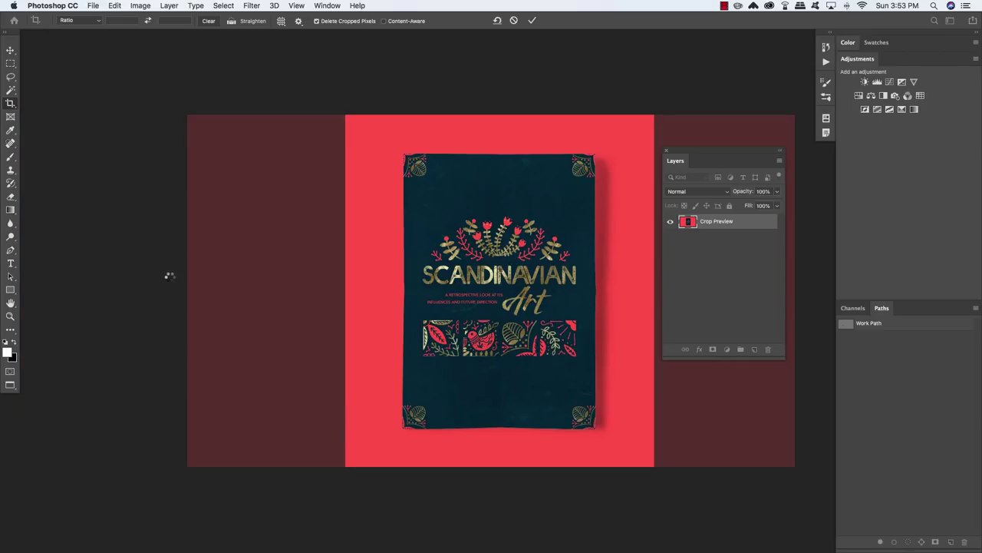
{"action": "key", "text": "super+0"}
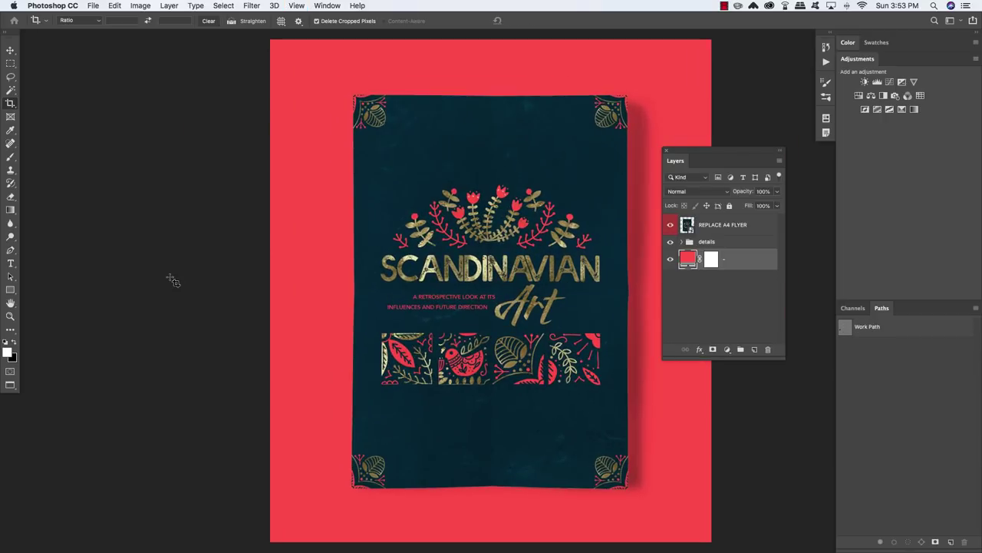
{"action": "left_click_drag", "start_coordinate": [683, 150], "coordinate": [786, 153]}
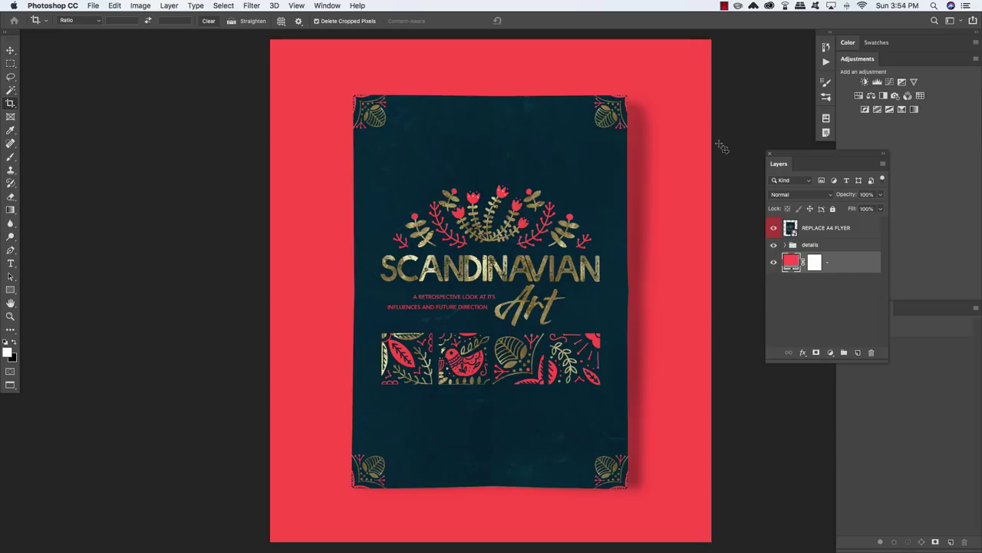
{"action": "key", "text": "v"}
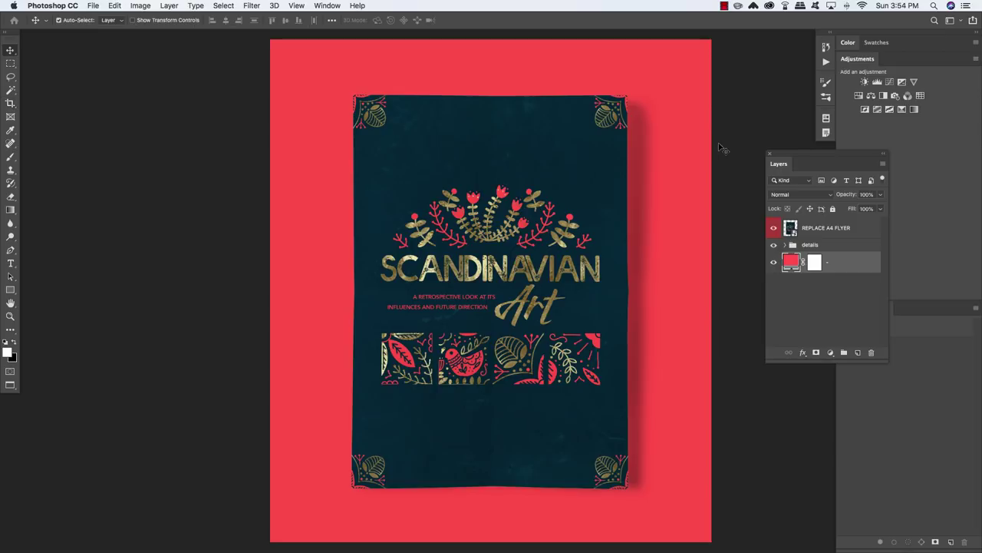